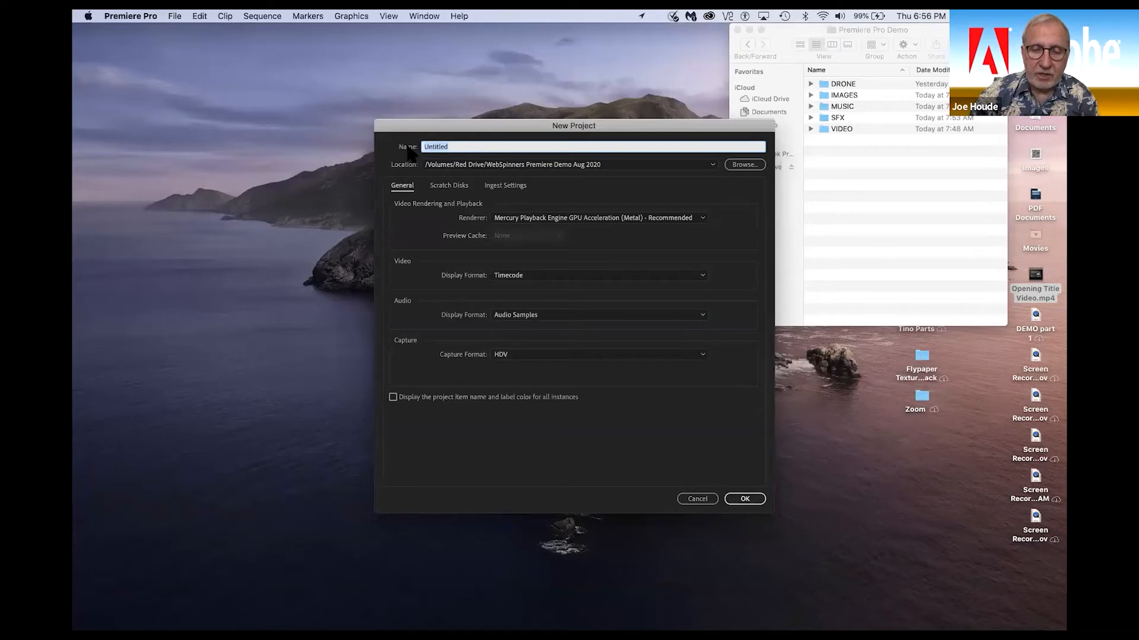
- Name the new project "Boerne River Road Walk" and create it in the WebSpinners Premiere Demo Aug 2020 folder
{"action": "type", "text": "Boerne R"}
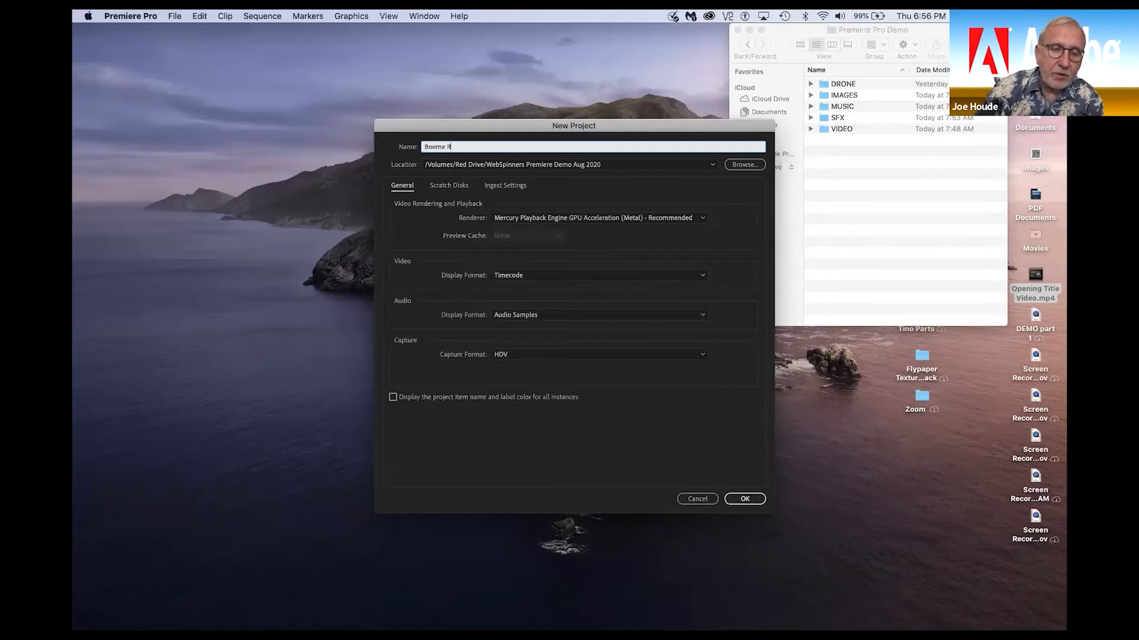
{"action": "type", "text": "iver"}
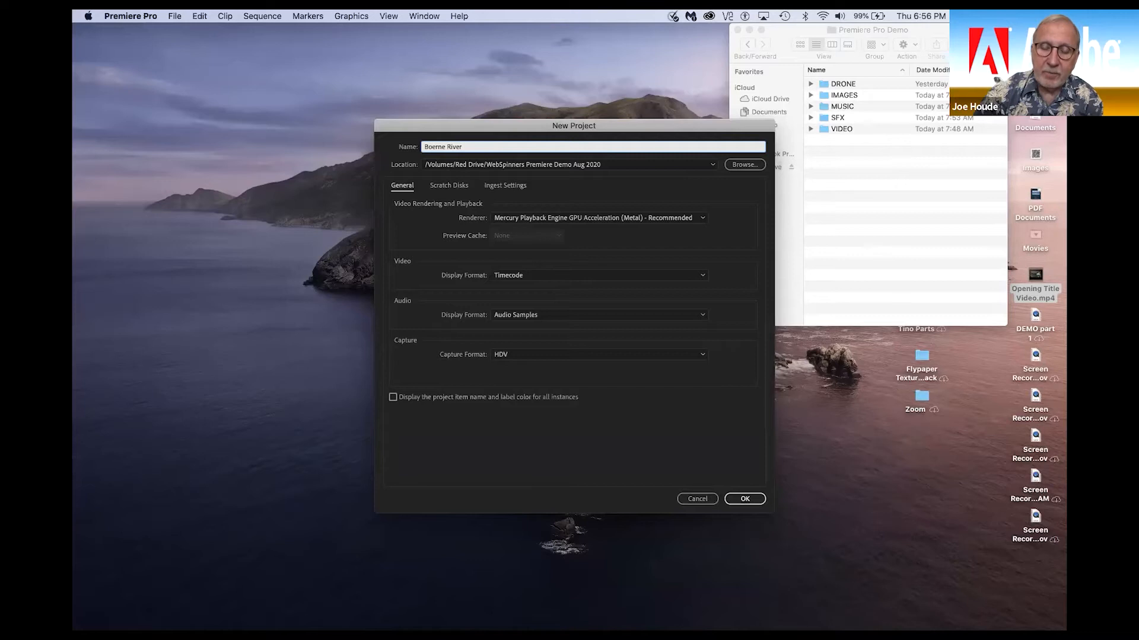
{"action": "type", "text": " Road Wa"}
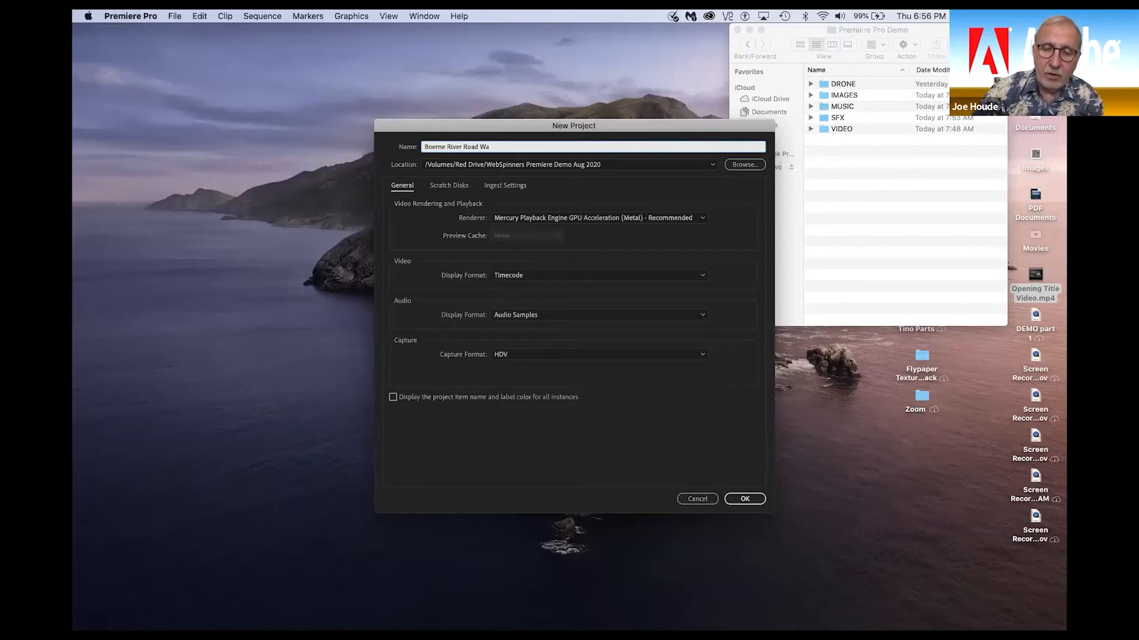
{"action": "type", "text": "lk"}
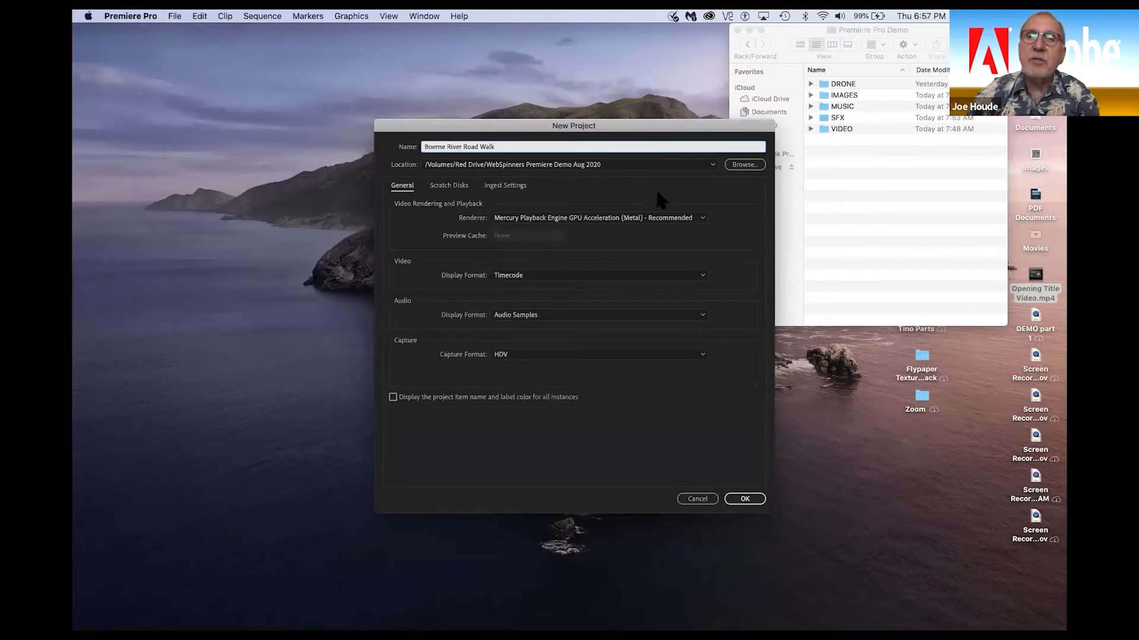
{"action": "left_click", "coordinate": [748, 166]}
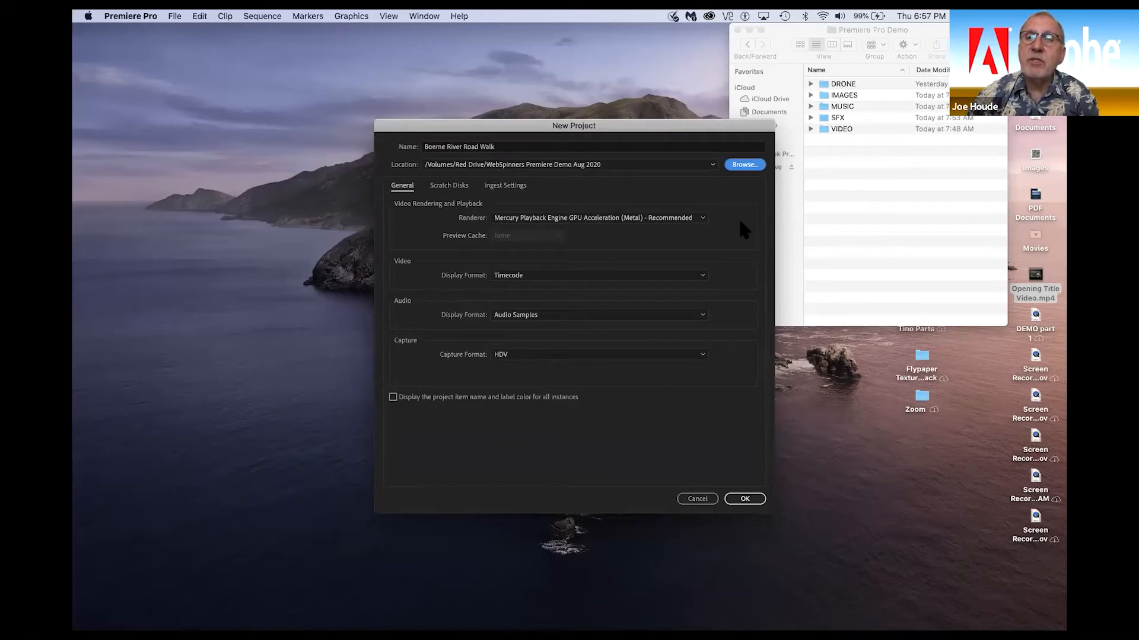
{"action": "left_click", "coordinate": [744, 499]}
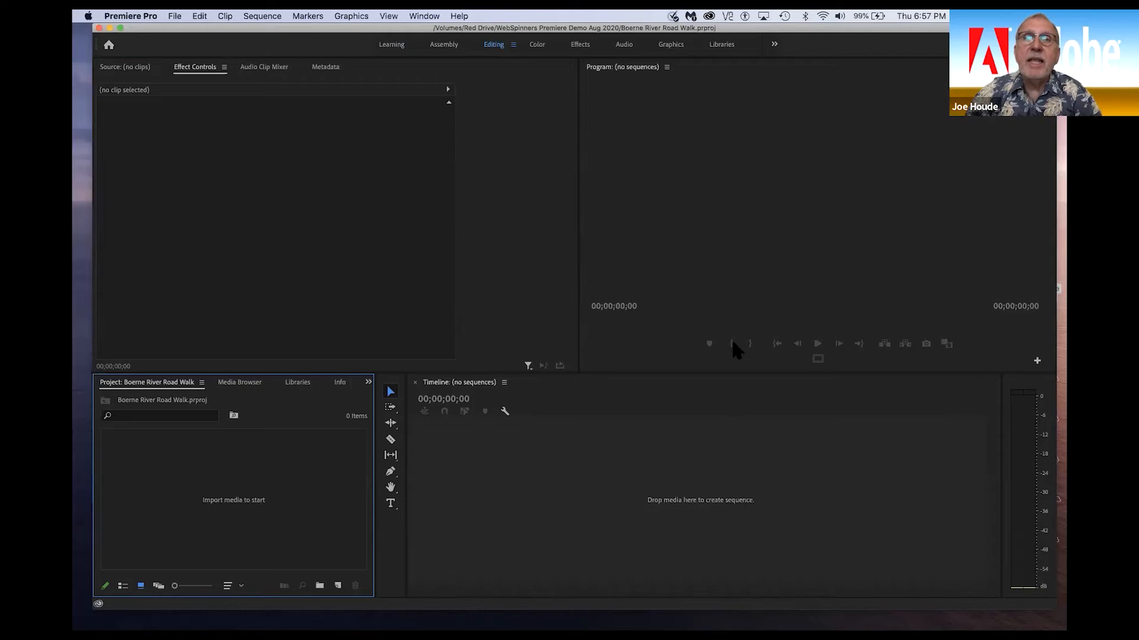
- Shrink the project window from above and move the Premiere Pro Demo folder window over it, in front
{"action": "left_click_drag", "start_coordinate": [785, 25], "coordinate": [764, 156]}
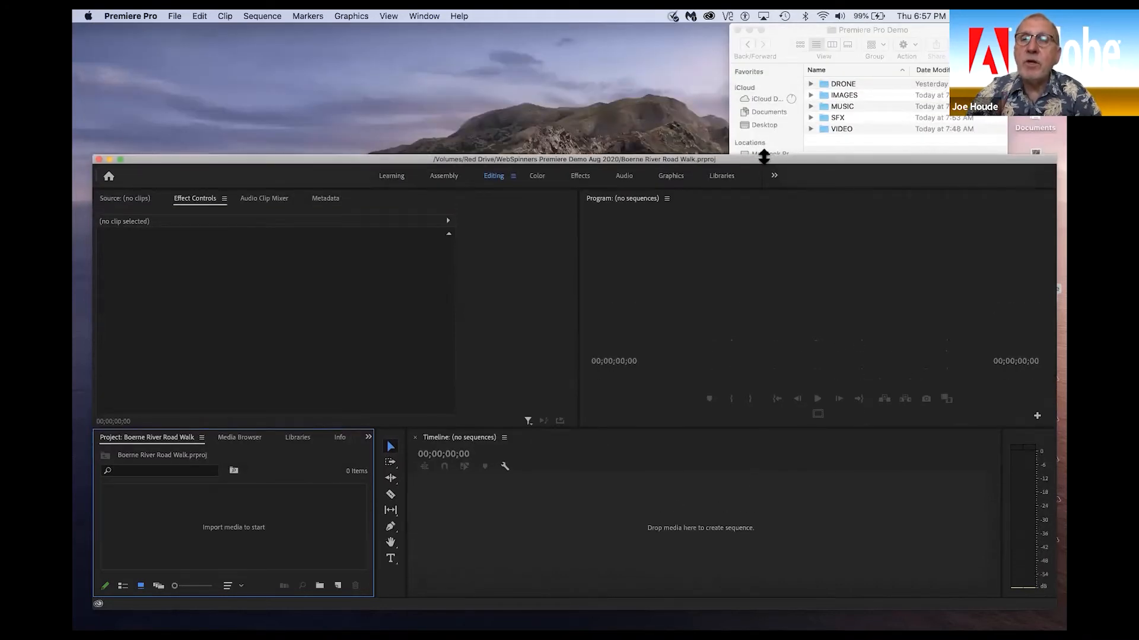
{"action": "left_click", "coordinate": [779, 33]}
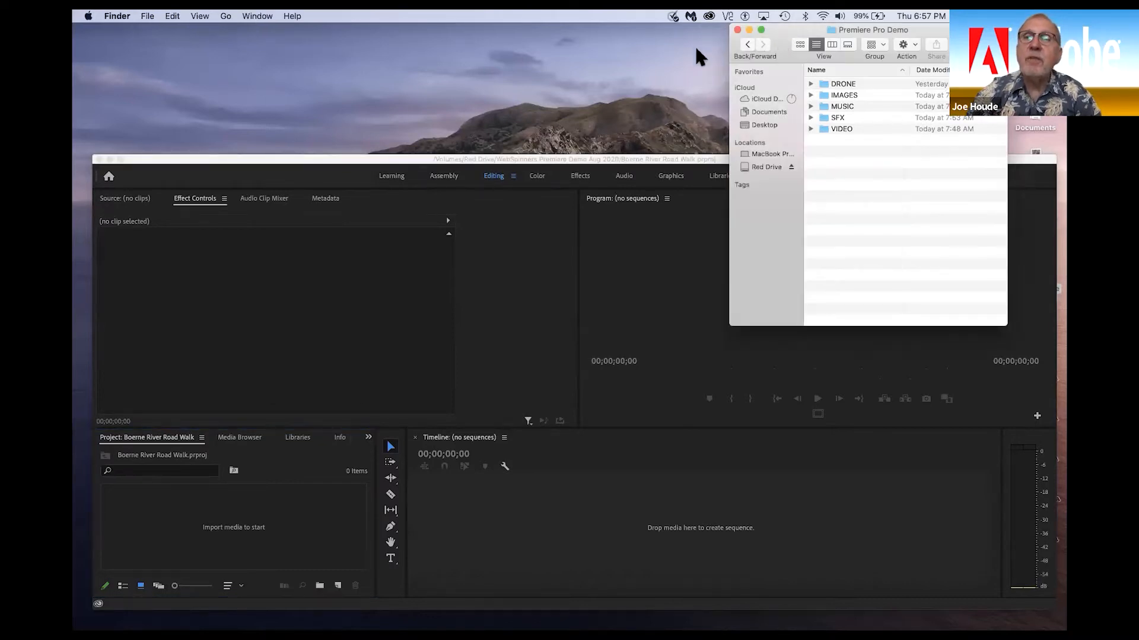
{"action": "left_click_drag", "start_coordinate": [778, 33], "coordinate": [602, 37]}
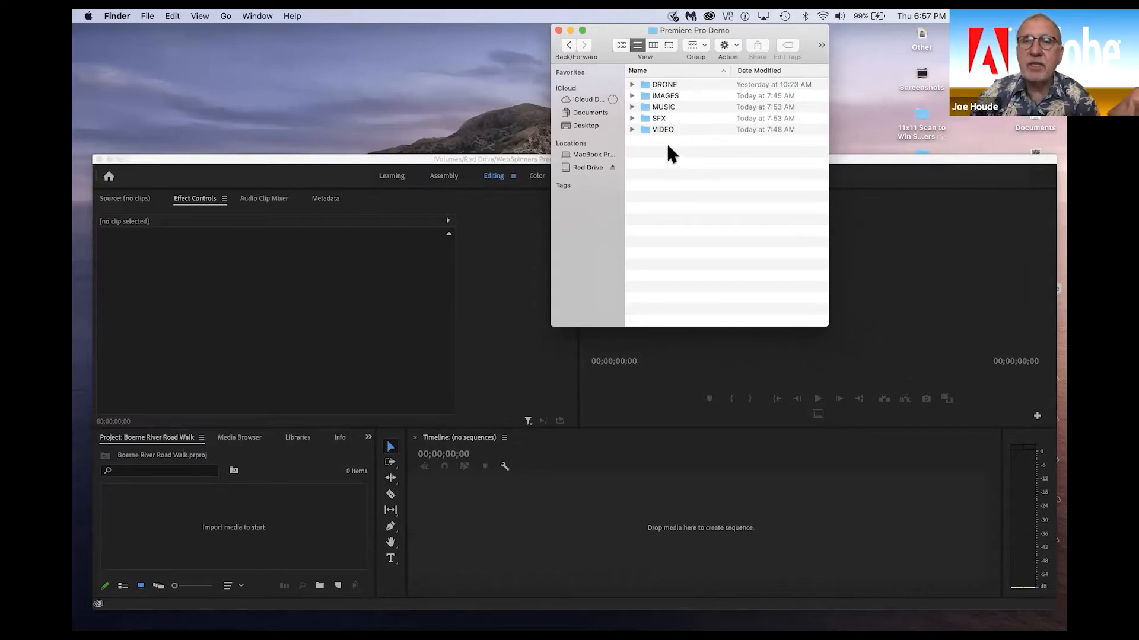
- Examine the contents of the VIDEO, SFX, MUSIC, IMAGES and DRONE folders inside Premiere Pro Demo
{"action": "left_click", "coordinate": [632, 129]}
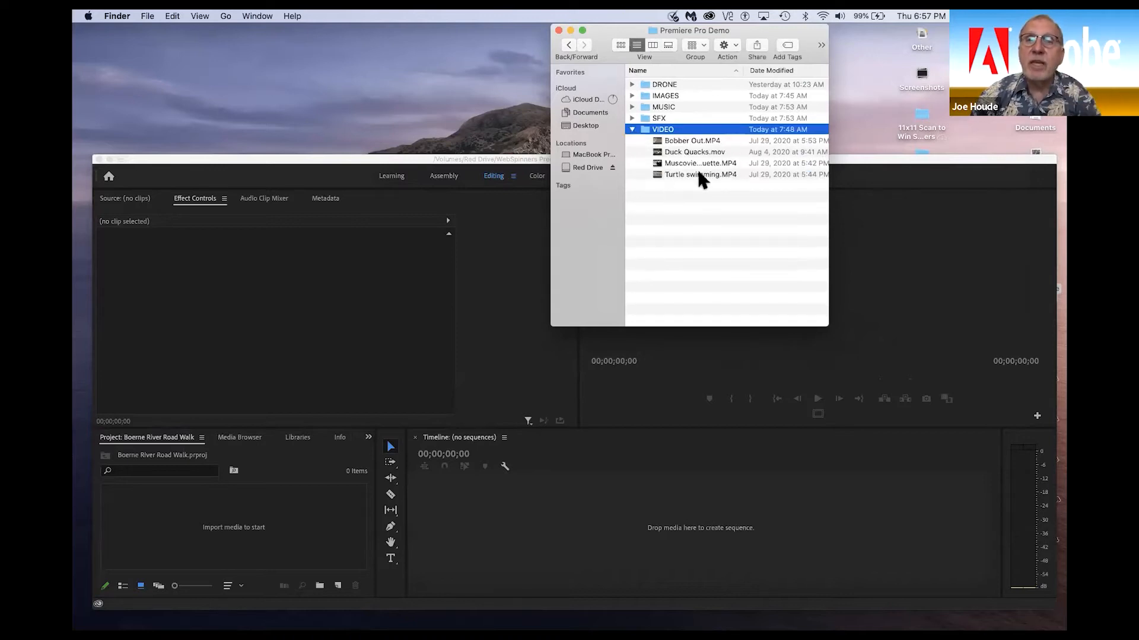
{"action": "left_click", "coordinate": [632, 130]}
{"action": "left_click", "coordinate": [631, 118]}
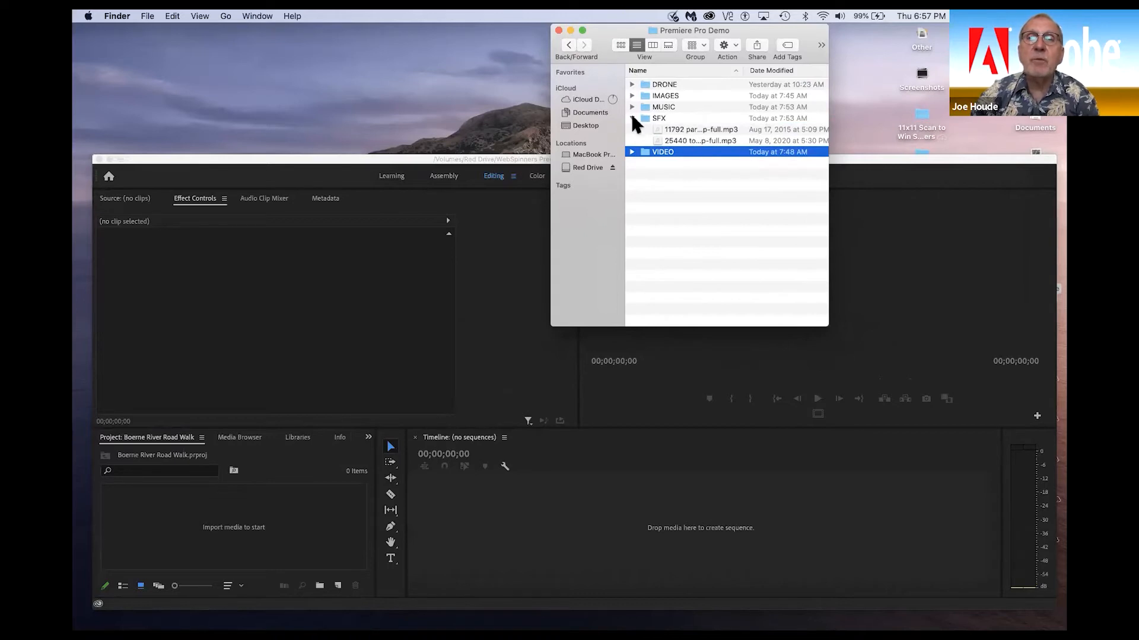
{"action": "left_click", "coordinate": [632, 118]}
{"action": "left_click", "coordinate": [631, 106]}
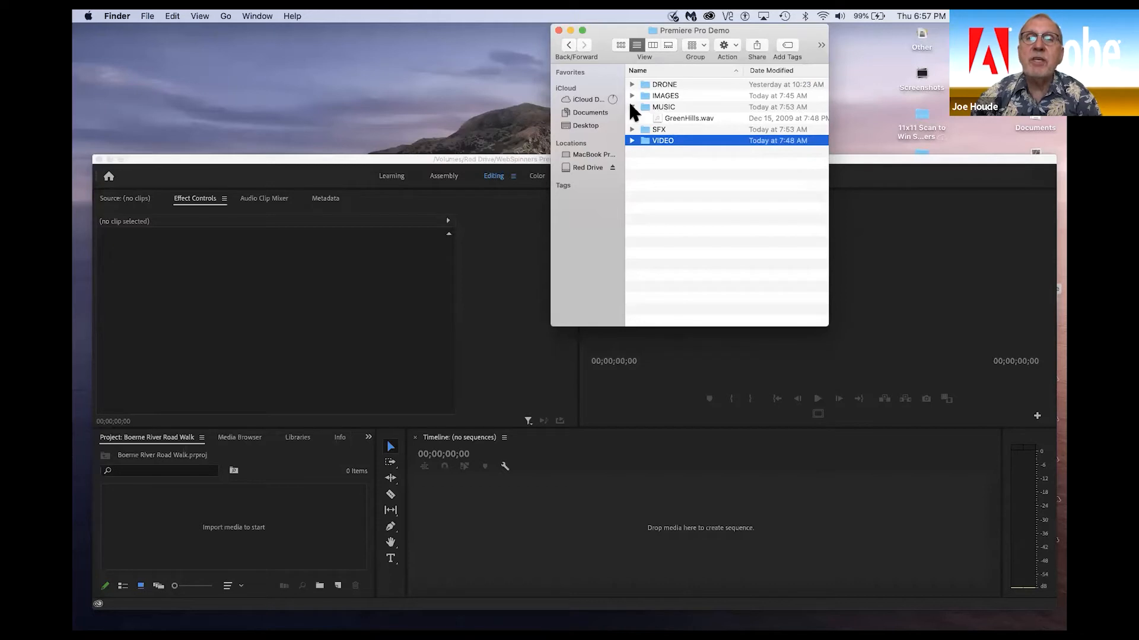
{"action": "left_click", "coordinate": [631, 107]}
{"action": "left_click", "coordinate": [632, 96]}
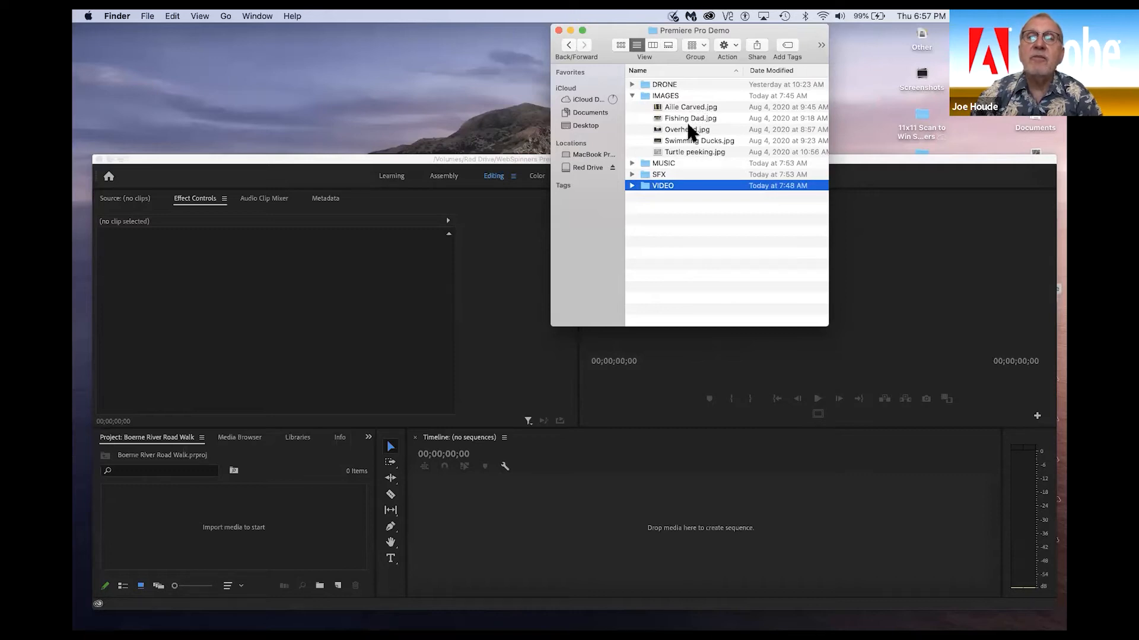
{"action": "left_click", "coordinate": [632, 95]}
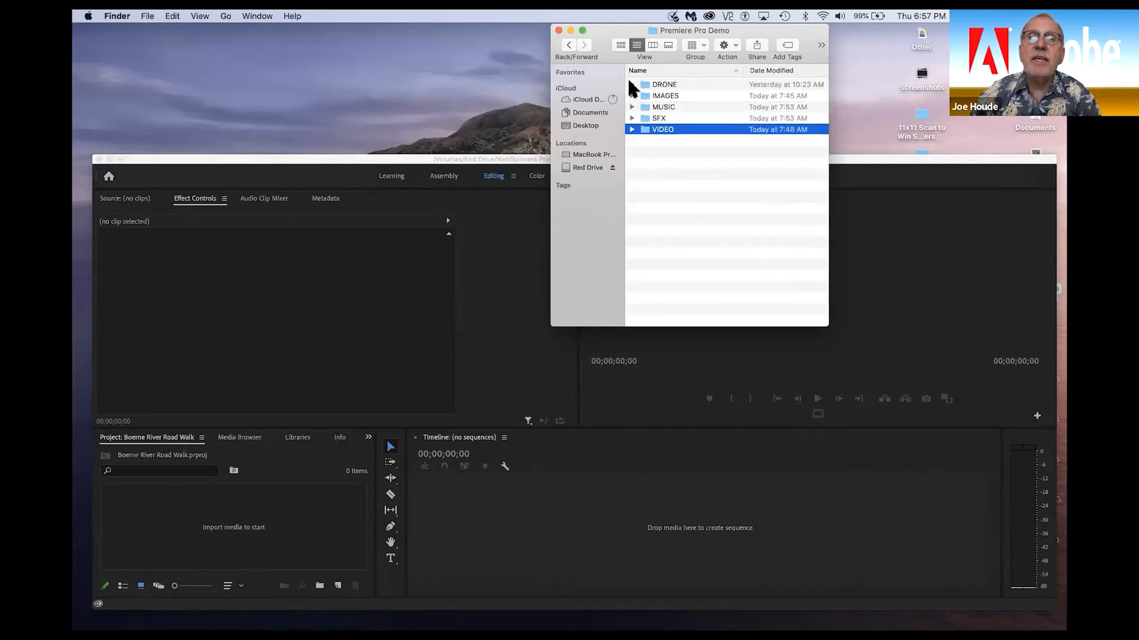
{"action": "left_click", "coordinate": [632, 84]}
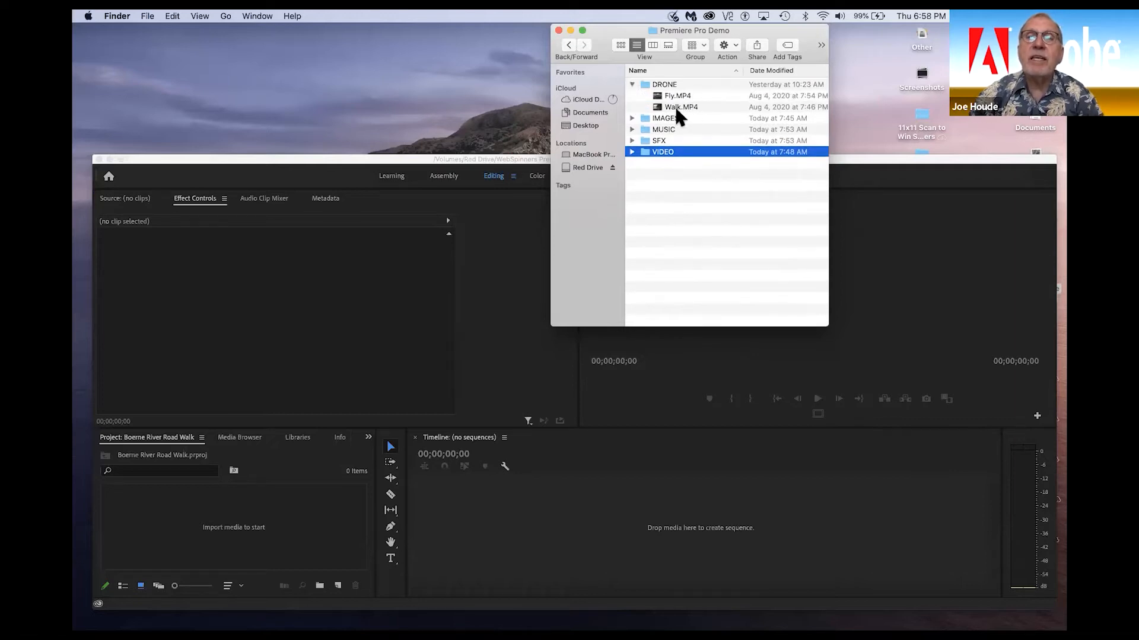
{"action": "left_click", "coordinate": [632, 84]}
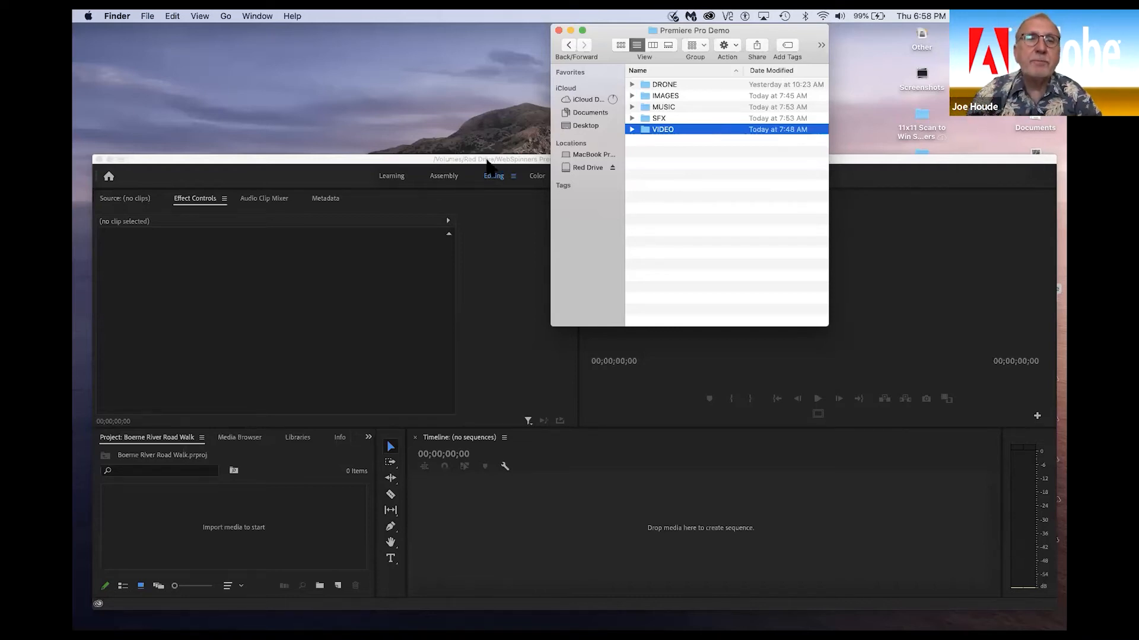
- Return to Premiere Pro, switch to the Effects workspace, and reposition and heighten the project window
{"action": "left_click_drag", "start_coordinate": [488, 159], "coordinate": [489, 38]}
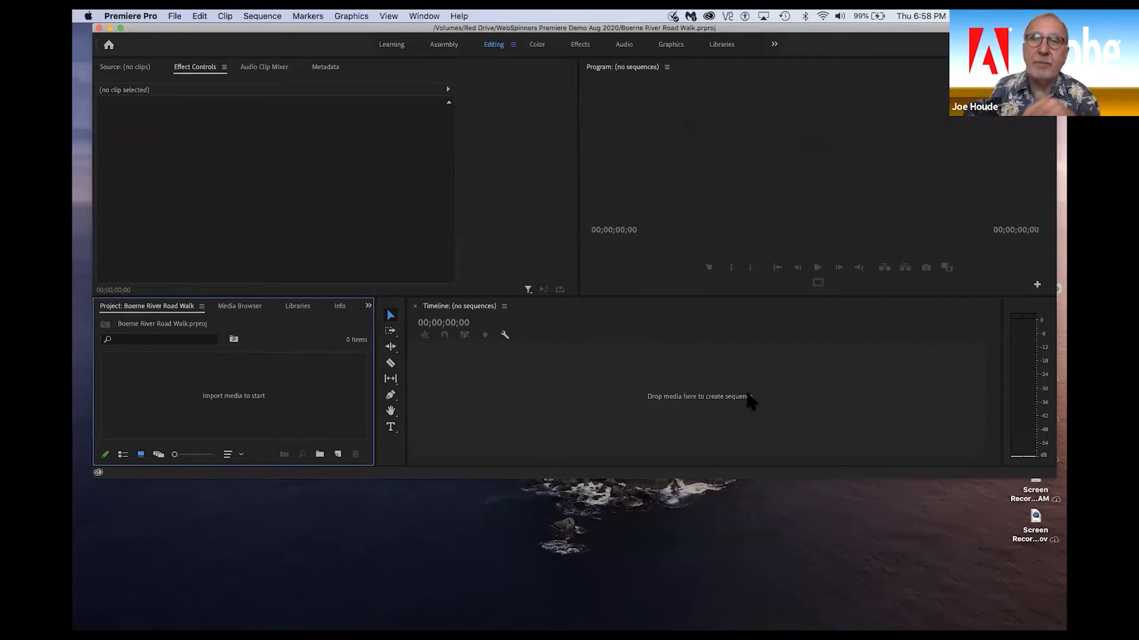
{"action": "left_click", "coordinate": [760, 322]}
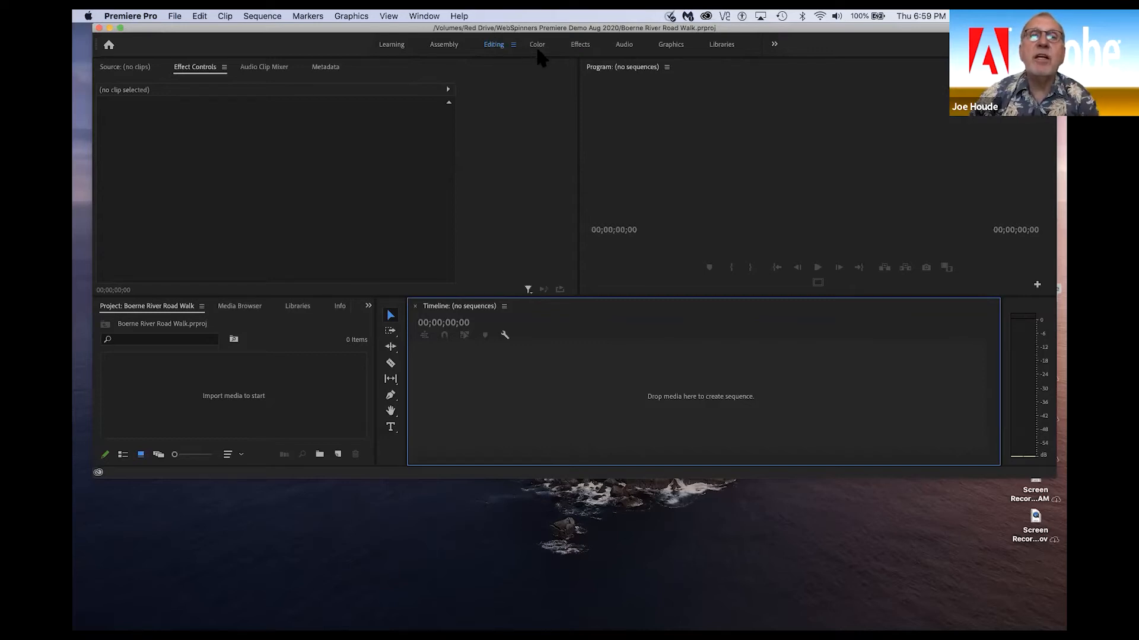
{"action": "left_click", "coordinate": [580, 48]}
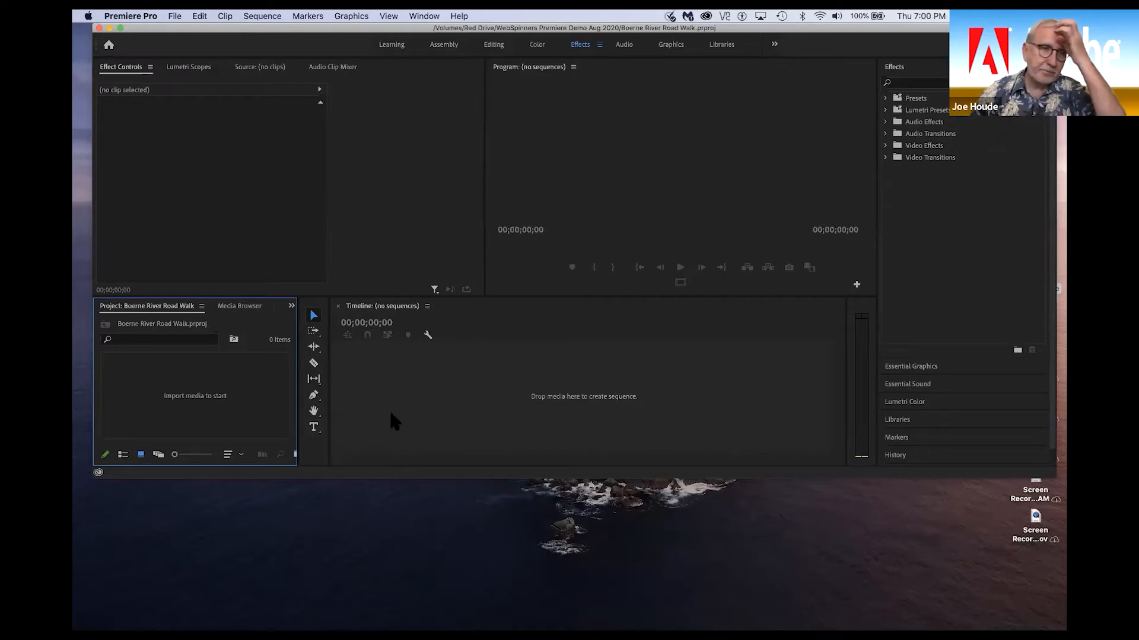
{"action": "left_click_drag", "start_coordinate": [373, 479], "coordinate": [378, 536]}
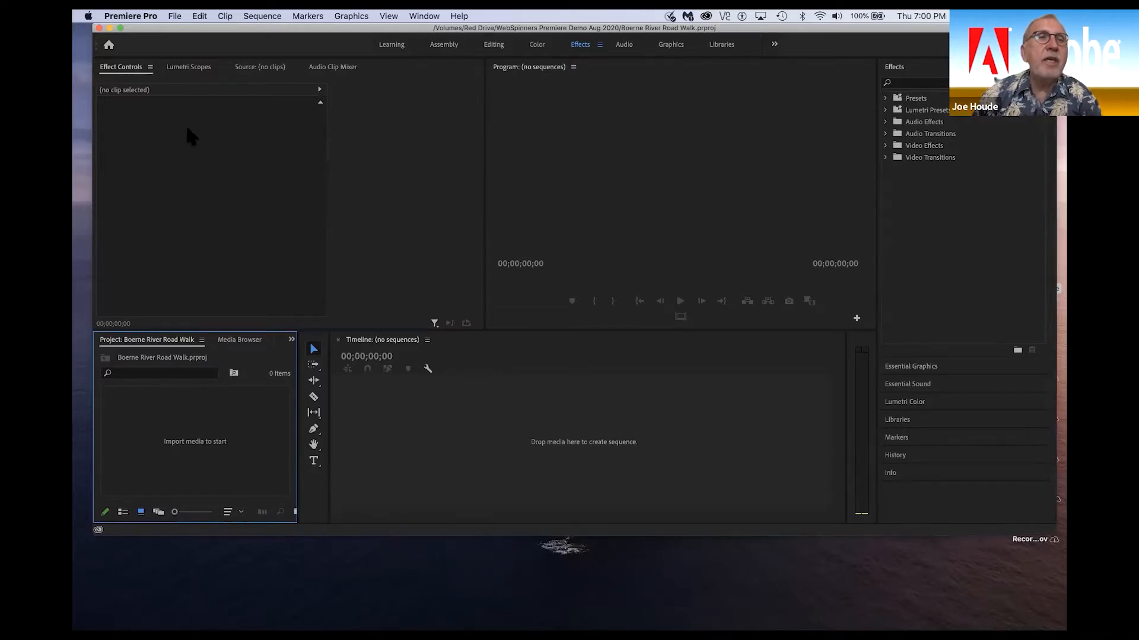
- Start importing media and search the Desktop for "demo"
{"action": "left_click", "coordinate": [174, 16]}
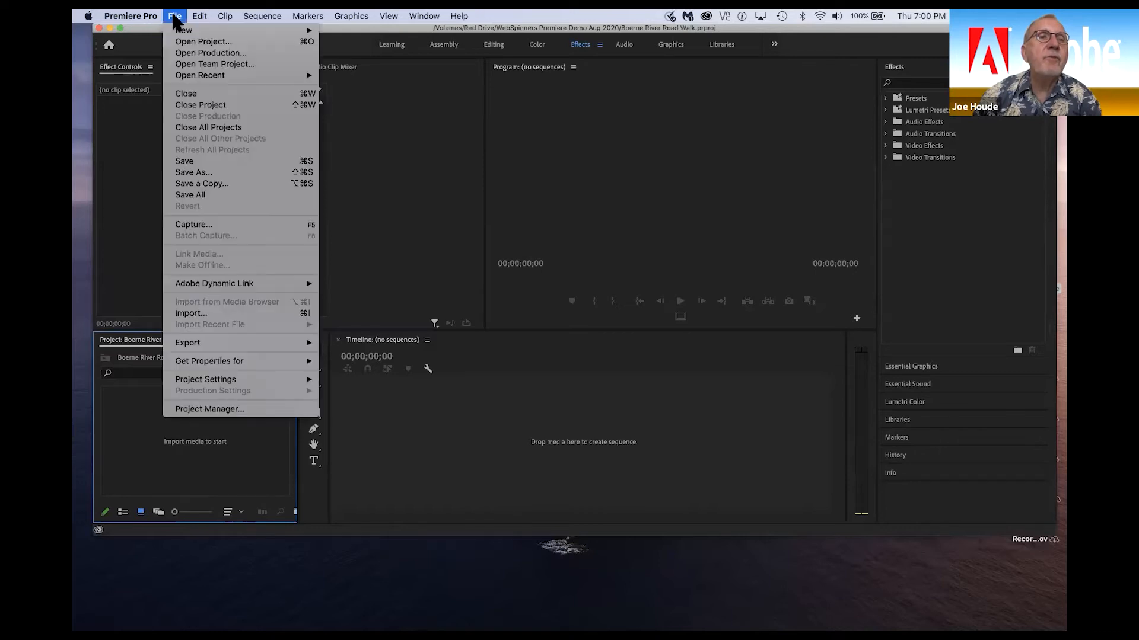
{"action": "left_click", "coordinate": [169, 314]}
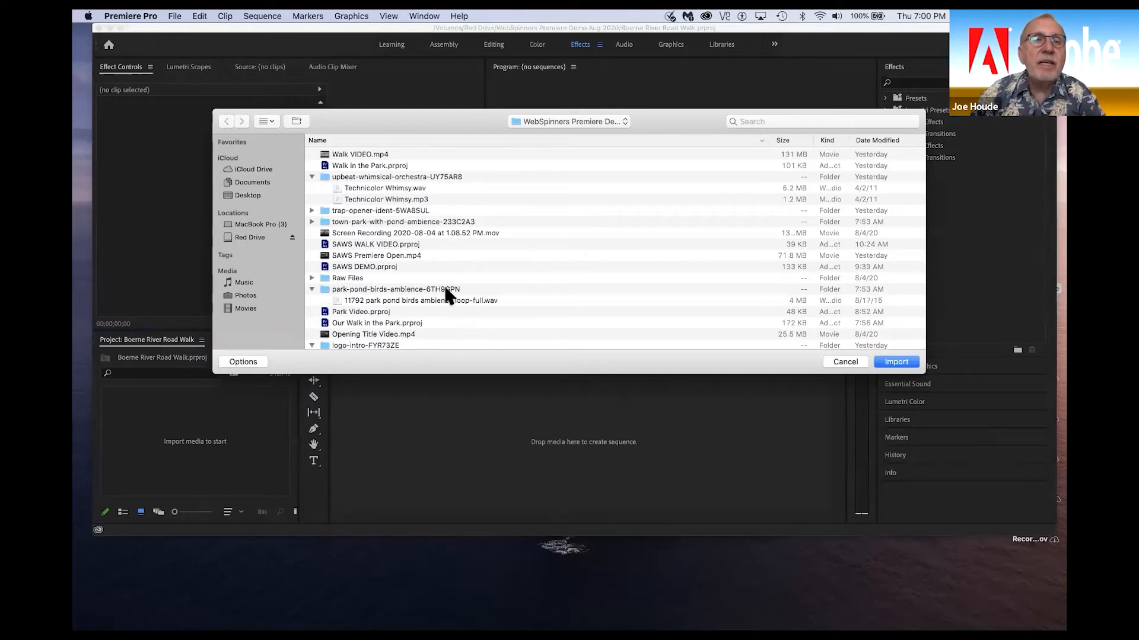
{"action": "left_click", "coordinate": [253, 195]}
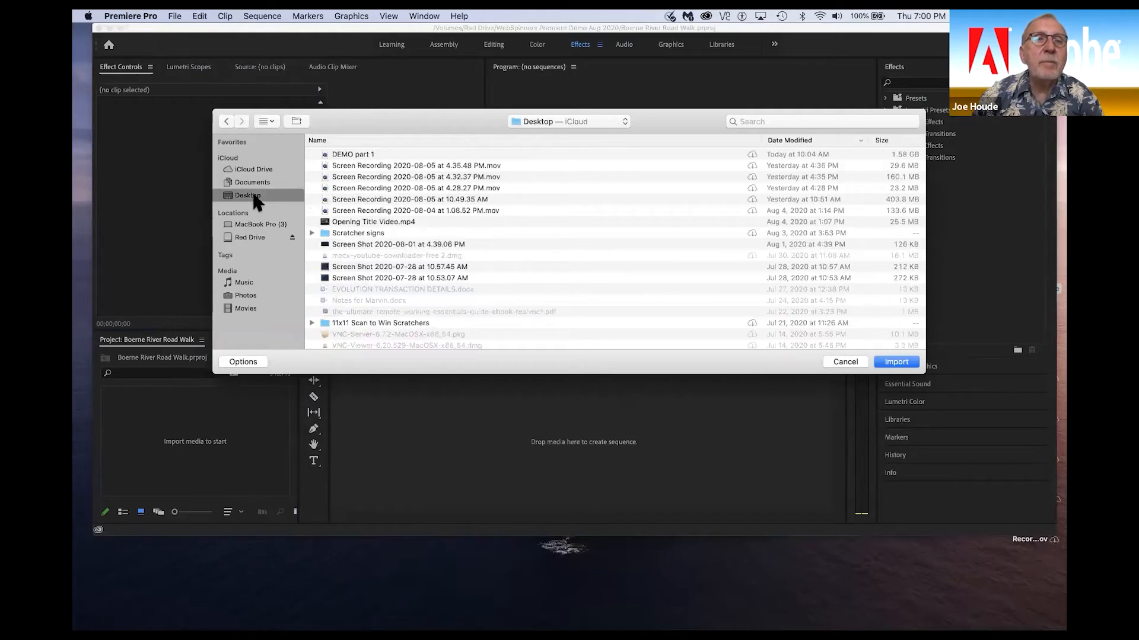
{"action": "scroll", "coordinate": [496, 291], "scroll_direction": "down", "scroll_amount": 10}
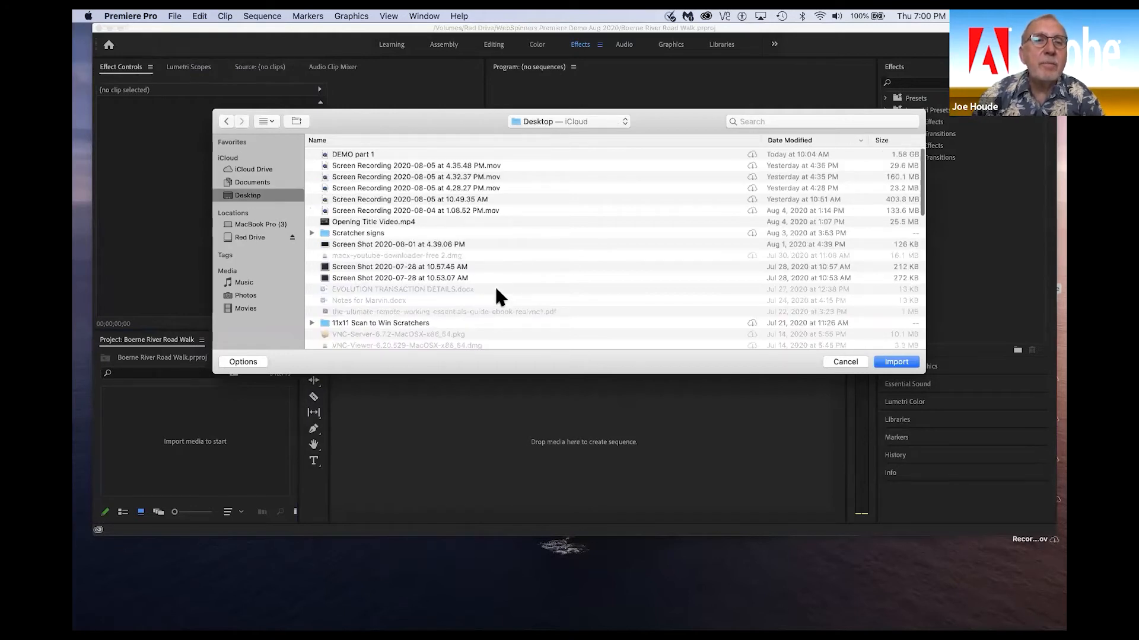
{"action": "scroll", "coordinate": [494, 286], "scroll_direction": "up", "scroll_amount": 10}
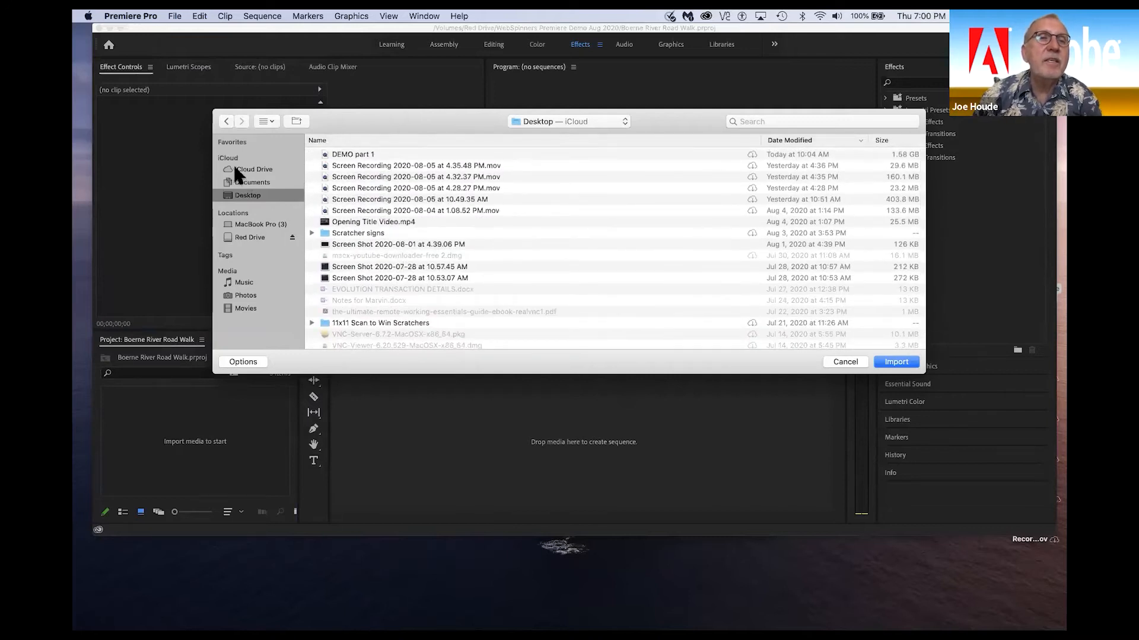
{"action": "left_click", "coordinate": [751, 120]}
{"action": "type", "text": "demo"}
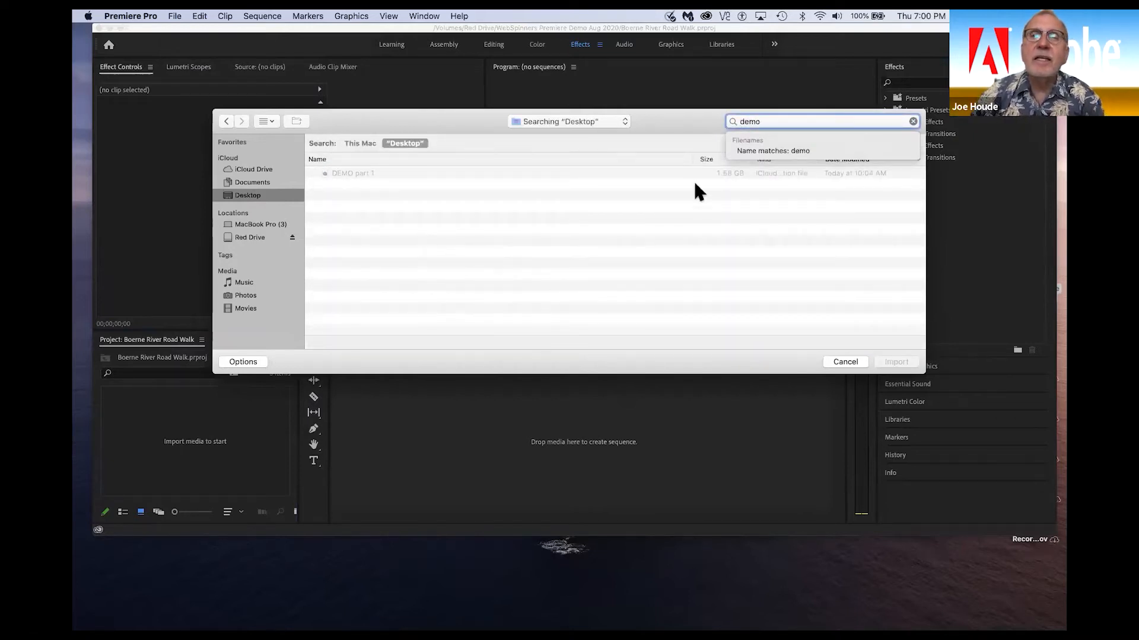
- Move the import dialog up and restrict its search to items of kind Folder
{"action": "left_click_drag", "start_coordinate": [625, 112], "coordinate": [549, 81]}
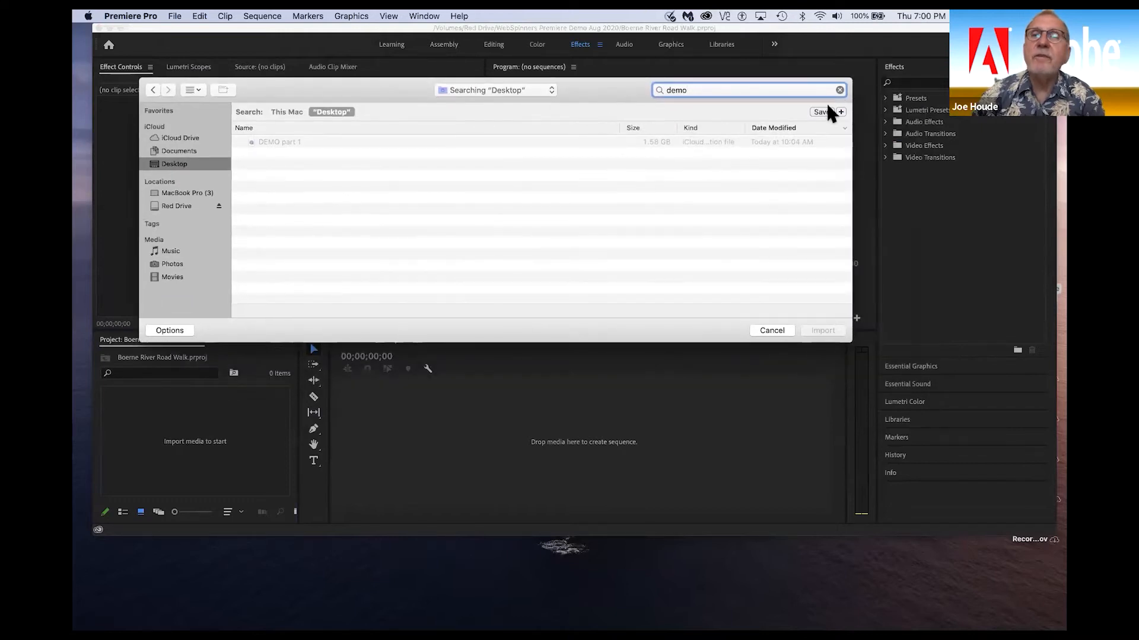
{"action": "left_click", "coordinate": [841, 112]}
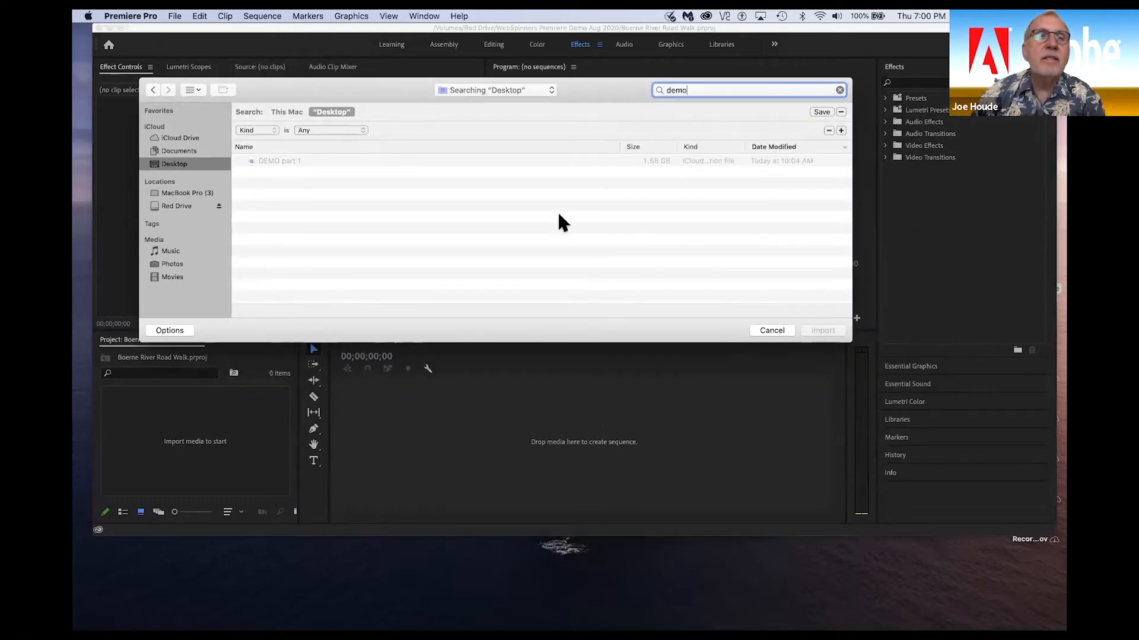
{"action": "left_click", "coordinate": [329, 131]}
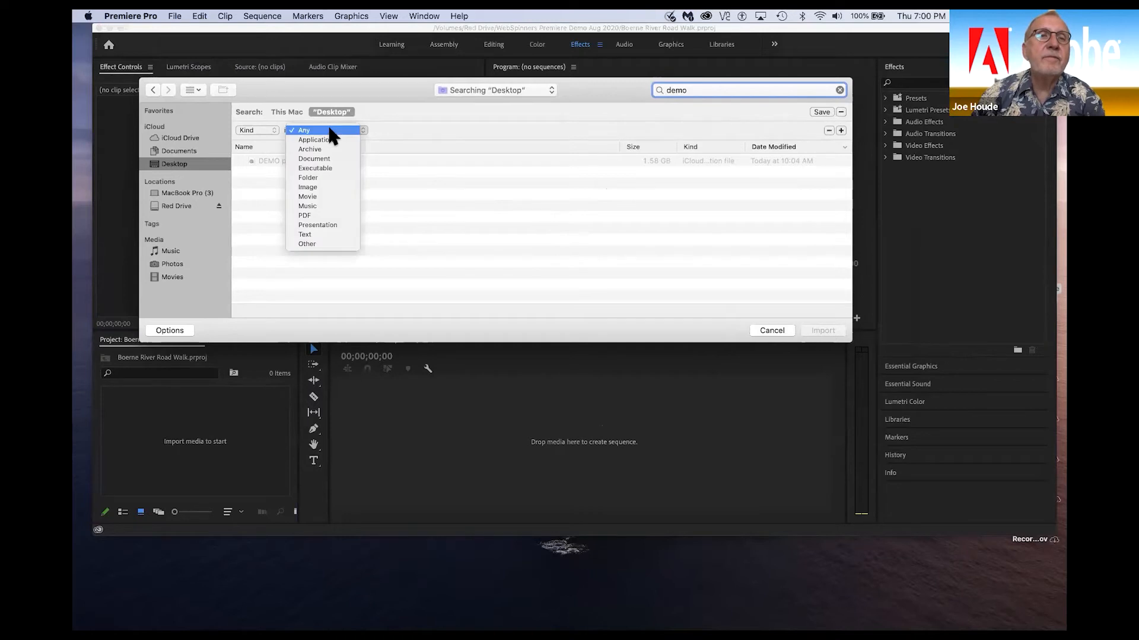
{"action": "left_click", "coordinate": [329, 178]}
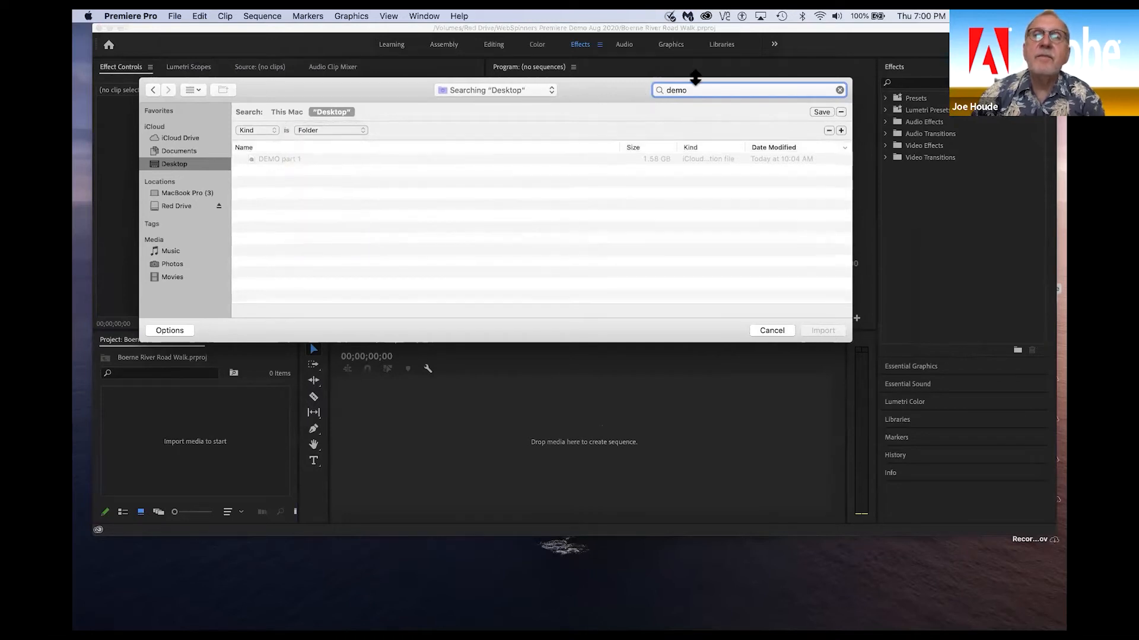
- Search this Mac for folders matching "premiere" and sort them by modification date, newest first
{"action": "left_click", "coordinate": [695, 89]}
{"action": "type", "text": "premiere"}
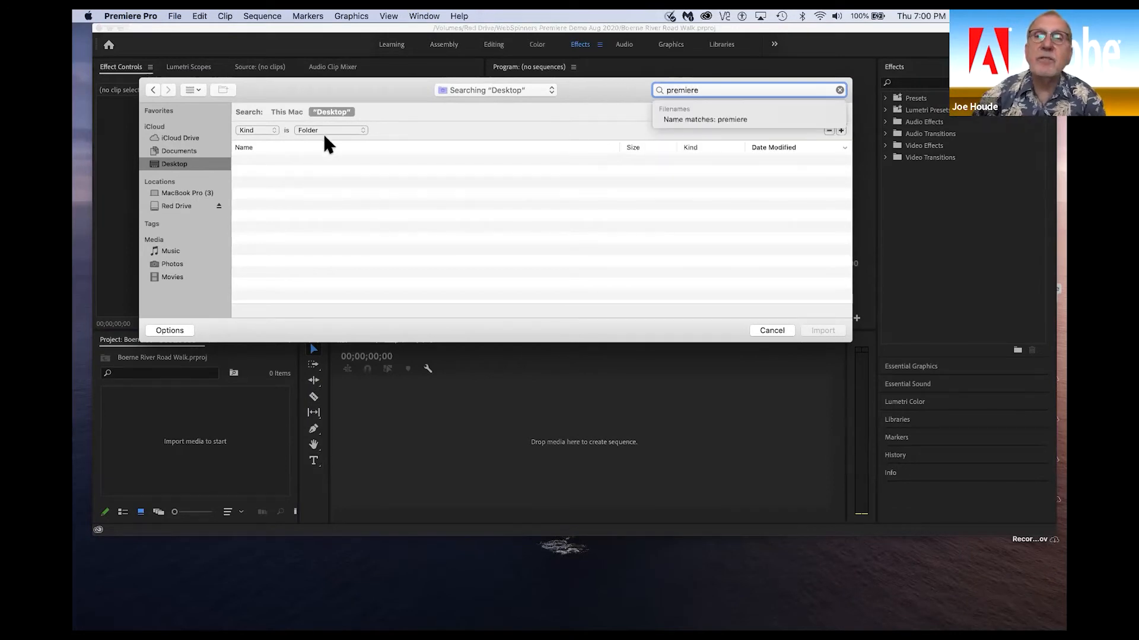
{"action": "left_click", "coordinate": [286, 112]}
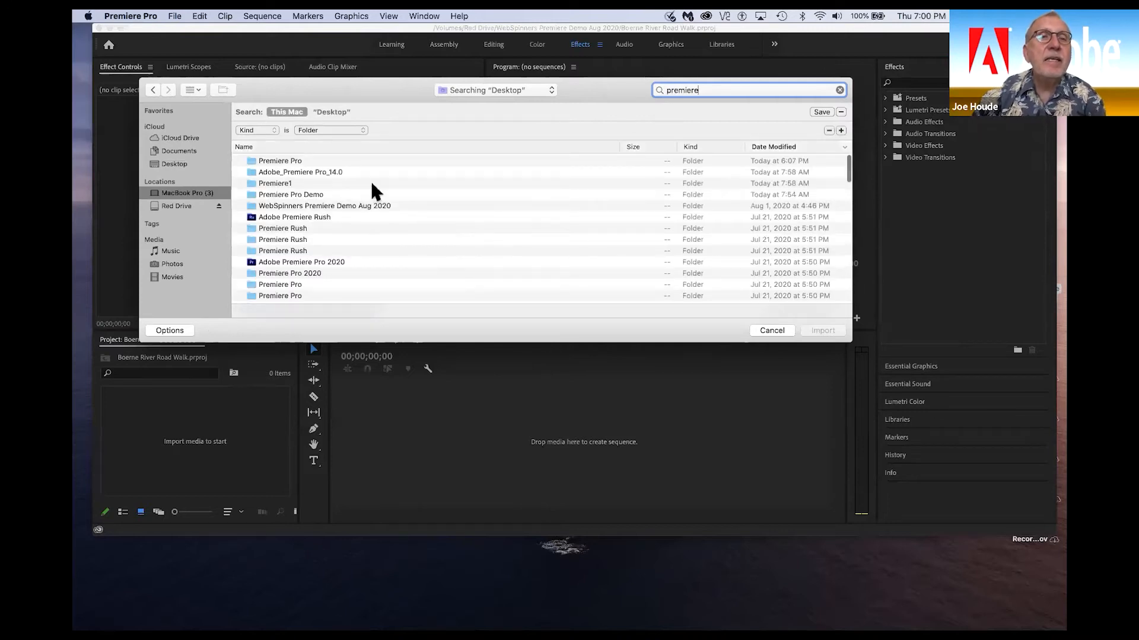
{"action": "left_click", "coordinate": [774, 147]}
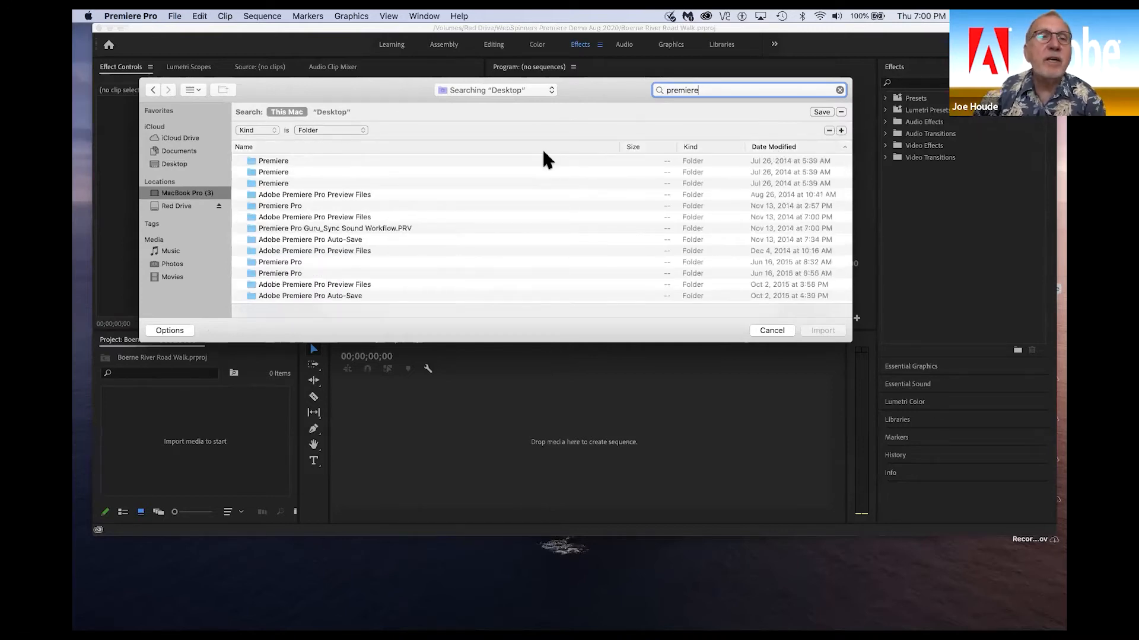
{"action": "left_click", "coordinate": [787, 148]}
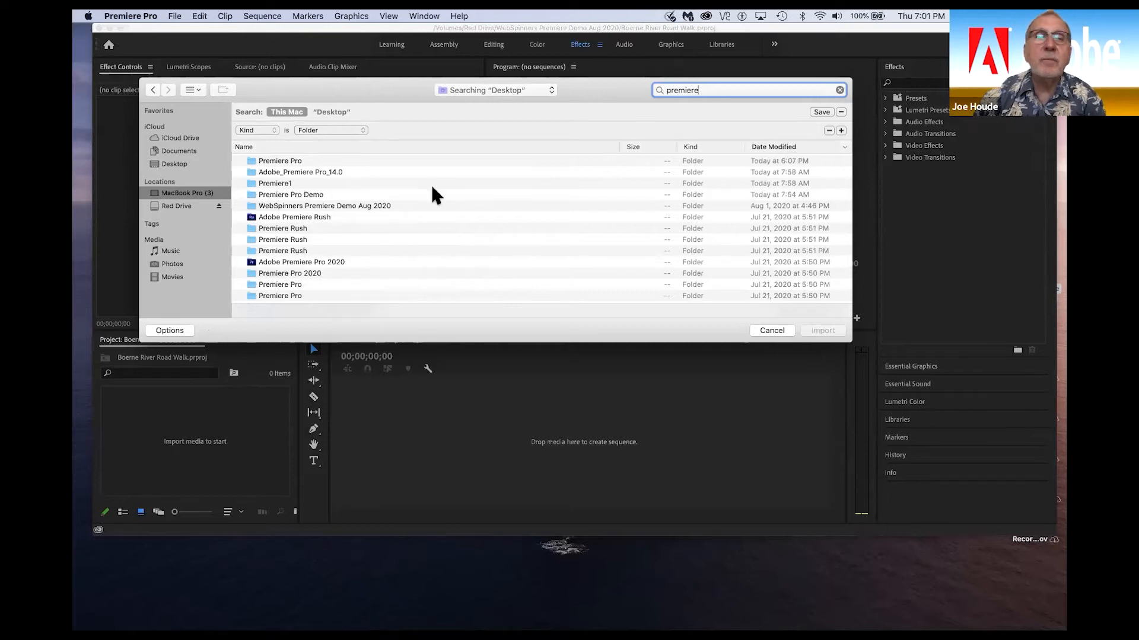
- Try to find the media in the Adobe_Premiere Pro_14.0 folder and on the Desktop, and cancel the import dialog
{"action": "left_click", "coordinate": [304, 173]}
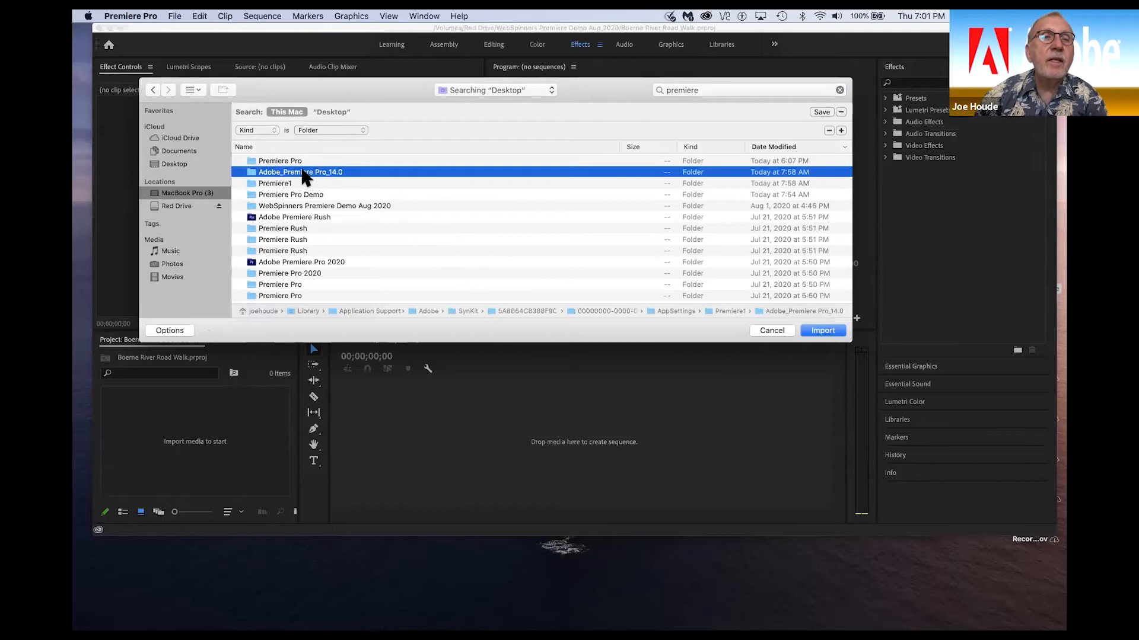
{"action": "double_click", "coordinate": [304, 174]}
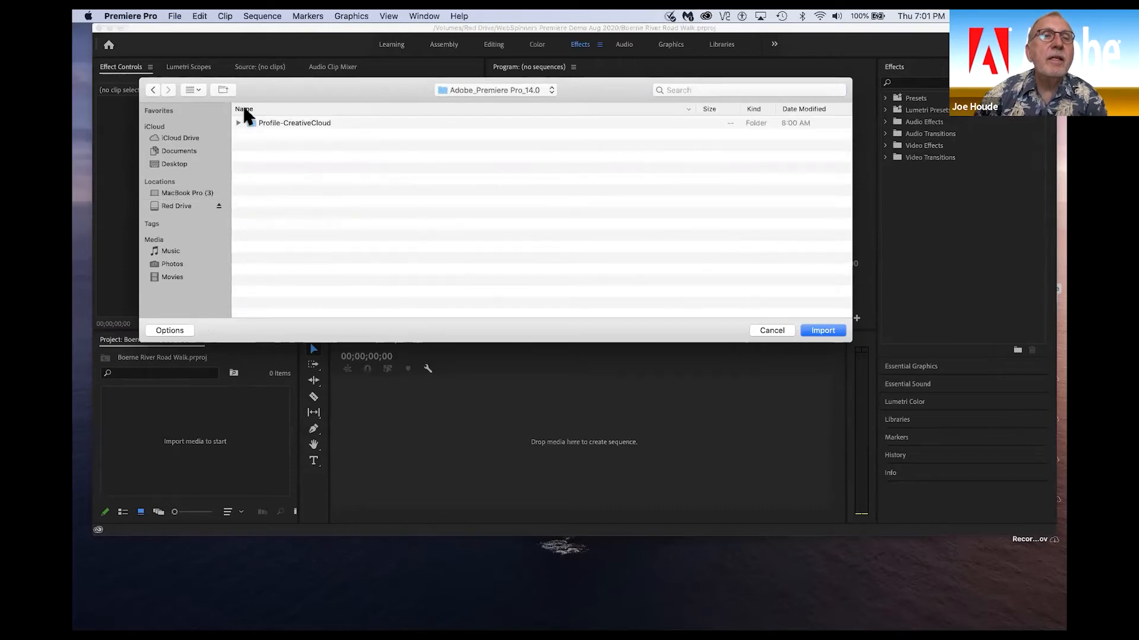
{"action": "left_click", "coordinate": [153, 89]}
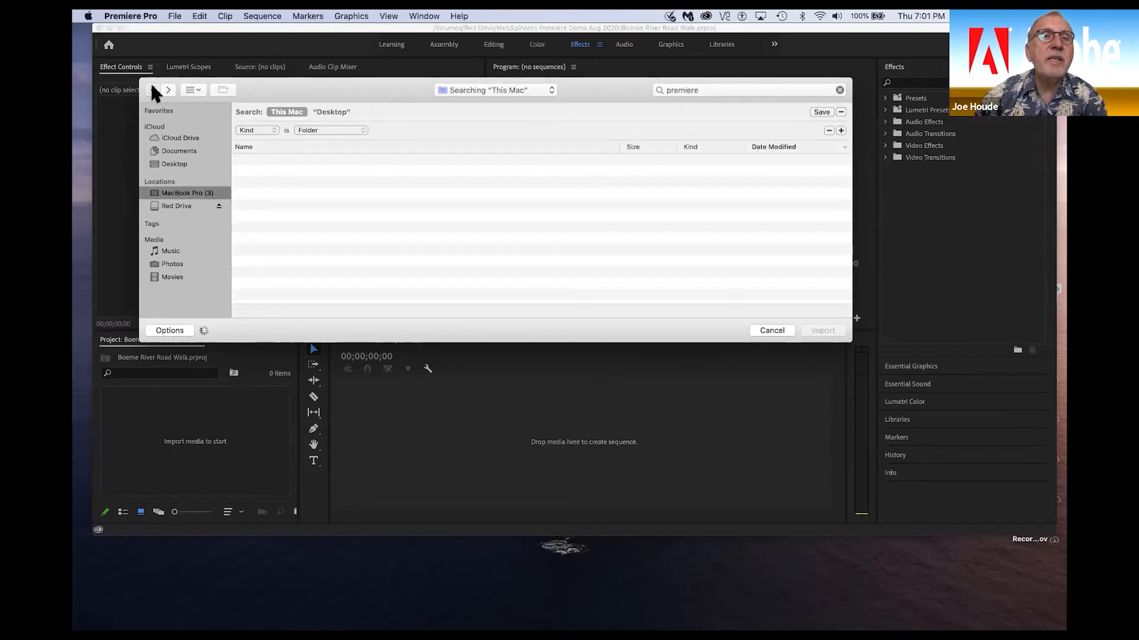
{"action": "left_click", "coordinate": [153, 90]}
{"action": "scroll", "coordinate": [526, 202], "scroll_direction": "up", "scroll_amount": 1}
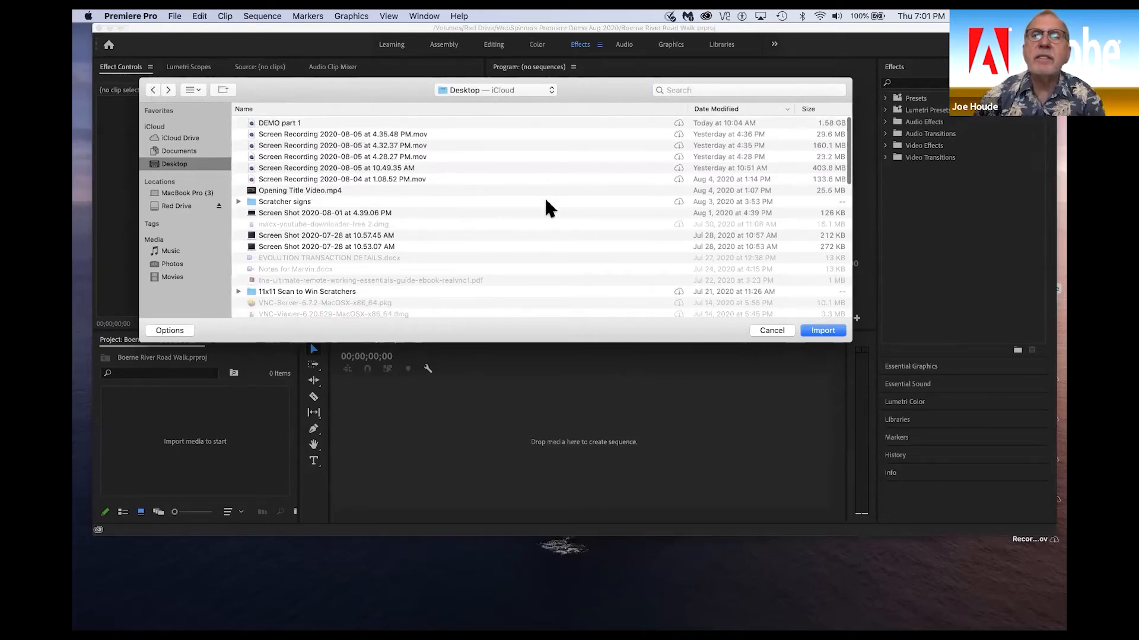
{"action": "scroll", "coordinate": [549, 207], "scroll_direction": "down", "scroll_amount": 5}
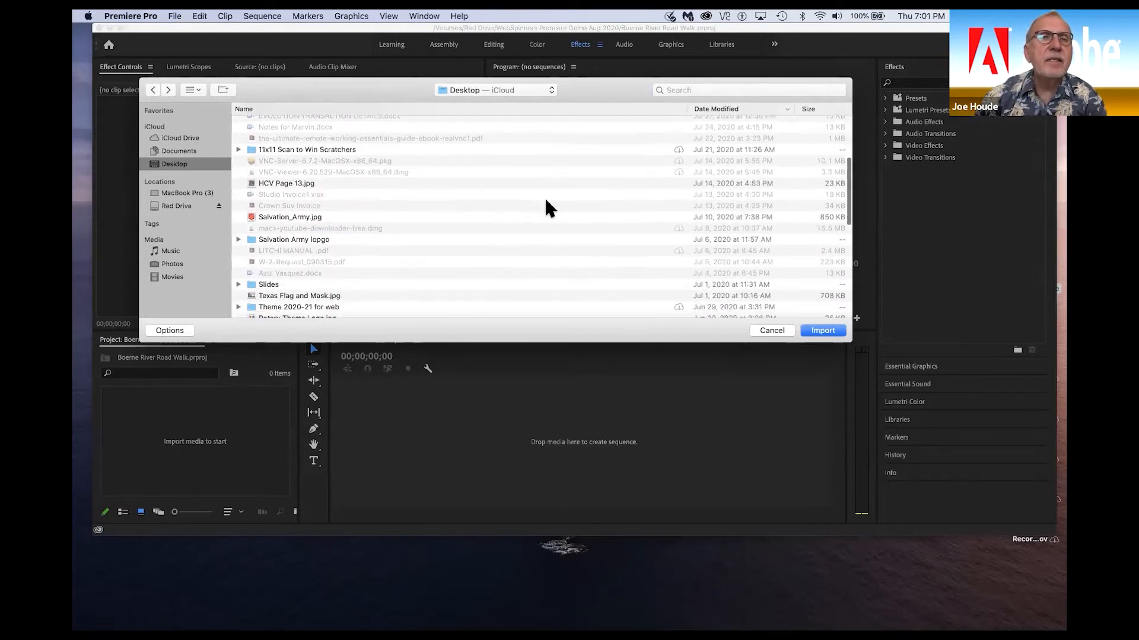
{"action": "scroll", "coordinate": [546, 209], "scroll_direction": "up", "scroll_amount": 5}
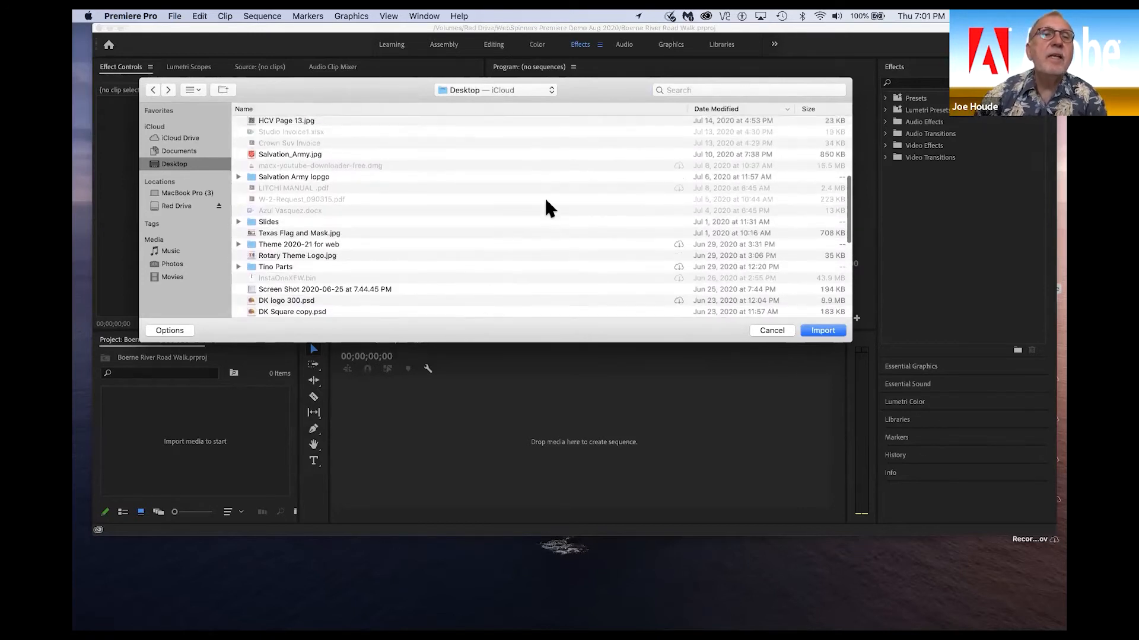
{"action": "left_click", "coordinate": [151, 90]}
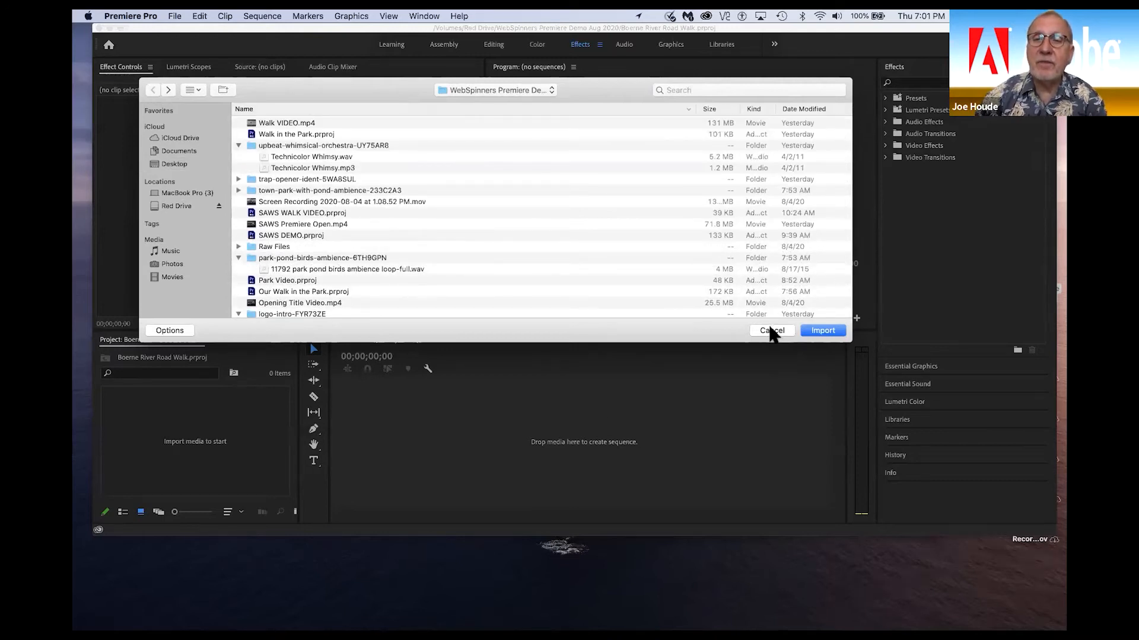
{"action": "left_click", "coordinate": [771, 330]}
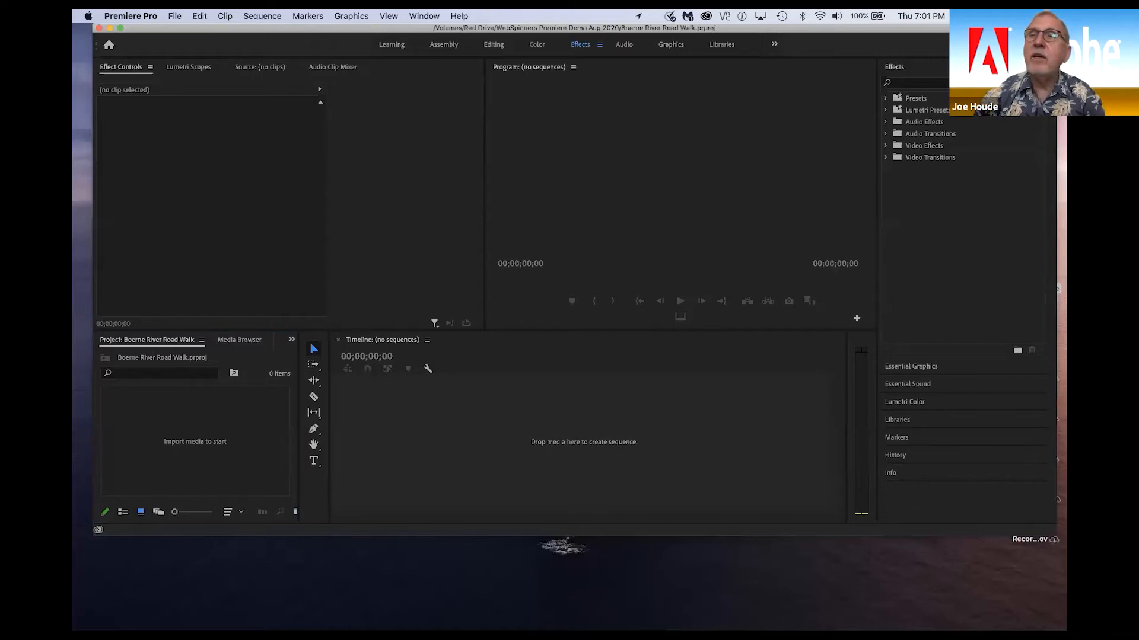
- Narrow the Premiere Pro window to reach Finder, import the DRONE, IMAGES, MUSIC, SFX and VIDEO folders into the project, and widen the window again
{"action": "left_click_drag", "start_coordinate": [1059, 131], "coordinate": [808, 118]}
{"action": "left_click_drag", "start_coordinate": [816, 57], "coordinate": [1047, 53]}
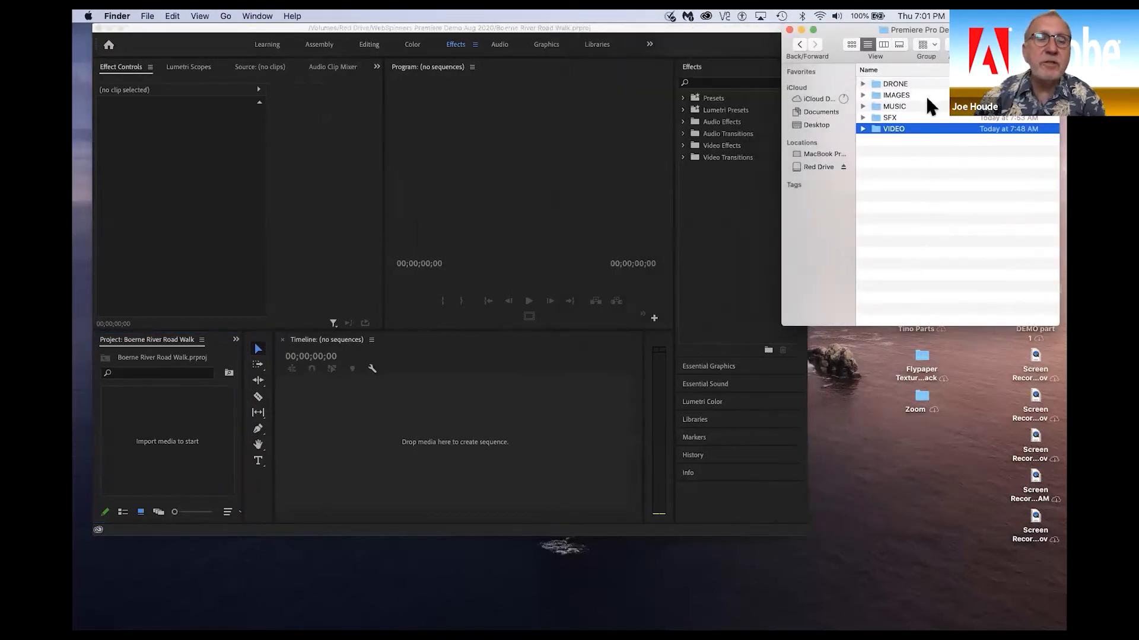
{"action": "left_click", "coordinate": [929, 137]}
{"action": "left_click_drag", "start_coordinate": [931, 144], "coordinate": [891, 80]}
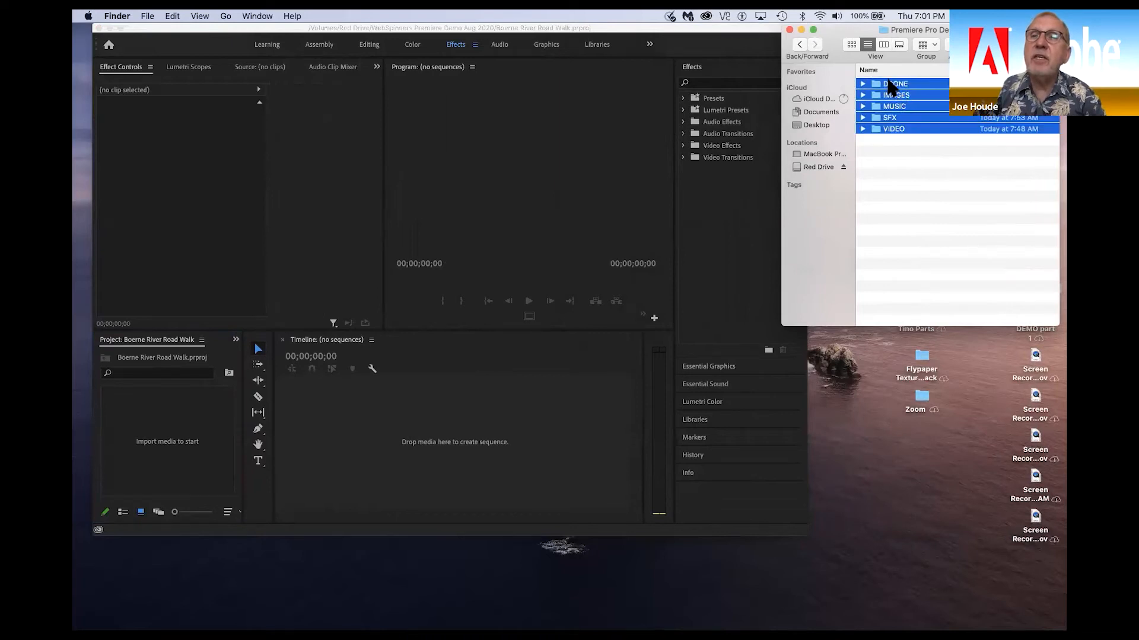
{"action": "left_click_drag", "start_coordinate": [879, 136], "coordinate": [125, 405]}
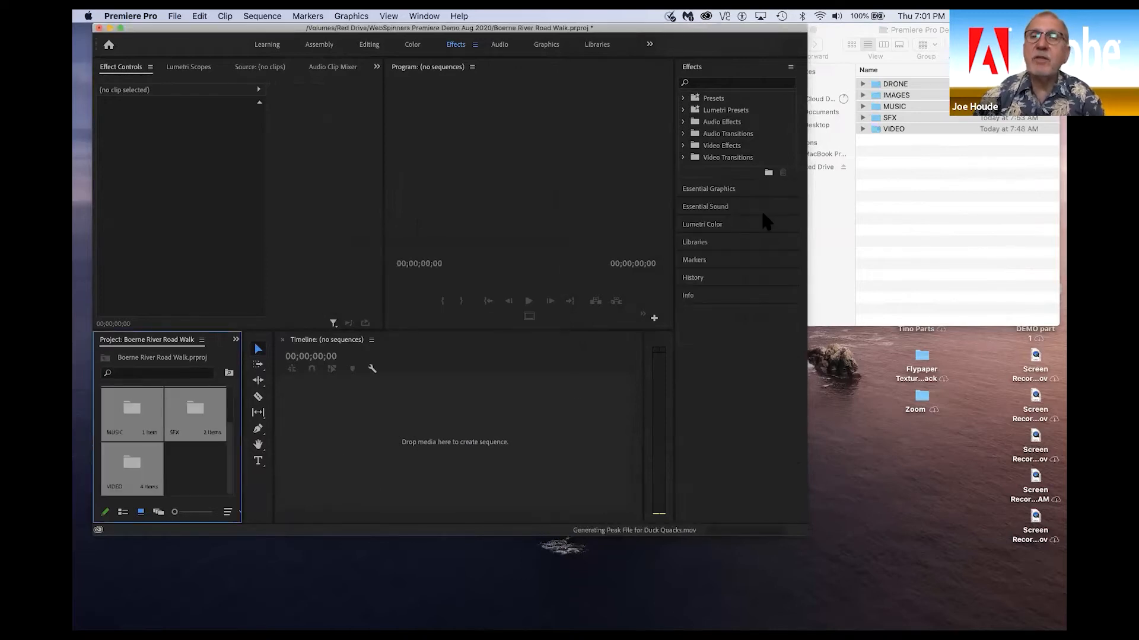
{"action": "left_click_drag", "start_coordinate": [806, 240], "coordinate": [1062, 208]}
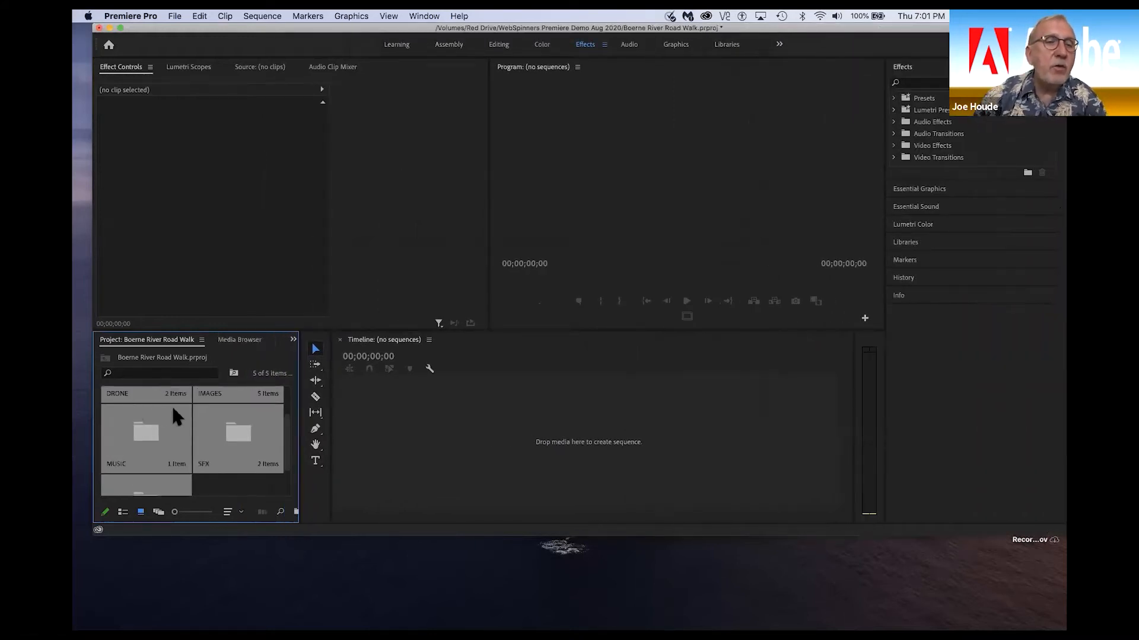
- Look through the imported bins in the project and open the DRONE bin
{"action": "scroll", "coordinate": [241, 422], "scroll_direction": "up", "scroll_amount": 2}
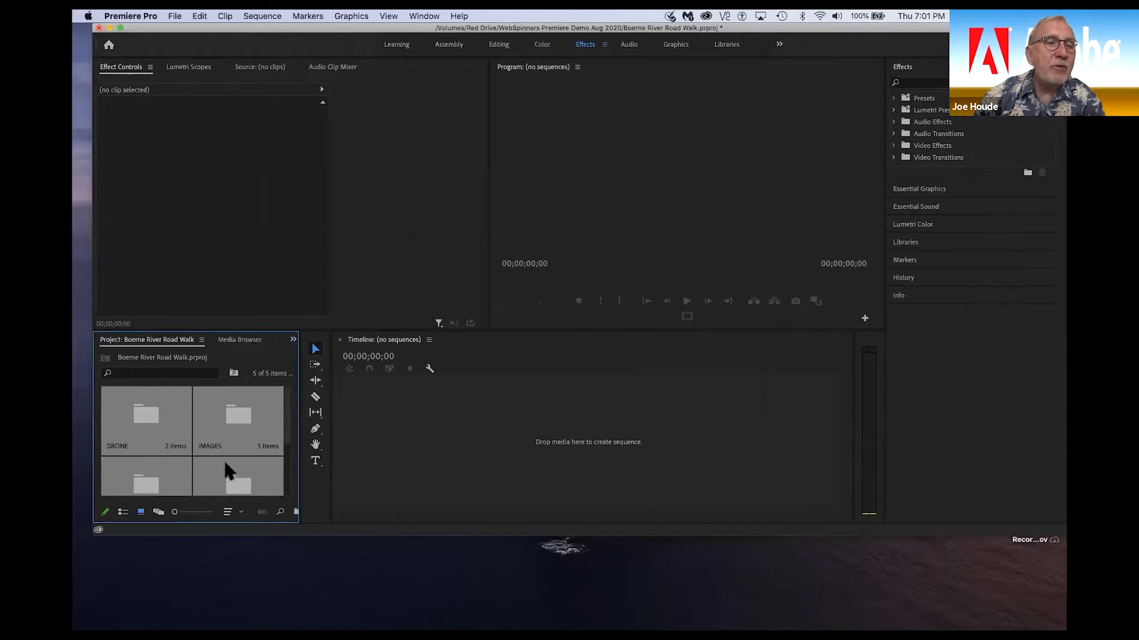
{"action": "scroll", "coordinate": [243, 441], "scroll_direction": "down", "scroll_amount": 3}
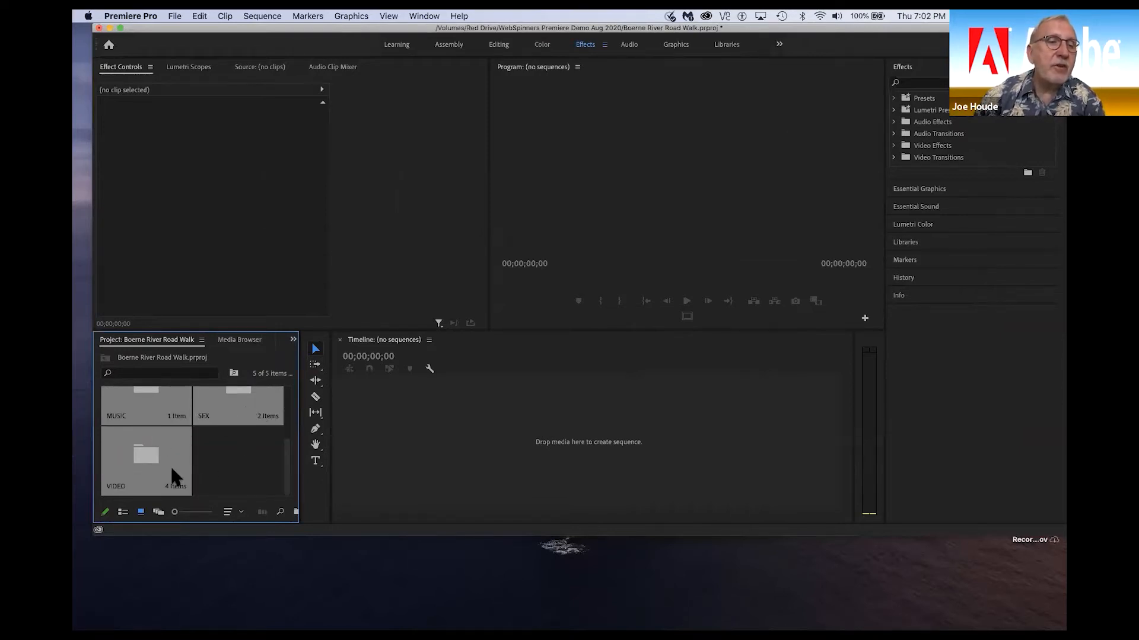
{"action": "scroll", "coordinate": [169, 471], "scroll_direction": "up", "scroll_amount": 3}
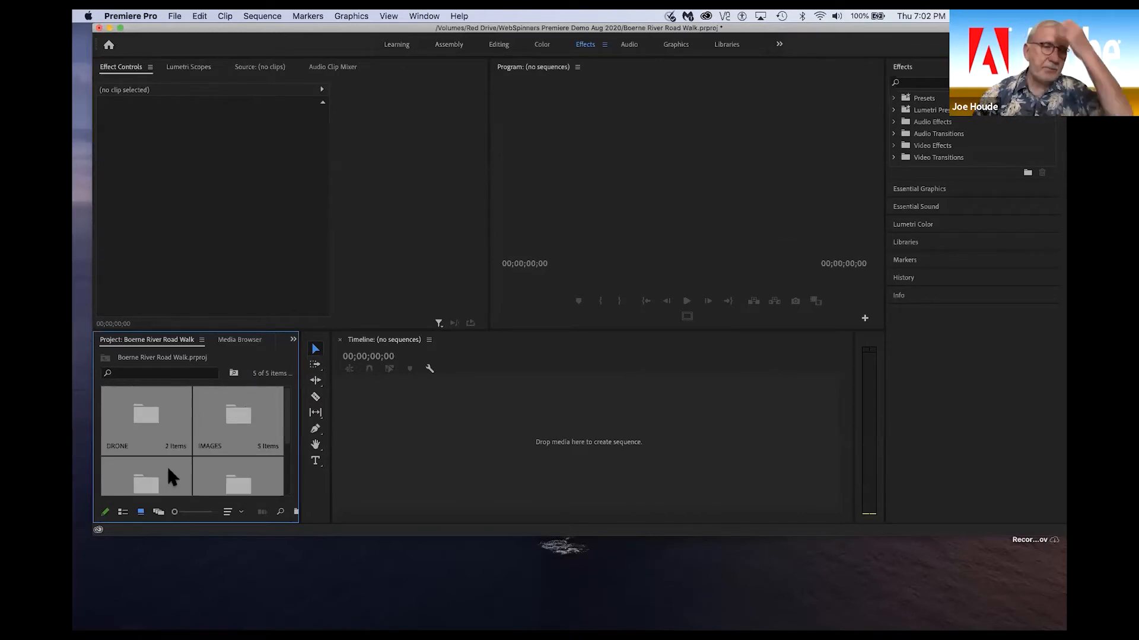
{"action": "left_click", "coordinate": [168, 469]}
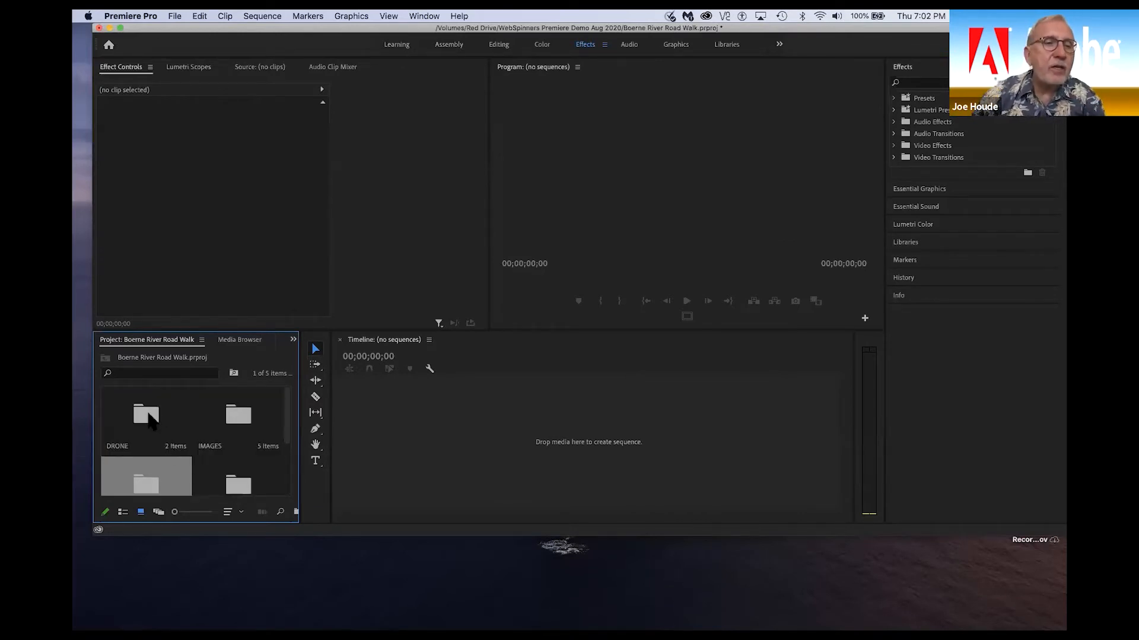
{"action": "double_click", "coordinate": [148, 417]}
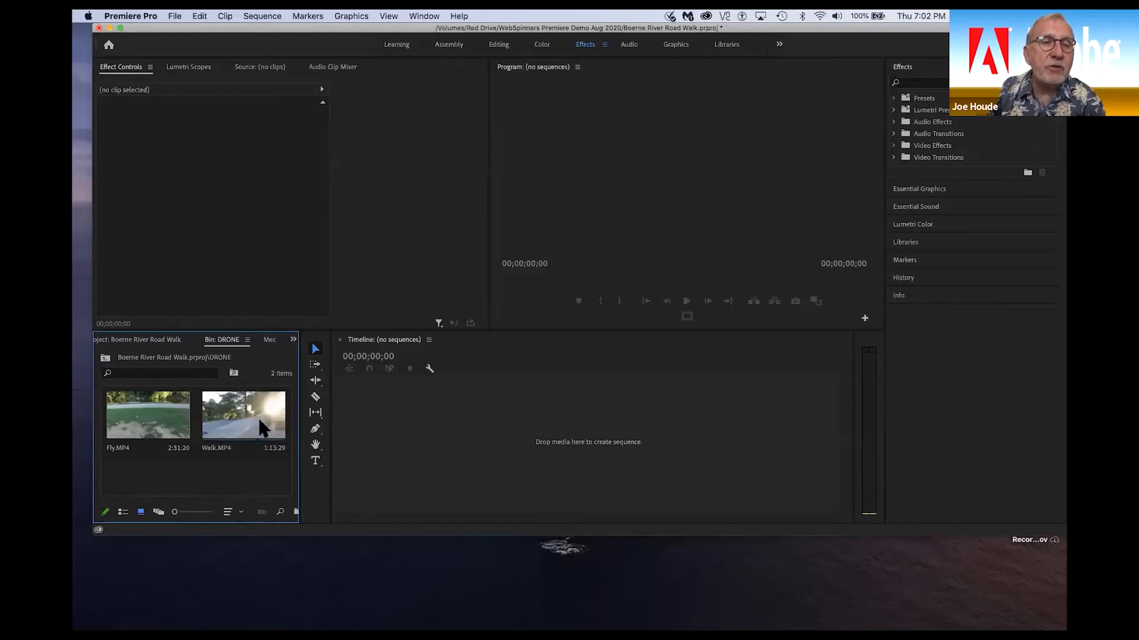
- Load Walk.MP4 in the Source monitor, play it from the start, and mark in and out points for a range of about 00:01:00:12
{"action": "left_click", "coordinate": [216, 422]}
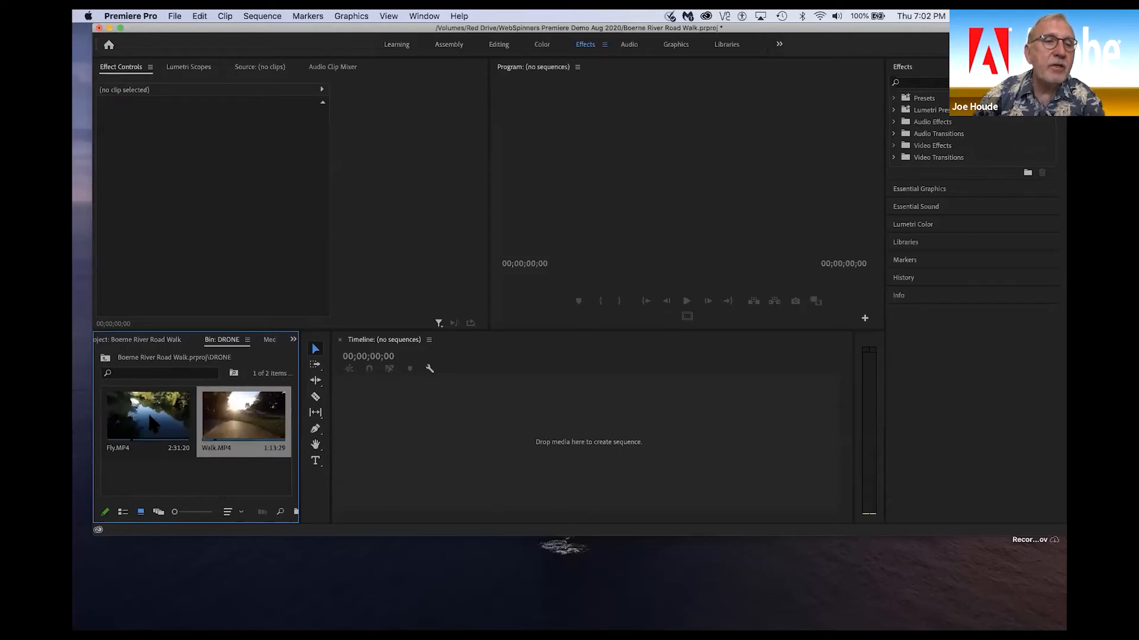
{"action": "double_click", "coordinate": [254, 426]}
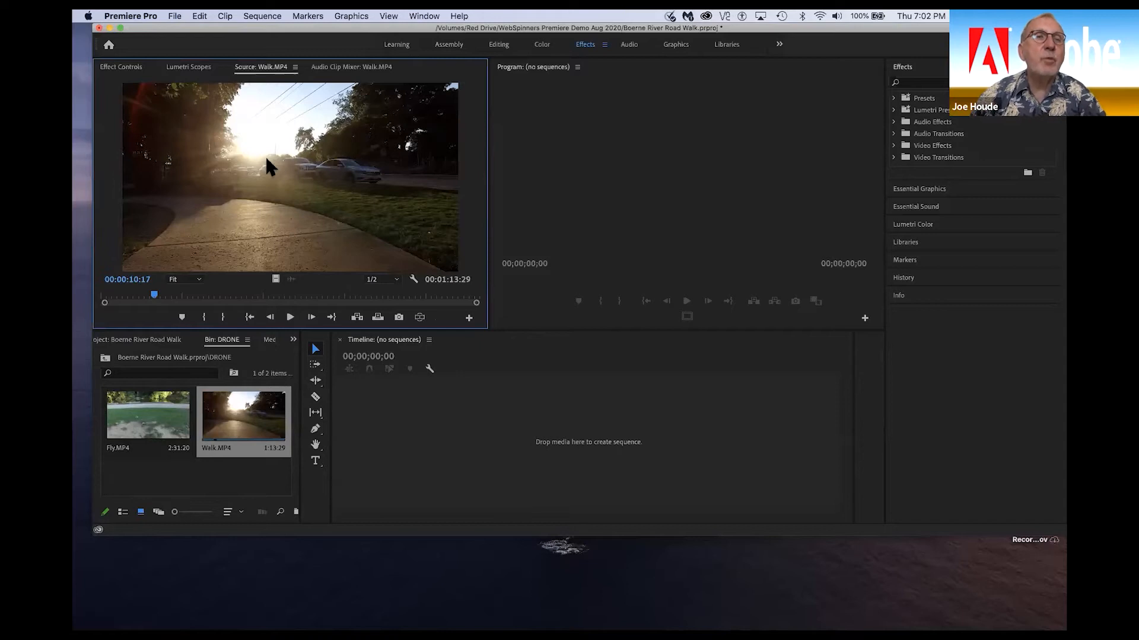
{"action": "mouse_move", "coordinate": [153, 294]}
{"action": "left_mouse_down"}
{"action": "mouse_move", "coordinate": [198, 293]}
{"action": "mouse_move", "coordinate": [359, 332]}
{"action": "mouse_move", "coordinate": [420, 331]}
{"action": "mouse_move", "coordinate": [183, 293]}
{"action": "mouse_move", "coordinate": [102, 297]}
{"action": "left_mouse_up"}
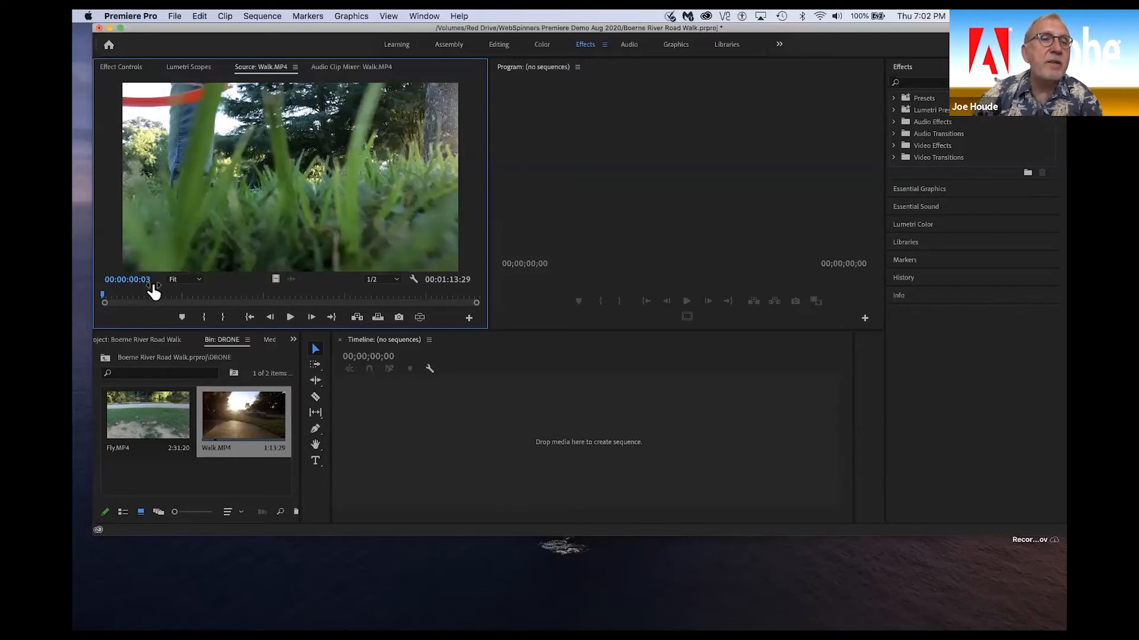
{"action": "left_click", "coordinate": [291, 318]}
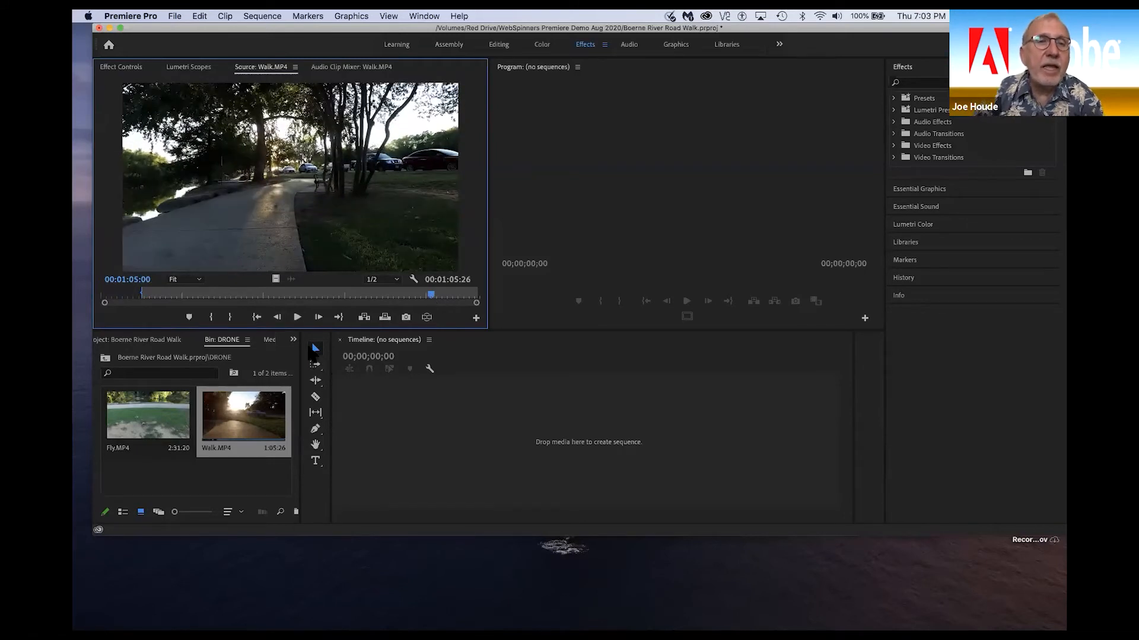
{"action": "left_click", "coordinate": [297, 318]}
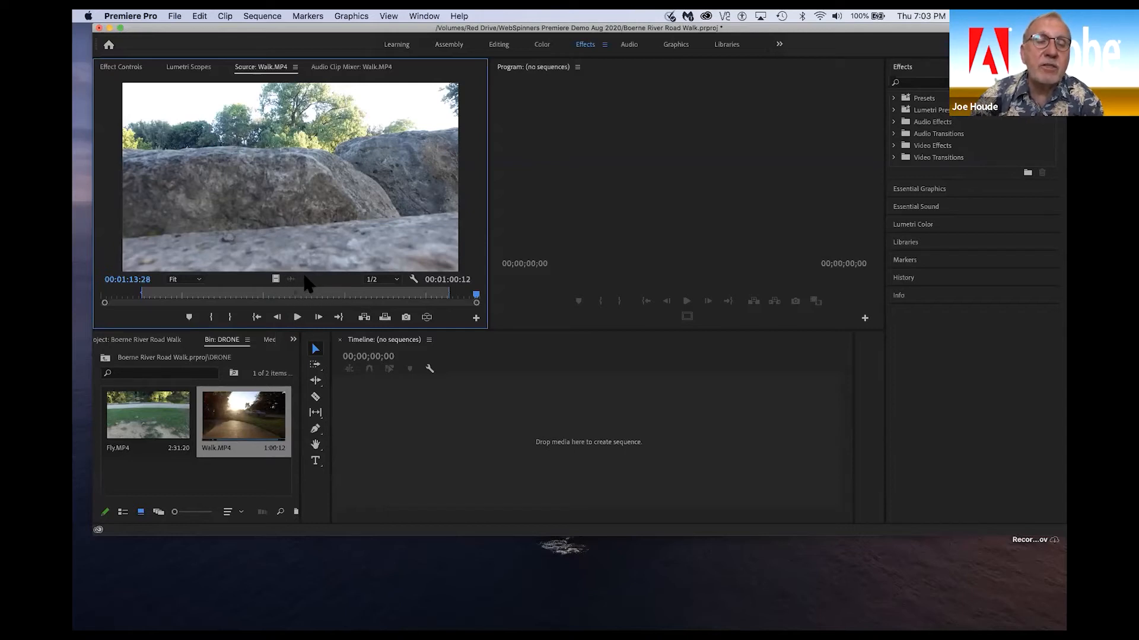
- Create a sequence in the empty timeline from the marked range of Walk.MP4, using only its video
{"action": "left_click_drag", "start_coordinate": [275, 281], "coordinate": [395, 449]}
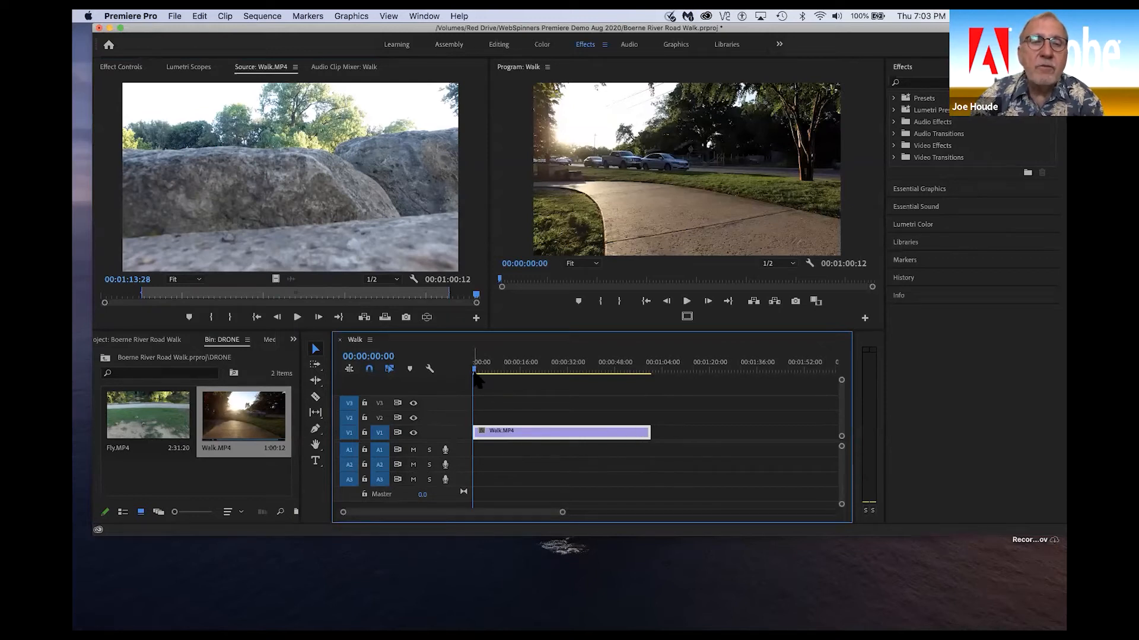
{"action": "left_click_drag", "start_coordinate": [477, 376], "coordinate": [411, 370]}
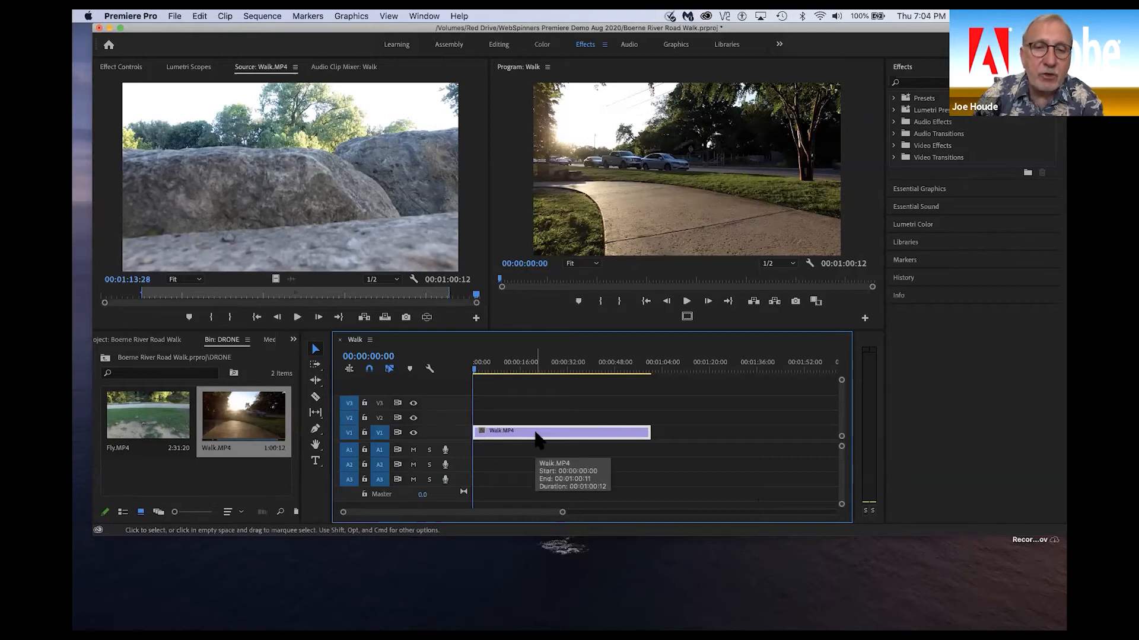
{"action": "left_click_drag", "start_coordinate": [562, 513], "coordinate": [659, 516]}
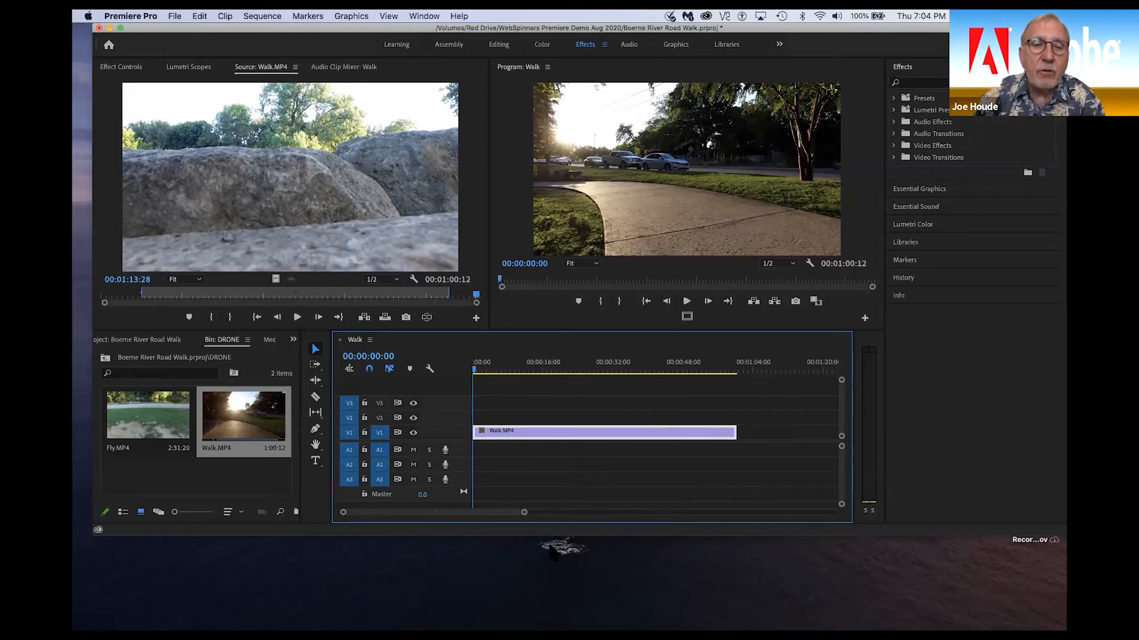
{"action": "left_click_drag", "start_coordinate": [488, 512], "coordinate": [351, 511]}
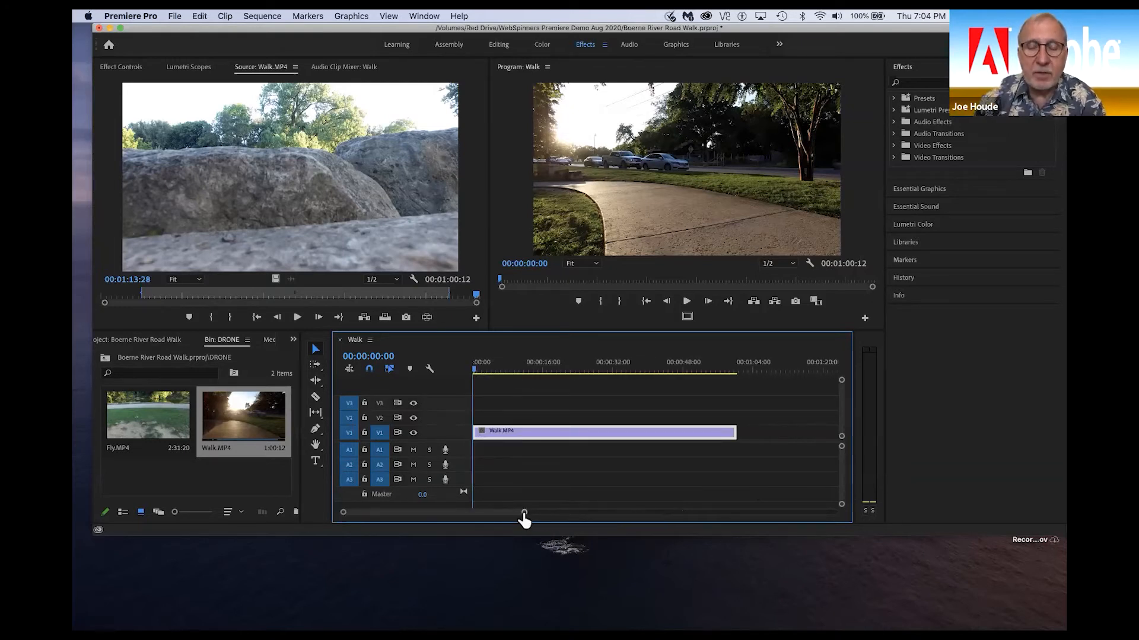
{"action": "left_click_drag", "start_coordinate": [524, 520], "coordinate": [580, 518]}
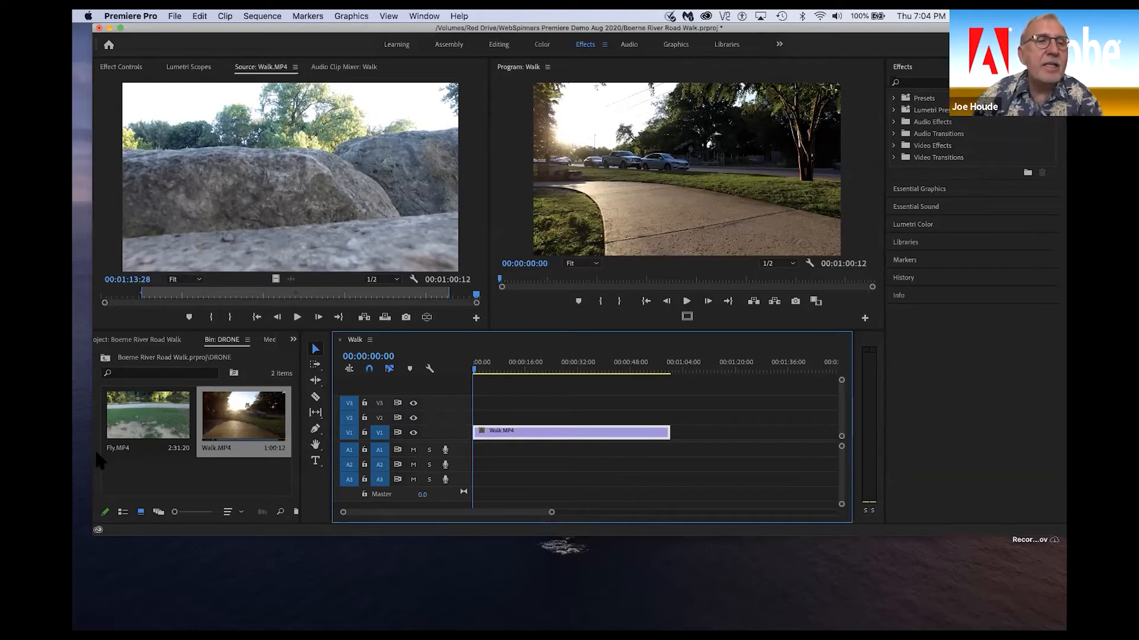
- Return to the project's root level and open the IMAGES bin
{"action": "left_click", "coordinate": [105, 359]}
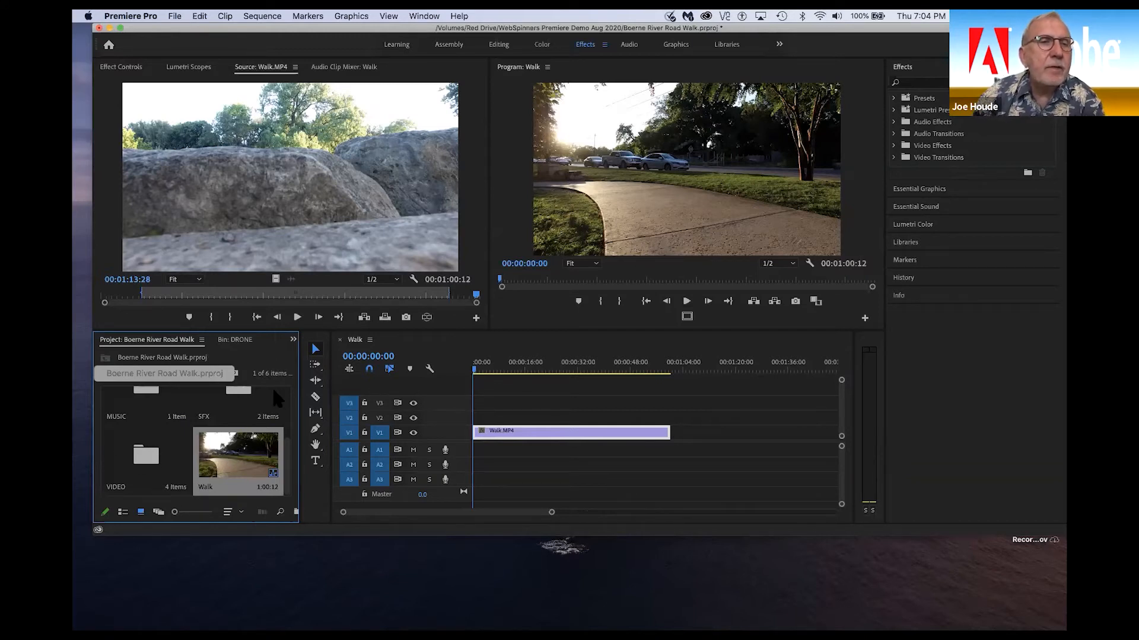
{"action": "scroll", "coordinate": [186, 394], "scroll_direction": "up", "scroll_amount": 3}
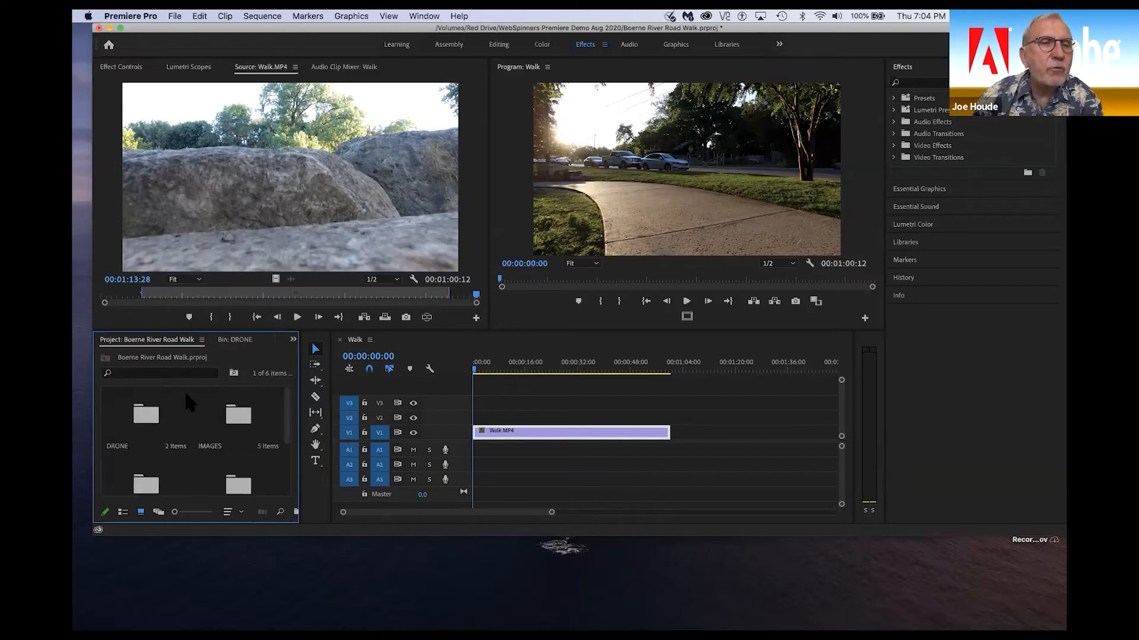
{"action": "left_click", "coordinate": [240, 410]}
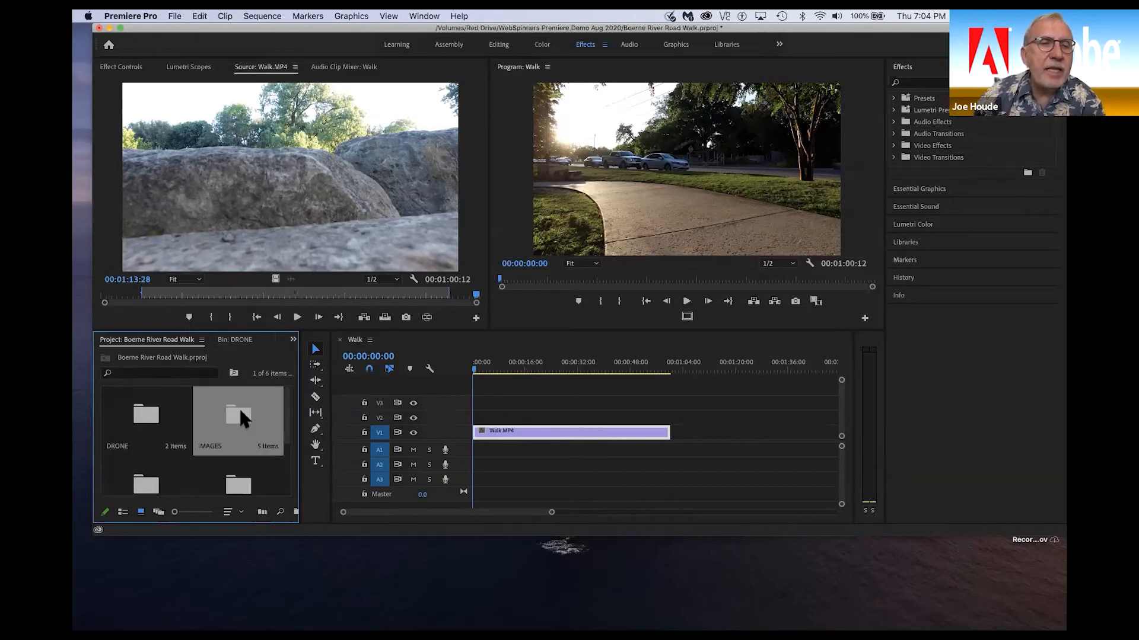
{"action": "double_click", "coordinate": [240, 407]}
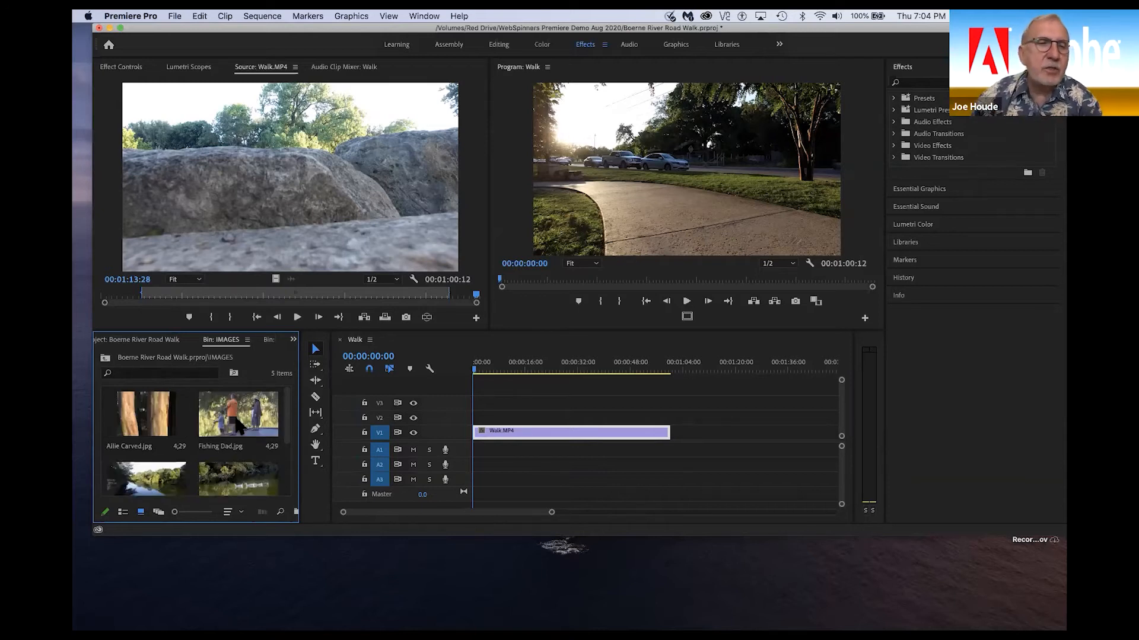
- Place the river image Overhead.jpg on track V2 above Walk.MP4, starting at 00:00:03:07, and check it against the opening frame
{"action": "left_click", "coordinate": [153, 483]}
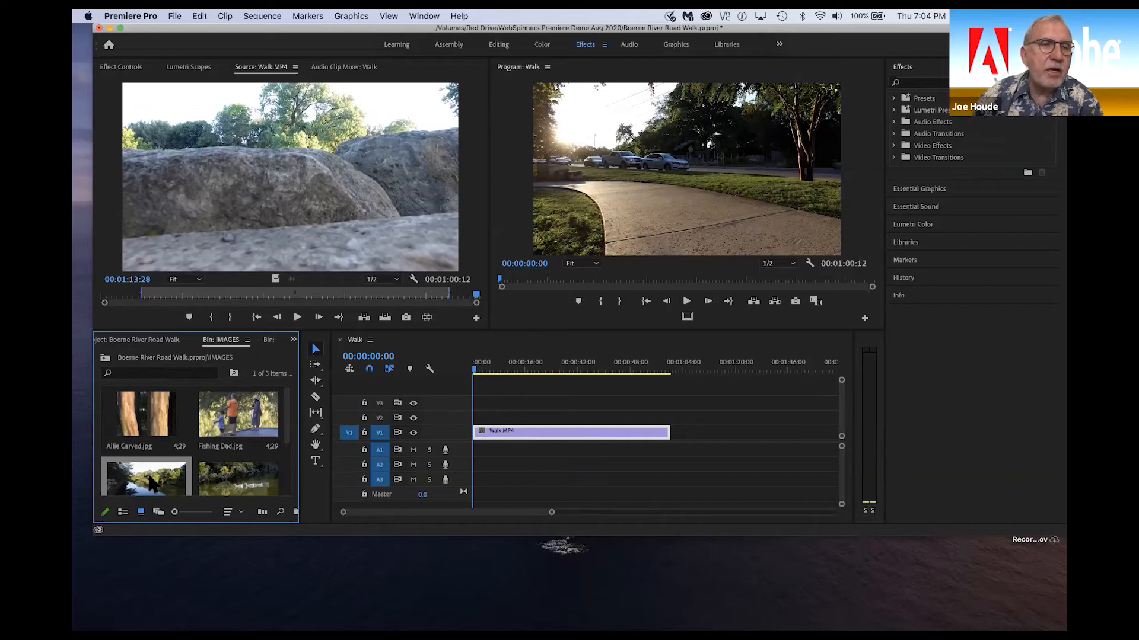
{"action": "left_click_drag", "start_coordinate": [153, 483], "coordinate": [492, 422]}
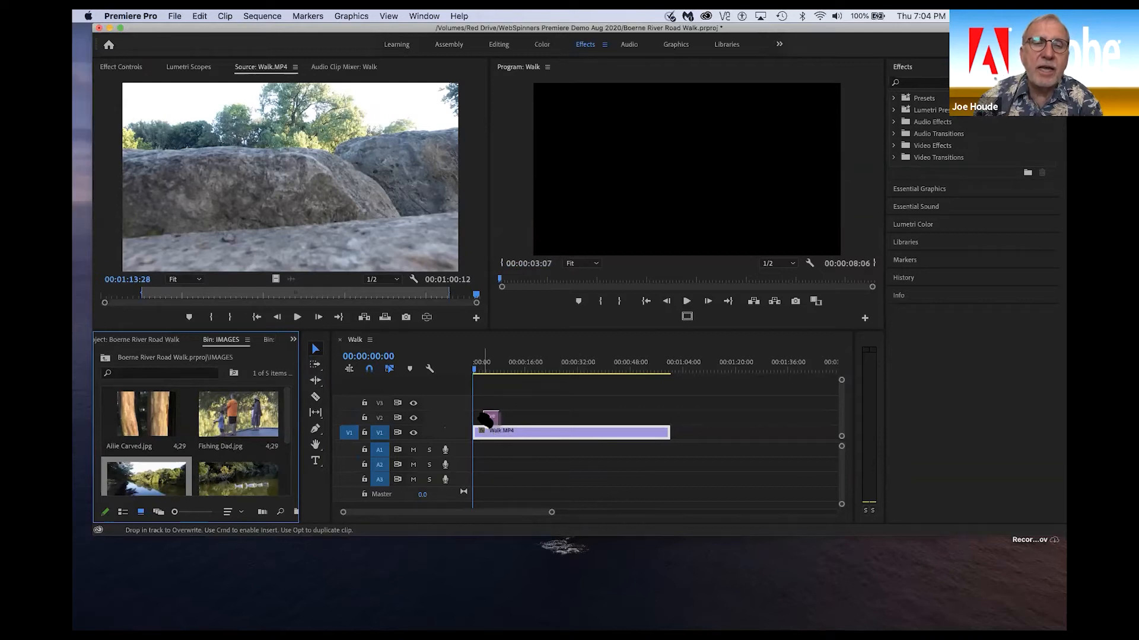
{"action": "left_click", "coordinate": [488, 370]}
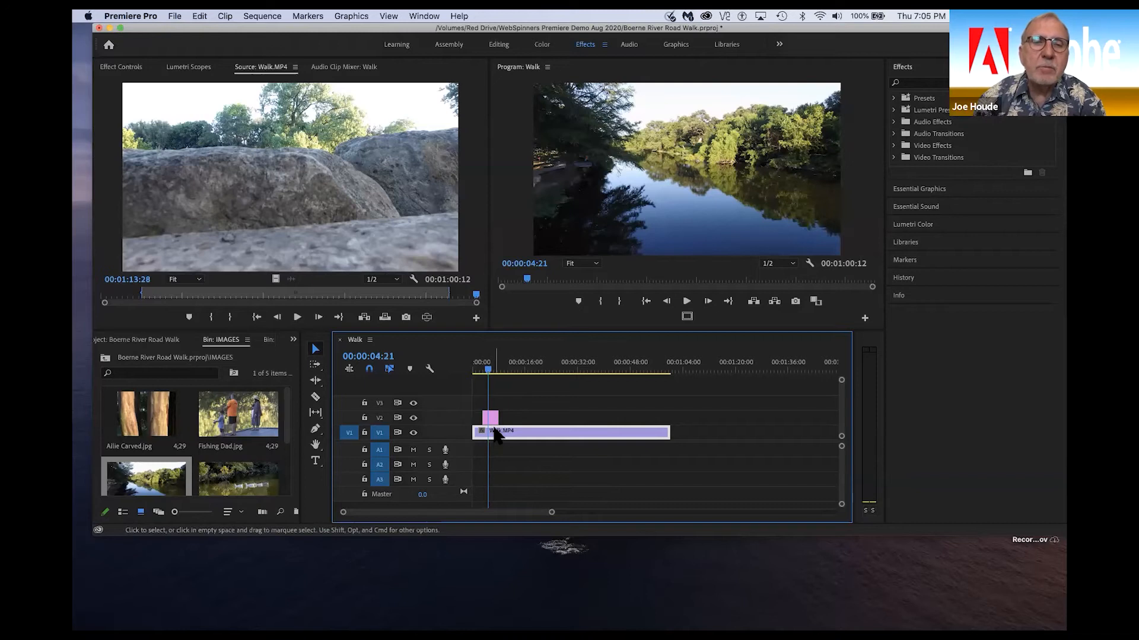
{"action": "left_click_drag", "start_coordinate": [487, 371], "coordinate": [453, 371]}
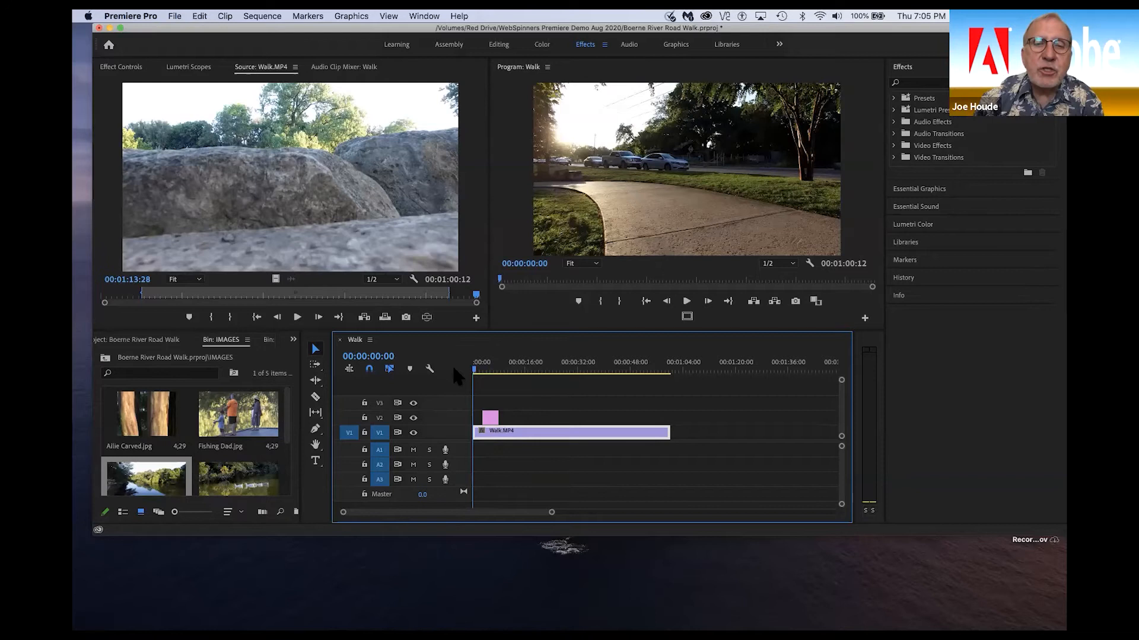
- Turn on Scale keyframing for Overhead.jpg at 00:00:03:29 with a value of 100
{"action": "left_click", "coordinate": [491, 418]}
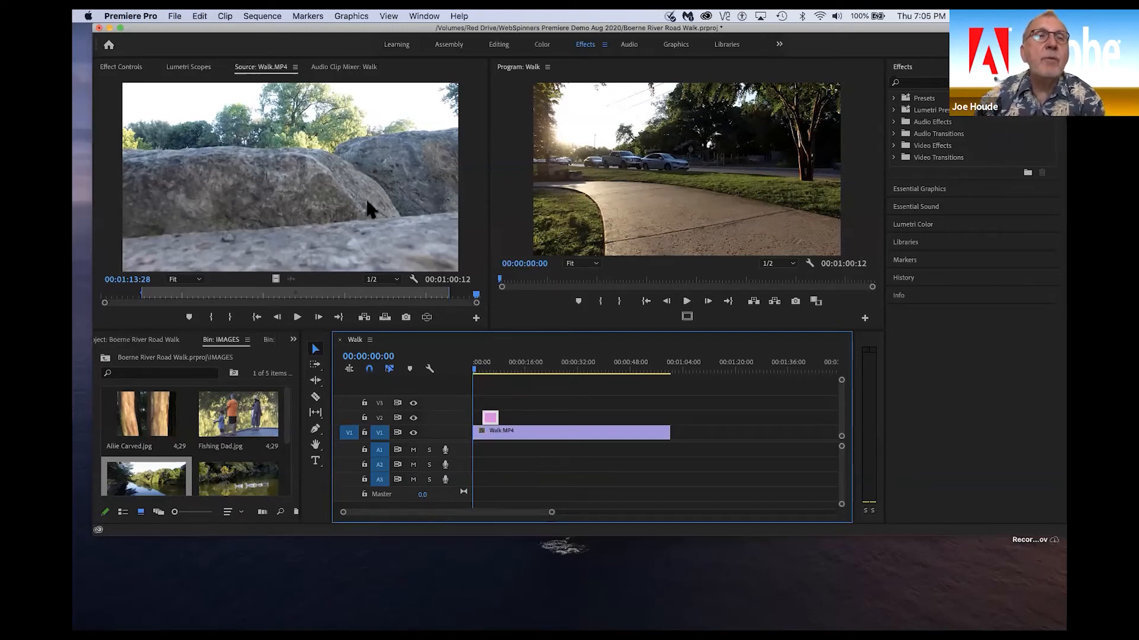
{"action": "left_click", "coordinate": [122, 68]}
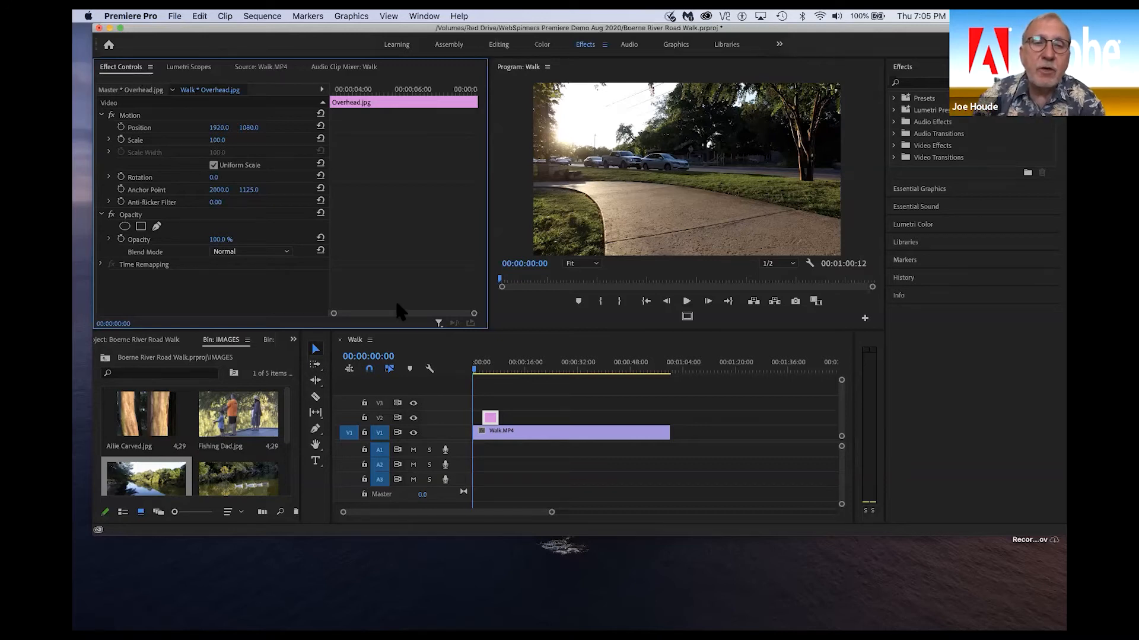
{"action": "left_click", "coordinate": [485, 370]}
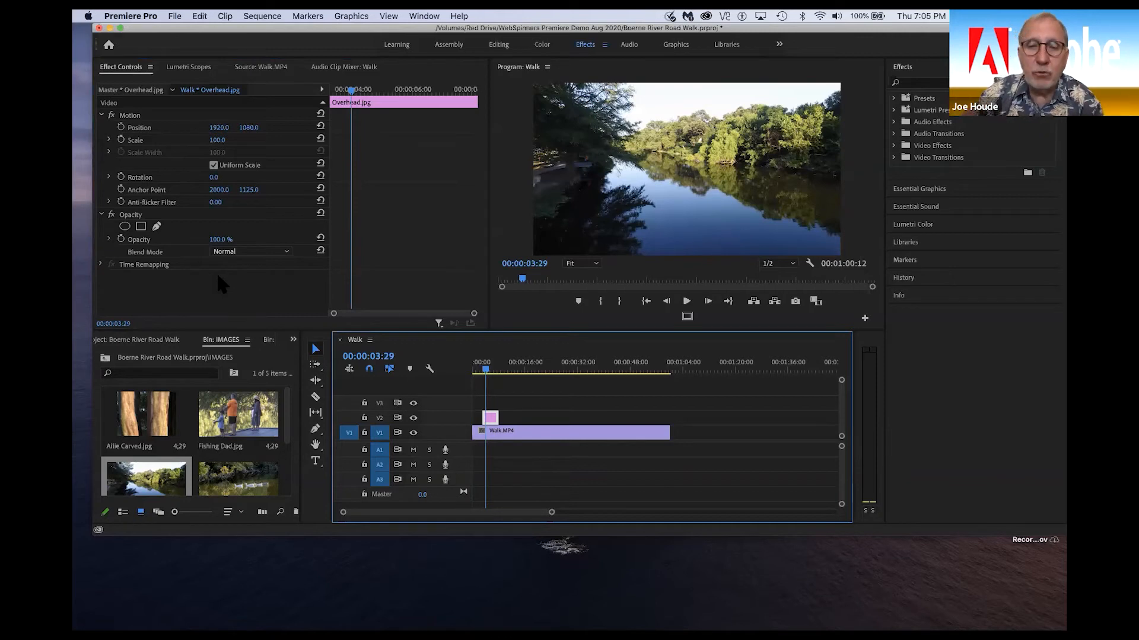
{"action": "left_click", "coordinate": [121, 140]}
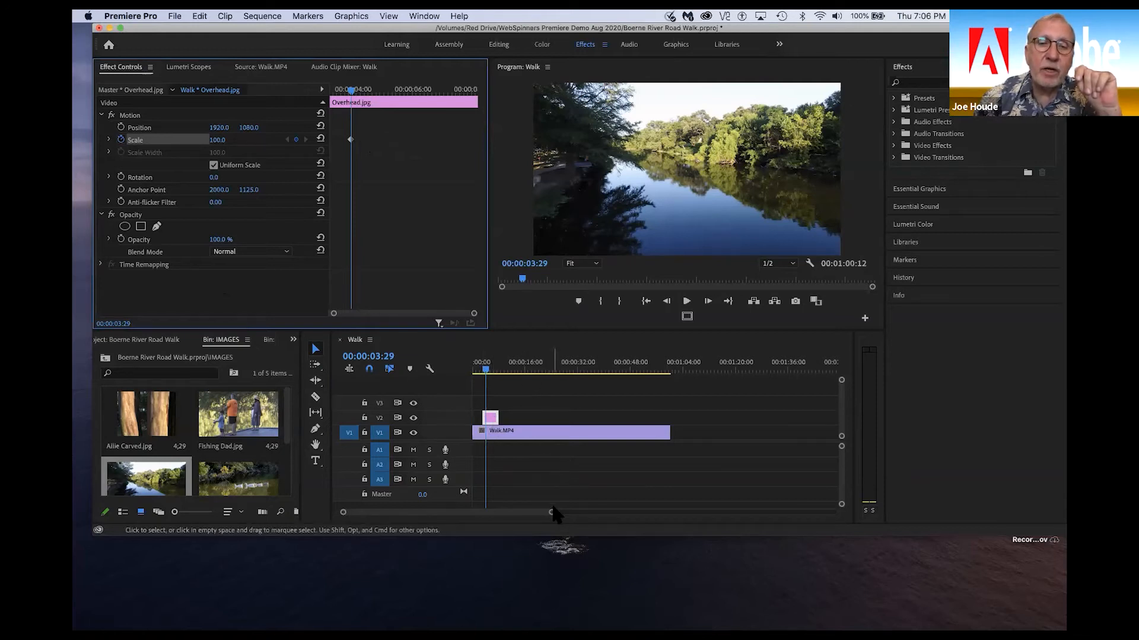
- Move the Scale keyframe of Overhead.jpg to the very start of the clip
{"action": "left_click_drag", "start_coordinate": [551, 514], "coordinate": [490, 514]}
{"action": "key", "text": "equal"}
{"action": "key", "text": "equal"}
{"action": "key", "text": "equal"}
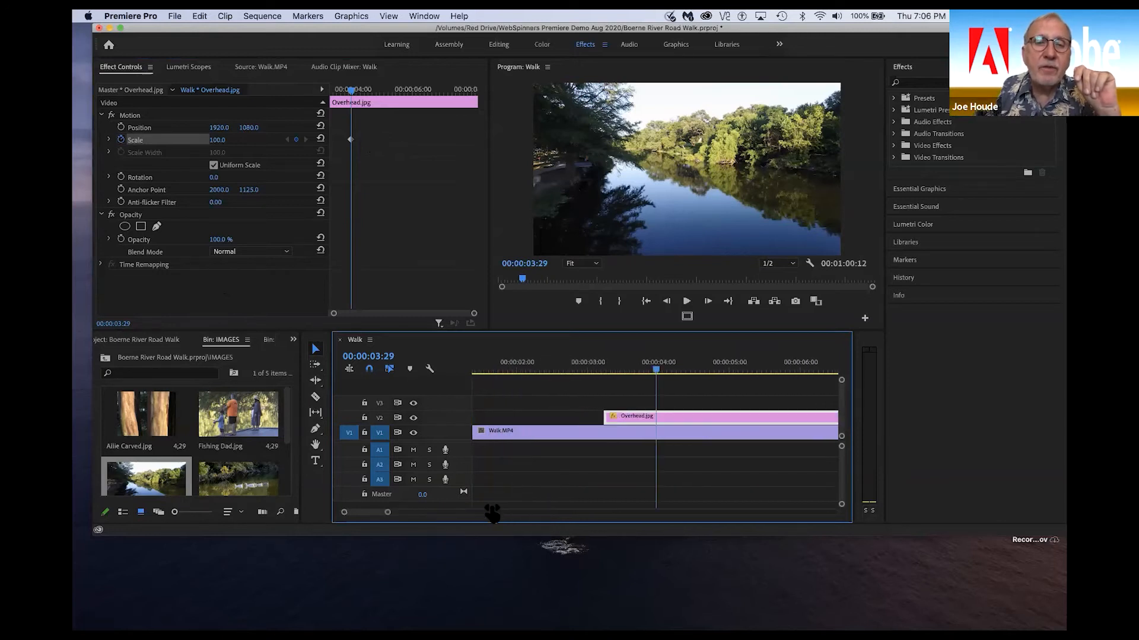
{"action": "left_click", "coordinate": [490, 505]}
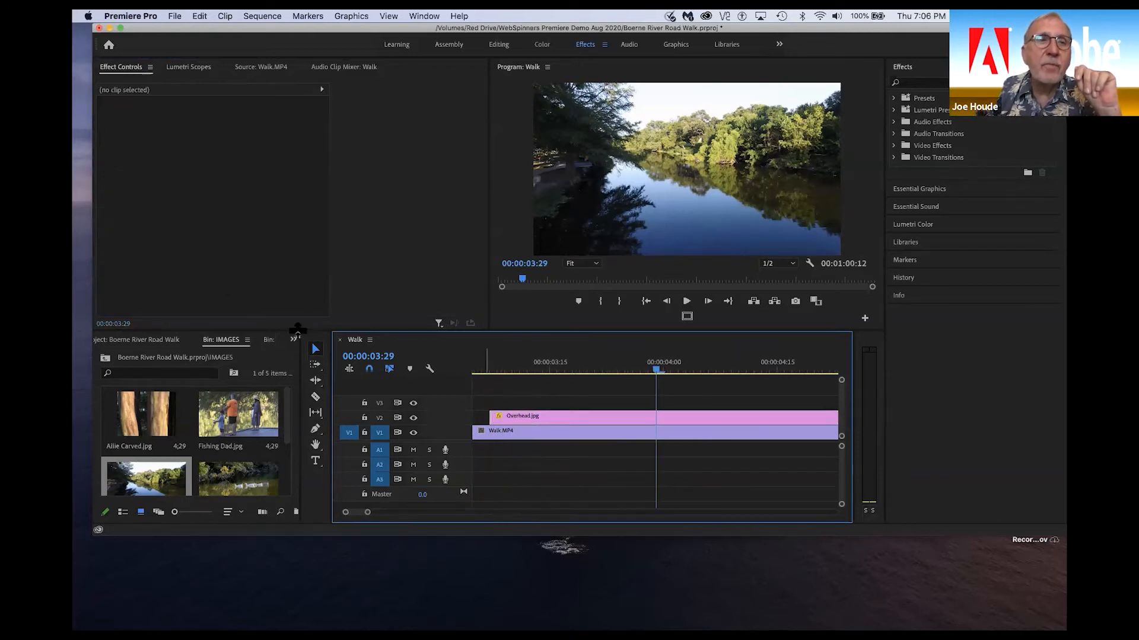
{"action": "left_click", "coordinate": [233, 224]}
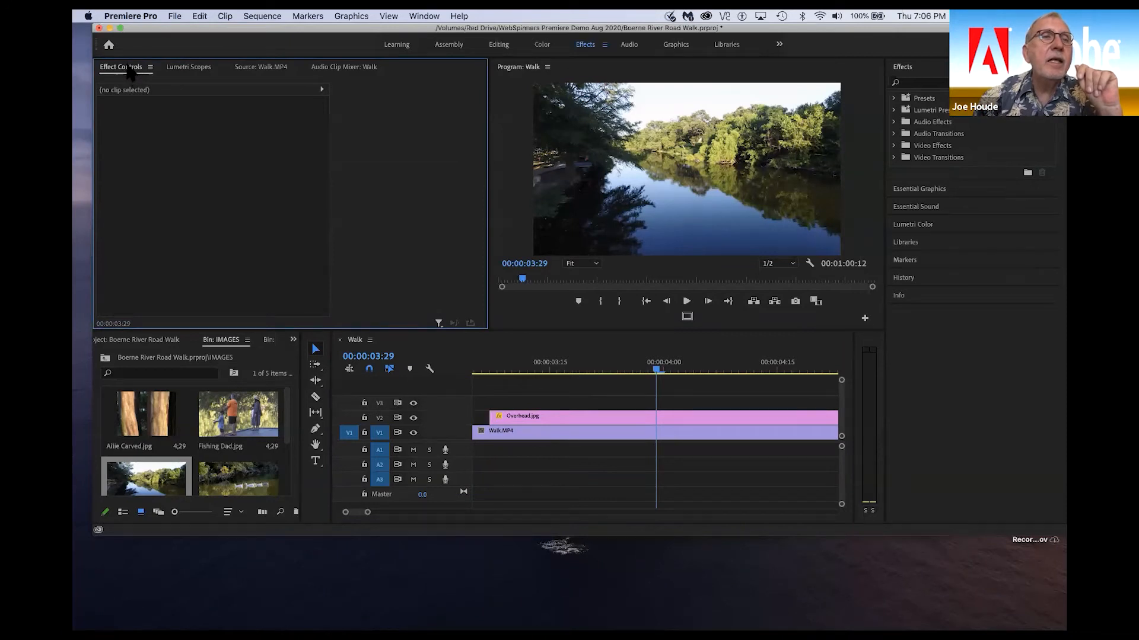
{"action": "left_click", "coordinate": [577, 418]}
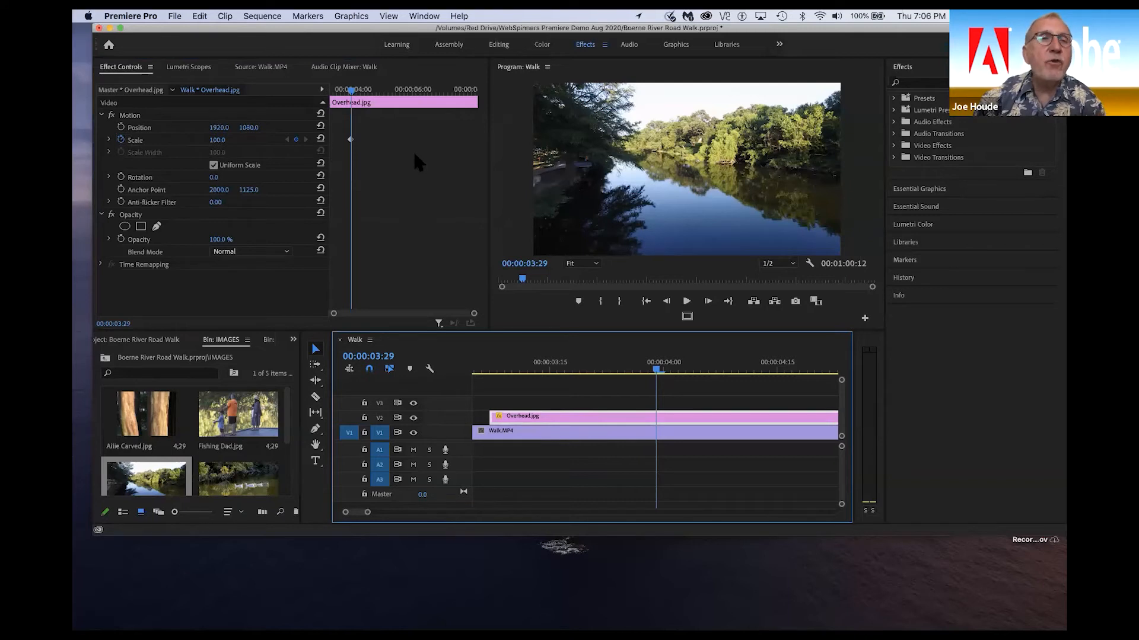
{"action": "left_click_drag", "start_coordinate": [351, 139], "coordinate": [327, 140]}
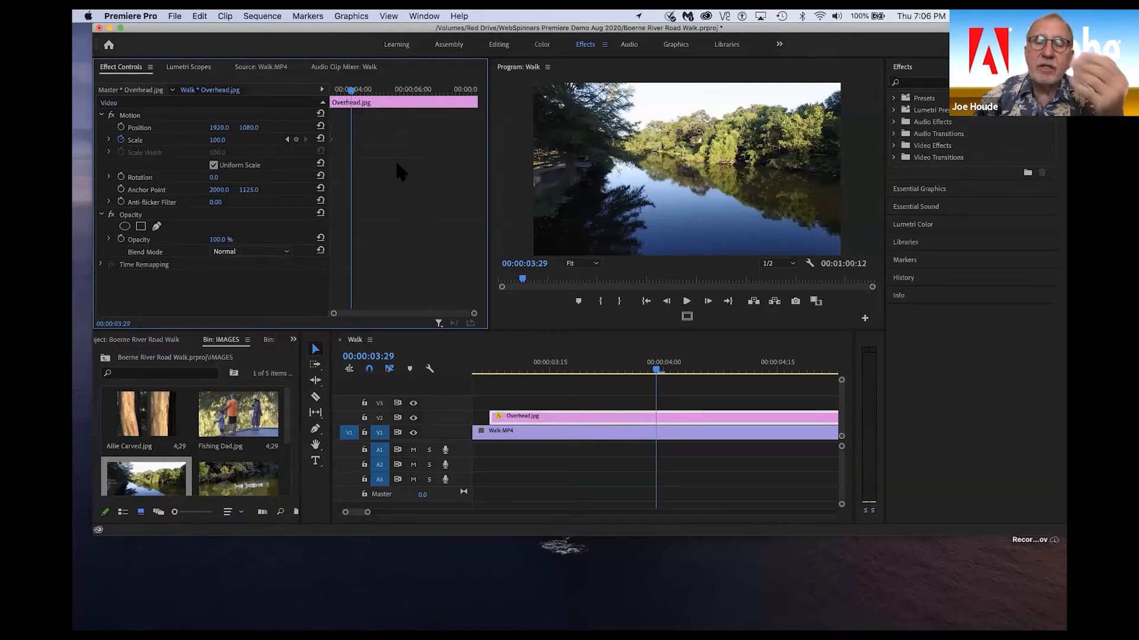
- Add a second Scale keyframe near the end of Overhead.jpg at 00:00:08:05 and set it to 236
{"action": "left_click_drag", "start_coordinate": [350, 95], "coordinate": [476, 107]}
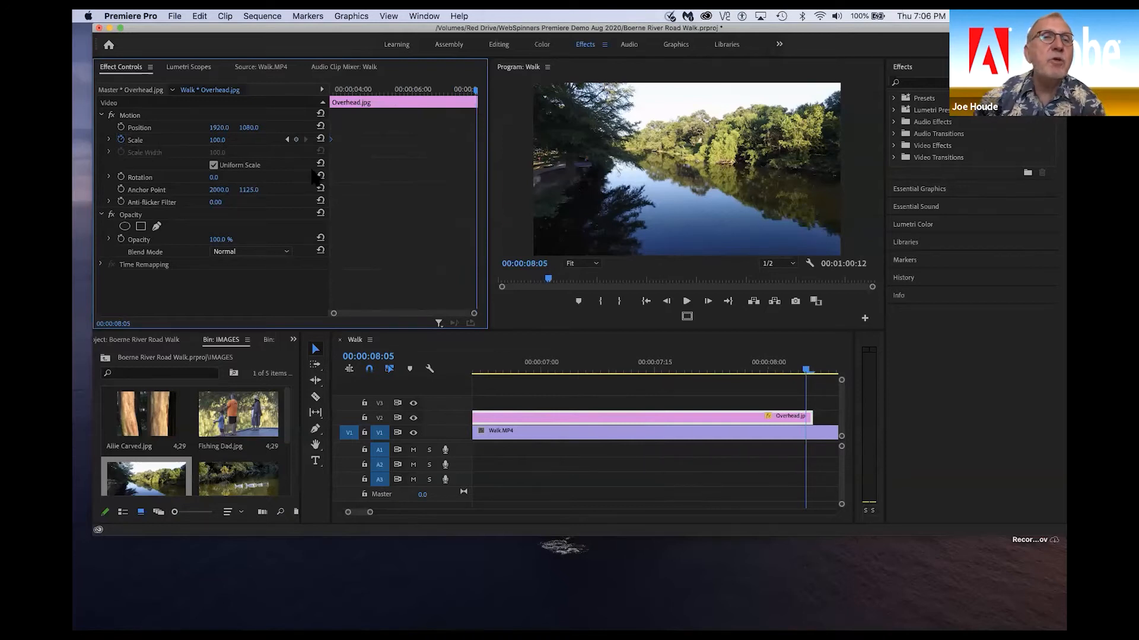
{"action": "left_click", "coordinate": [297, 140]}
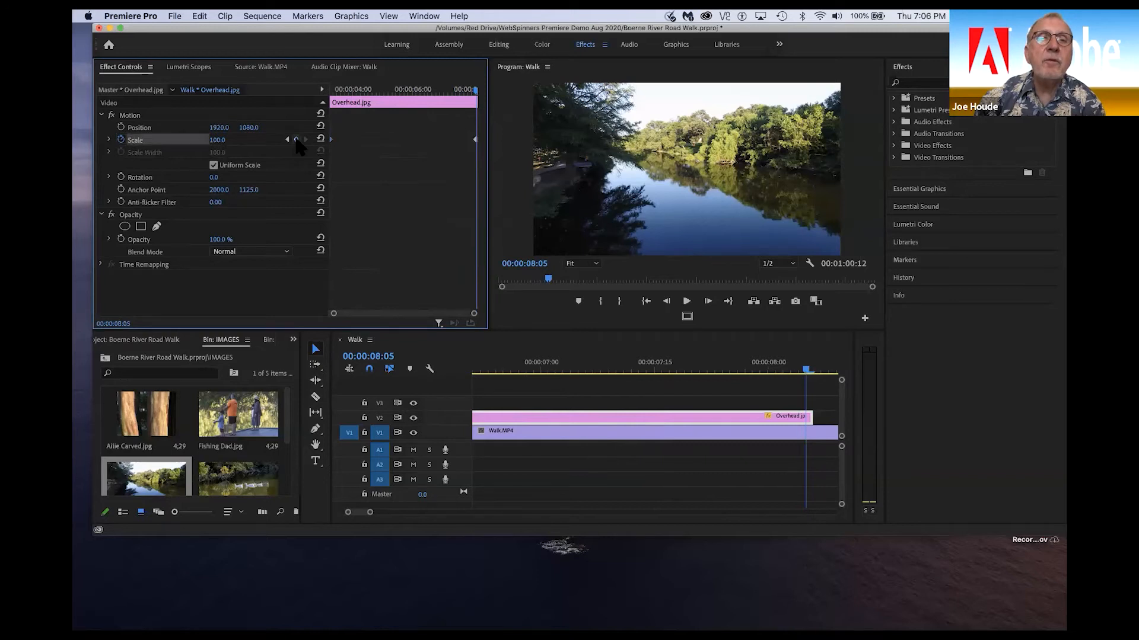
{"action": "left_click_drag", "start_coordinate": [221, 147], "coordinate": [304, 147]}
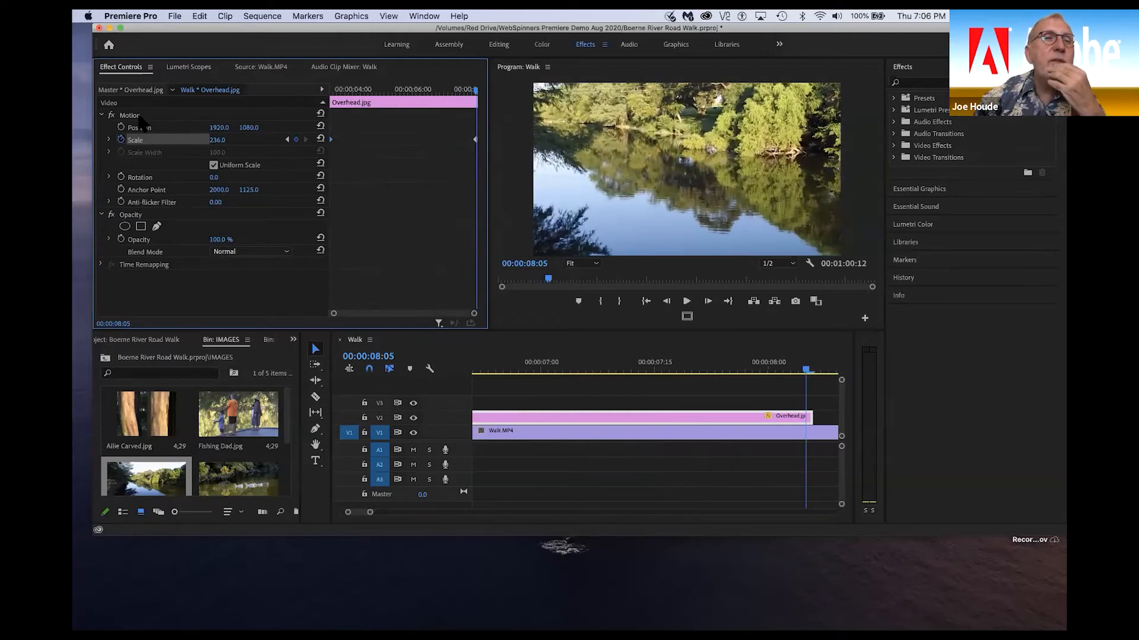
- Turn on Position keyframing for Overhead.jpg at 00:00:08:05 and keep the new keyframe
{"action": "left_click", "coordinate": [121, 128]}
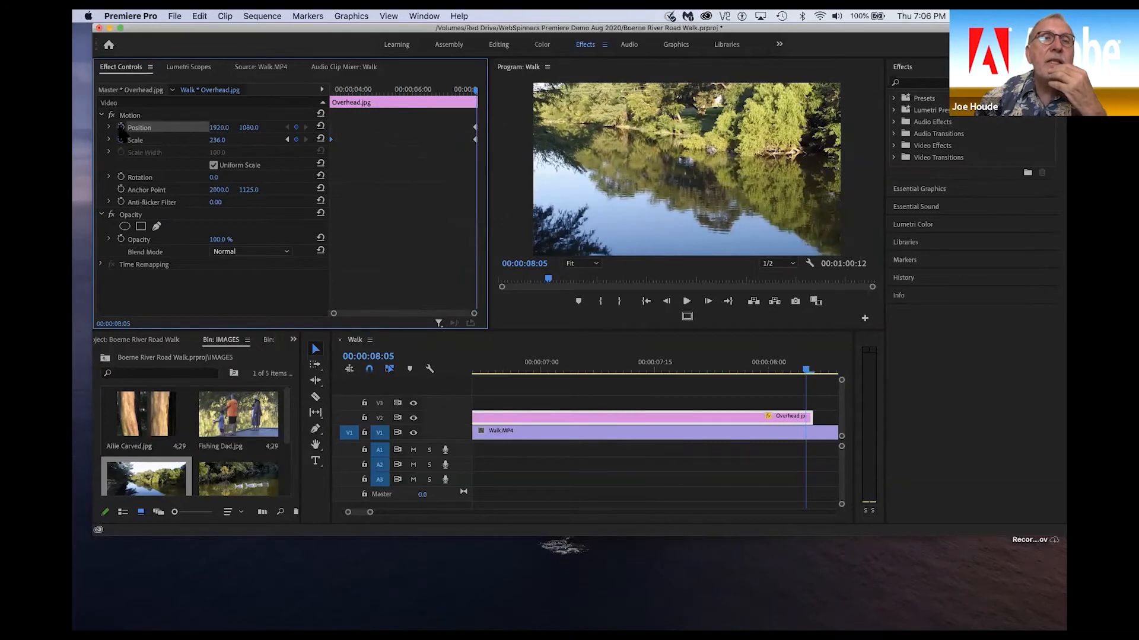
{"action": "left_click", "coordinate": [121, 128]}
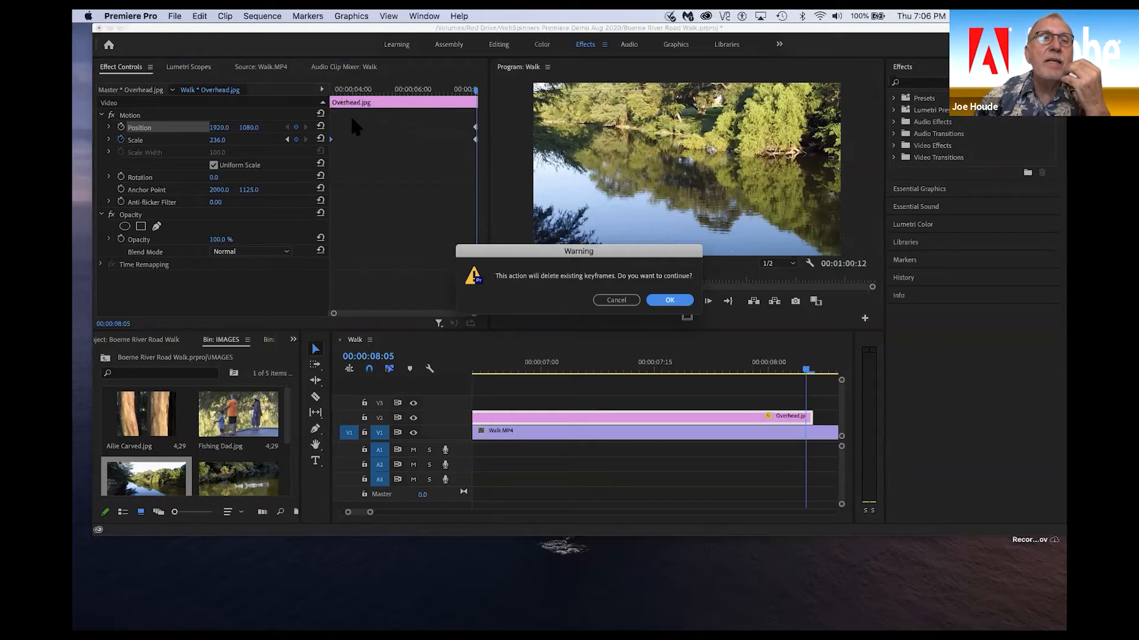
{"action": "left_click", "coordinate": [617, 300]}
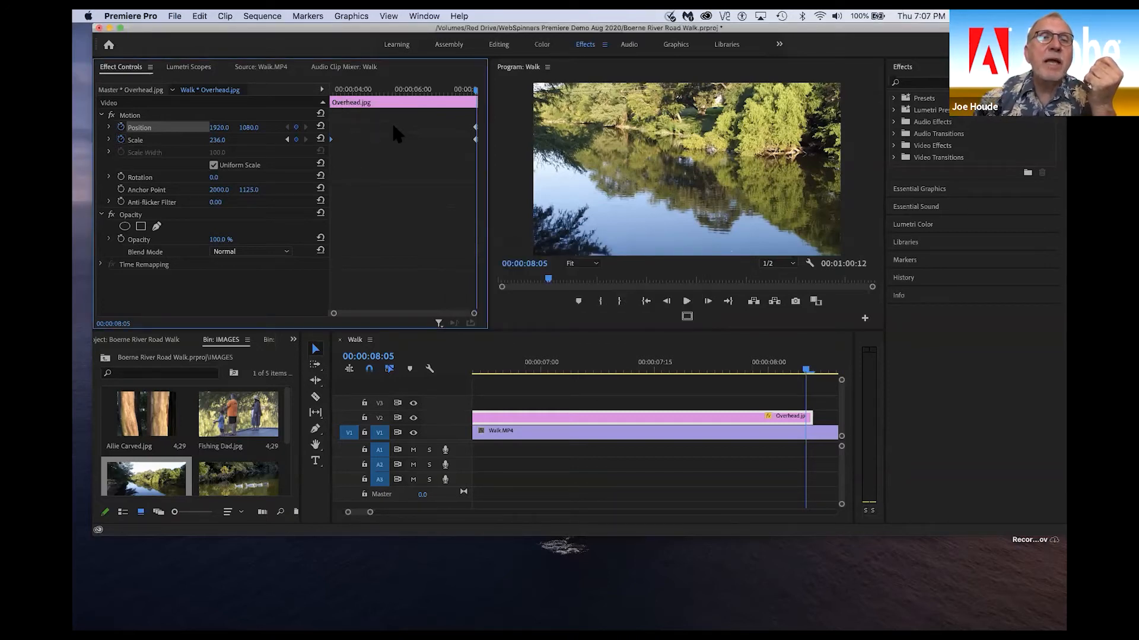
- Play the sequence from the start of Overhead.jpg at 00:00:03:07 to preview the zoom
{"action": "left_click_drag", "start_coordinate": [475, 89], "coordinate": [312, 106]}
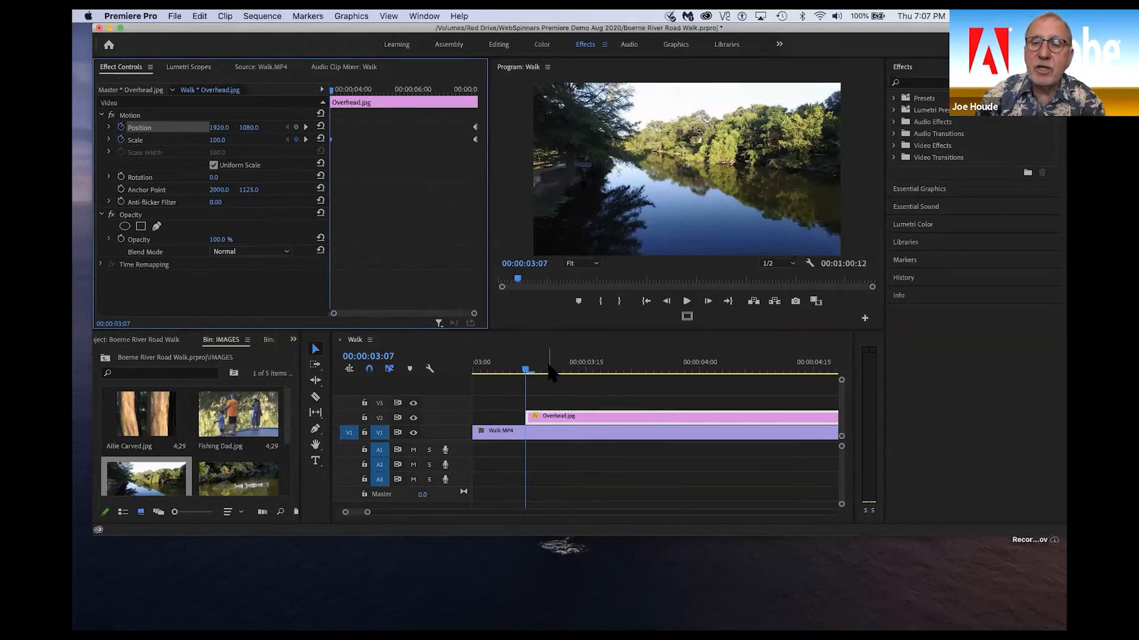
{"action": "key", "text": "space"}
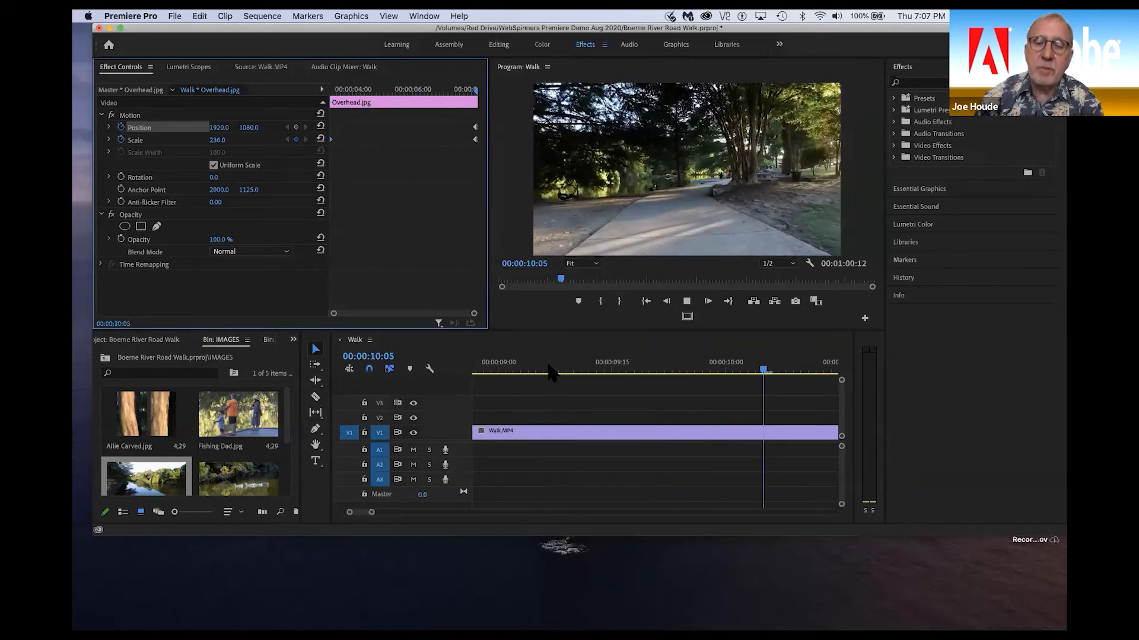
{"action": "key", "text": "space"}
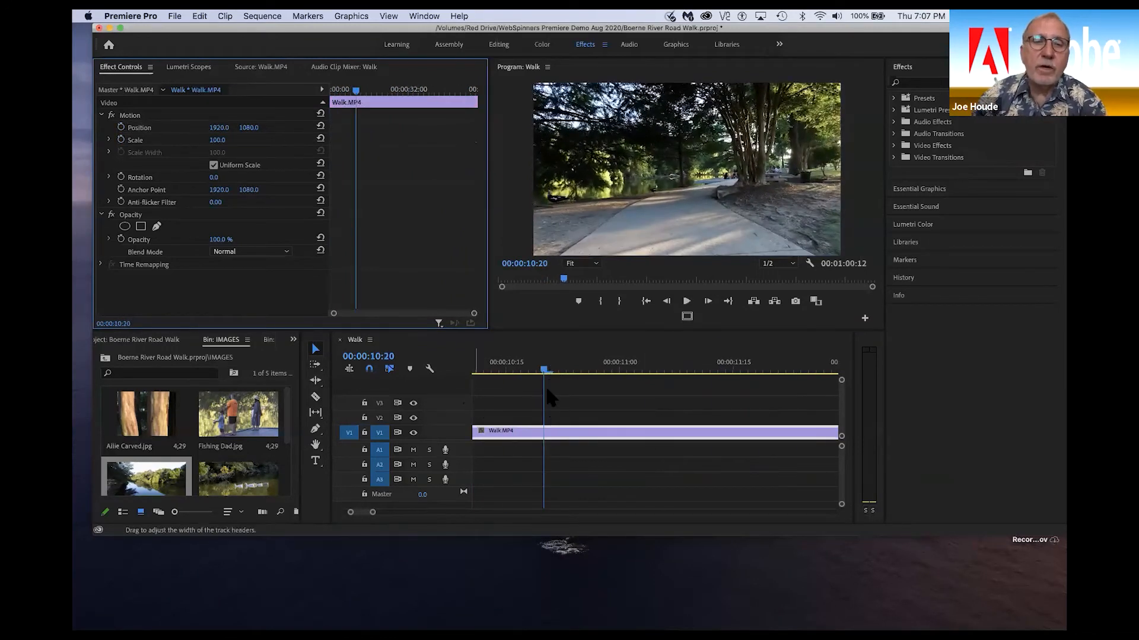
- Set the vertical Position of Overhead.jpg to 2242 at 00:00:08:03, near the end of the clip
{"action": "left_click_drag", "start_coordinate": [544, 373], "coordinate": [249, 380]}
{"action": "left_click_drag", "start_coordinate": [370, 512], "coordinate": [406, 513]}
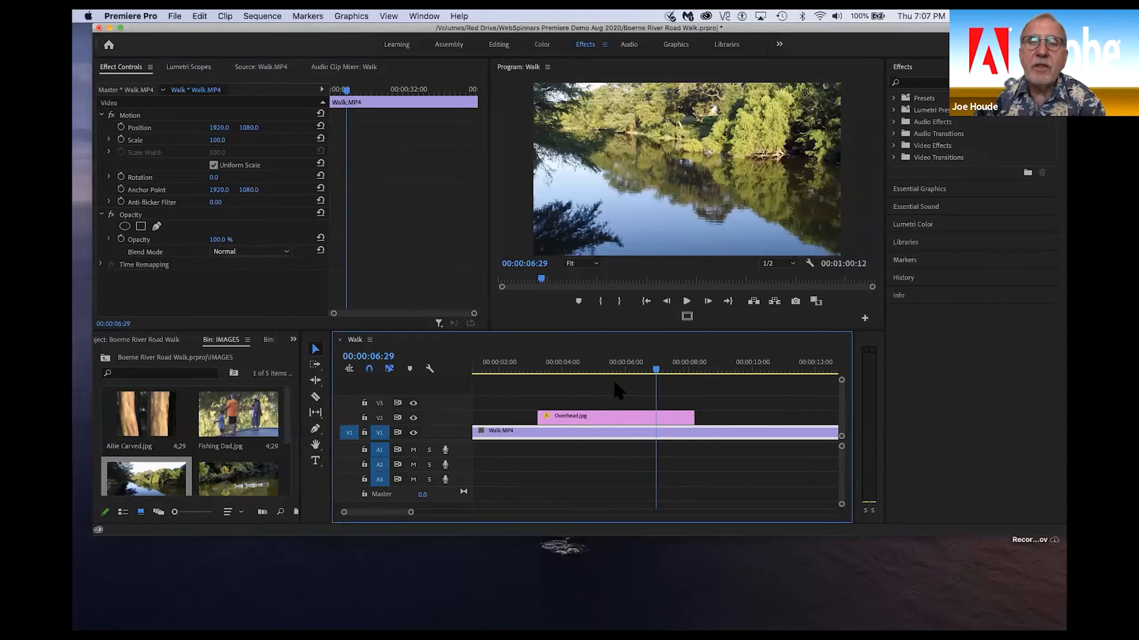
{"action": "left_click_drag", "start_coordinate": [655, 371], "coordinate": [695, 366]}
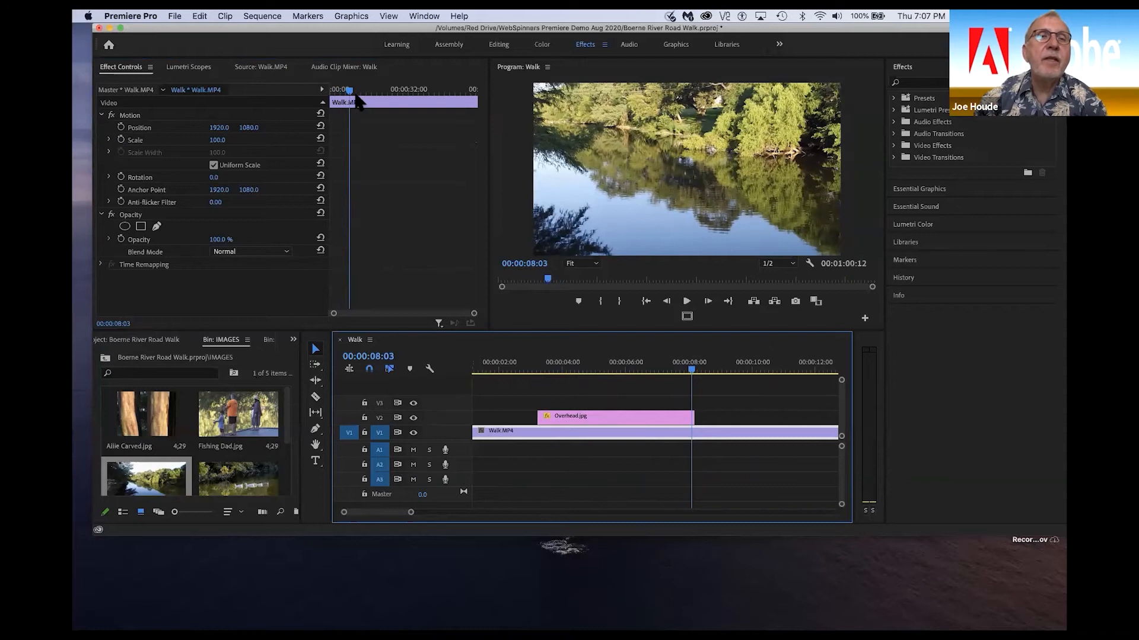
{"action": "left_click", "coordinate": [555, 416]}
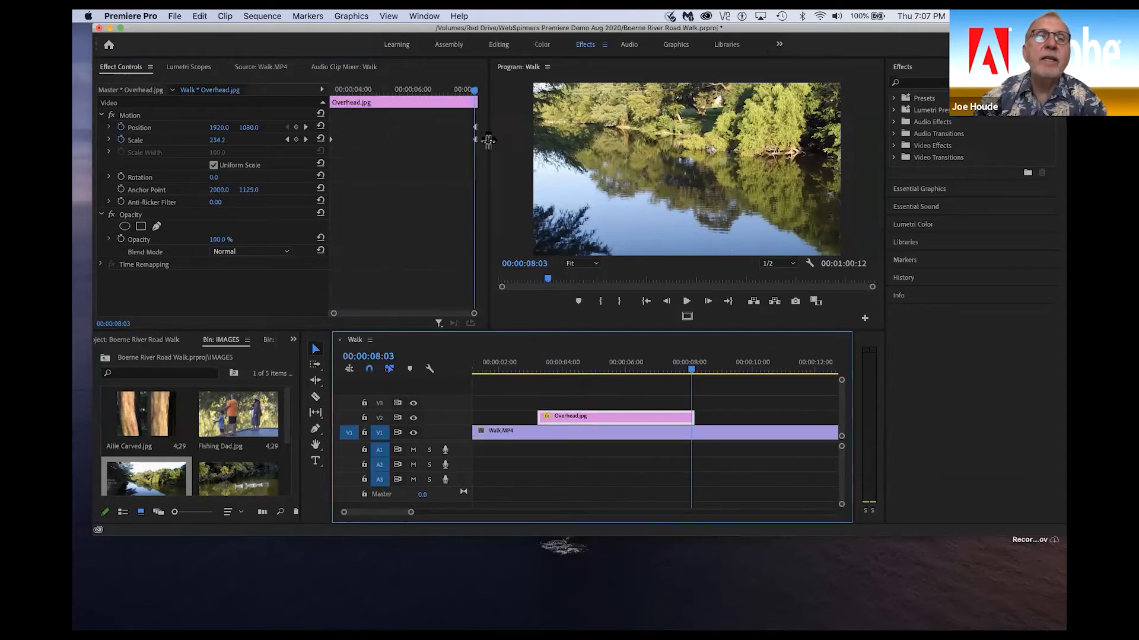
{"action": "left_click", "coordinate": [475, 92]}
{"action": "left_click_drag", "start_coordinate": [474, 91], "coordinate": [473, 92]}
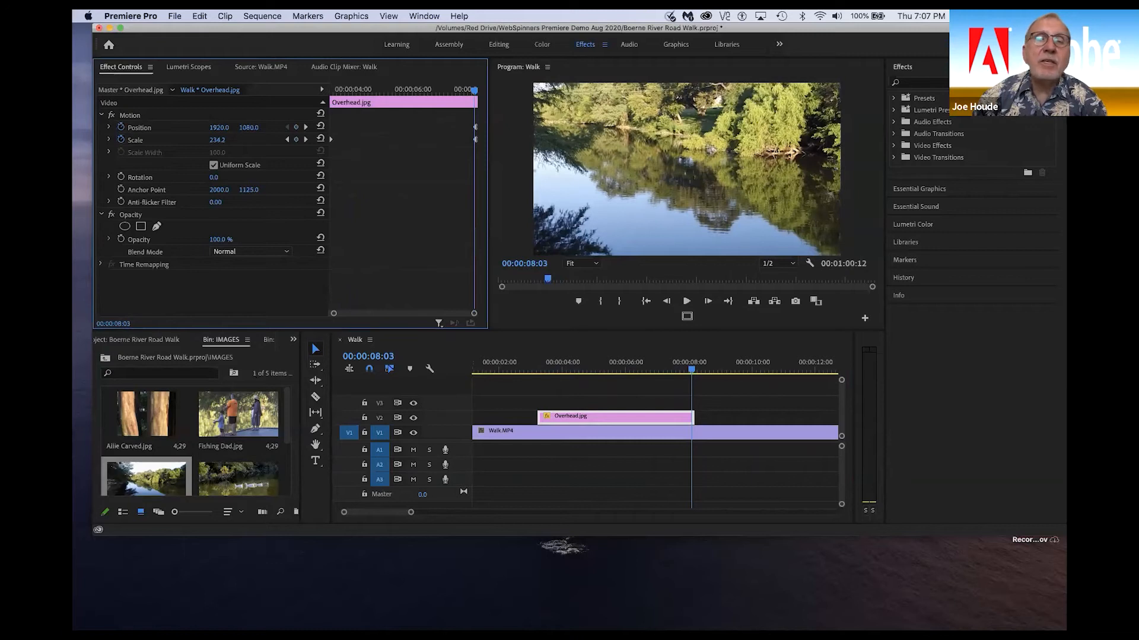
{"action": "left_click_drag", "start_coordinate": [249, 128], "coordinate": [329, 128]}
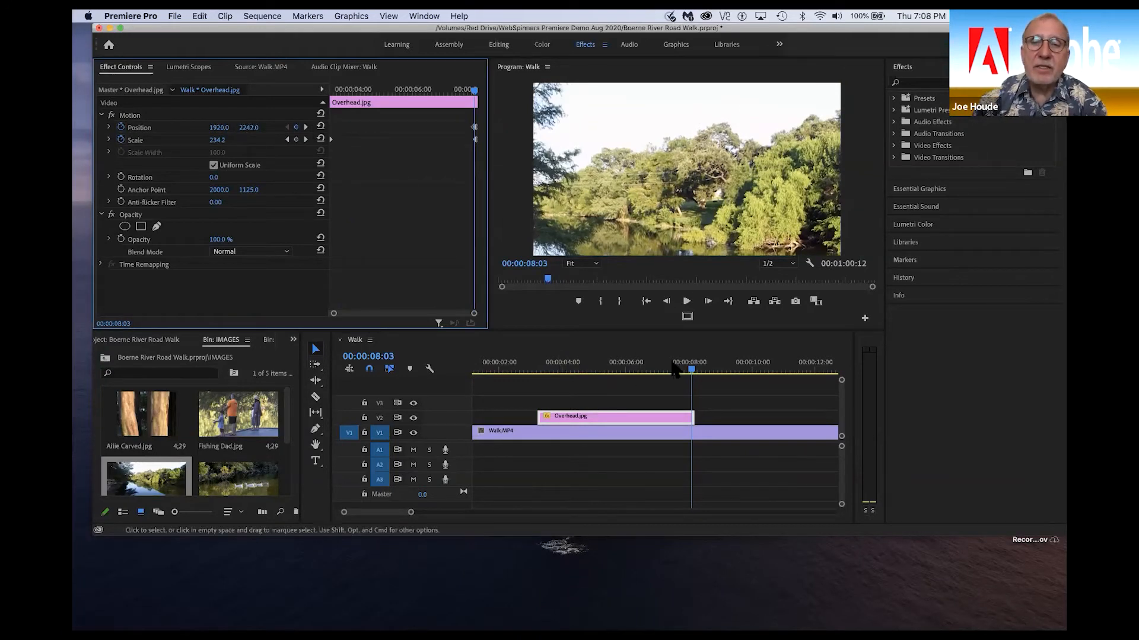
- Play the sequence again from the start of Overhead.jpg to review its combined position and scale motion
{"action": "left_click_drag", "start_coordinate": [695, 373], "coordinate": [544, 383]}
{"action": "key", "text": "space"}
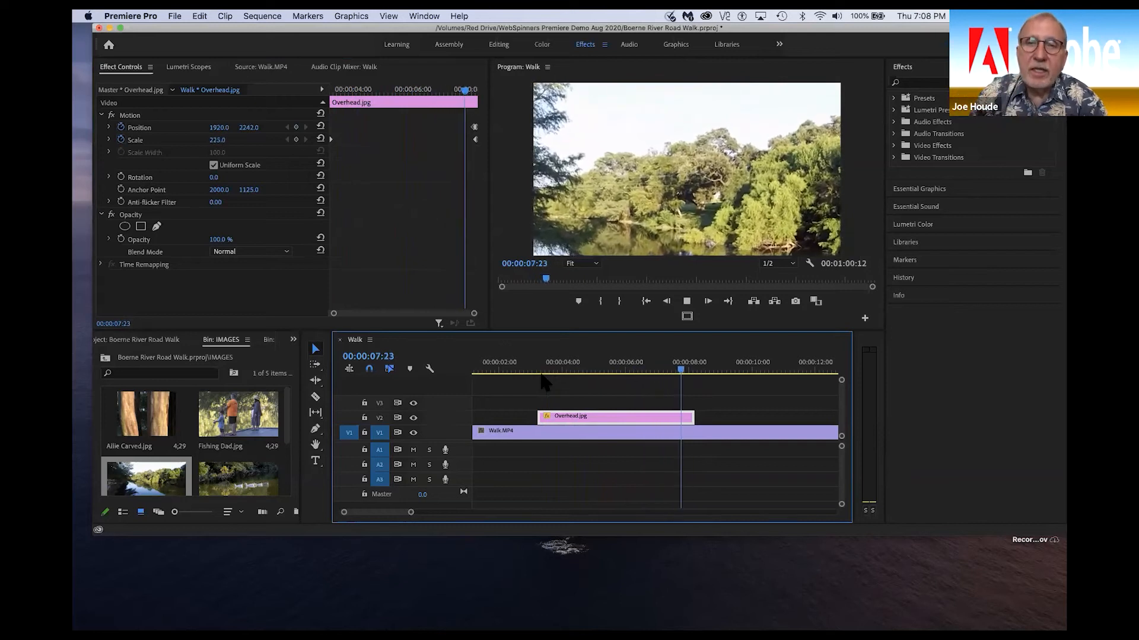
{"action": "key", "text": "space"}
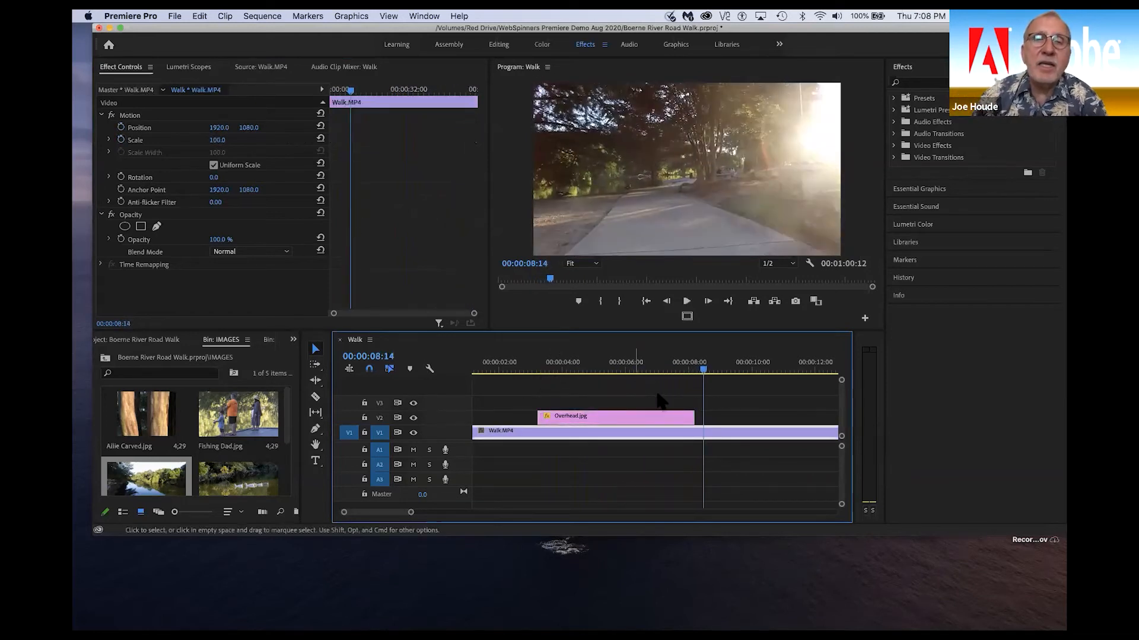
- Return to the start of Overhead.jpg at 00:00:03:07 and set the vertical Position of Walk.MP4 to 1062
{"action": "left_click", "coordinate": [610, 417]}
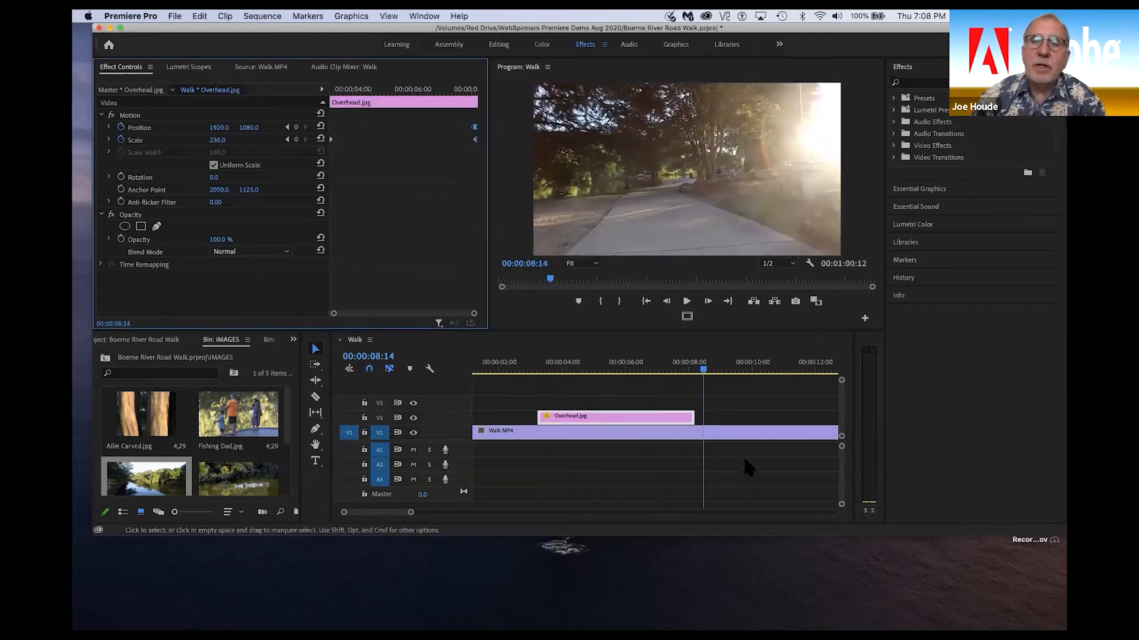
{"action": "left_click_drag", "start_coordinate": [703, 368], "coordinate": [538, 381]}
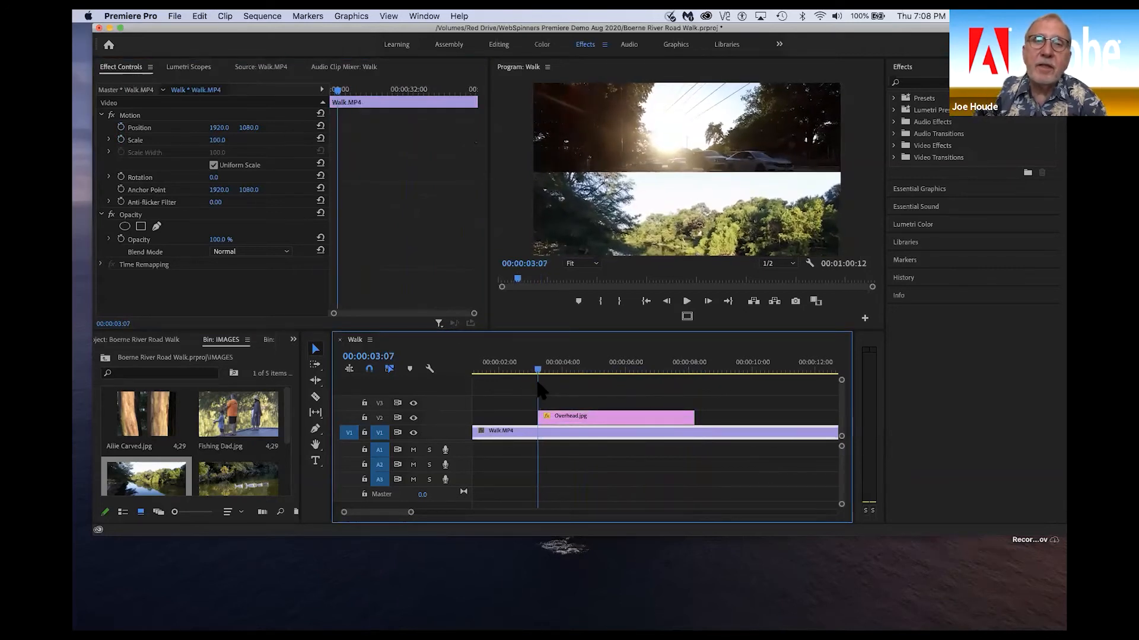
{"action": "left_click_drag", "start_coordinate": [249, 127], "coordinate": [250, 127]}
{"action": "left_click_drag", "start_coordinate": [526, 389], "coordinate": [469, 290]}
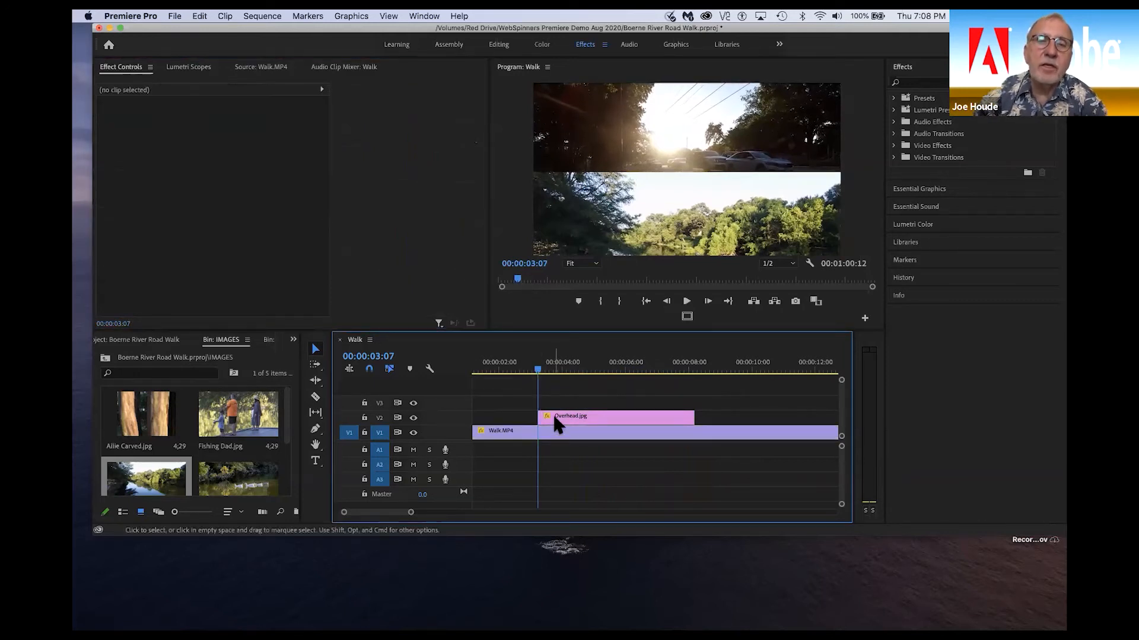
- Set the vertical Position of Overhead.jpg to 1130 near its start and move that keyframe to the very beginning of the clip
{"action": "left_click", "coordinate": [556, 419]}
{"action": "left_click", "coordinate": [549, 406]}
{"action": "left_click", "coordinate": [364, 242]}
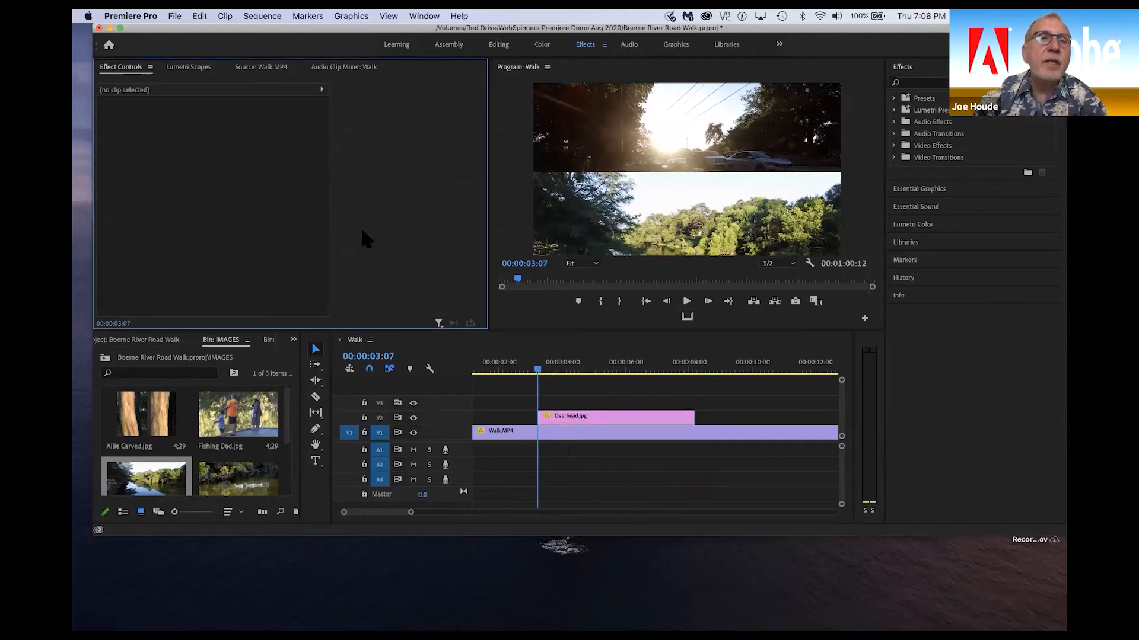
{"action": "left_click", "coordinate": [541, 369]}
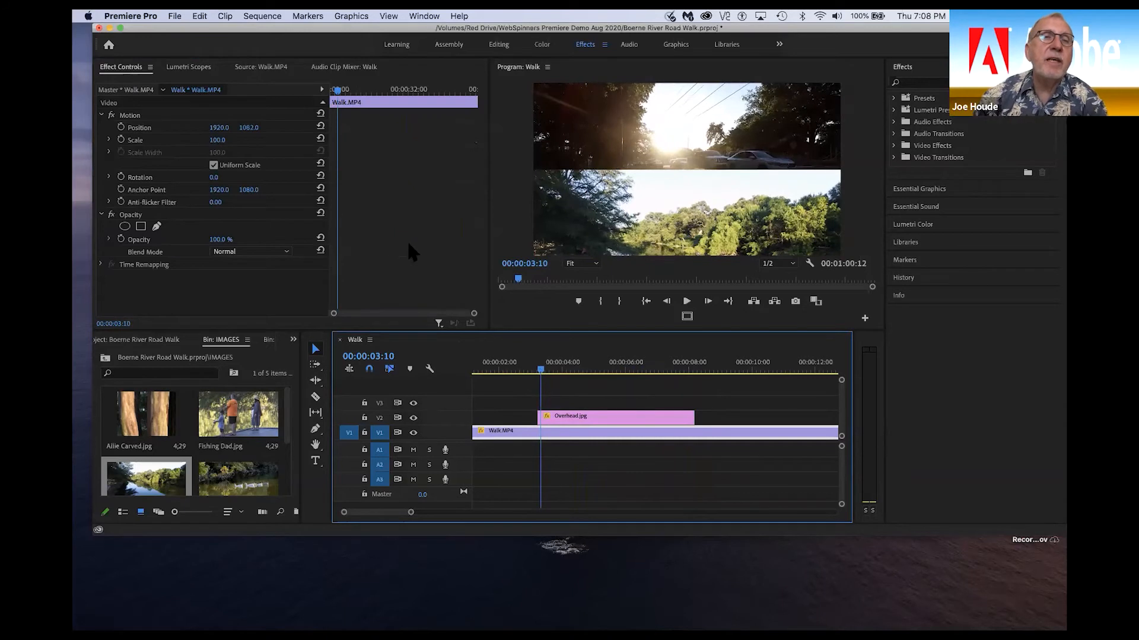
{"action": "left_click", "coordinate": [578, 419]}
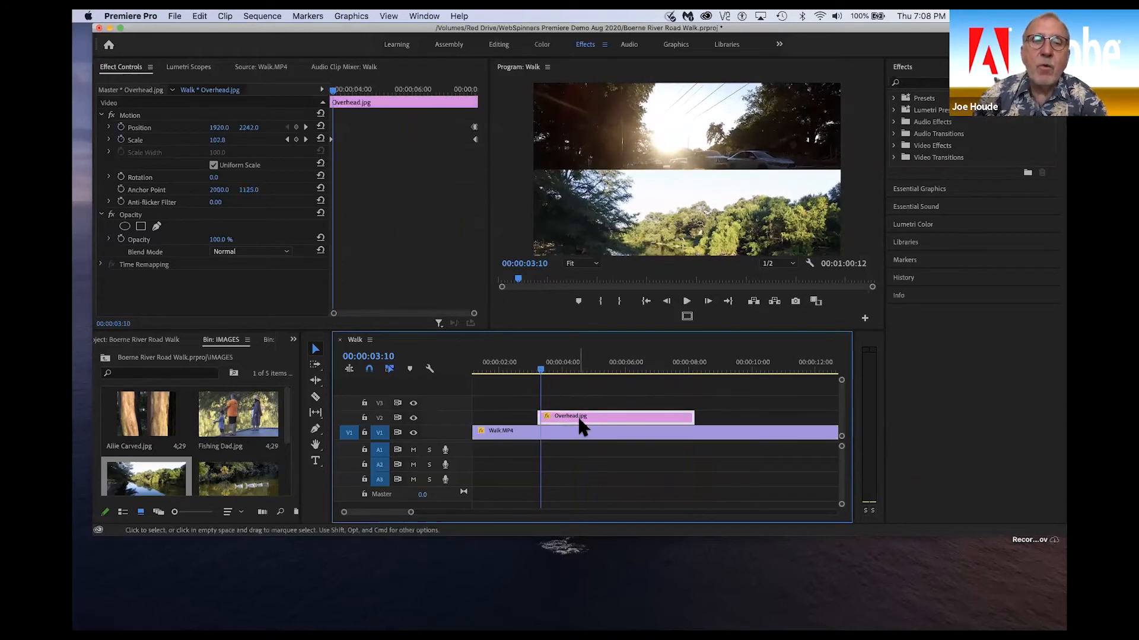
{"action": "left_click", "coordinate": [354, 141]}
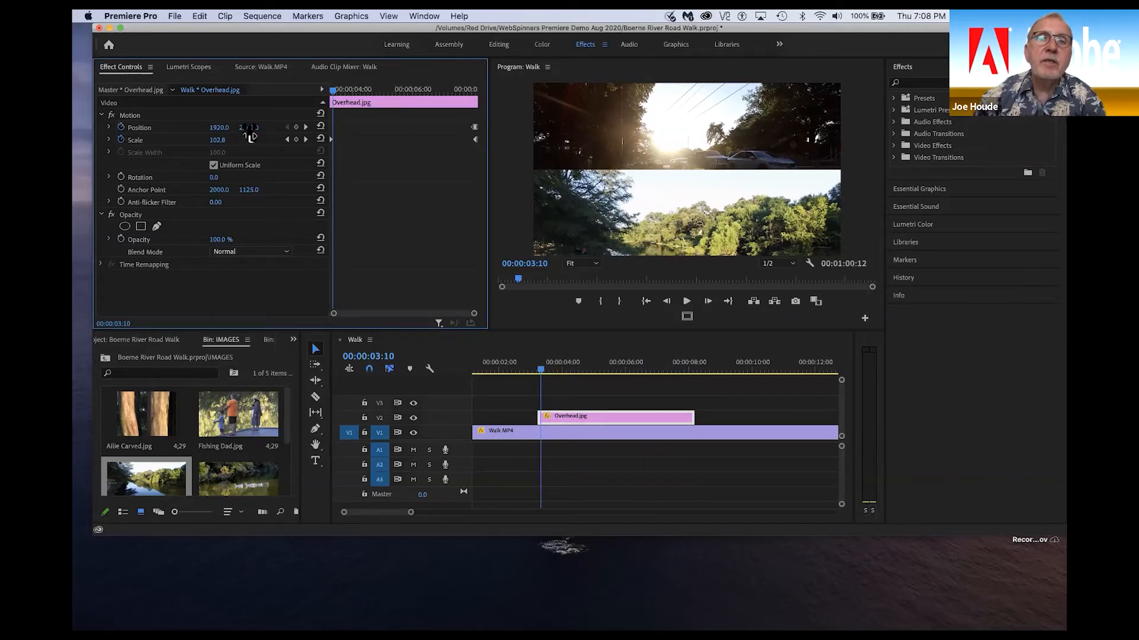
{"action": "left_click_drag", "start_coordinate": [249, 133], "coordinate": [289, 160]}
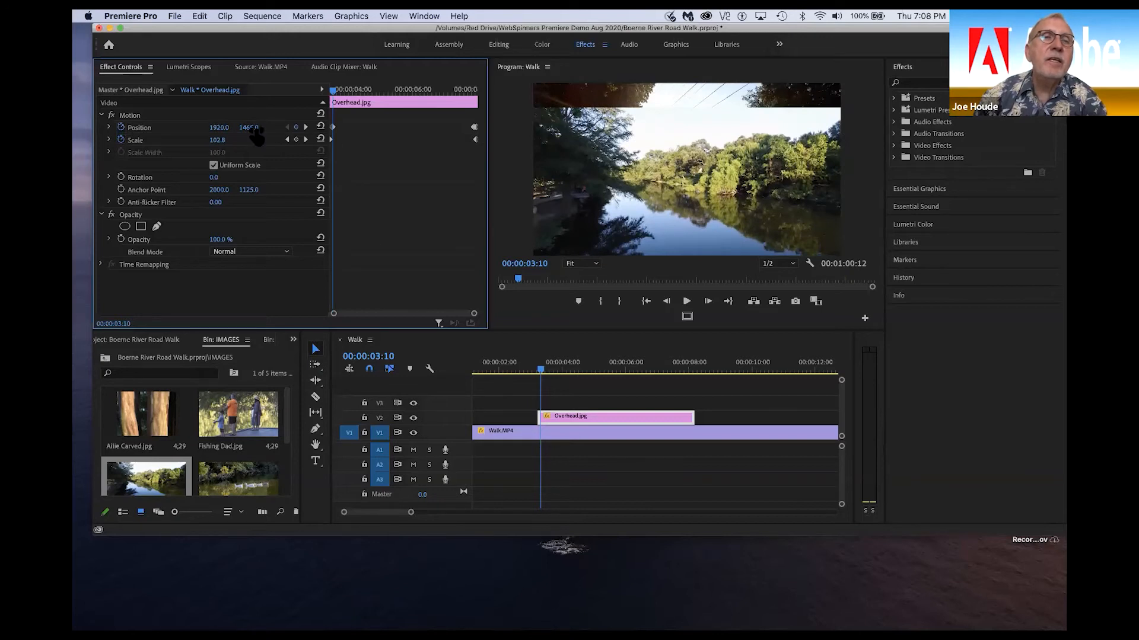
{"action": "left_click_drag", "start_coordinate": [249, 127], "coordinate": [196, 128]}
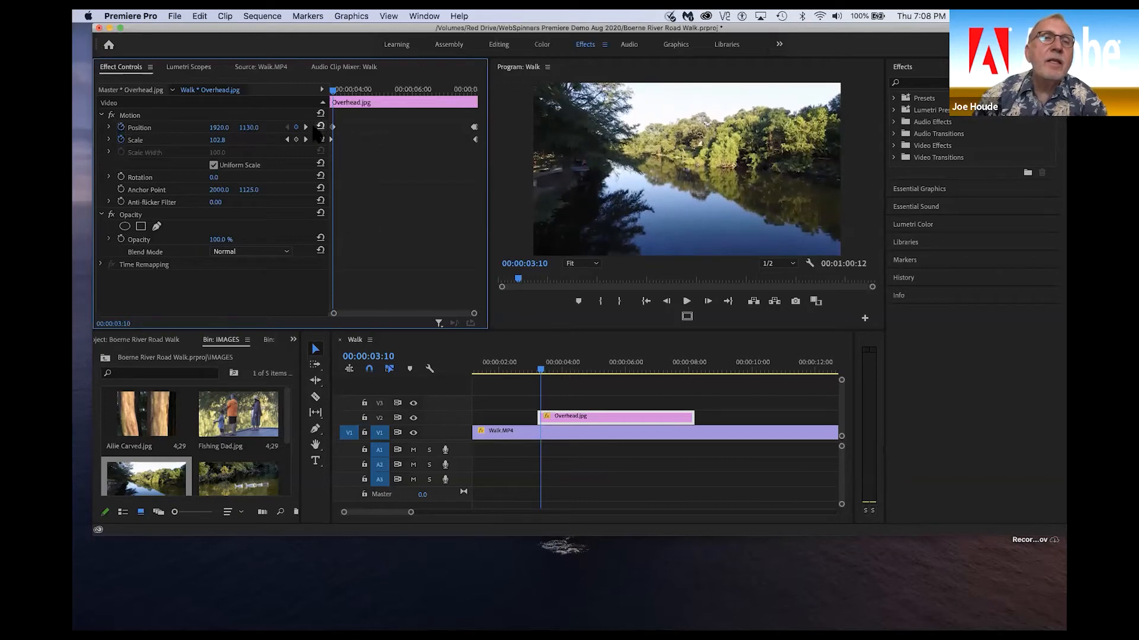
{"action": "left_click_drag", "start_coordinate": [333, 127], "coordinate": [330, 127]}
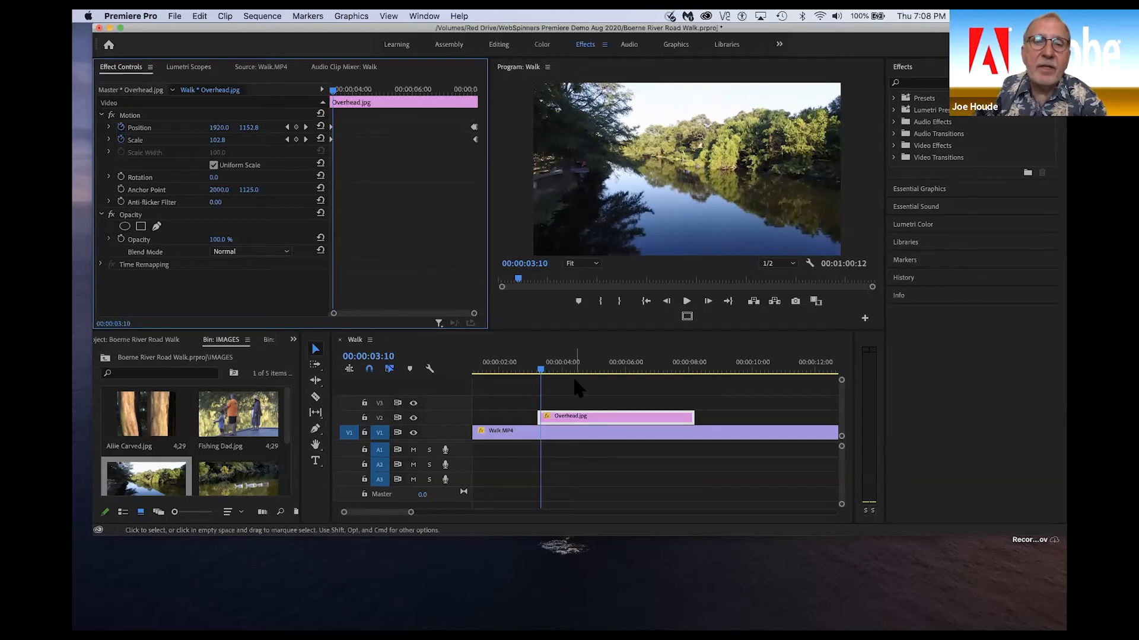
- Play the sequence from the start of Overhead.jpg past its end to review the corrected position and scale animation
{"action": "left_click", "coordinate": [537, 372]}
{"action": "key", "text": "space"}
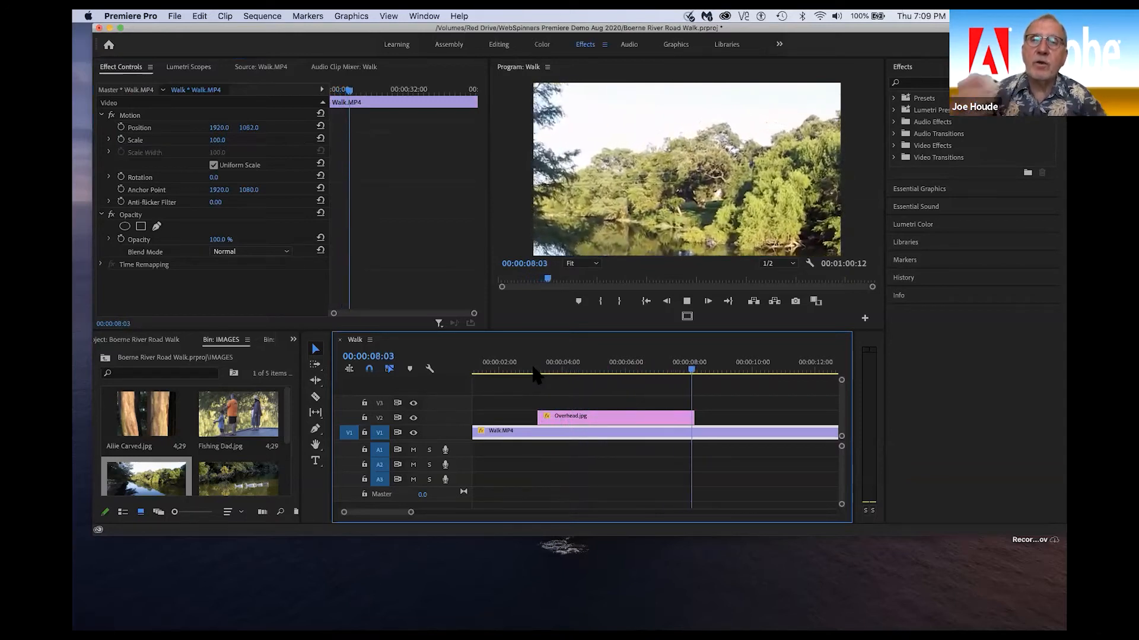
{"action": "key", "text": "space"}
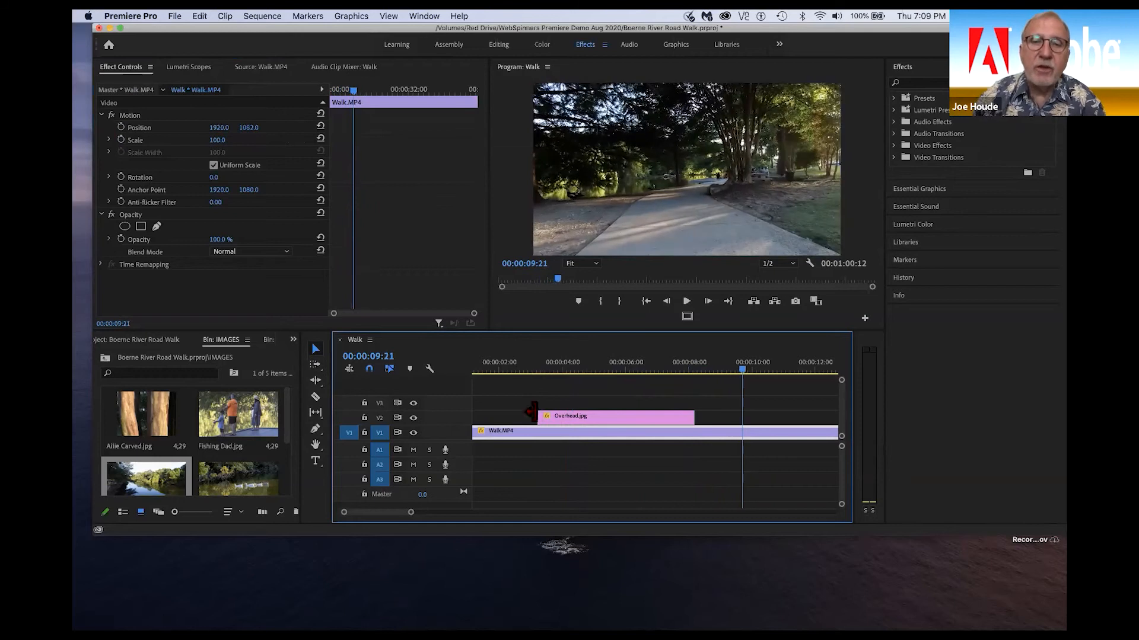
- Apply the default Cross Dissolve transition to both ends of Overhead.jpg on V2
{"action": "left_click", "coordinate": [609, 414]}
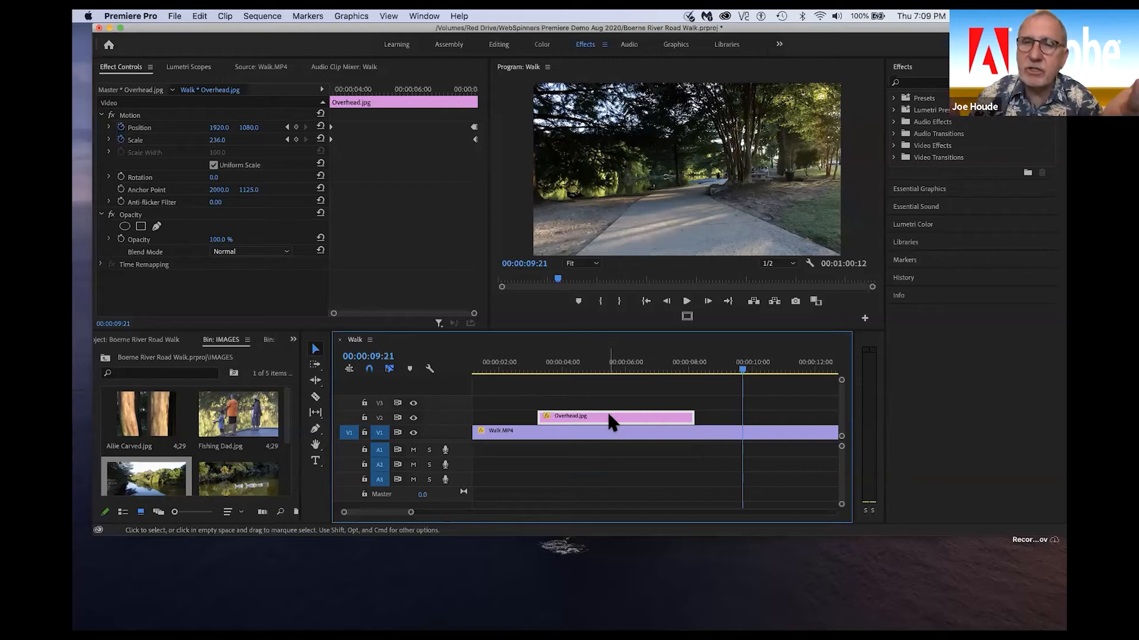
{"action": "left_click", "coordinate": [578, 367]}
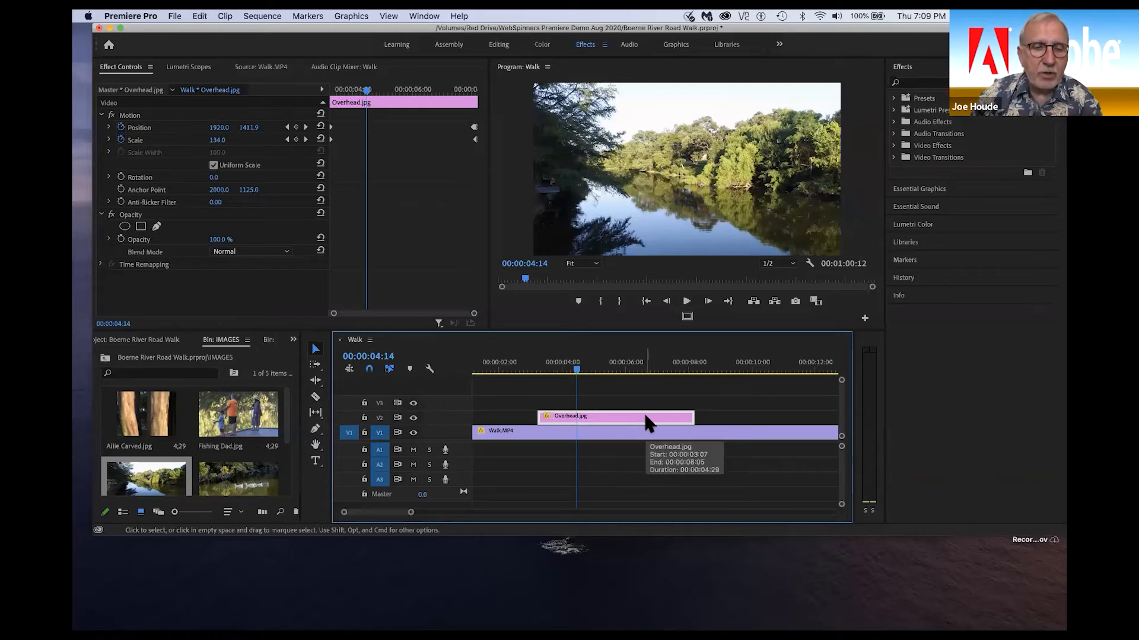
{"action": "key", "text": "super+d"}
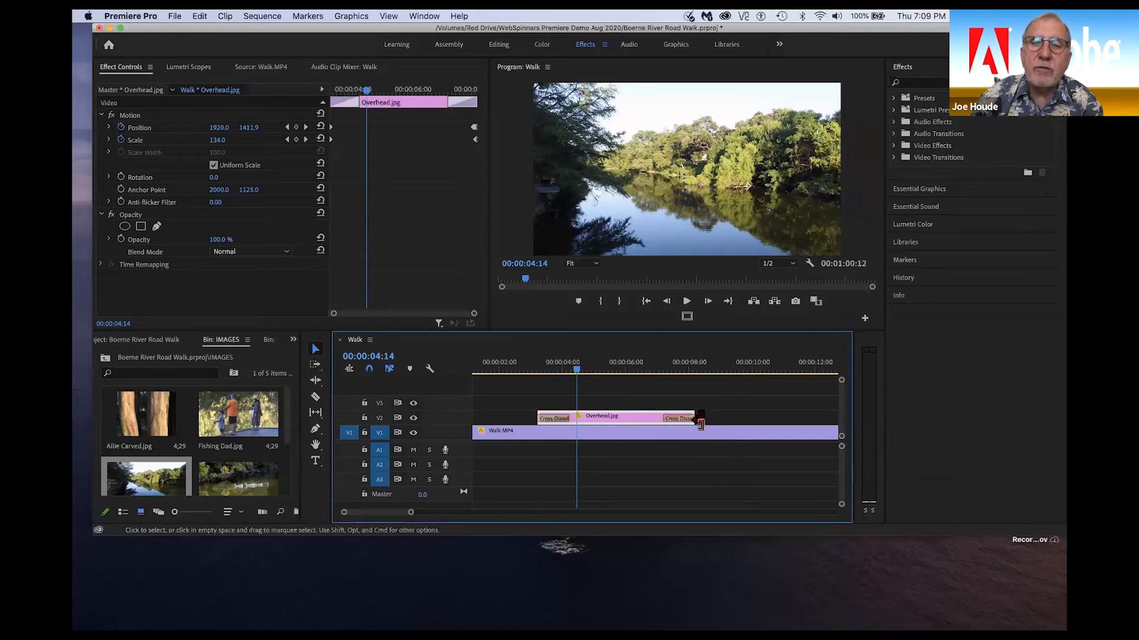
- Play the sequence from 00:00:02:18 through the end of Overhead.jpg to preview its fade in and out
{"action": "left_click_drag", "start_coordinate": [577, 370], "coordinate": [519, 374]}
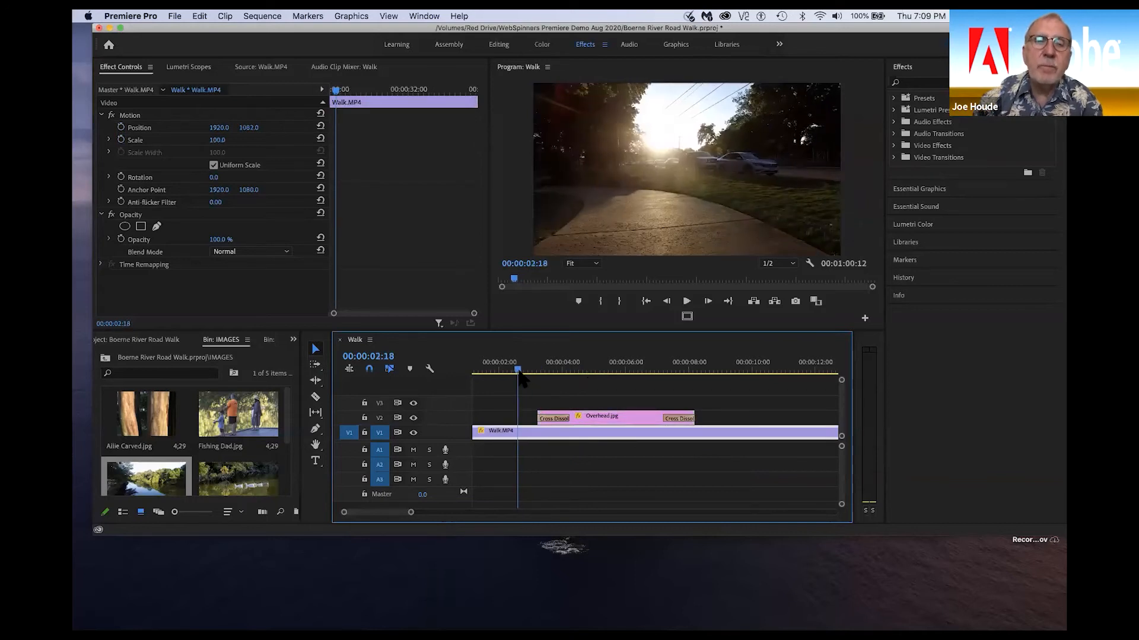
{"action": "key", "text": "space"}
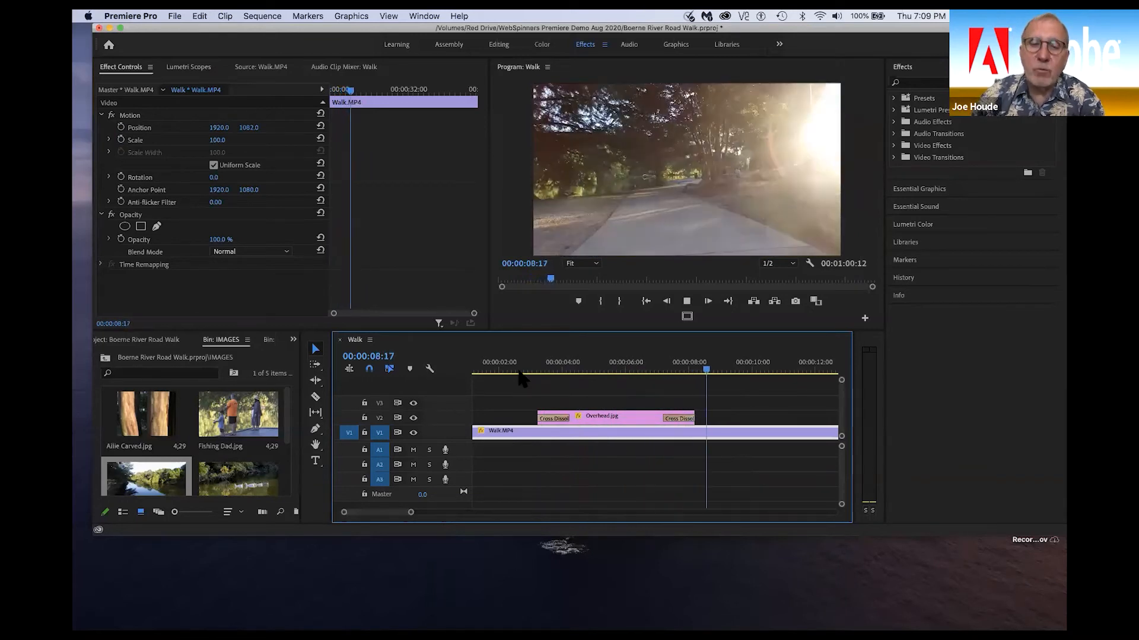
{"action": "key", "text": "space"}
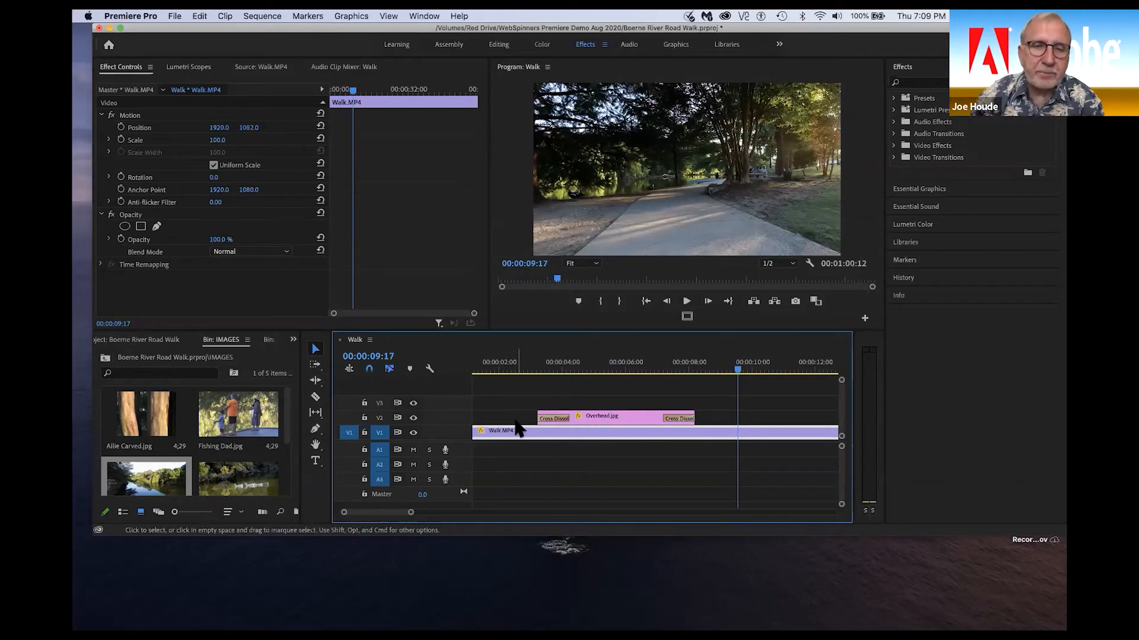
- Place Turtle peeking.jpg from the IMAGES bin on V2 above Walk.MP4, starting at 00:00:09:17
{"action": "left_click_drag", "start_coordinate": [423, 520], "coordinate": [466, 522]}
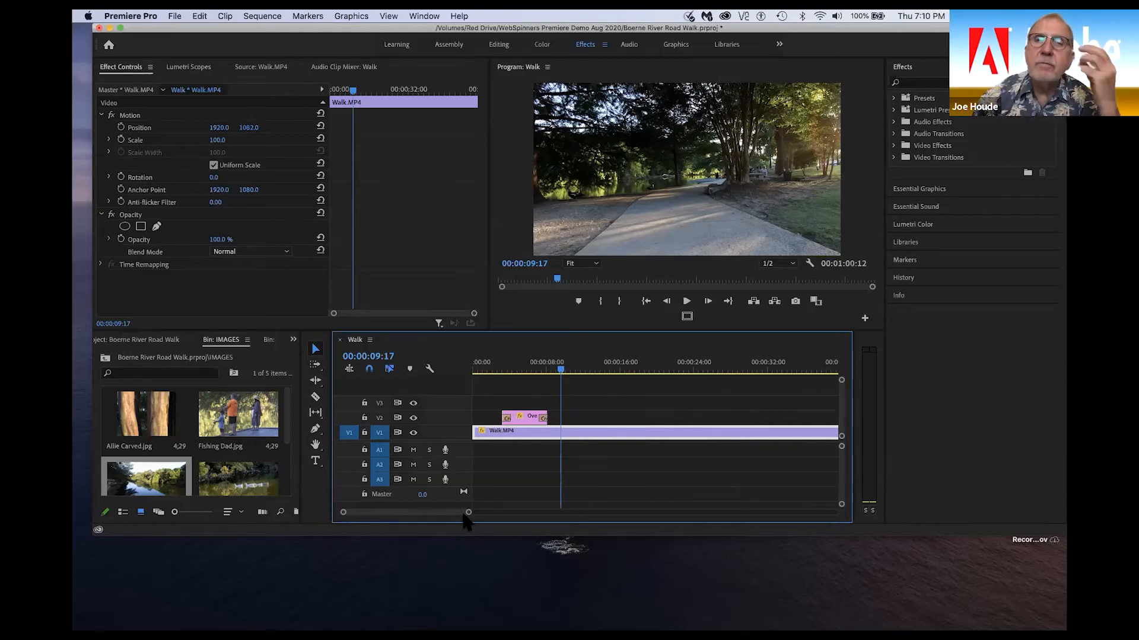
{"action": "scroll", "coordinate": [226, 491], "scroll_direction": "down", "scroll_amount": 3}
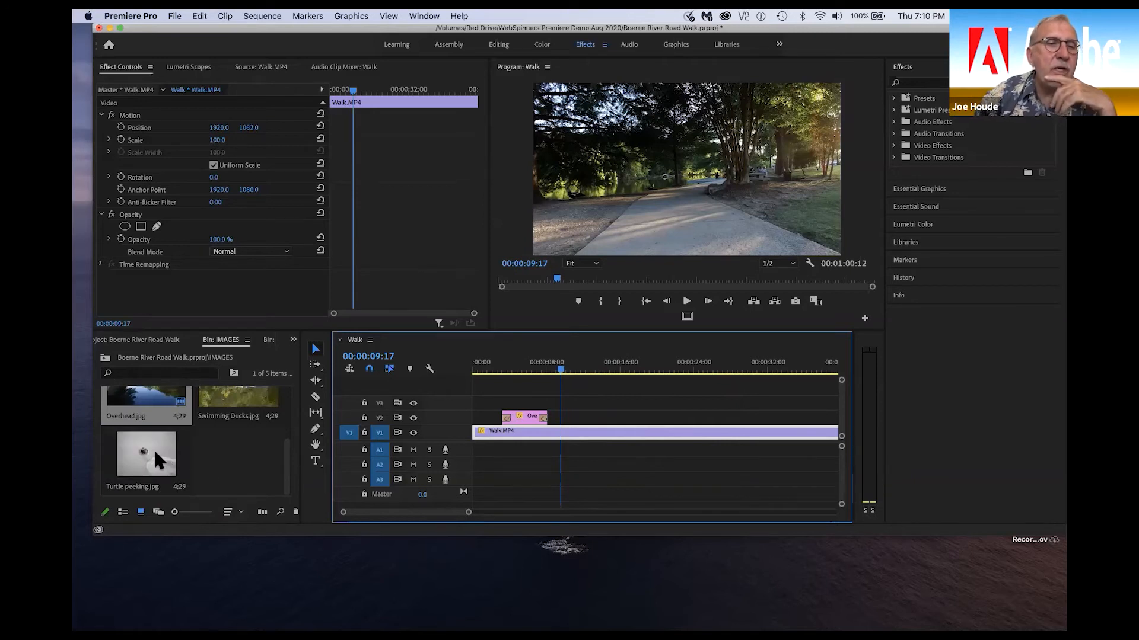
{"action": "left_click_drag", "start_coordinate": [154, 448], "coordinate": [668, 157]}
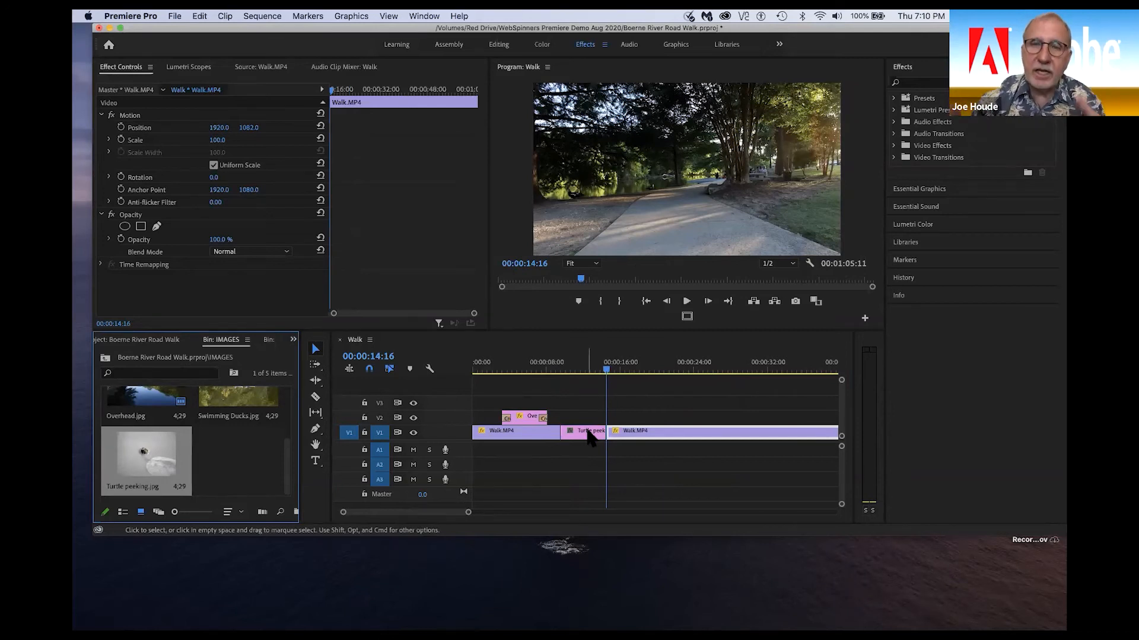
{"action": "mouse_move", "coordinate": [590, 437]}
{"action": "left_mouse_down"}
{"action": "mouse_move", "coordinate": [605, 448]}
{"action": "mouse_move", "coordinate": [587, 432]}
{"action": "left_mouse_up"}
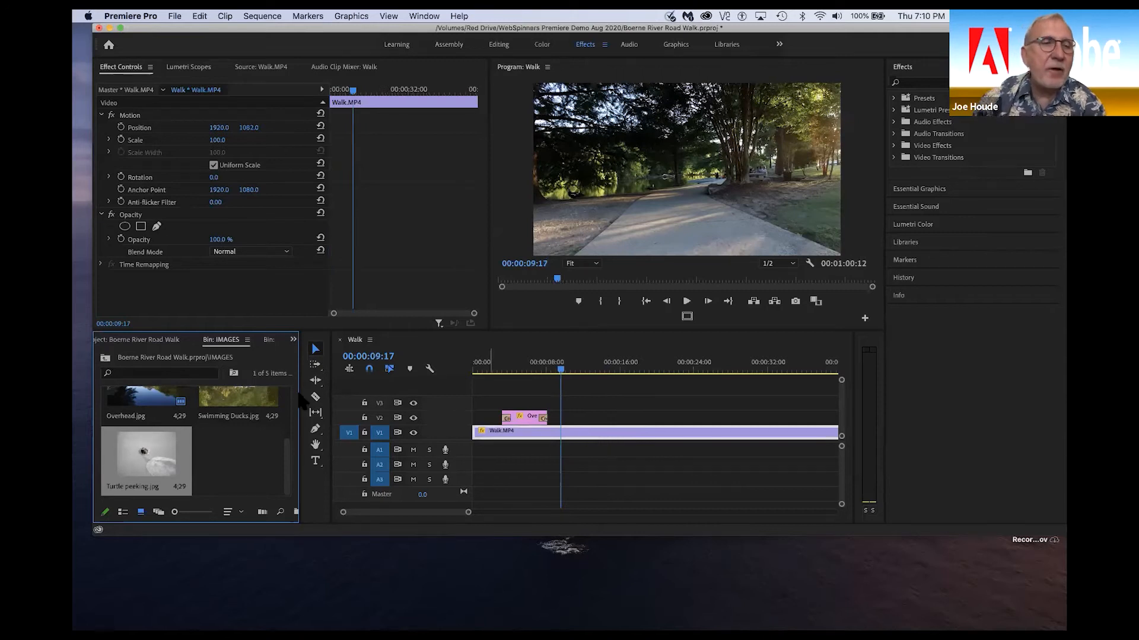
{"action": "left_click_drag", "start_coordinate": [136, 456], "coordinate": [564, 426]}
{"action": "left_click", "coordinate": [639, 383]}
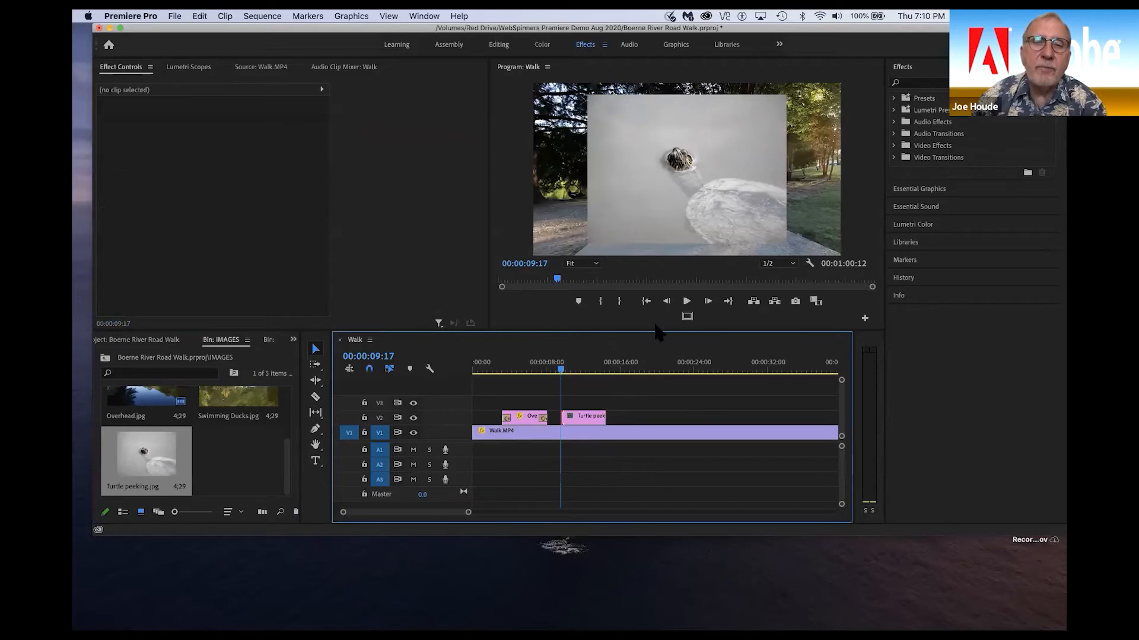
- Turn on Scale keyframing for Turtle peeking.jpg at 00:00:10:02 and enlarge the image to a scale of 264
{"action": "left_click", "coordinate": [587, 415]}
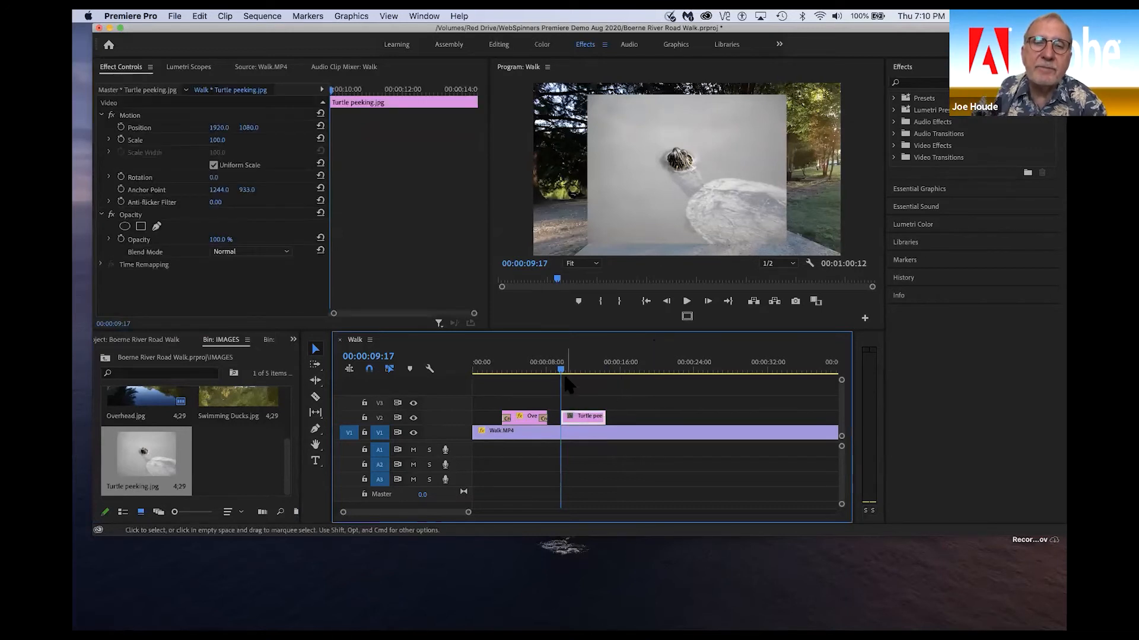
{"action": "left_click", "coordinate": [564, 370]}
{"action": "left_click", "coordinate": [565, 370]}
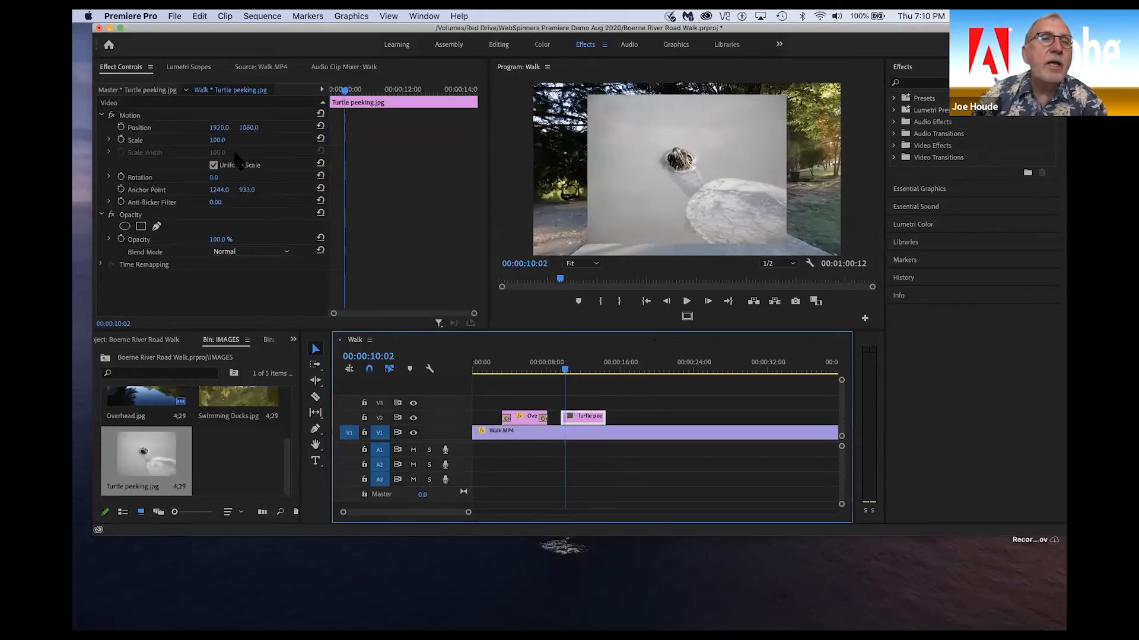
{"action": "left_click", "coordinate": [121, 140]}
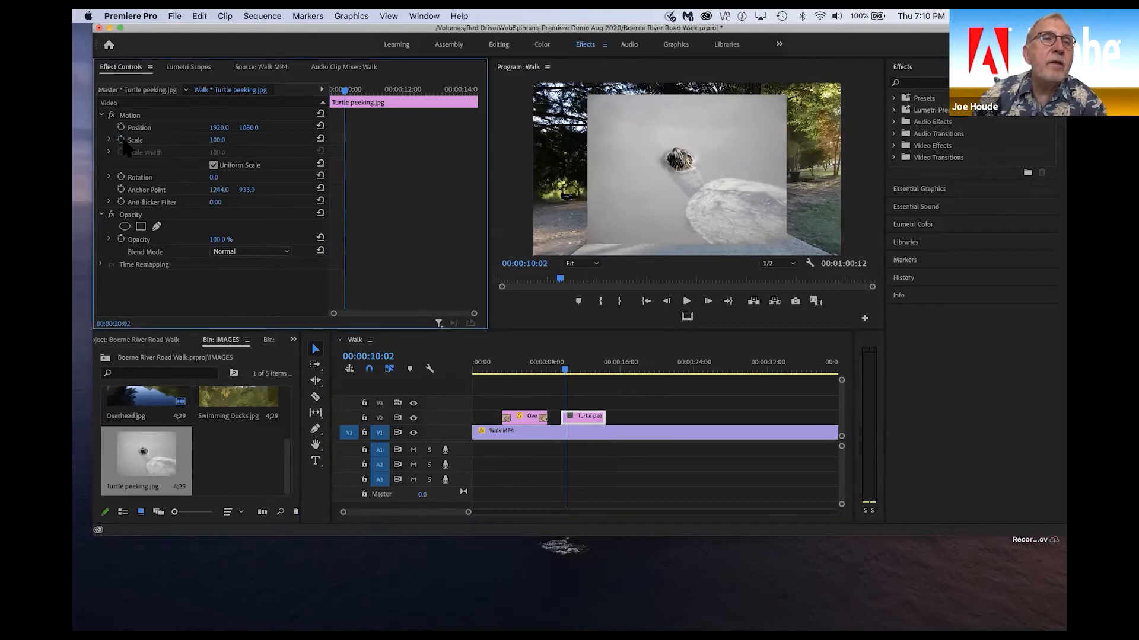
{"action": "left_click_drag", "start_coordinate": [219, 141], "coordinate": [329, 142]}
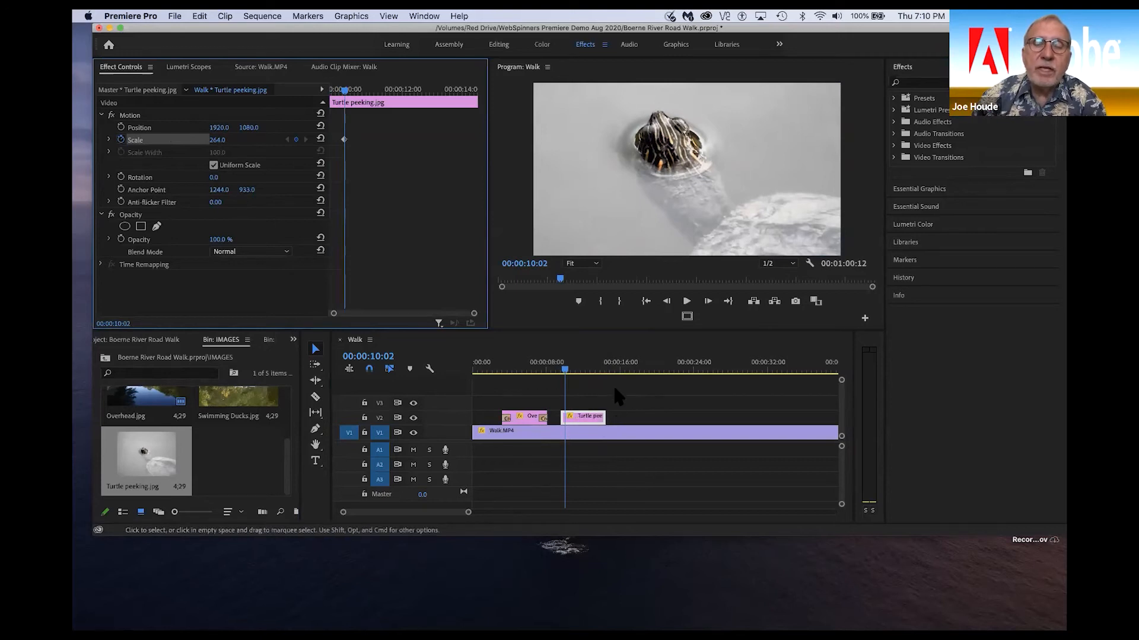
- Apply Cross Dissolve transitions to both ends of Turtle peeking.jpg and play from 00:00:09:09 to preview them
{"action": "left_click_drag", "start_coordinate": [564, 370], "coordinate": [558, 373]}
{"action": "left_click", "coordinate": [589, 417]}
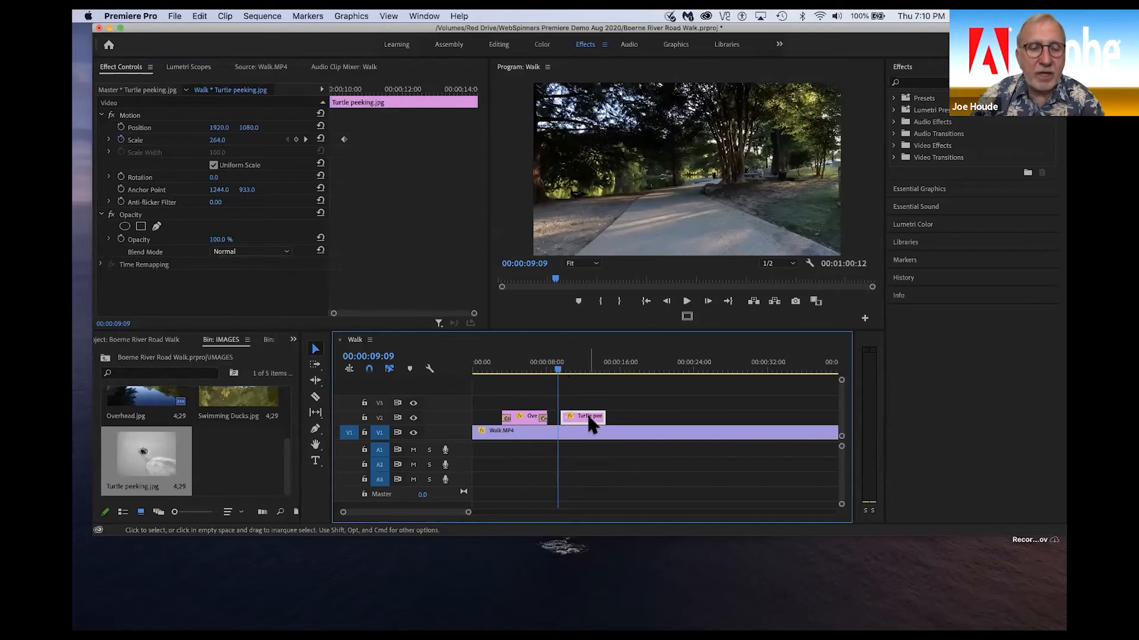
{"action": "key", "text": "super+d"}
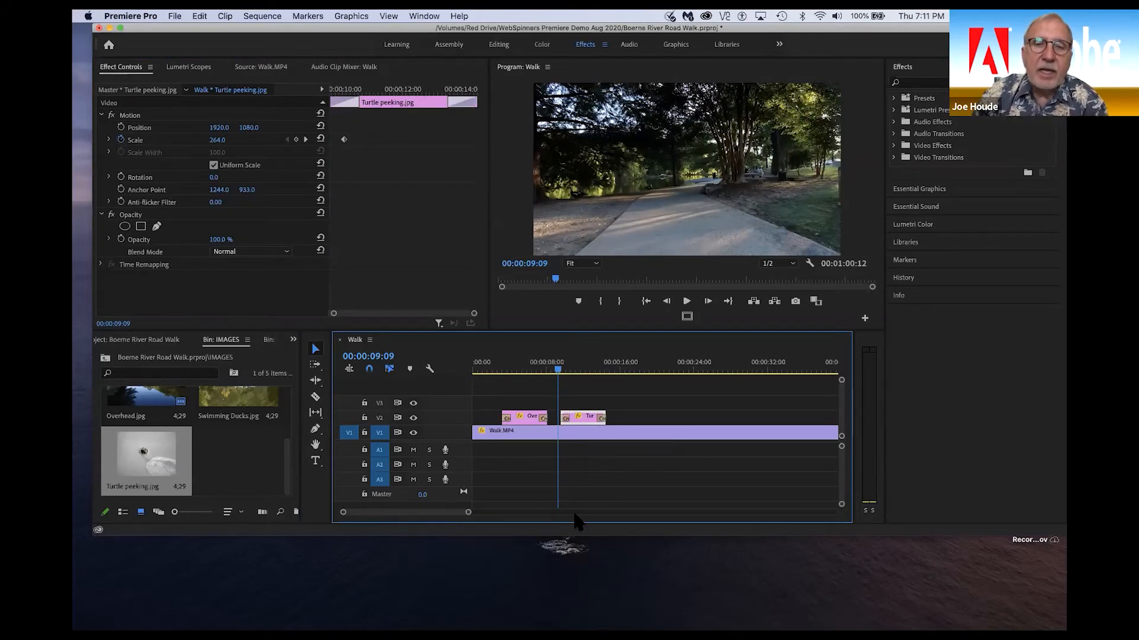
{"action": "key", "text": "space"}
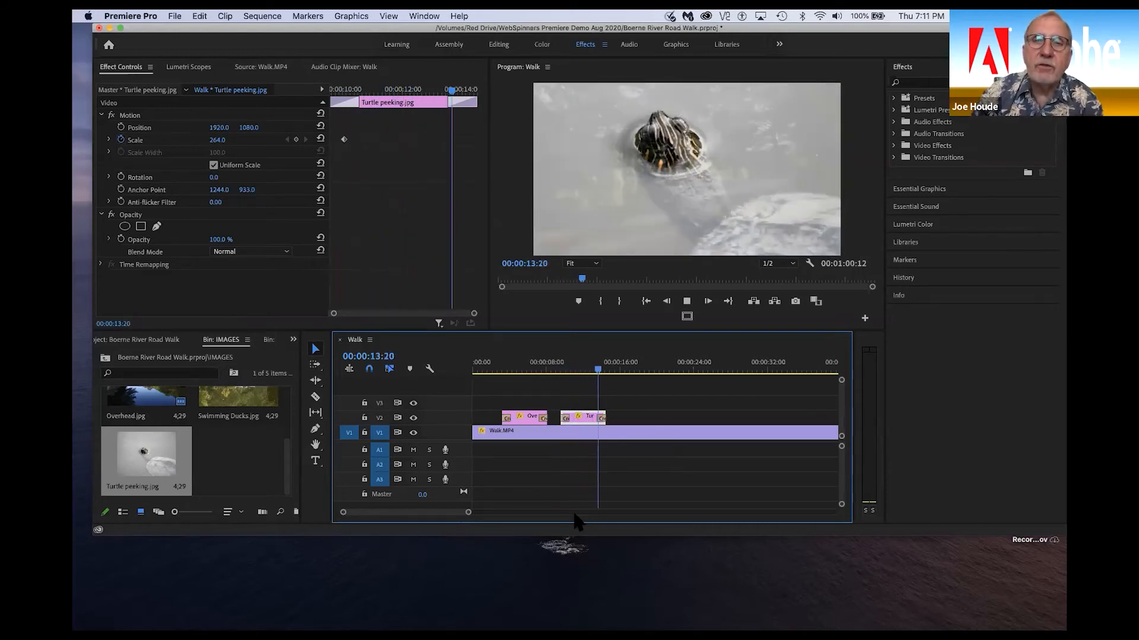
{"action": "key", "text": "space"}
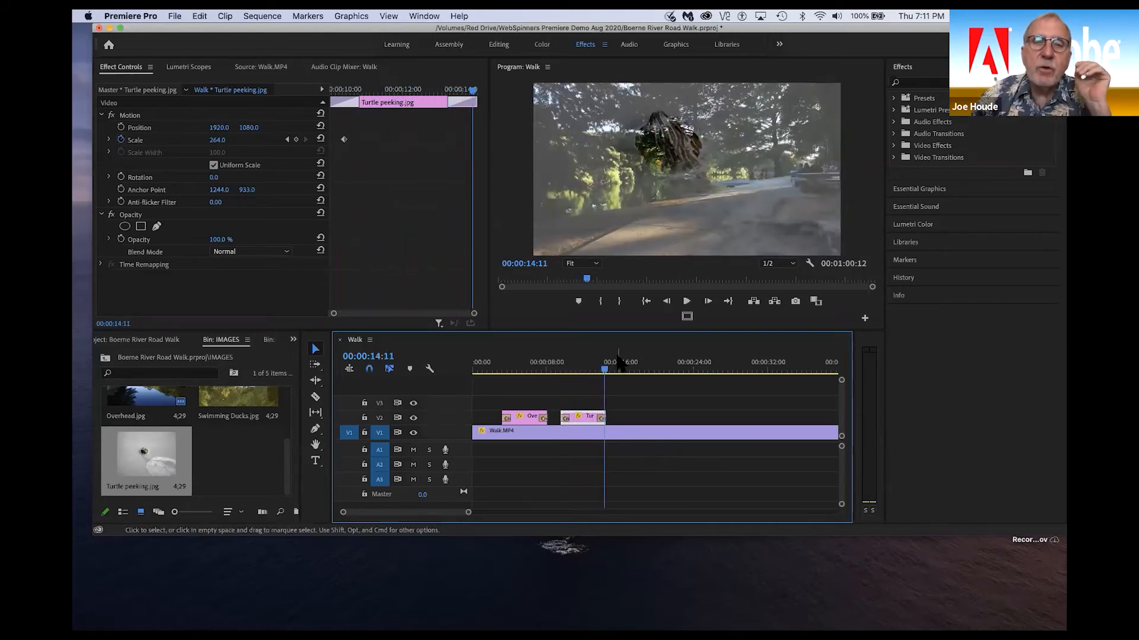
- Trim the end of Turtle peeking.jpg back to 00:00:12:08 and play from 00:00:08:24 to review the shortened clip
{"action": "mouse_move", "coordinate": [600, 370]}
{"action": "left_mouse_down"}
{"action": "mouse_move", "coordinate": [557, 371]}
{"action": "mouse_move", "coordinate": [586, 372]}
{"action": "left_mouse_up"}
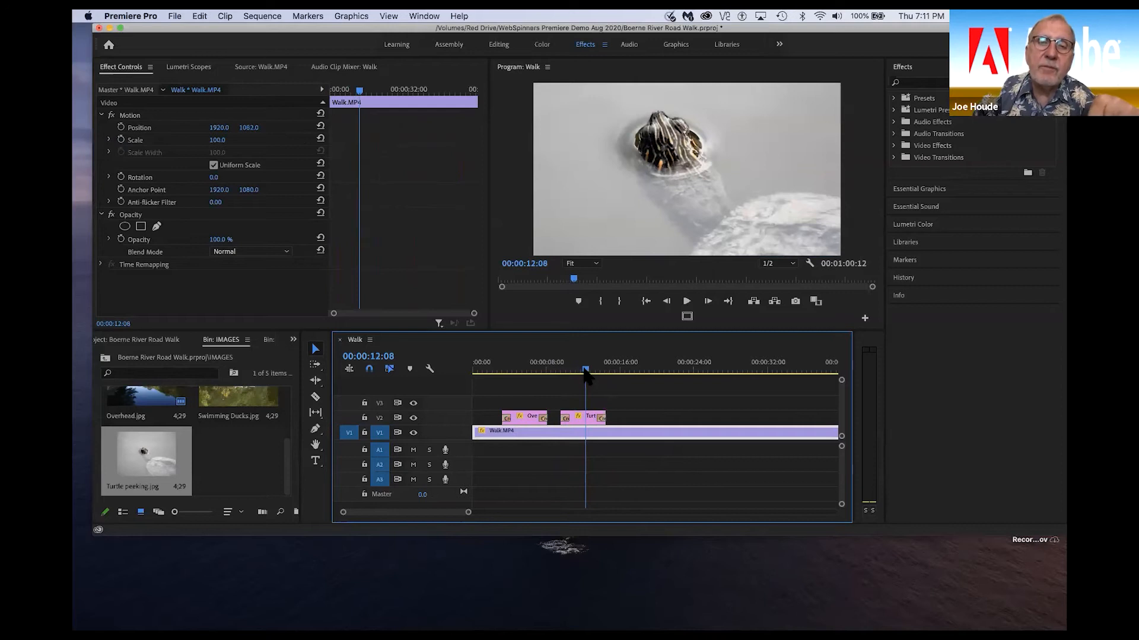
{"action": "left_click", "coordinate": [603, 417]}
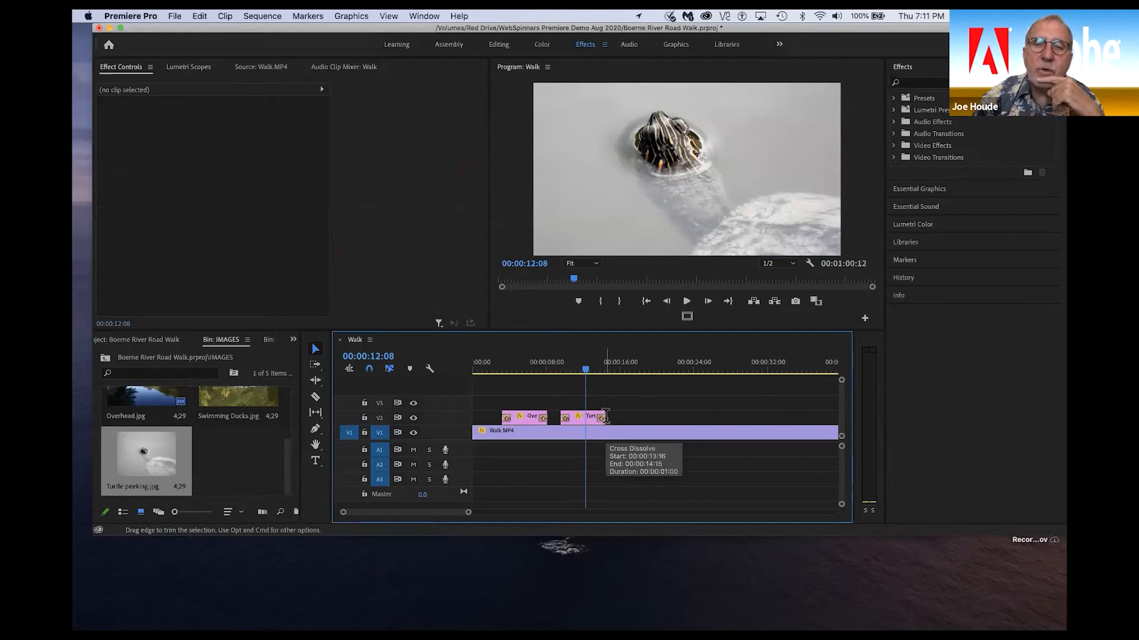
{"action": "double_click", "coordinate": [603, 417]}
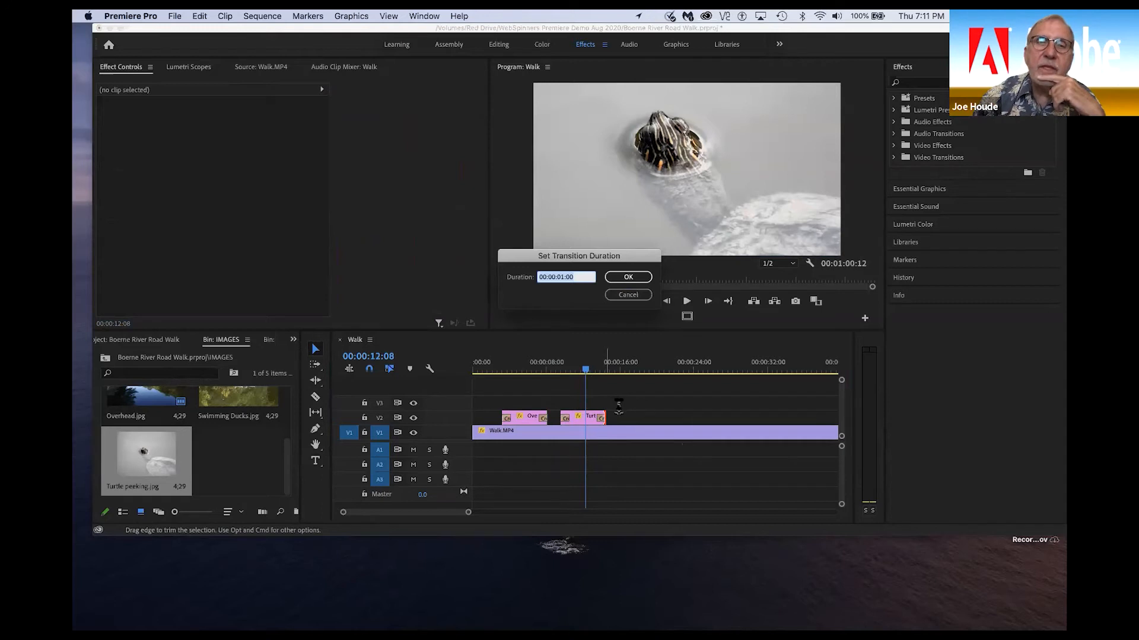
{"action": "left_click", "coordinate": [631, 296]}
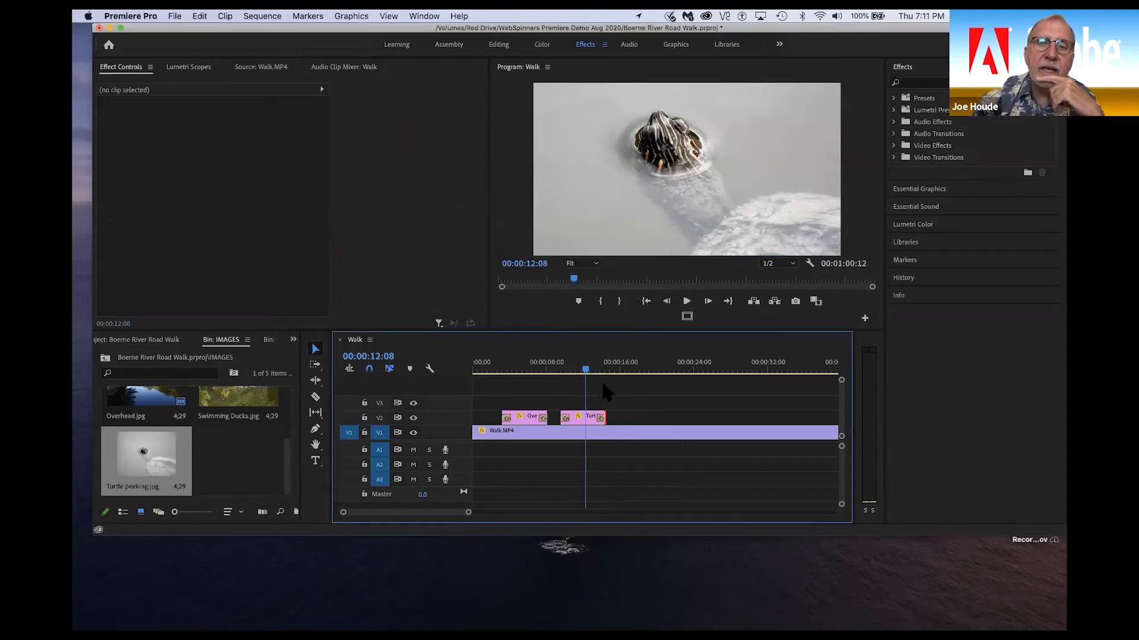
{"action": "left_click_drag", "start_coordinate": [605, 418], "coordinate": [585, 419]}
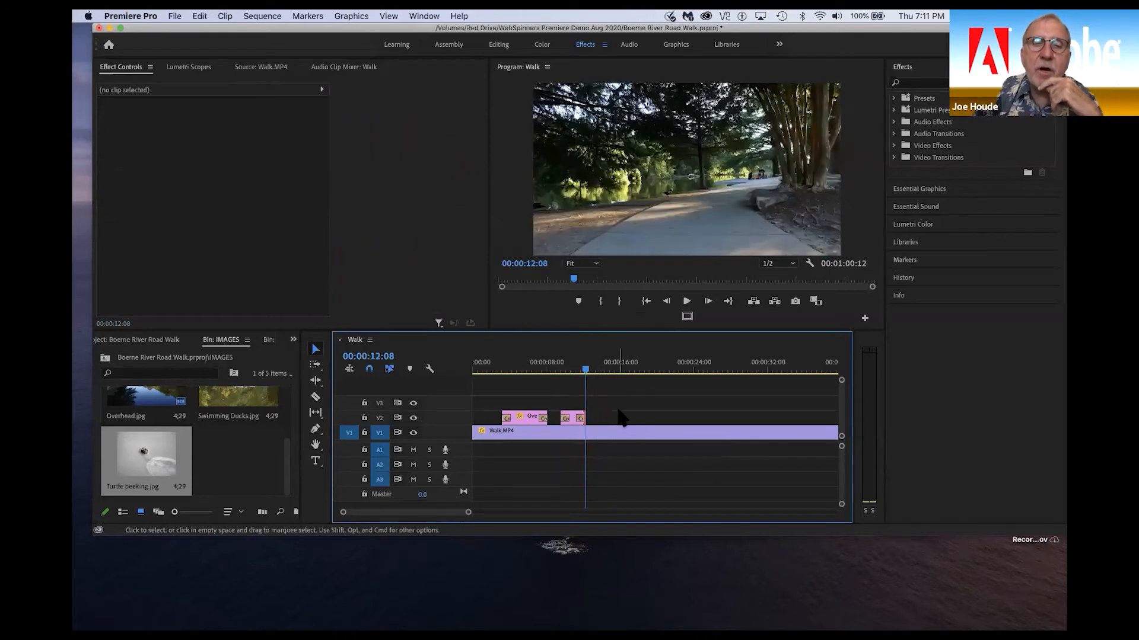
{"action": "left_click", "coordinate": [554, 372]}
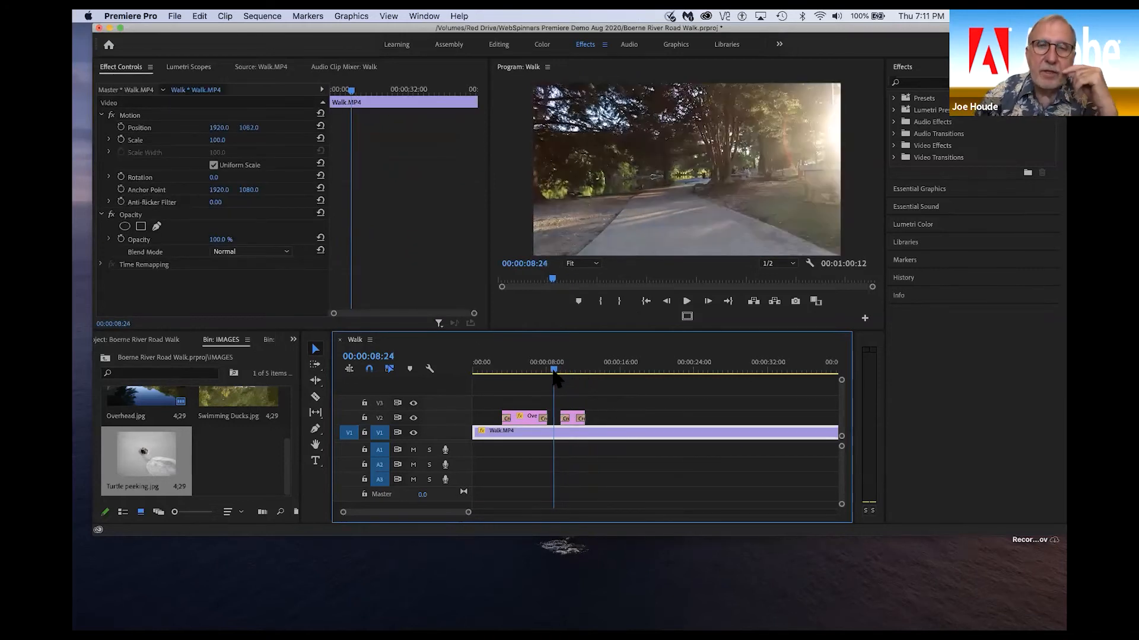
{"action": "key", "text": "space"}
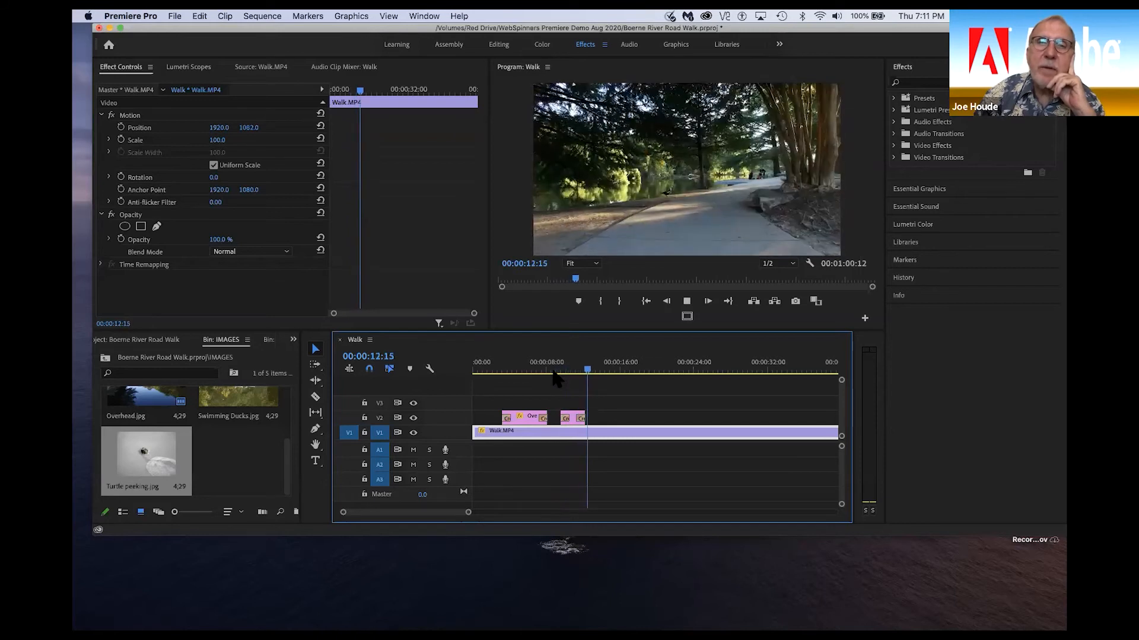
- Extend the end of Turtle peeking.jpg on V2 to 00:00:13:06
{"action": "key", "text": "space"}
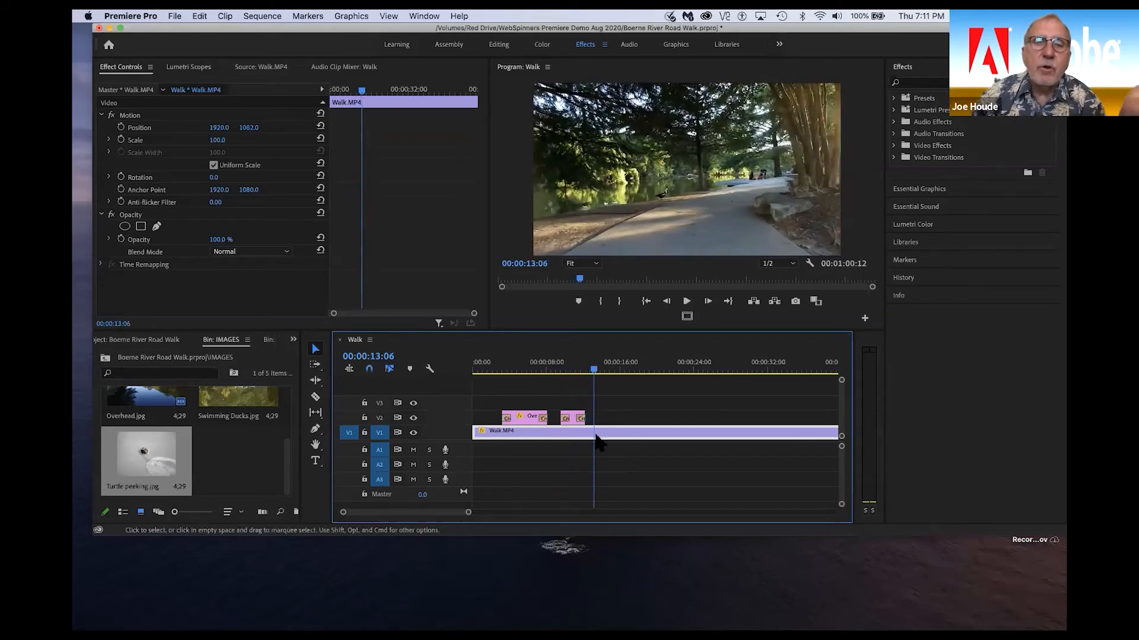
{"action": "left_click_drag", "start_coordinate": [580, 419], "coordinate": [724, 489]}
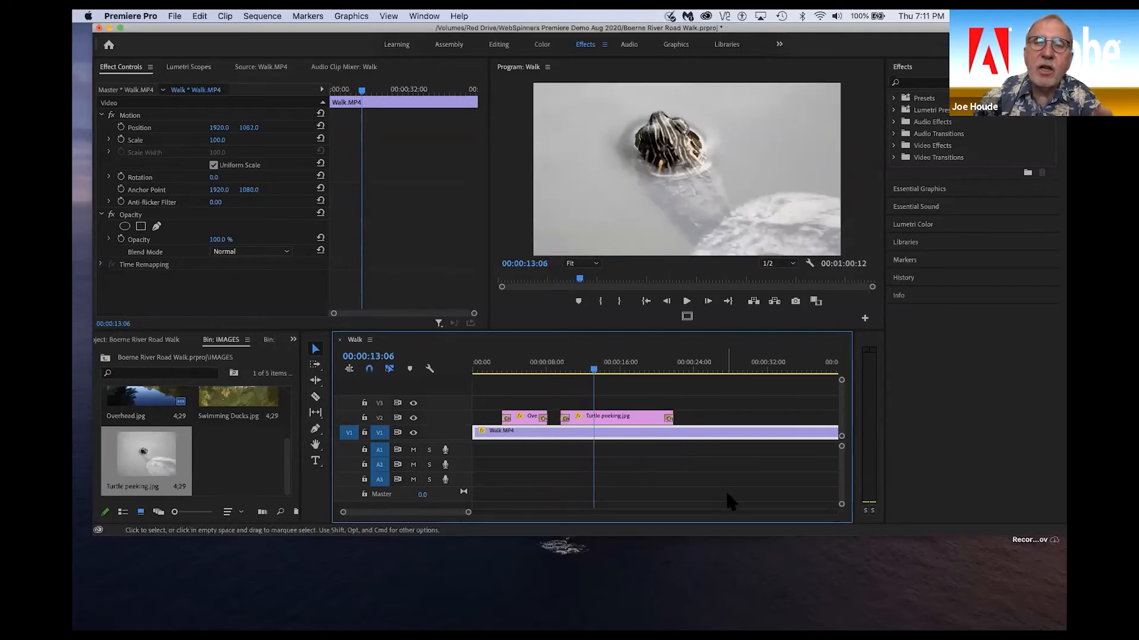
{"action": "left_click_drag", "start_coordinate": [671, 419], "coordinate": [594, 423]}
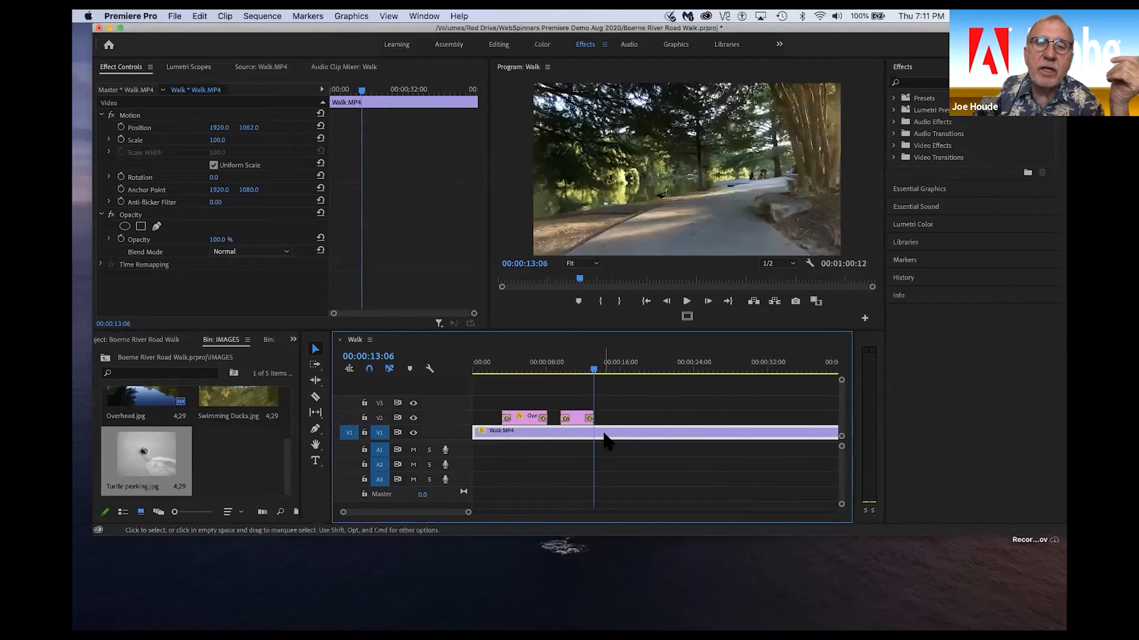
{"action": "left_click", "coordinate": [628, 458]}
- Play on to 00:00:15:14 and place Swimming Ducks.jpg from the IMAGES bin on V2 at that point
{"action": "key", "text": "space"}
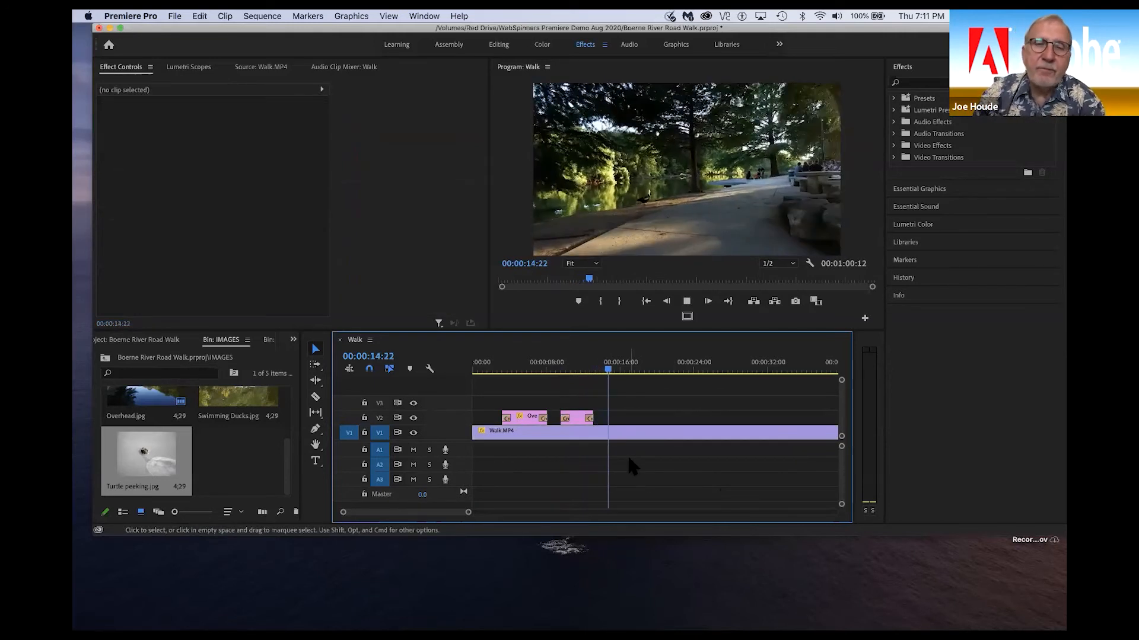
{"action": "key", "text": "space"}
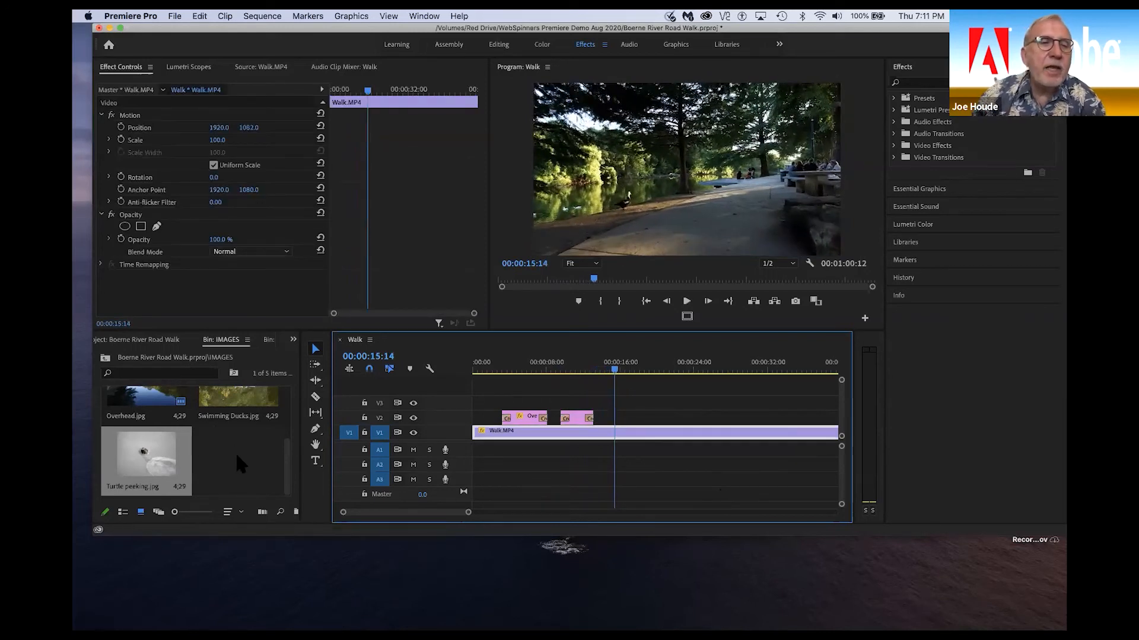
{"action": "scroll", "coordinate": [237, 462], "scroll_direction": "up", "scroll_amount": 2}
{"action": "left_click_drag", "start_coordinate": [231, 486], "coordinate": [618, 425]}
{"action": "left_click", "coordinate": [629, 371]}
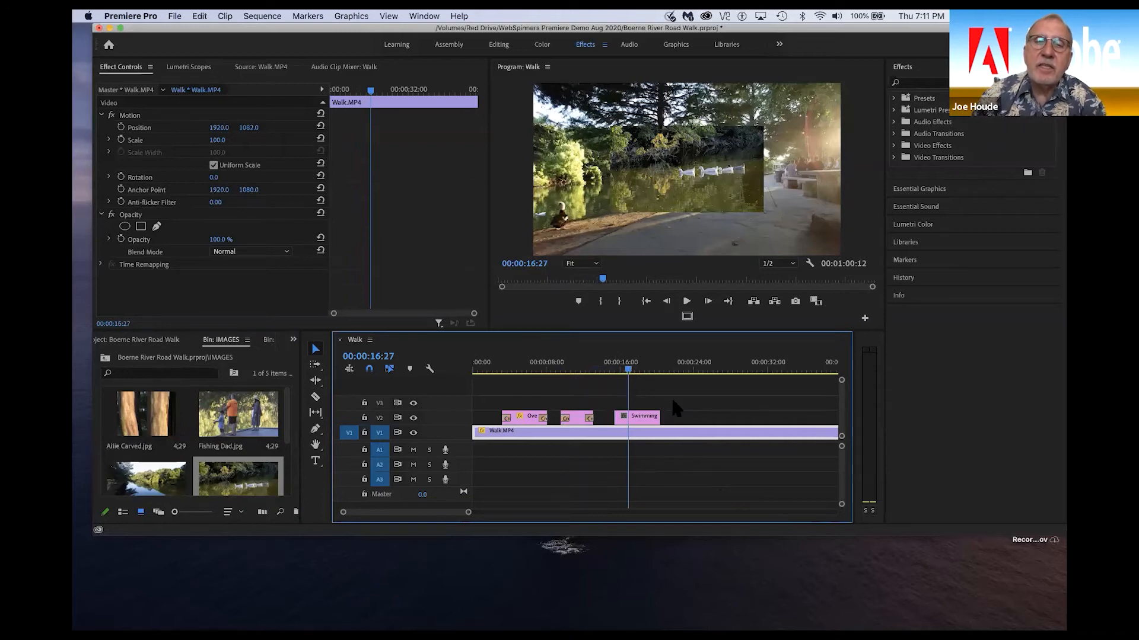
- Animate the Scale of Swimming Ducks.jpg with keyframes, from 266 at the clip's start and reaching 396.5 at 00:00:20:07 near its end
{"action": "left_click", "coordinate": [644, 415]}
{"action": "left_click", "coordinate": [368, 268]}
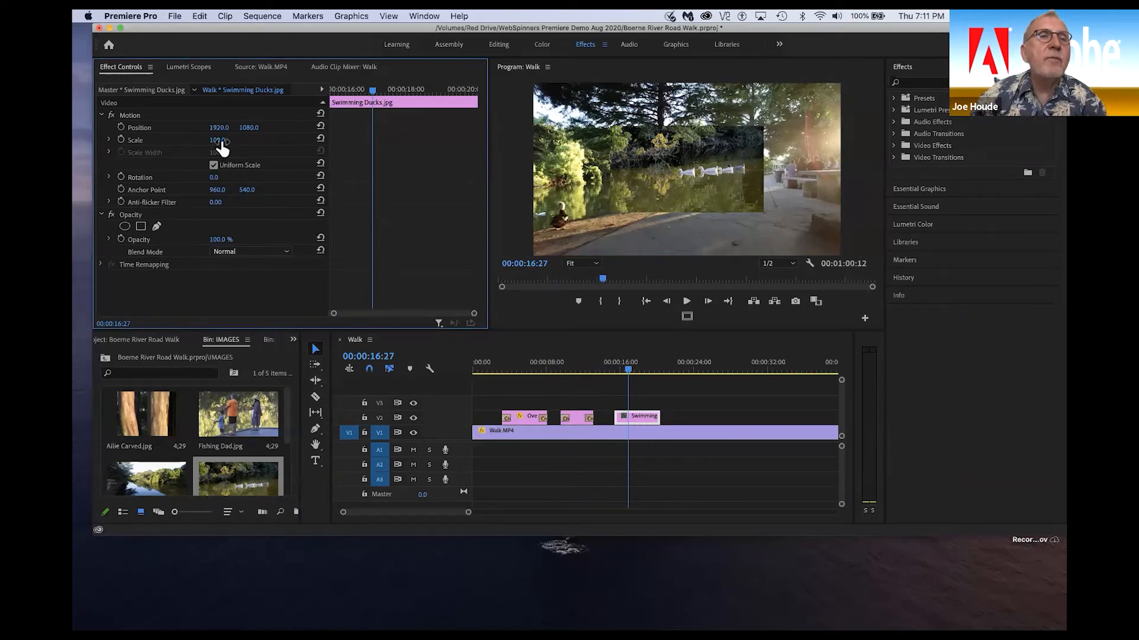
{"action": "left_click_drag", "start_coordinate": [220, 148], "coordinate": [323, 149]}
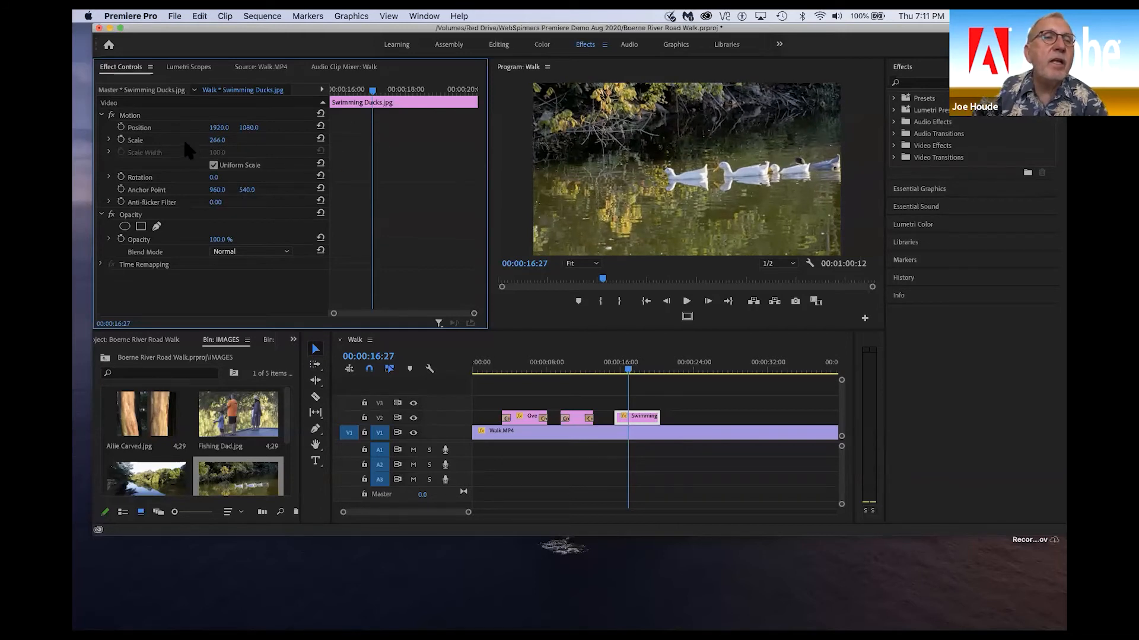
{"action": "left_click", "coordinate": [139, 142]}
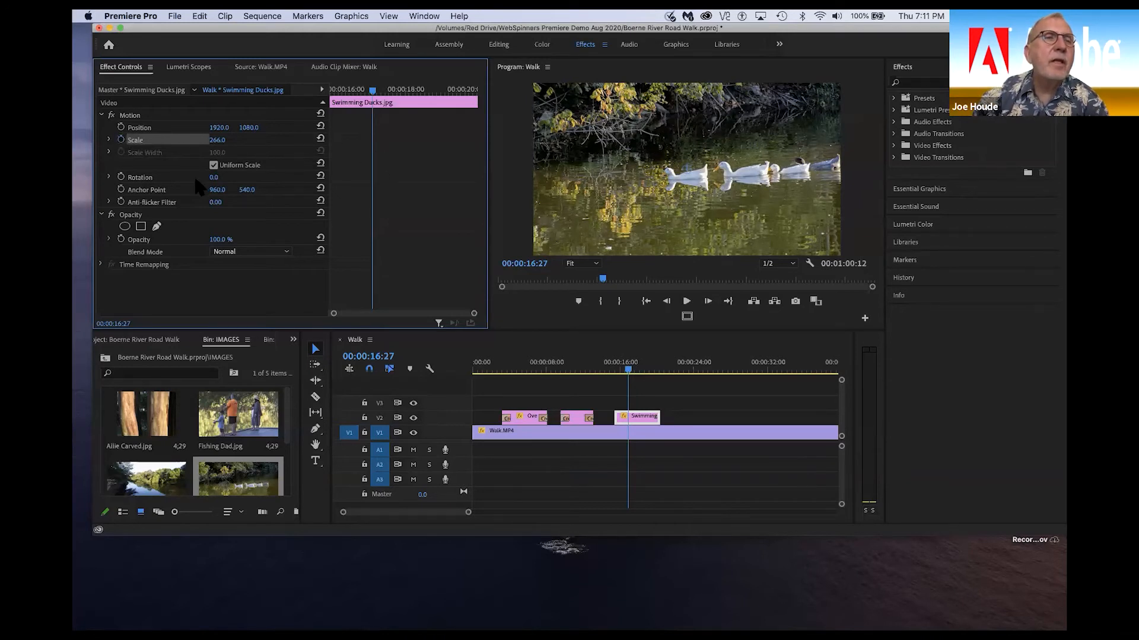
{"action": "left_click", "coordinate": [121, 140]}
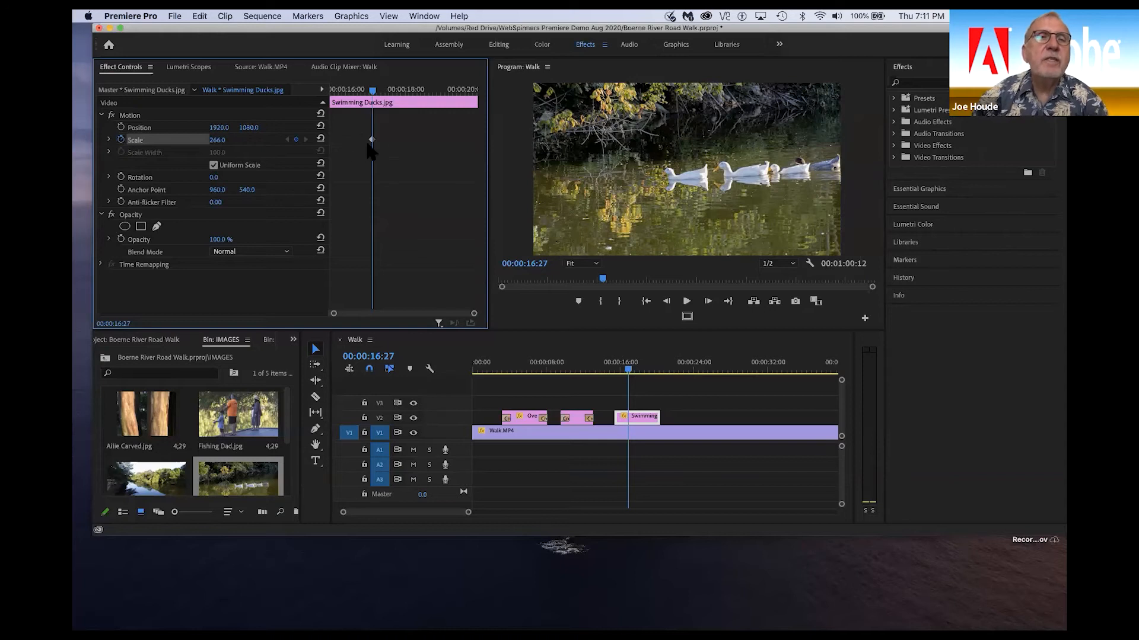
{"action": "left_click_drag", "start_coordinate": [371, 141], "coordinate": [331, 141]}
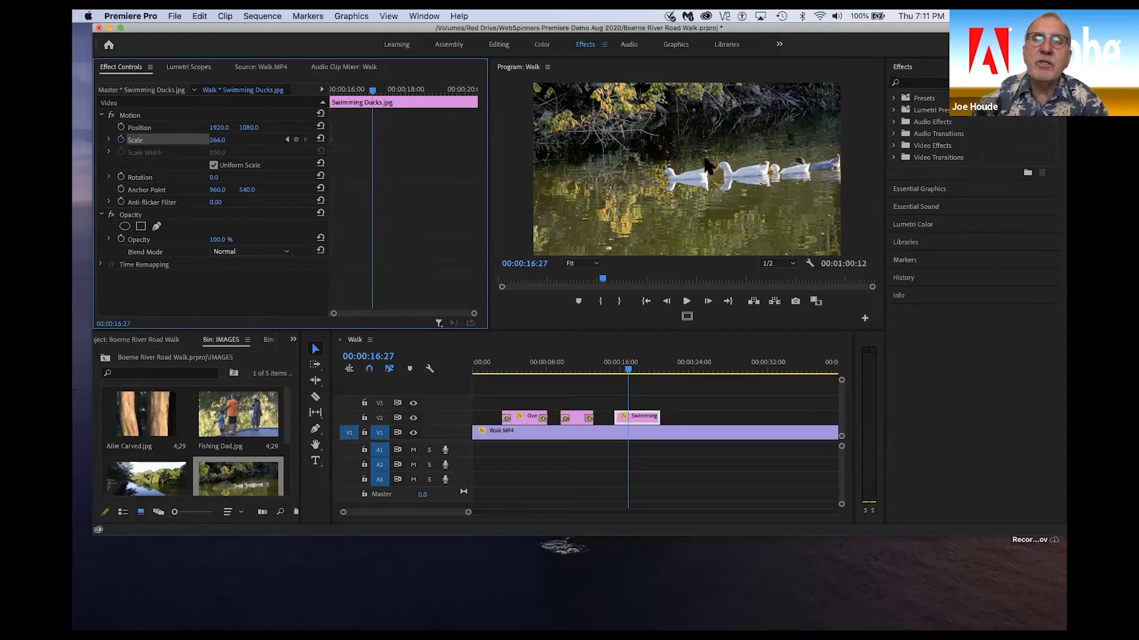
{"action": "left_click_drag", "start_coordinate": [372, 90], "coordinate": [476, 95]}
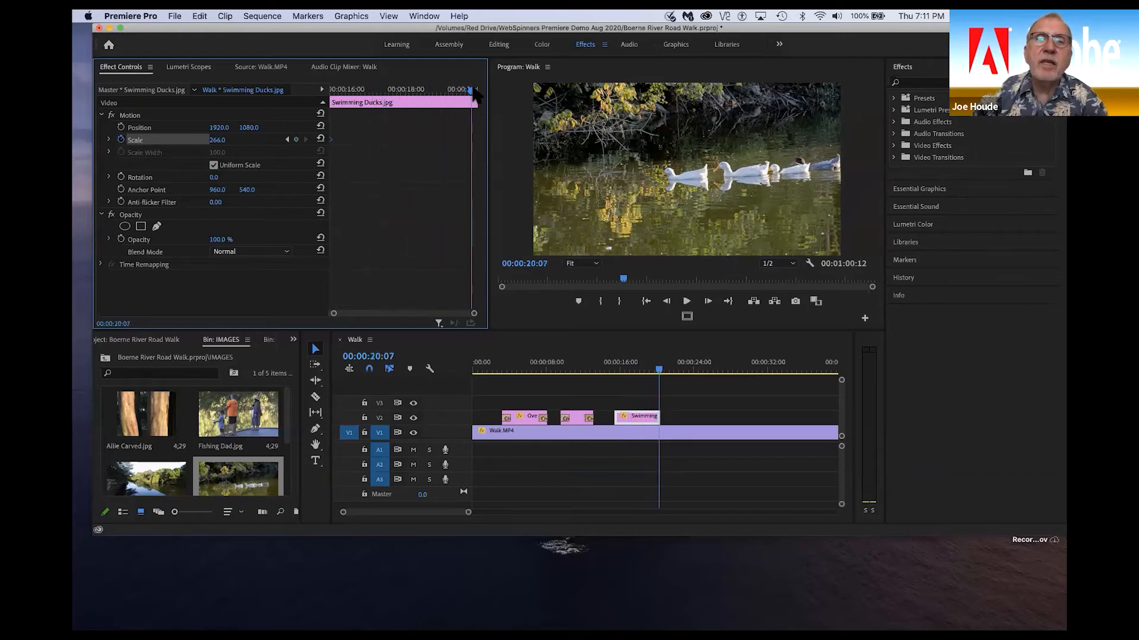
{"action": "left_click_drag", "start_coordinate": [217, 140], "coordinate": [477, 140]}
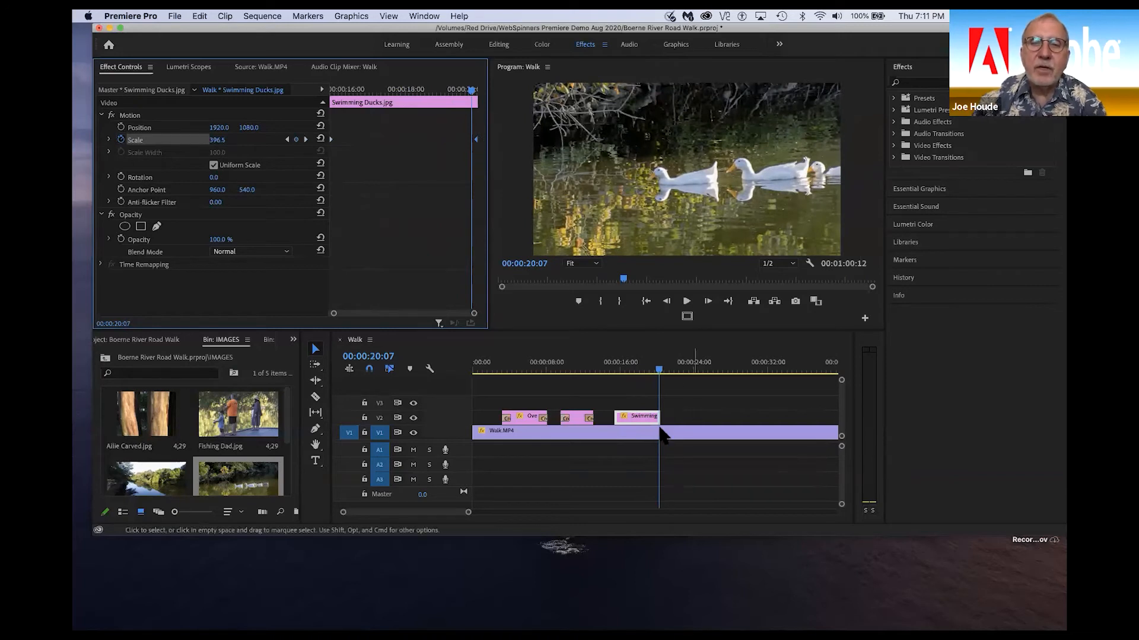
- Apply Cross Dissolve transitions to both ends of Swimming Ducks.jpg and play from 00:00:14:19 to preview them
{"action": "left_click", "coordinate": [638, 416]}
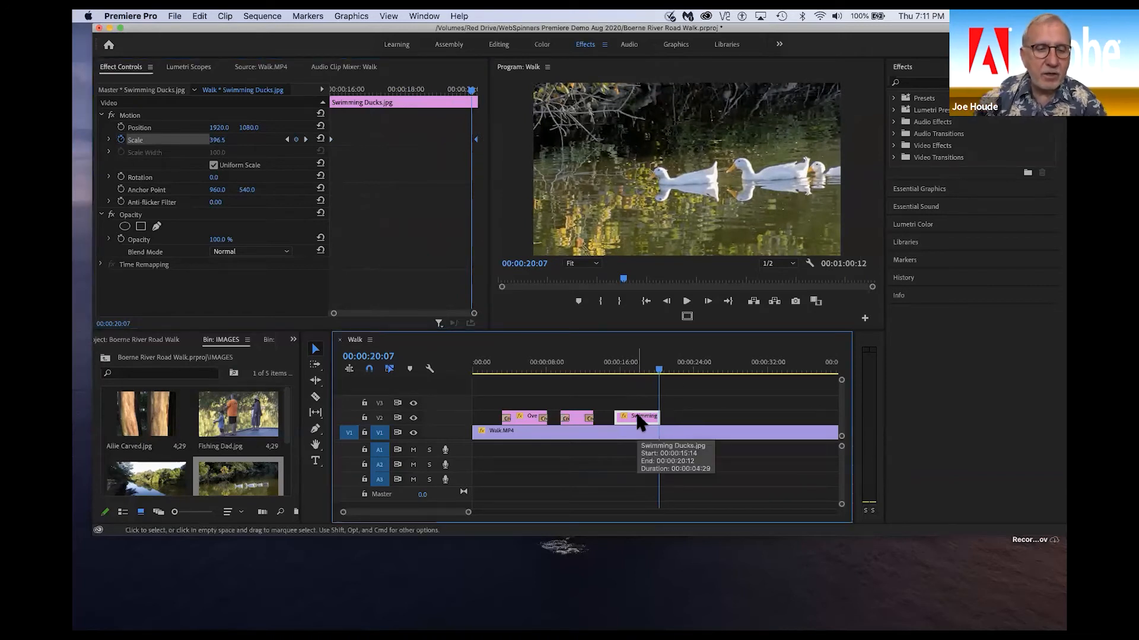
{"action": "key", "text": "super+d"}
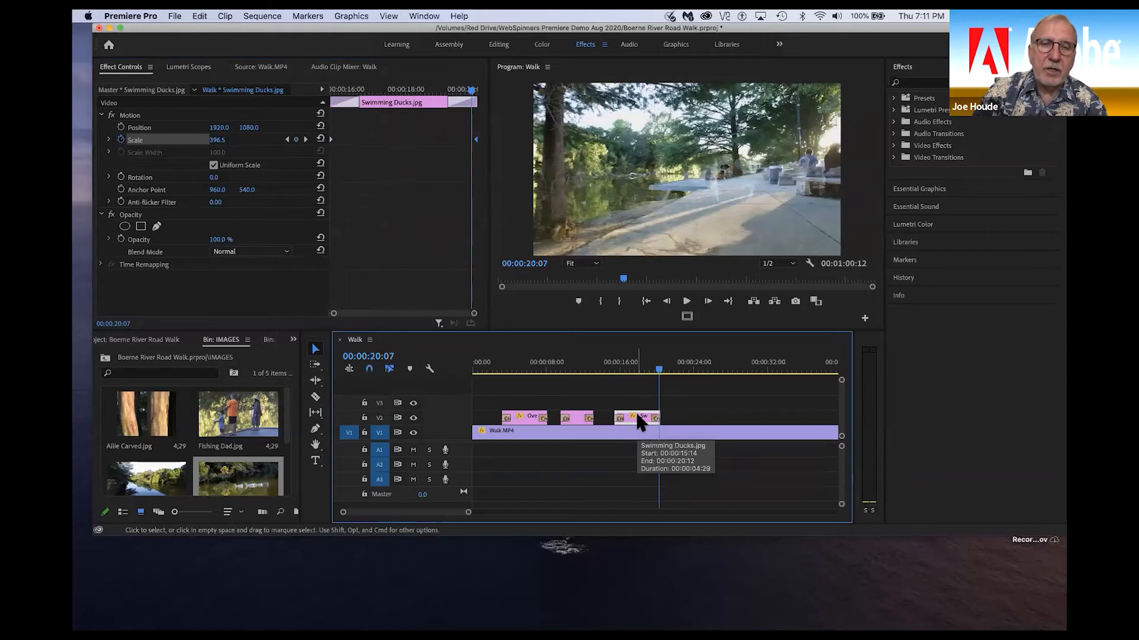
{"action": "left_click", "coordinate": [607, 366]}
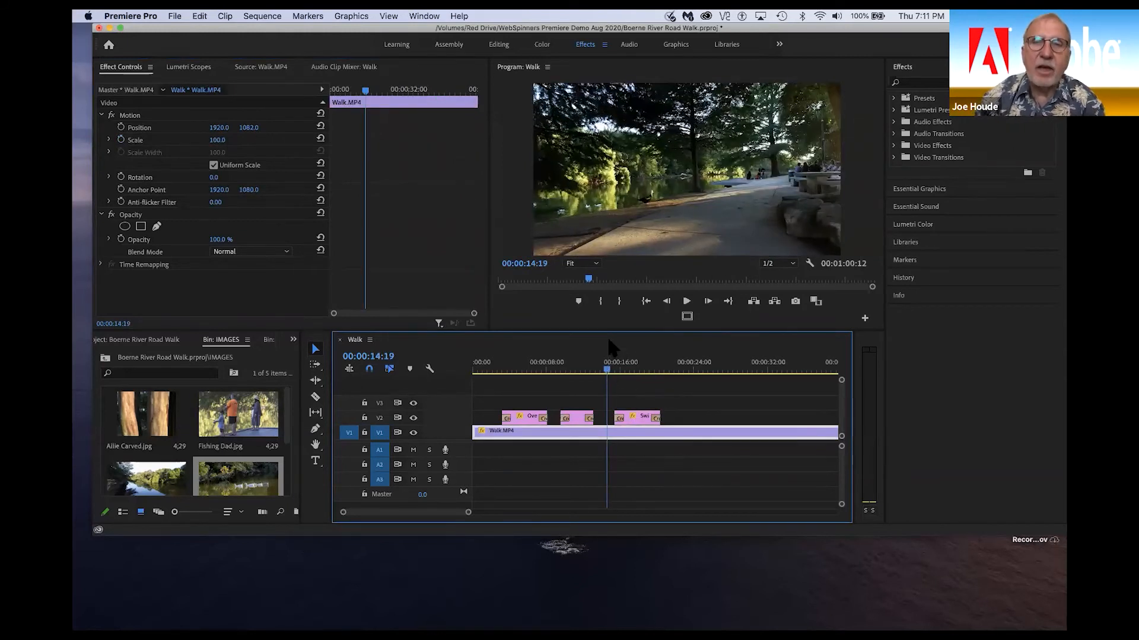
{"action": "key", "text": "space"}
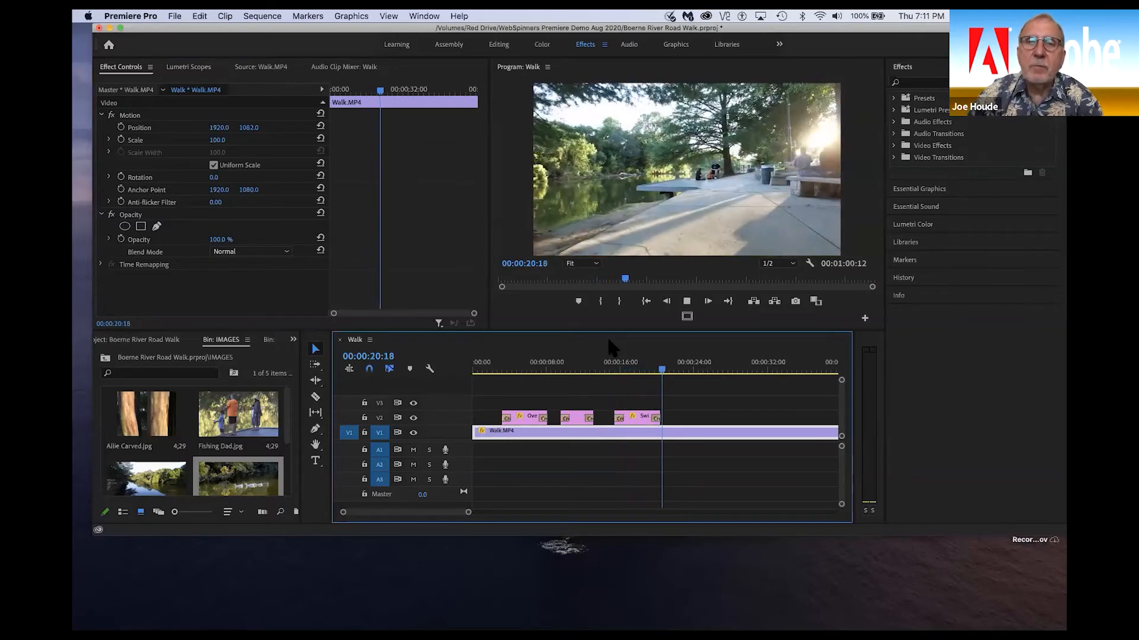
{"action": "key", "text": "space"}
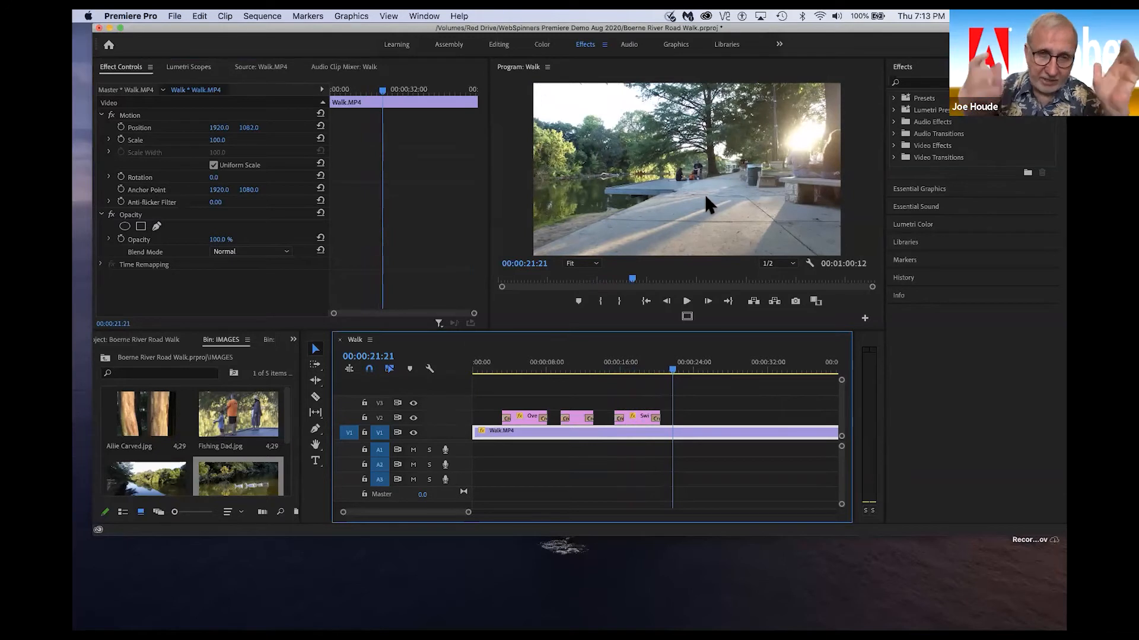
- Place Fishing Dad.jpg on V2 at 00:00:21:21 and enlarge it to a scale of 226 with a Scale keyframe at its start
{"action": "left_click_drag", "start_coordinate": [252, 415], "coordinate": [683, 424]}
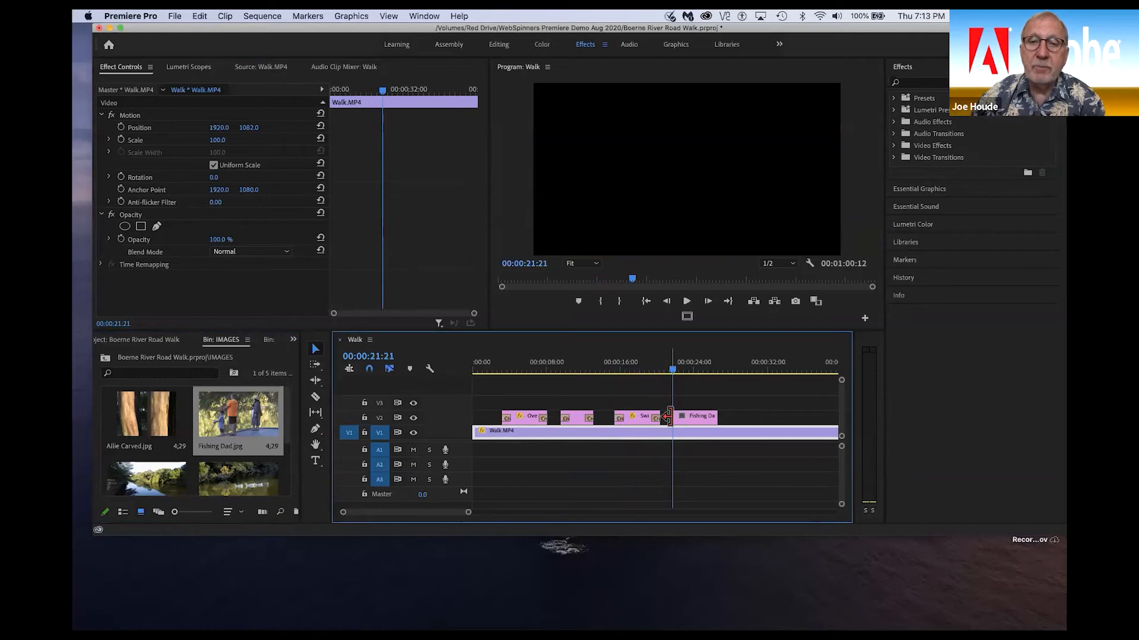
{"action": "left_click", "coordinate": [682, 372]}
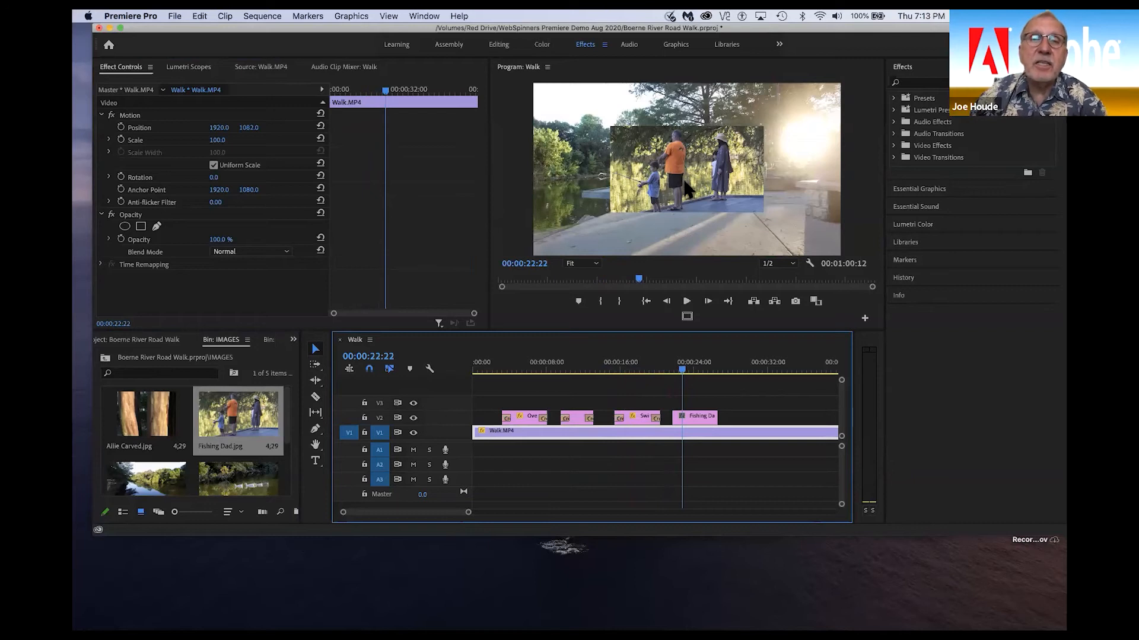
{"action": "left_click", "coordinate": [698, 413]}
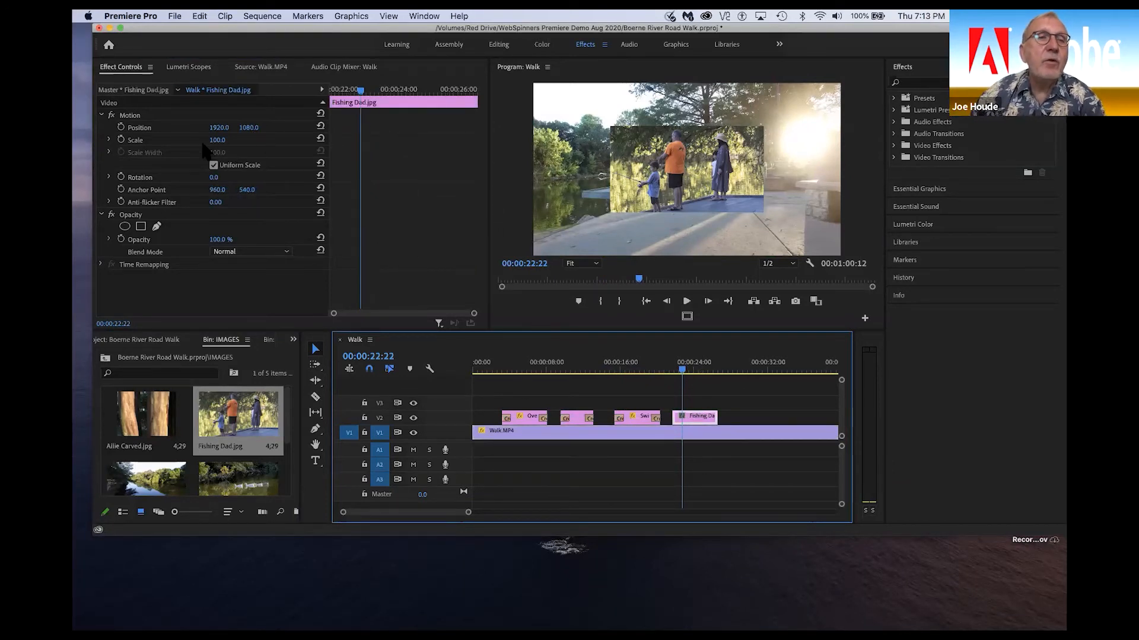
{"action": "left_click", "coordinate": [121, 140]}
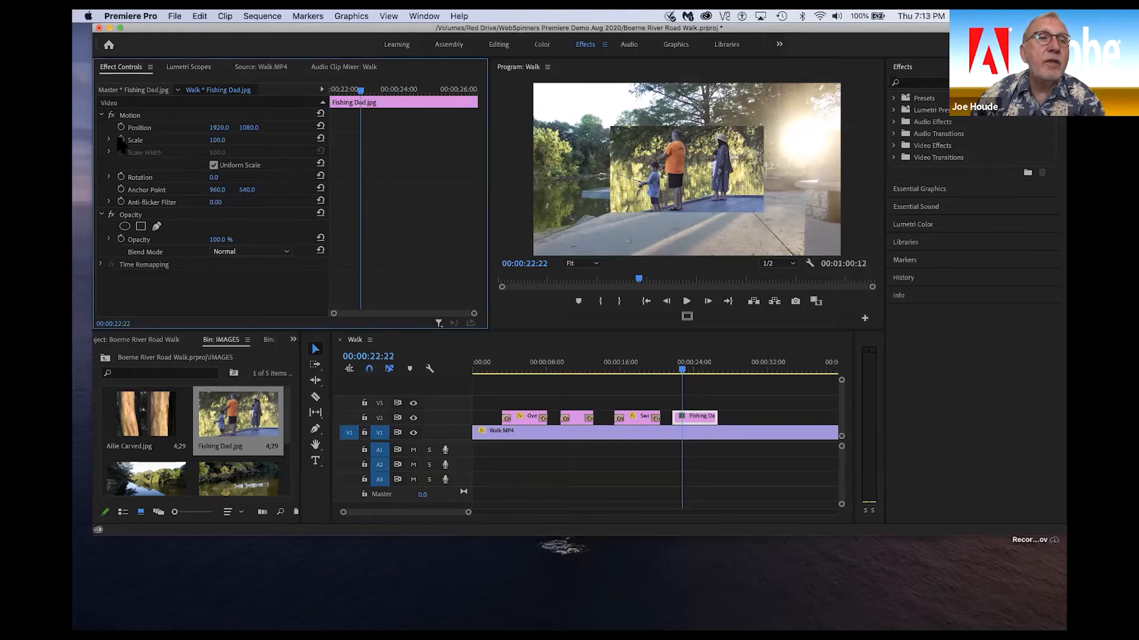
{"action": "left_click_drag", "start_coordinate": [218, 142], "coordinate": [292, 142]}
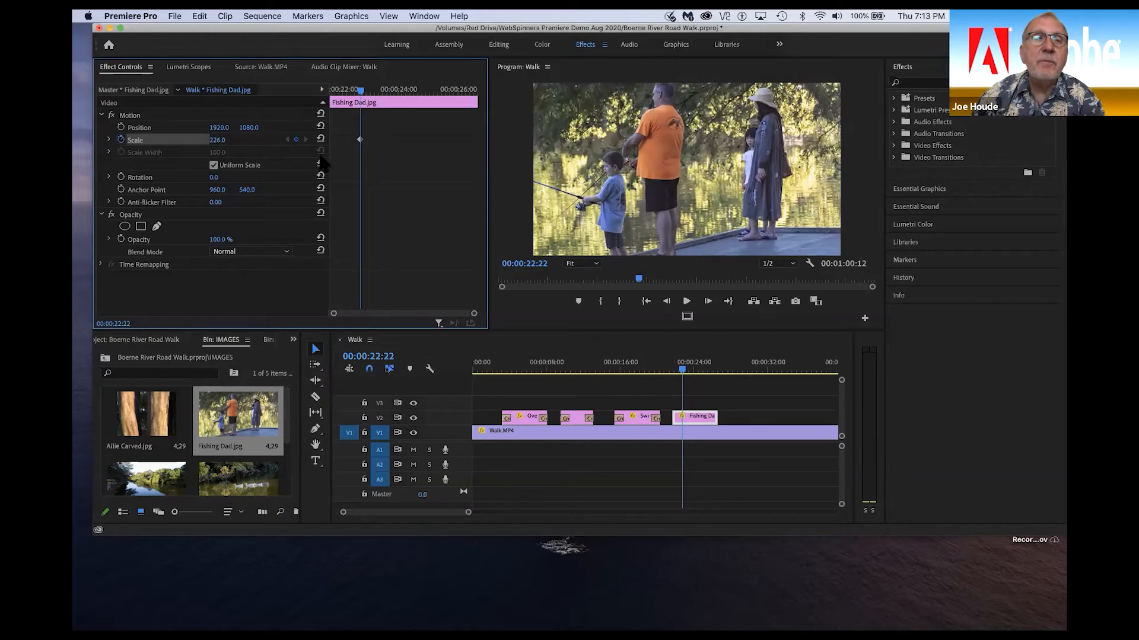
{"action": "left_click_drag", "start_coordinate": [360, 140], "coordinate": [325, 145]}
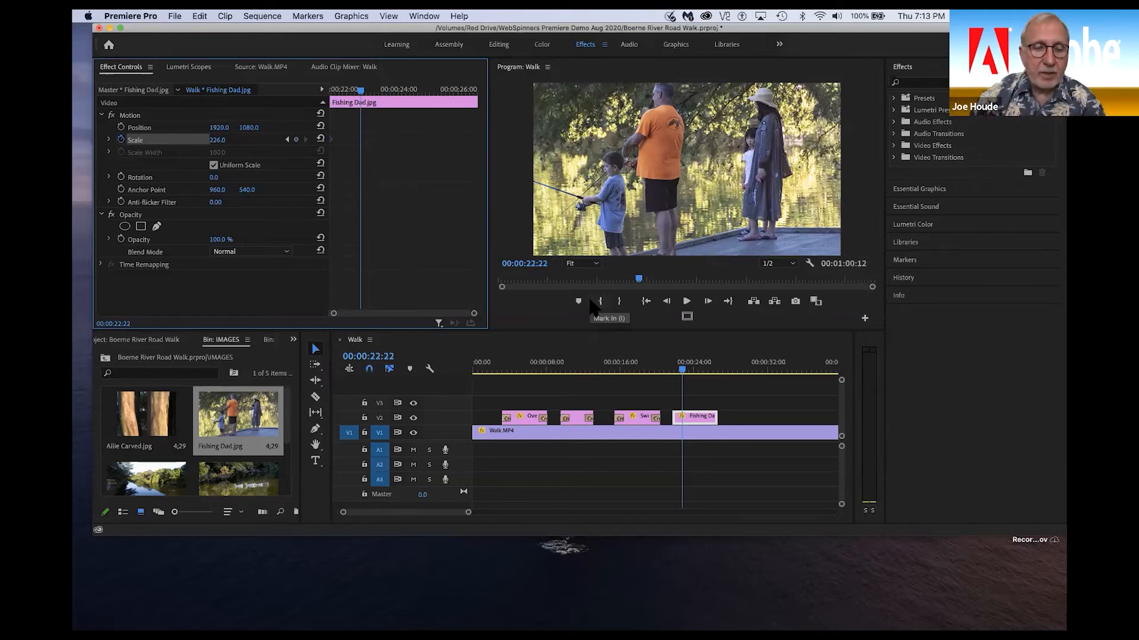
- Apply Cross Dissolve transitions to both ends of Fishing Dad.jpg, shorten it to a duration of 00:00:02:29 and play it back
{"action": "key", "text": "super+d"}
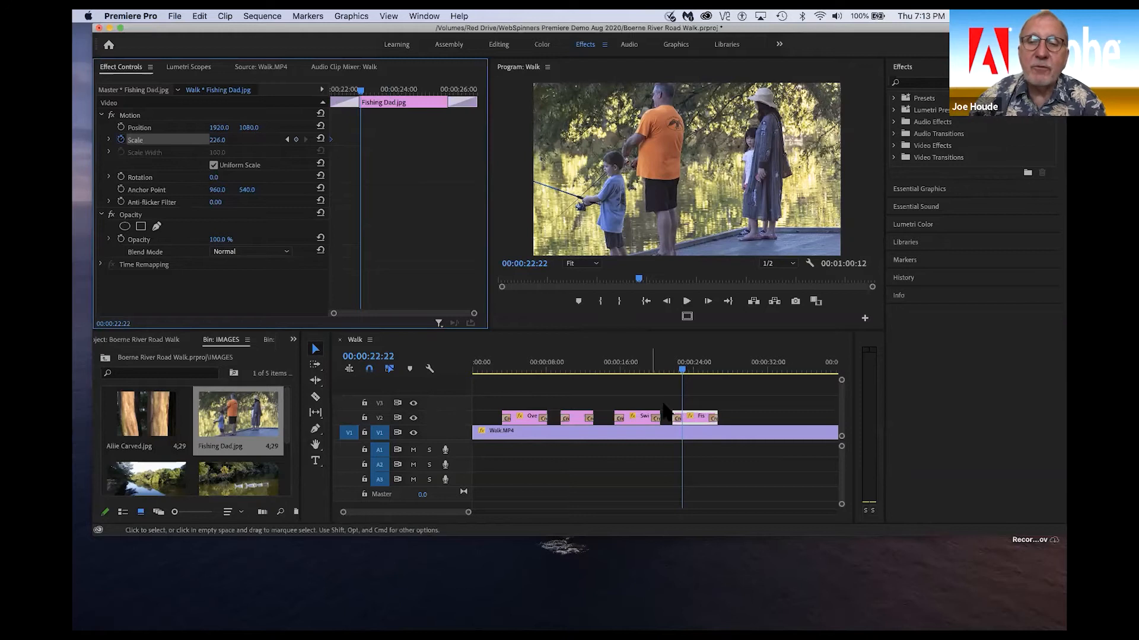
{"action": "left_click_drag", "start_coordinate": [715, 415], "coordinate": [697, 420]}
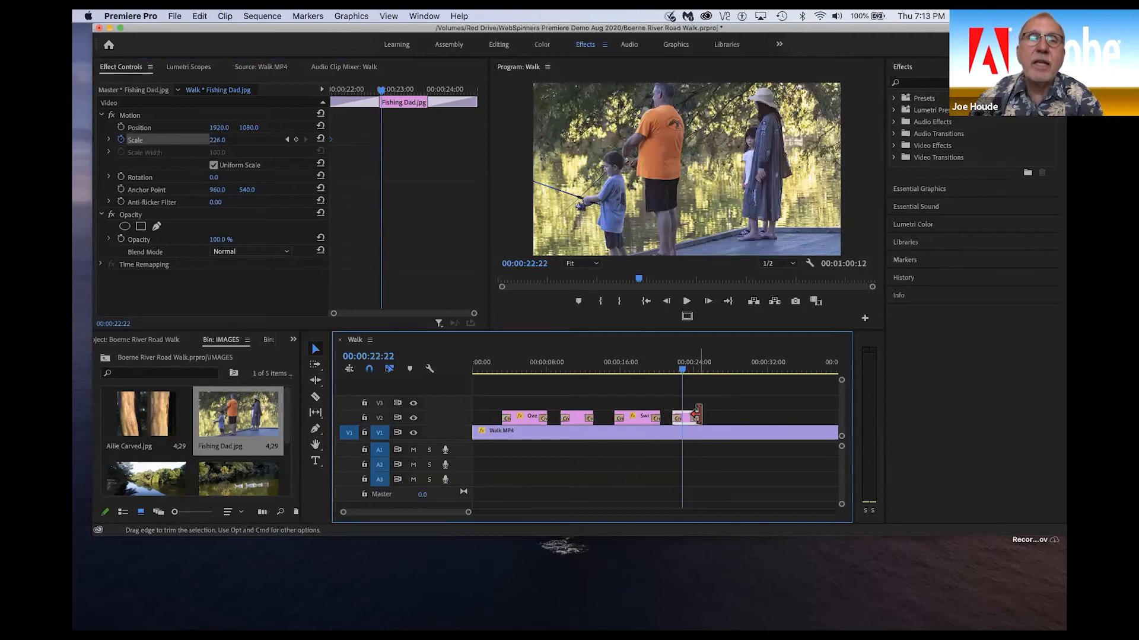
{"action": "mouse_move", "coordinate": [697, 415]}
{"action": "left_mouse_down"}
{"action": "mouse_move", "coordinate": [723, 415]}
{"action": "mouse_move", "coordinate": [697, 417]}
{"action": "left_mouse_up"}
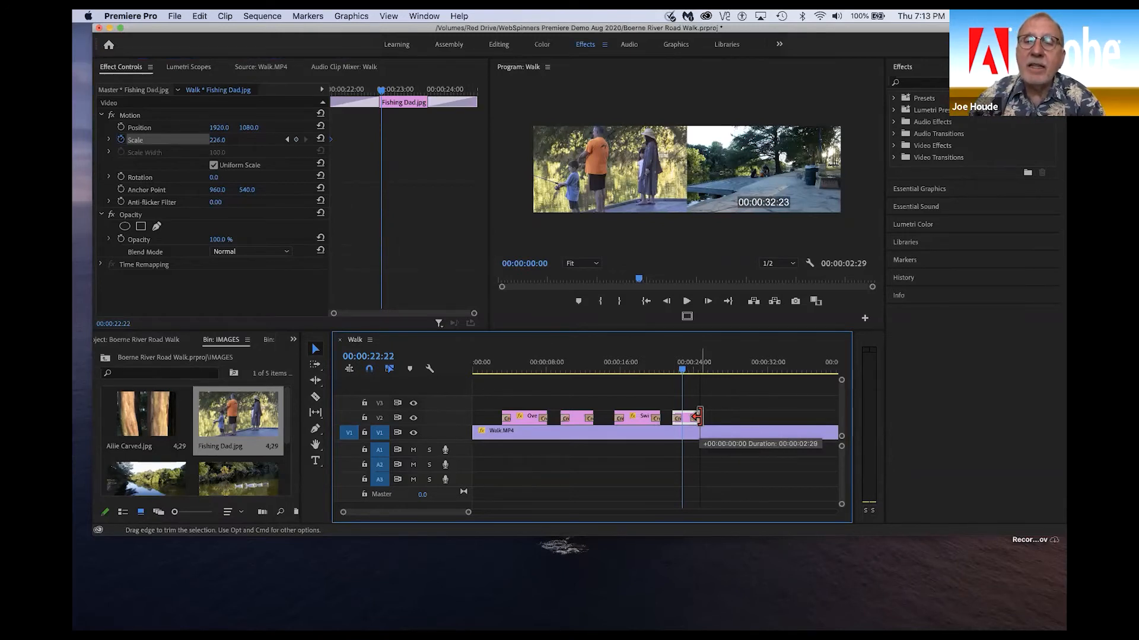
{"action": "left_click_drag", "start_coordinate": [698, 417], "coordinate": [698, 416]}
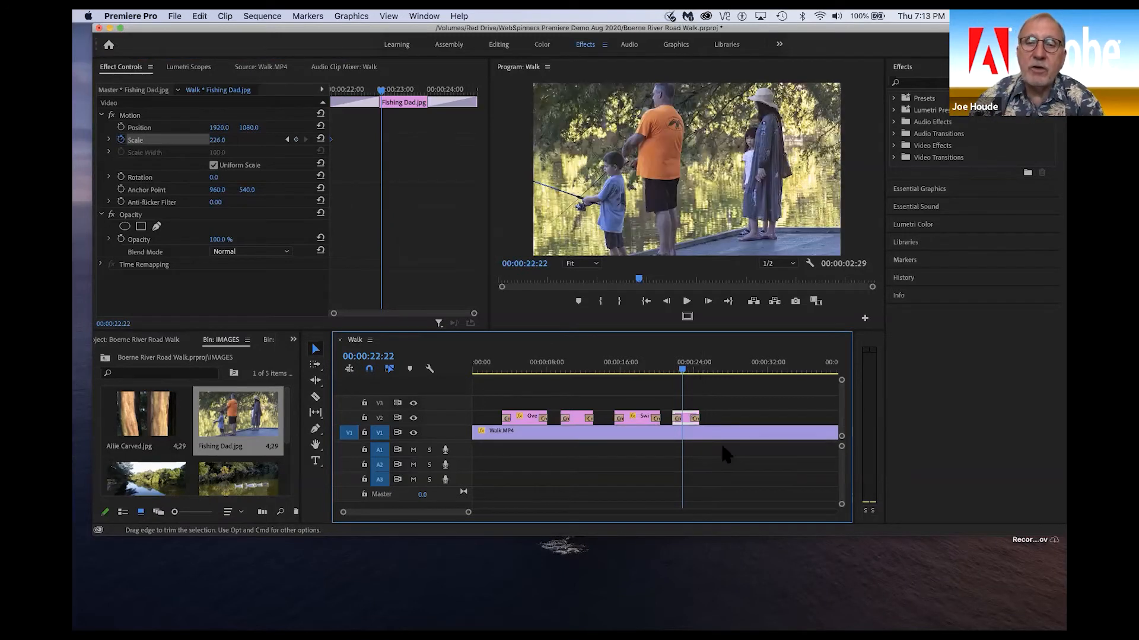
{"action": "left_click", "coordinate": [645, 372]}
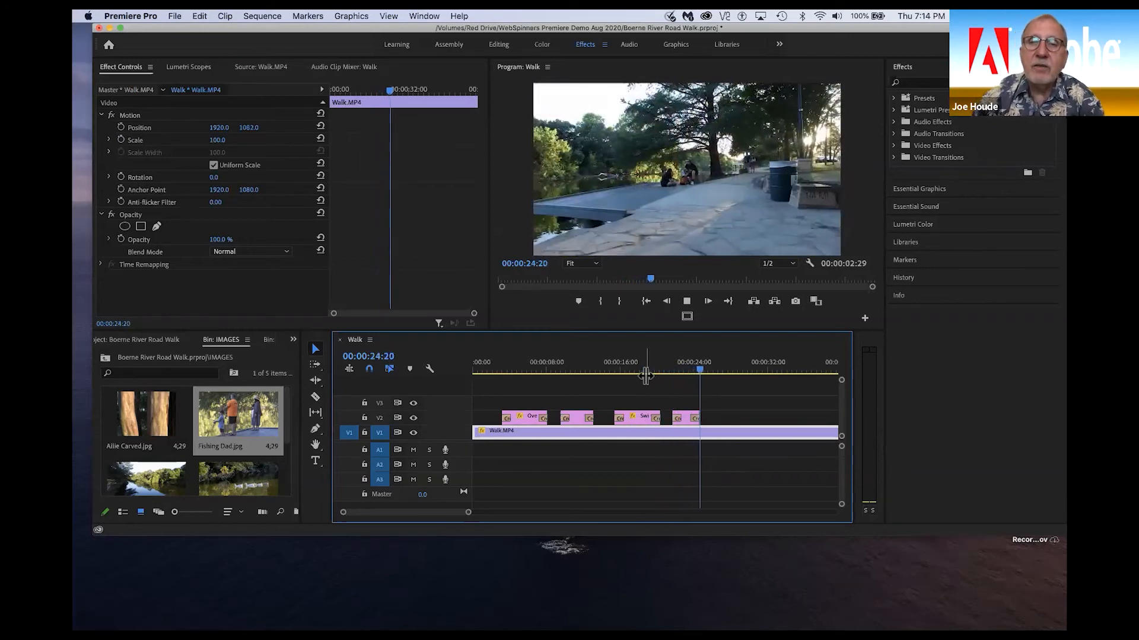
{"action": "key", "text": "space"}
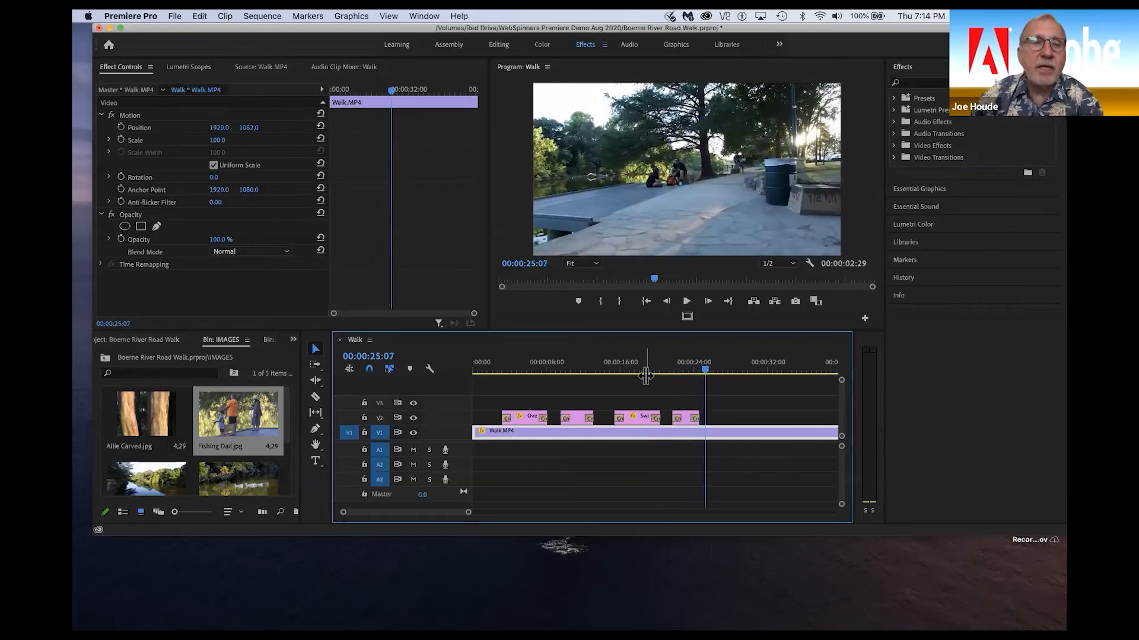
- Place Bobber Out.MP4 from the VIDEO bin on V3 with its audio on A3, overlapping the end of Fishing Dad.jpg
{"action": "left_click", "coordinate": [105, 359]}
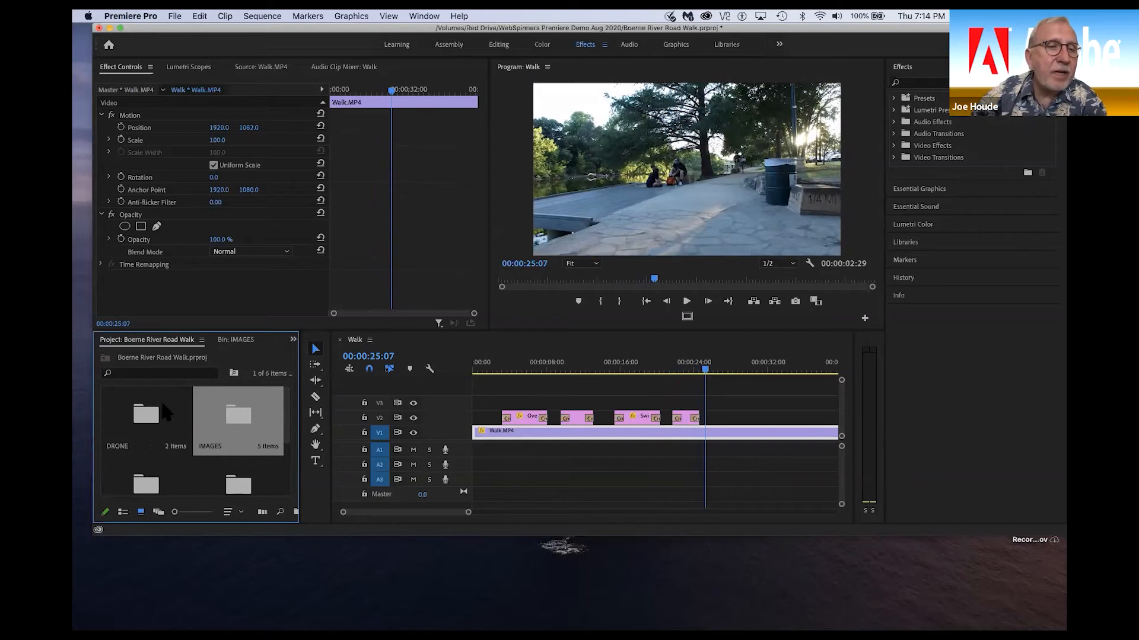
{"action": "scroll", "coordinate": [280, 462], "scroll_direction": "down", "scroll_amount": 3}
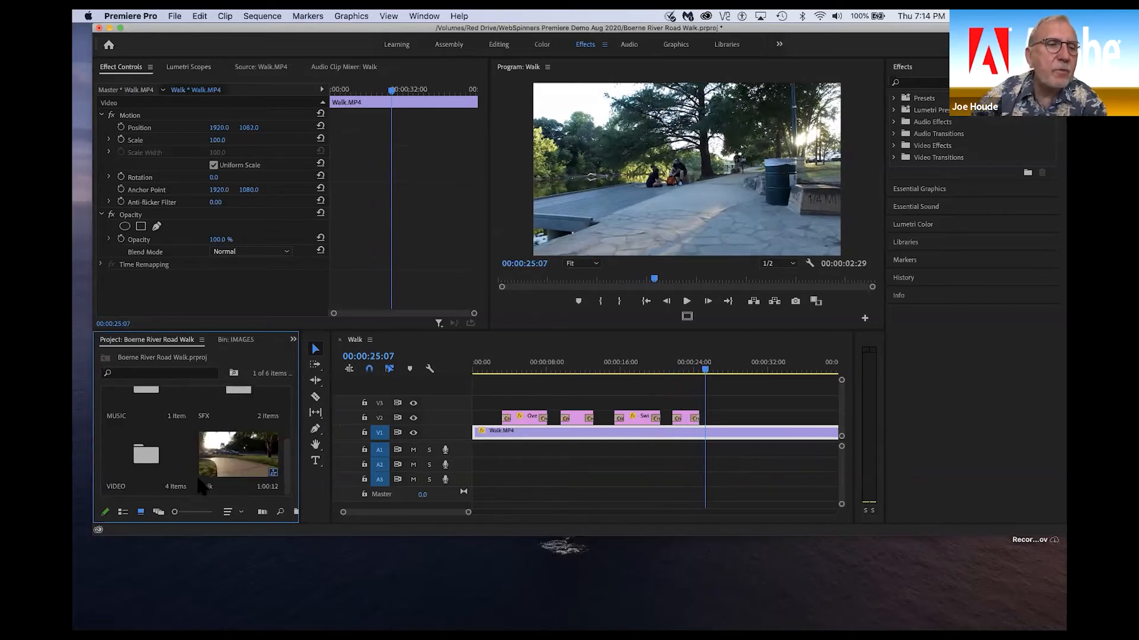
{"action": "double_click", "coordinate": [146, 457]}
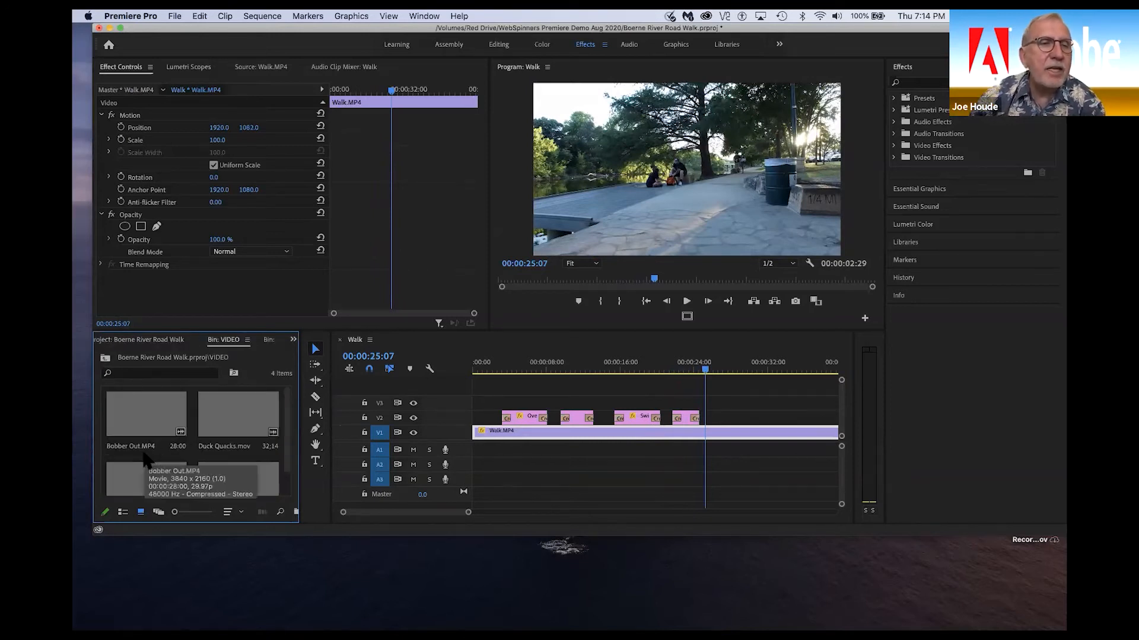
{"action": "left_click", "coordinate": [148, 406]}
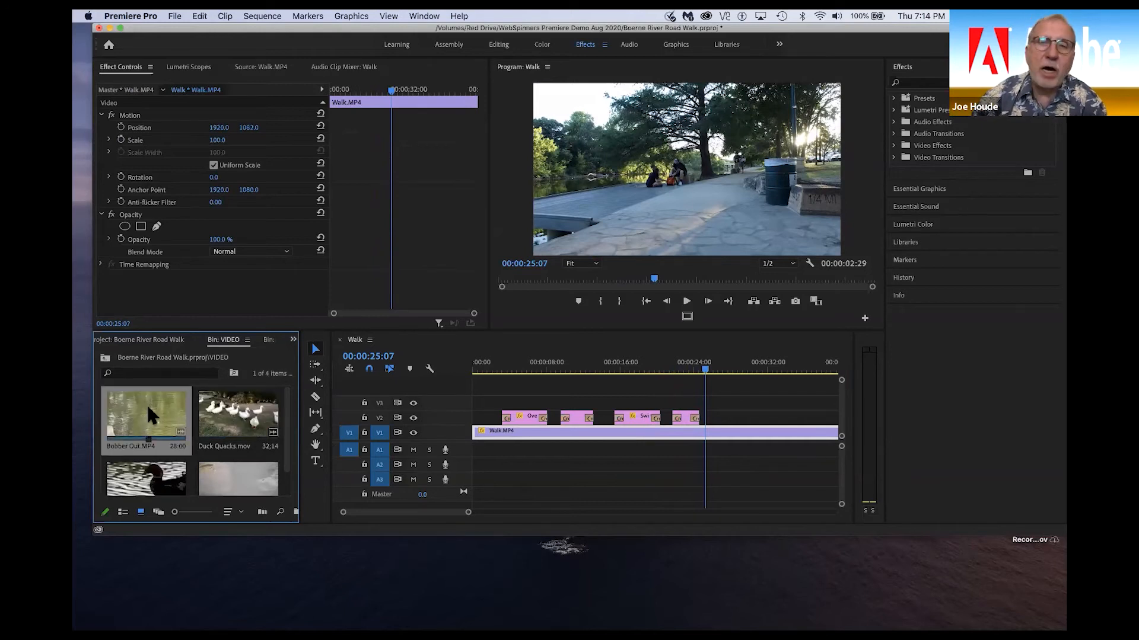
{"action": "left_click_drag", "start_coordinate": [158, 402], "coordinate": [689, 416]}
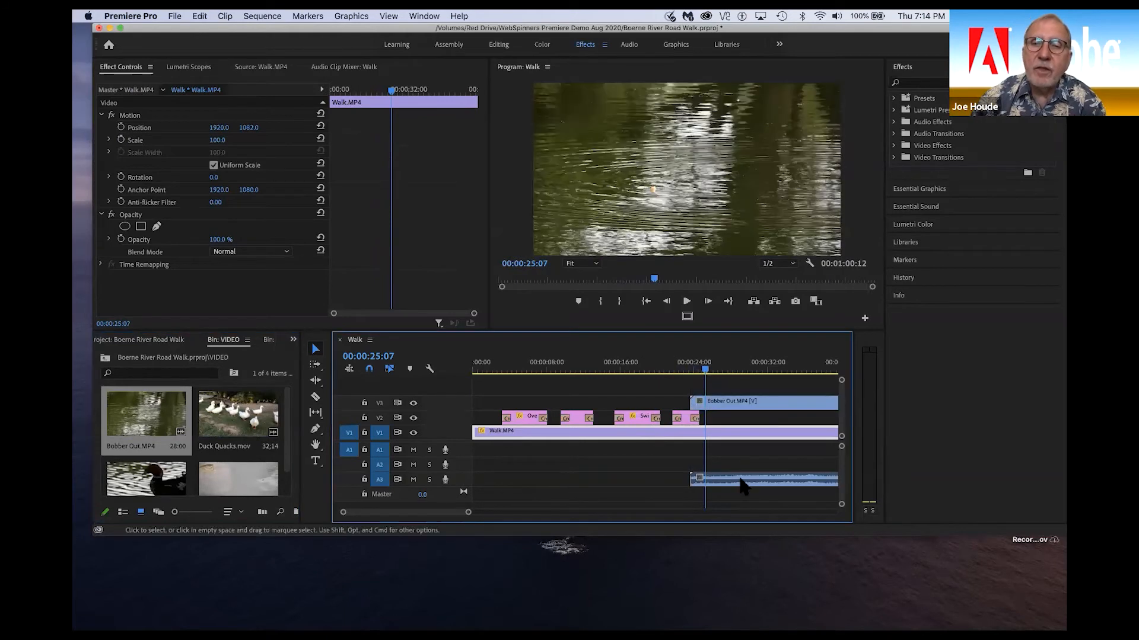
- Play through Bobber Out.MP4 on V3, split it with the Razor at 00:00:29:20 and delete the part after the cut
{"action": "left_click", "coordinate": [642, 514]}
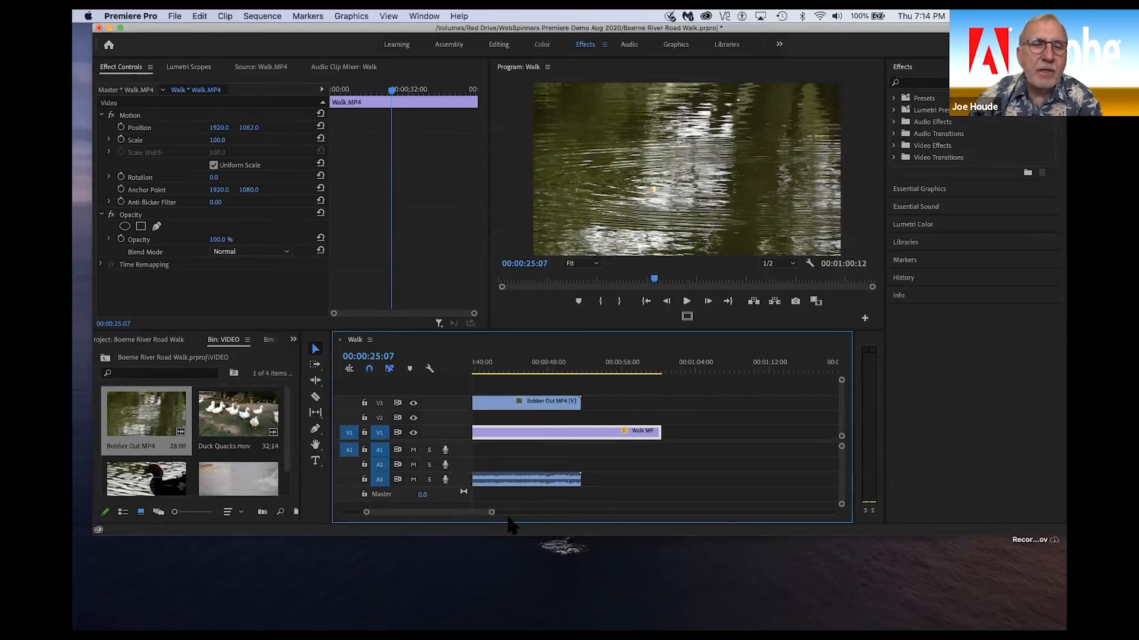
{"action": "left_click_drag", "start_coordinate": [511, 520], "coordinate": [538, 516]}
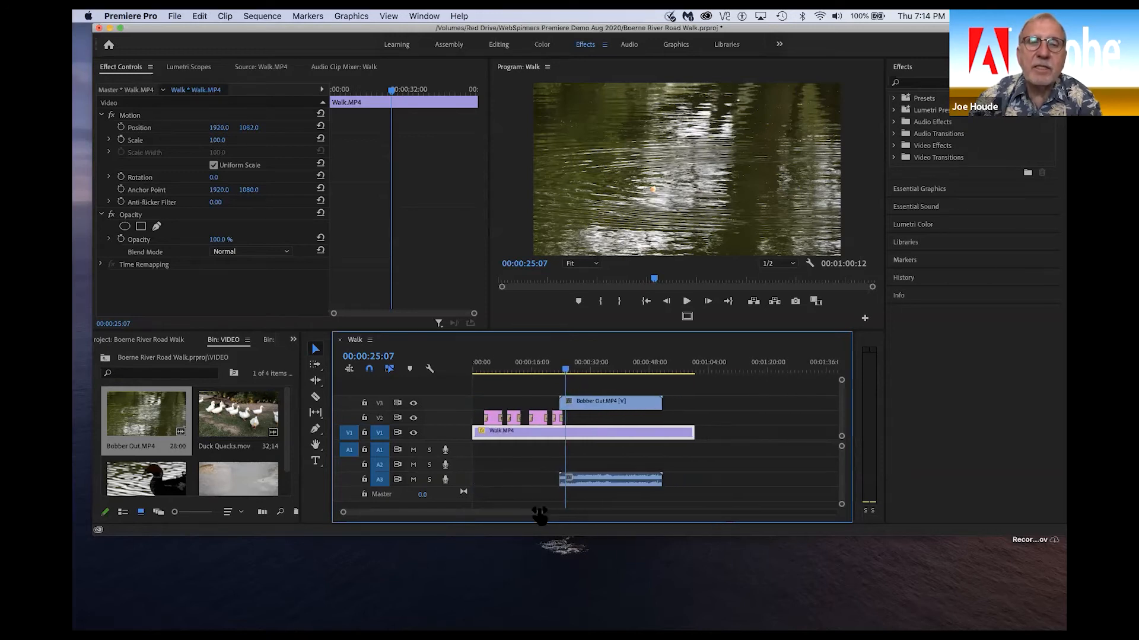
{"action": "left_click", "coordinate": [603, 403]}
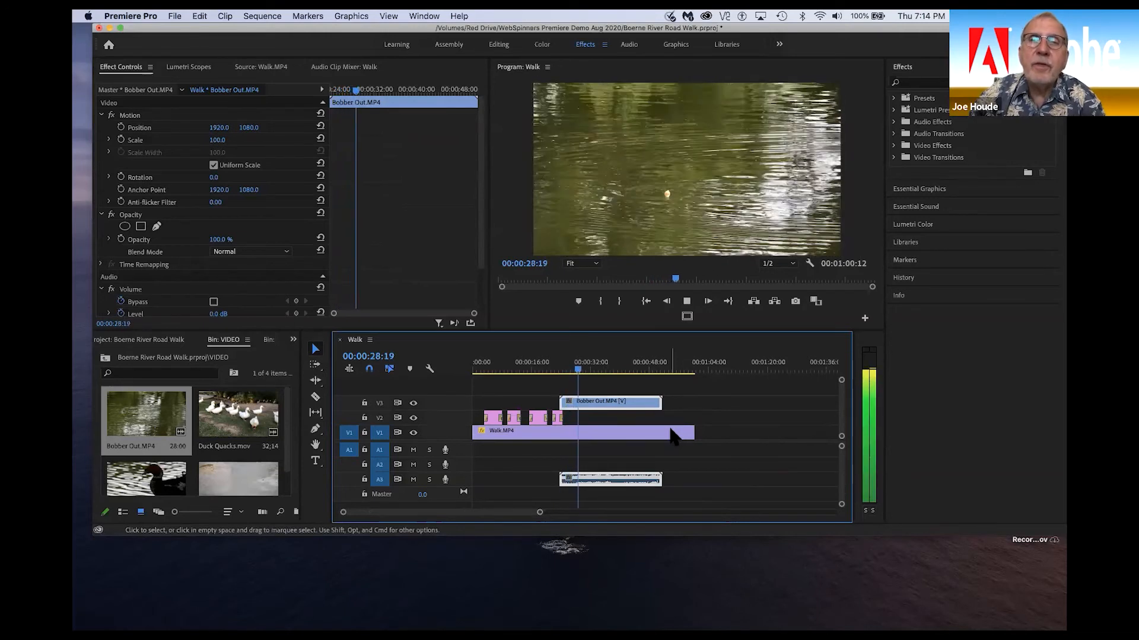
{"action": "key", "text": "space"}
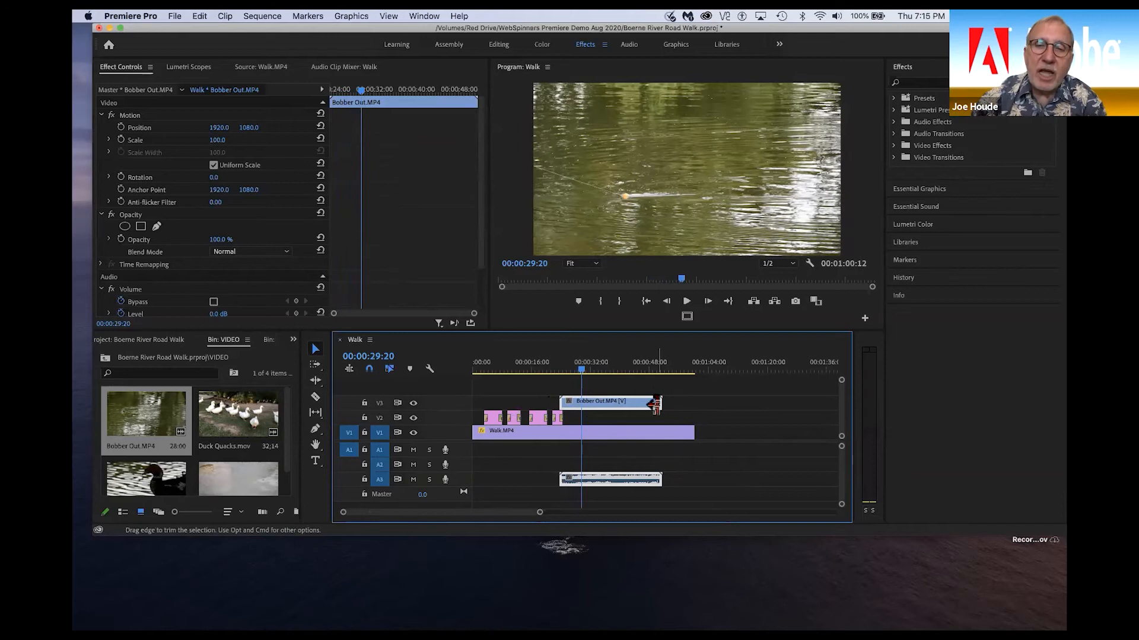
{"action": "left_click", "coordinate": [315, 397]}
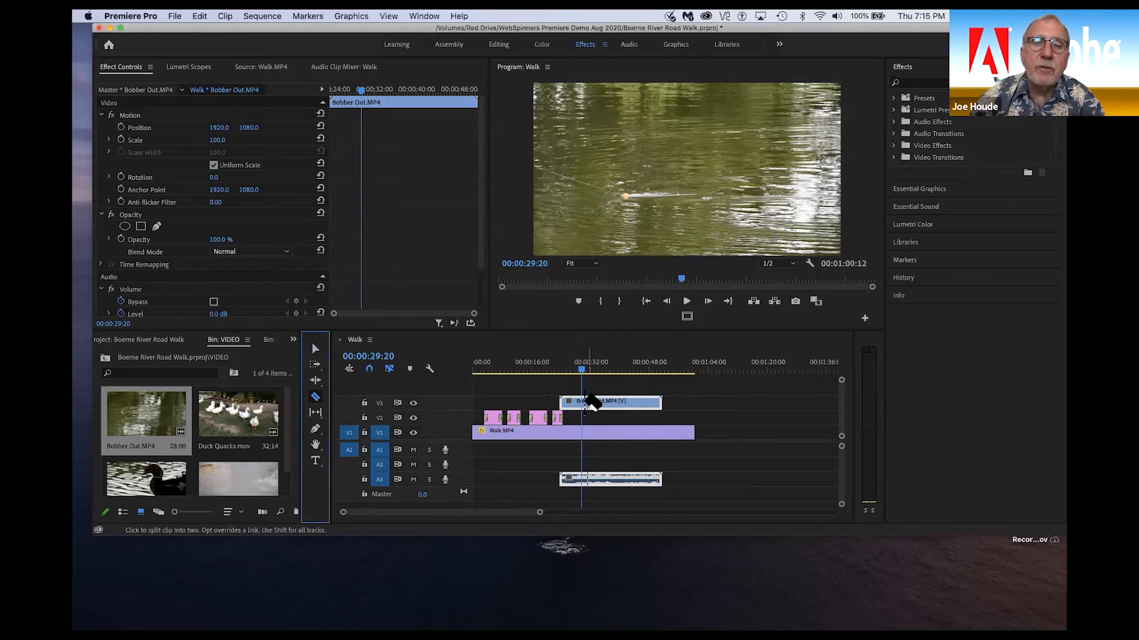
{"action": "left_click", "coordinate": [581, 402]}
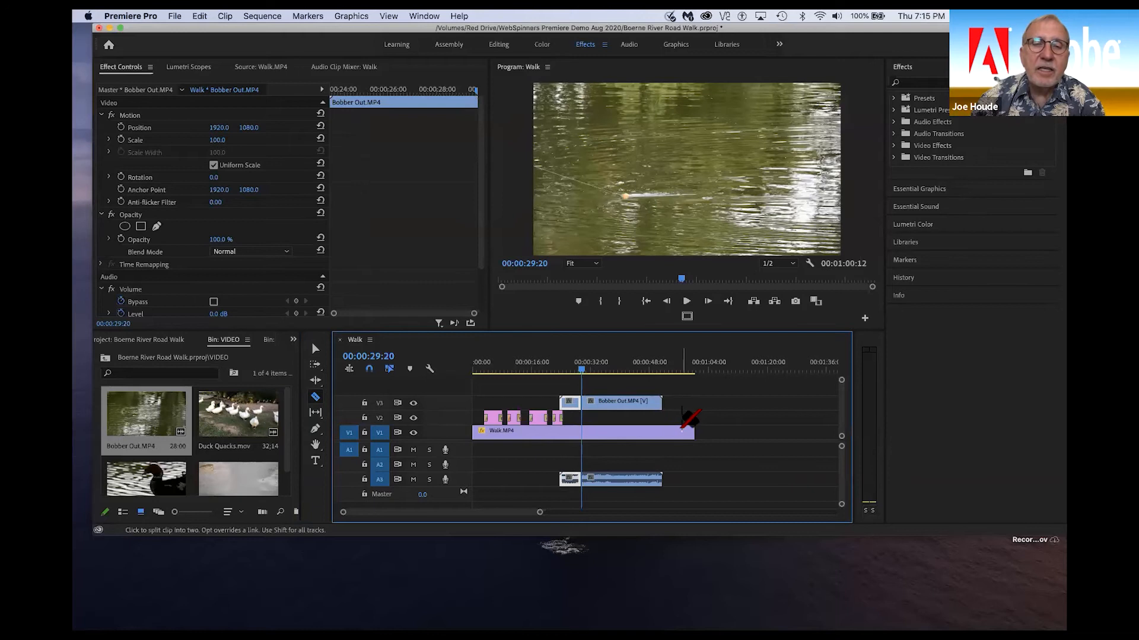
{"action": "left_click", "coordinate": [315, 349]}
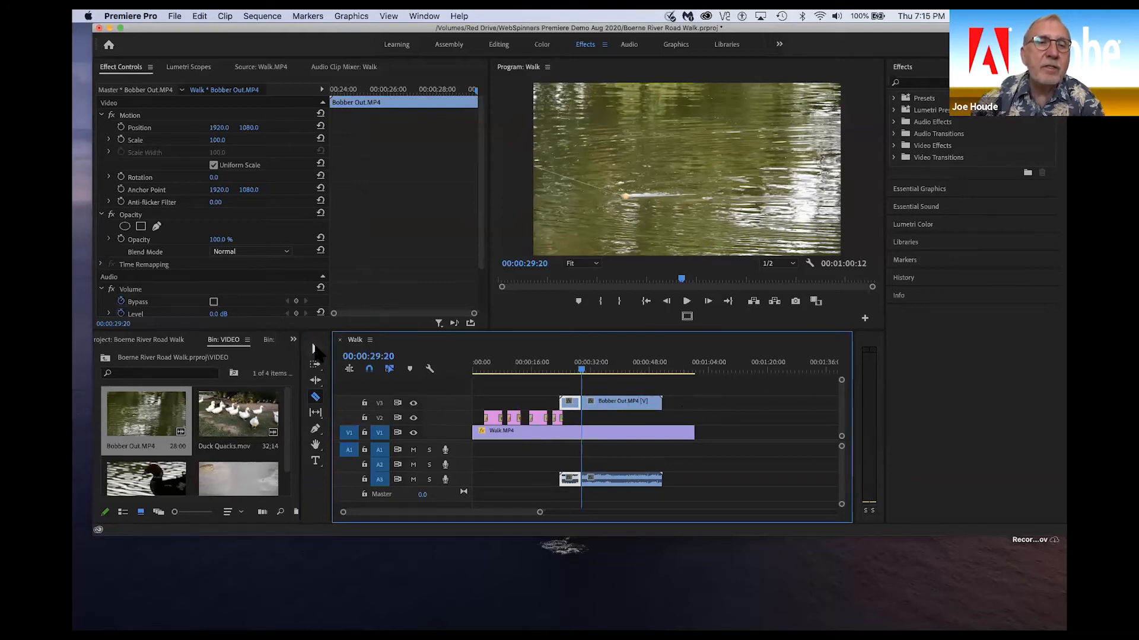
{"action": "left_click", "coordinate": [633, 408]}
{"action": "key", "text": "Delete"}
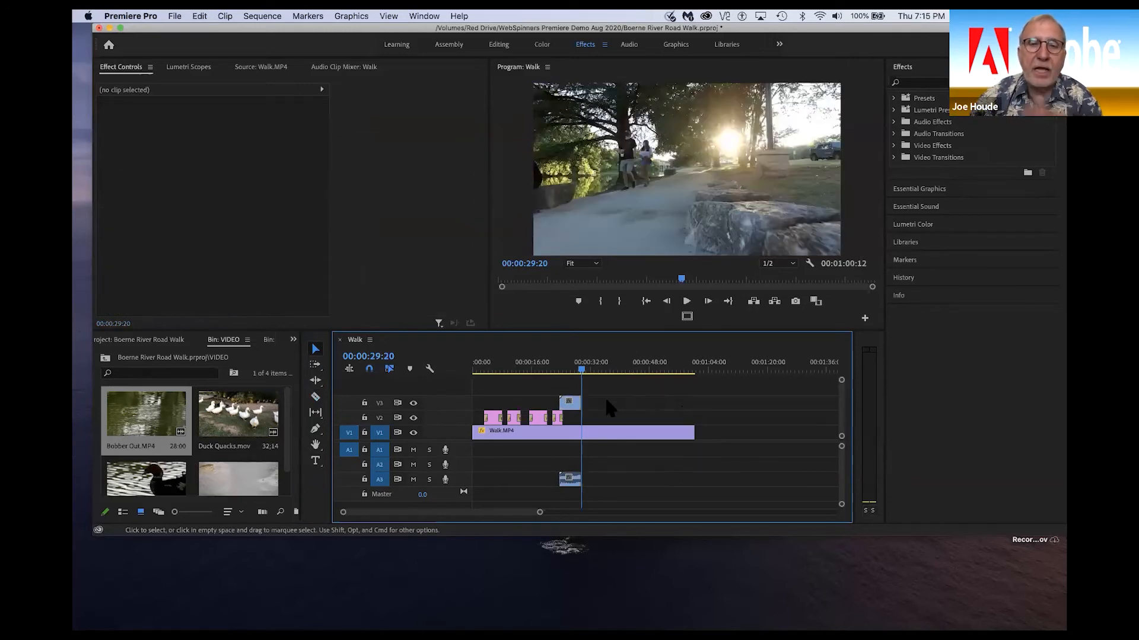
- Unlink the audio of the shortened Bobber Out.MP4 clip from its video and delete the audio on A3
{"action": "left_click", "coordinate": [577, 408]}
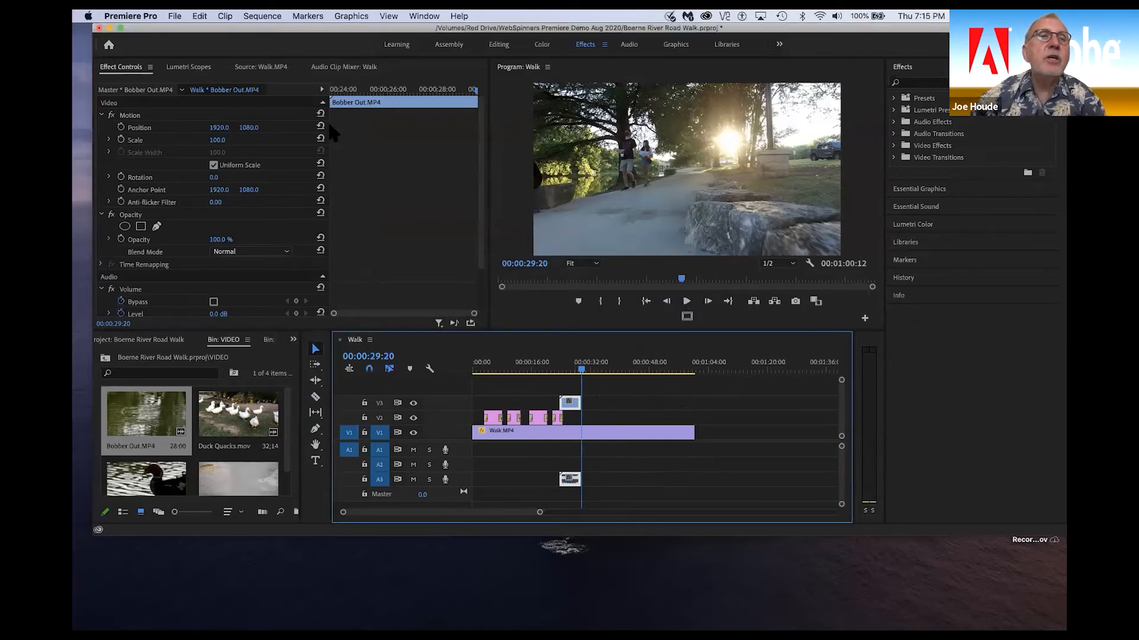
{"action": "left_click", "coordinate": [226, 17]}
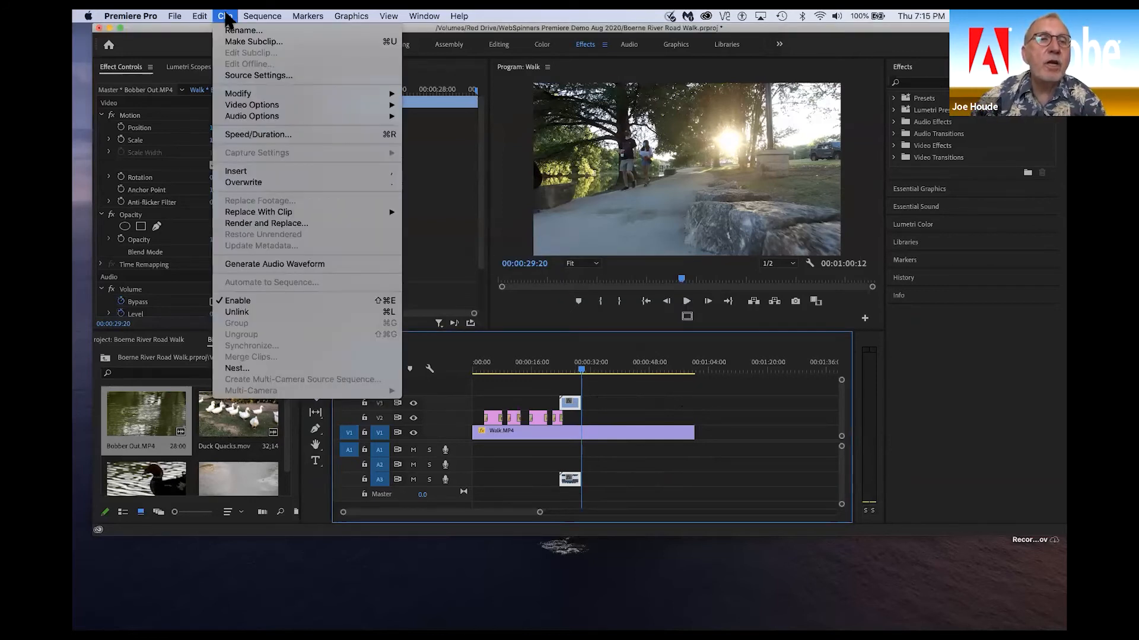
{"action": "left_click", "coordinate": [247, 312]}
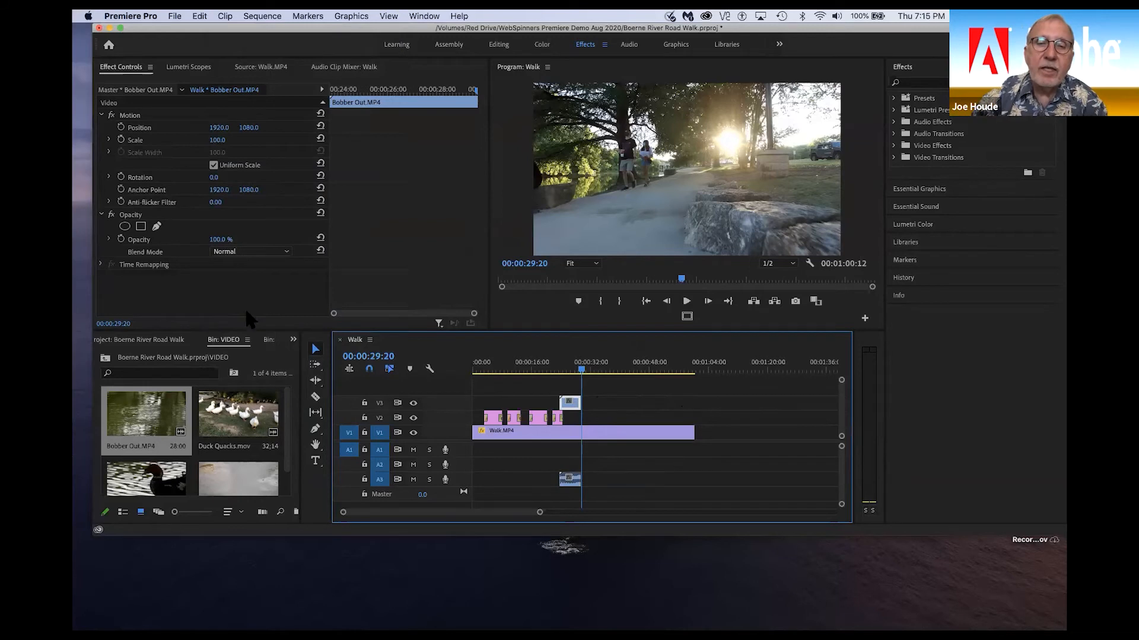
{"action": "left_click", "coordinate": [569, 481]}
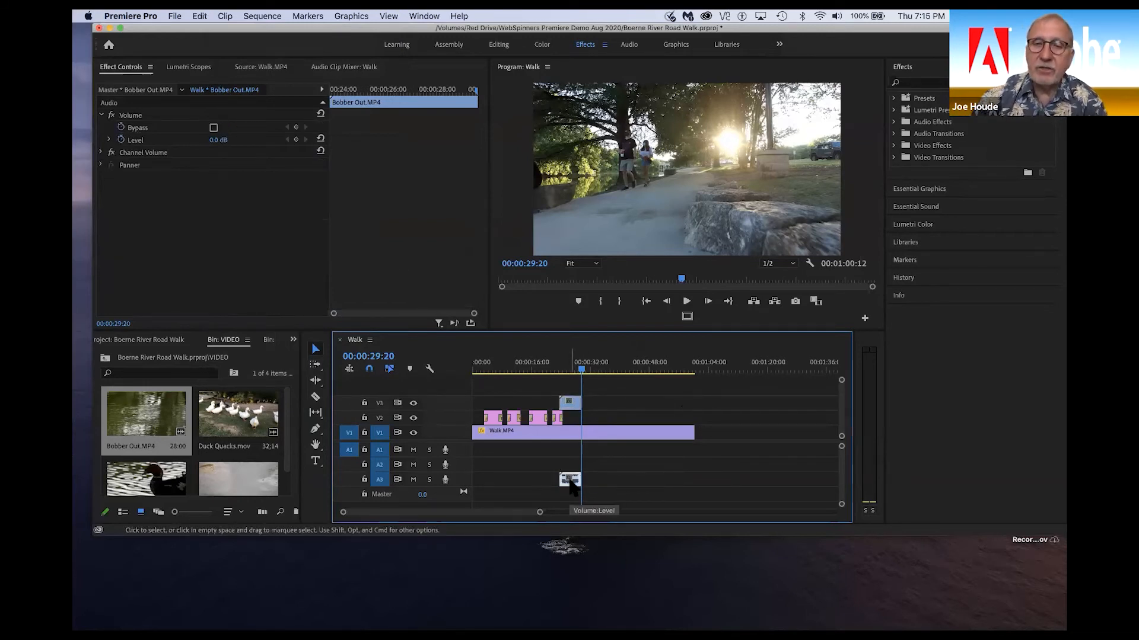
{"action": "key", "text": "Delete"}
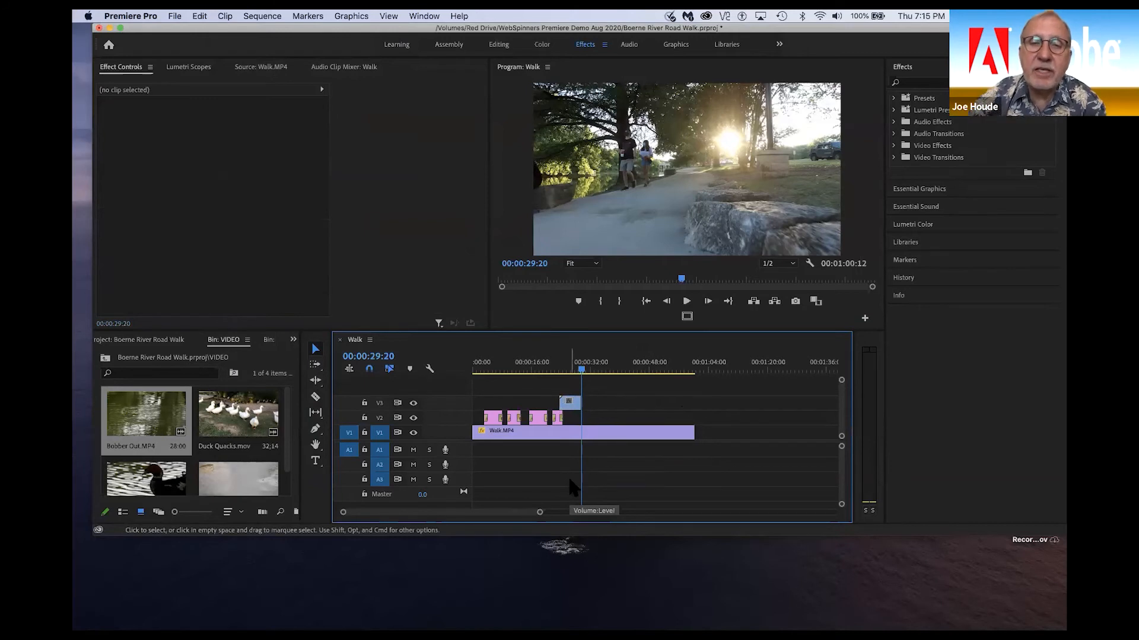
- Apply Cross Dissolve transitions to both ends of Bobber Out.MP4 and play from 00:00:19:27 to preview them
{"action": "left_click", "coordinate": [574, 405]}
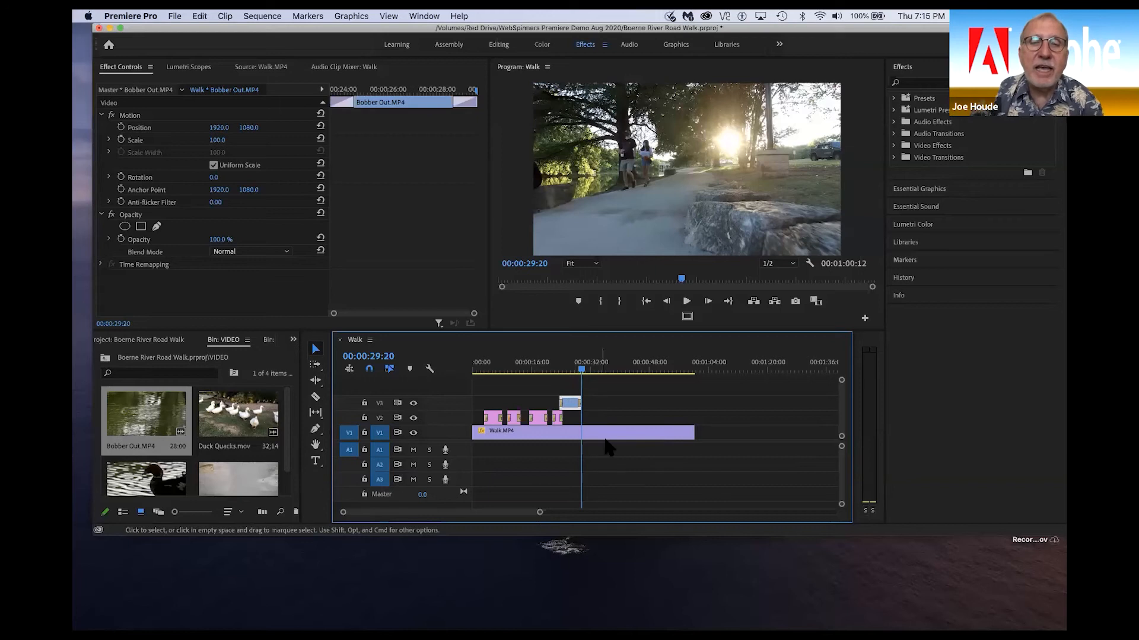
{"action": "left_click", "coordinate": [546, 362]}
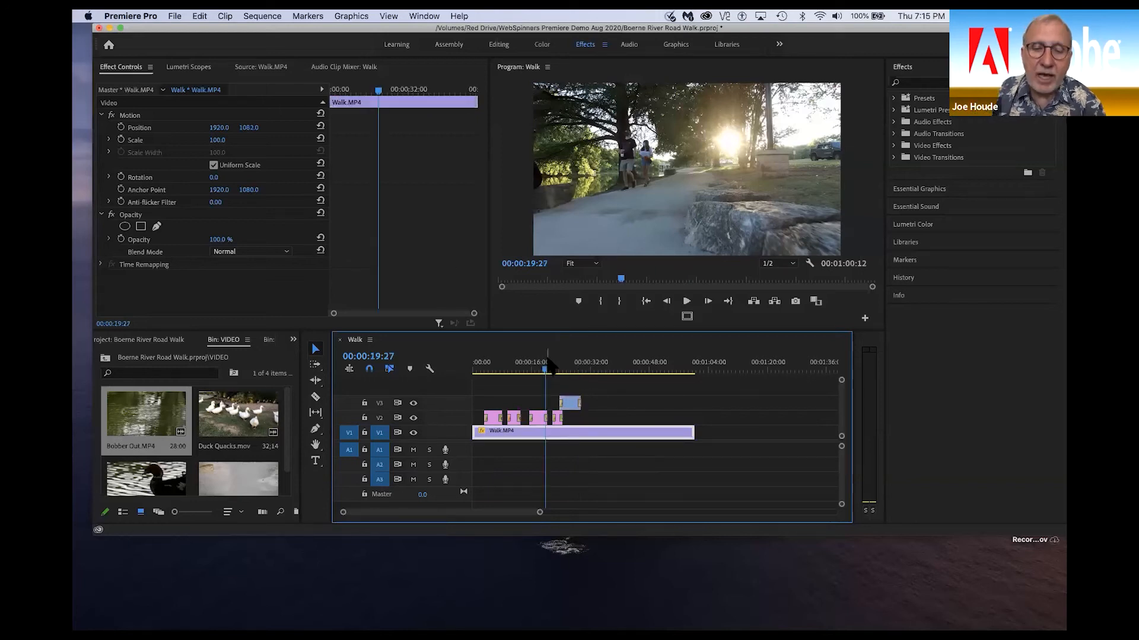
{"action": "key", "text": "space"}
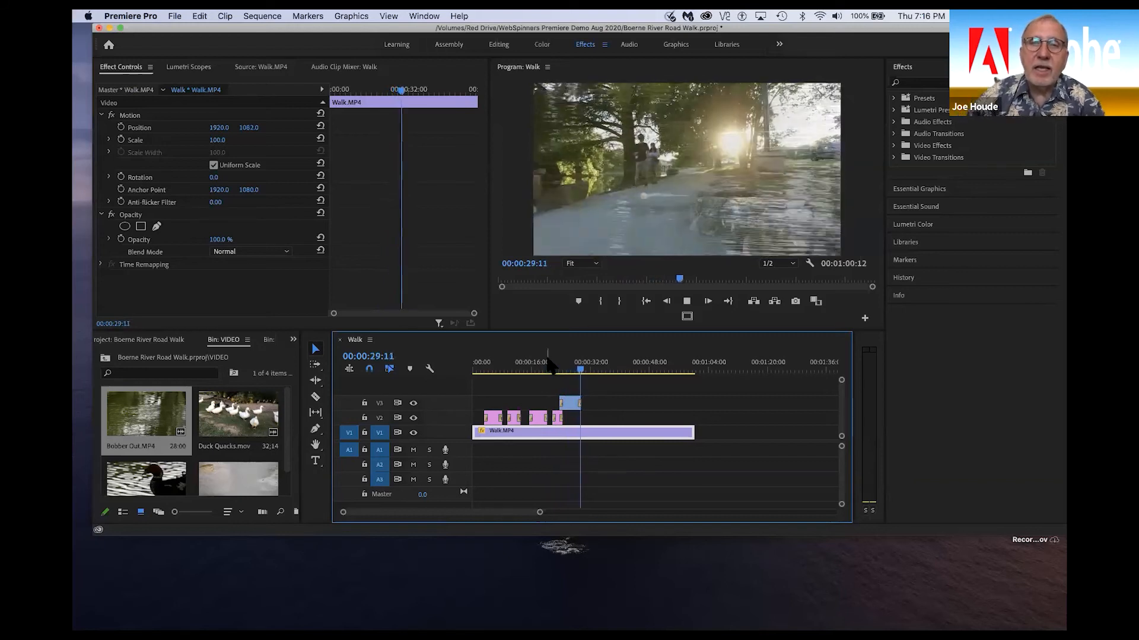
{"action": "key", "text": "space"}
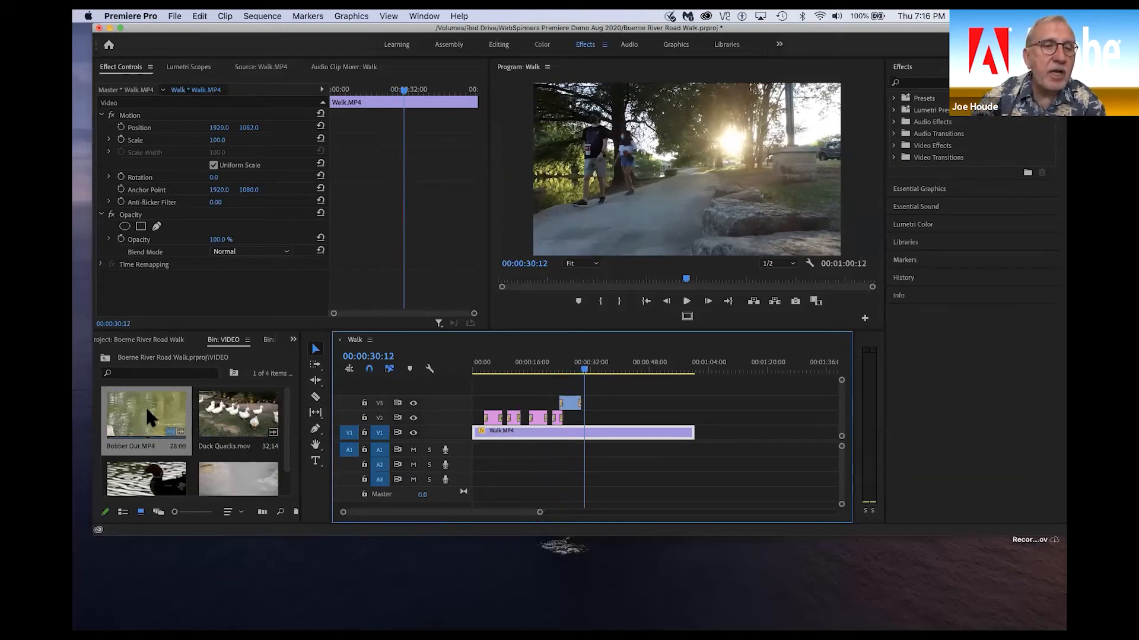
- Mark a 00:00:04:10 section of Turtle swimming.MP4 from the VIDEO bin and place only its video on V2 at 00:00:30:12
{"action": "scroll", "coordinate": [147, 411], "scroll_direction": "down", "scroll_amount": 2}
{"action": "left_click", "coordinate": [241, 450]}
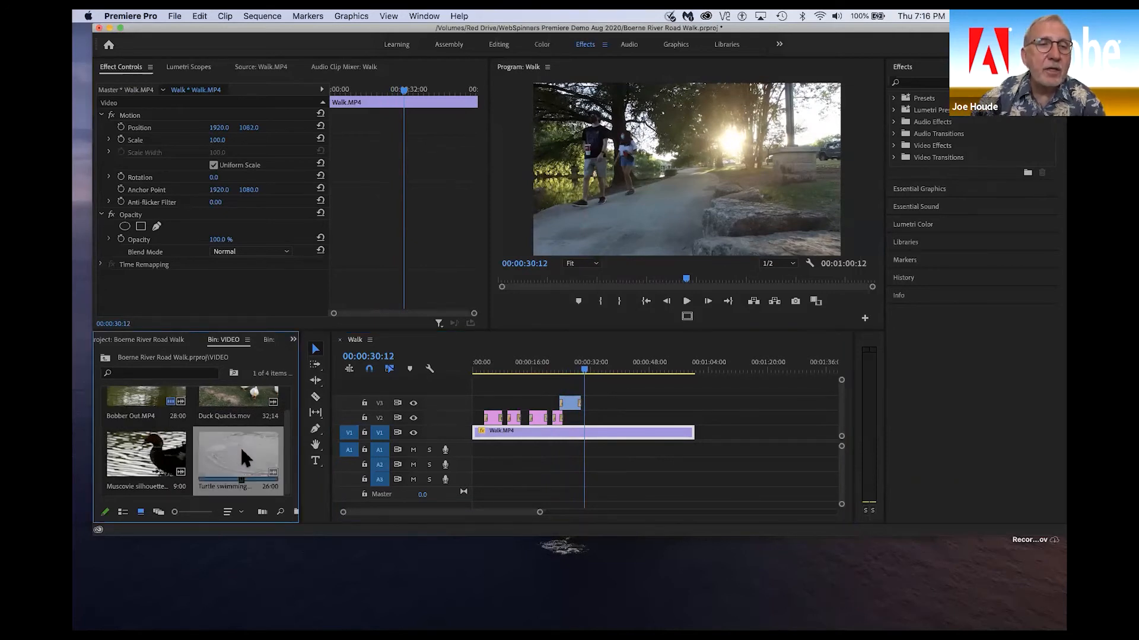
{"action": "double_click", "coordinate": [240, 446]}
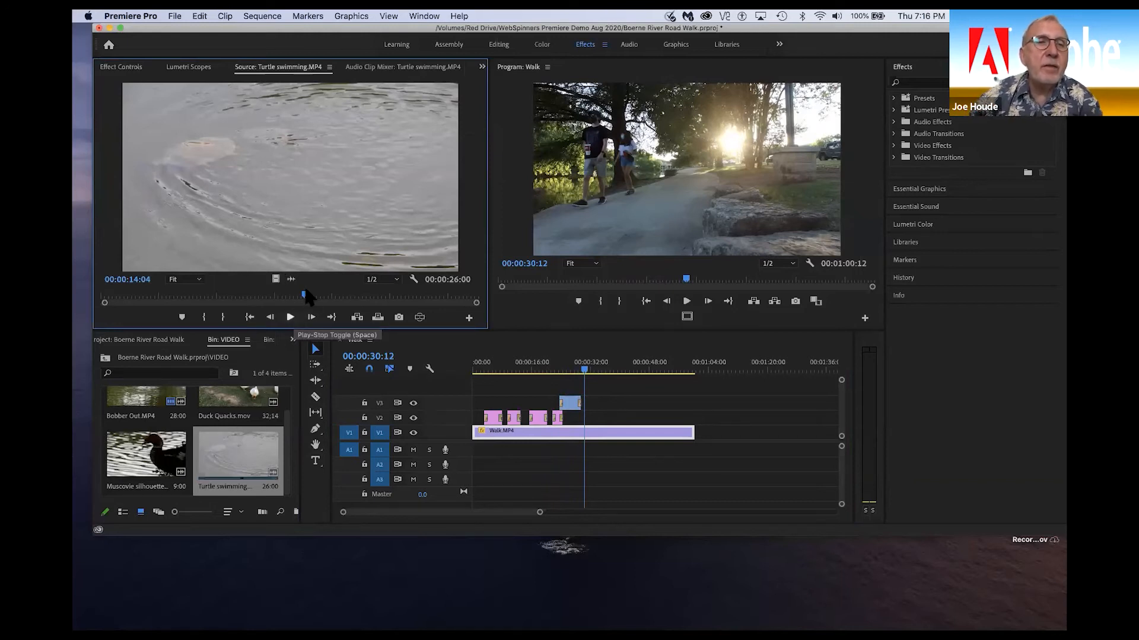
{"action": "left_click_drag", "start_coordinate": [305, 297], "coordinate": [115, 299]}
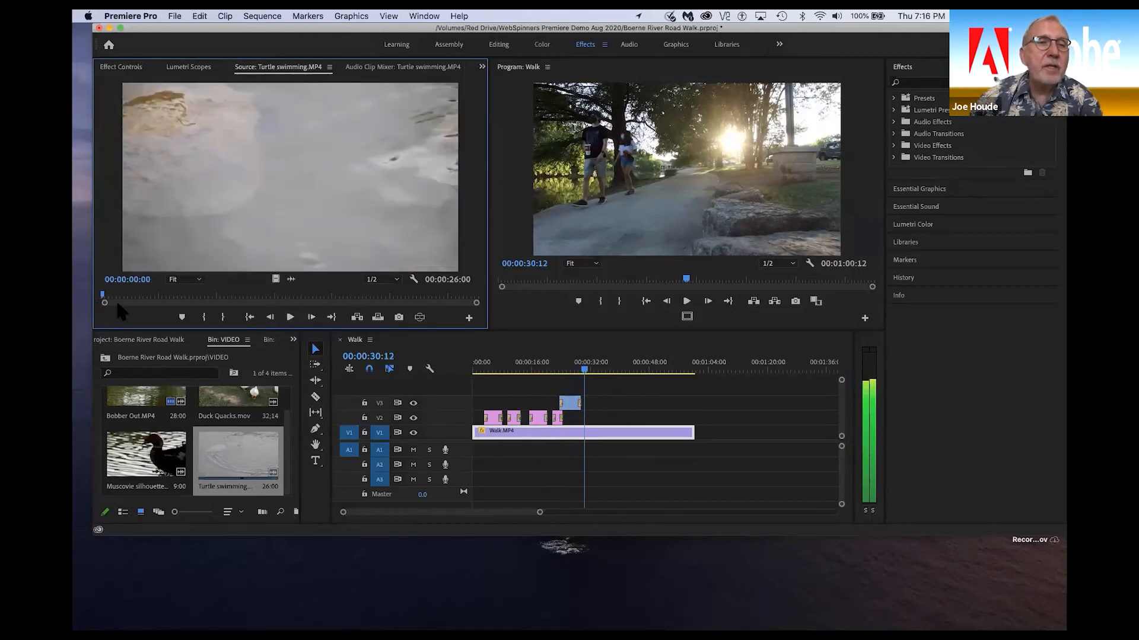
{"action": "left_click", "coordinate": [290, 317]}
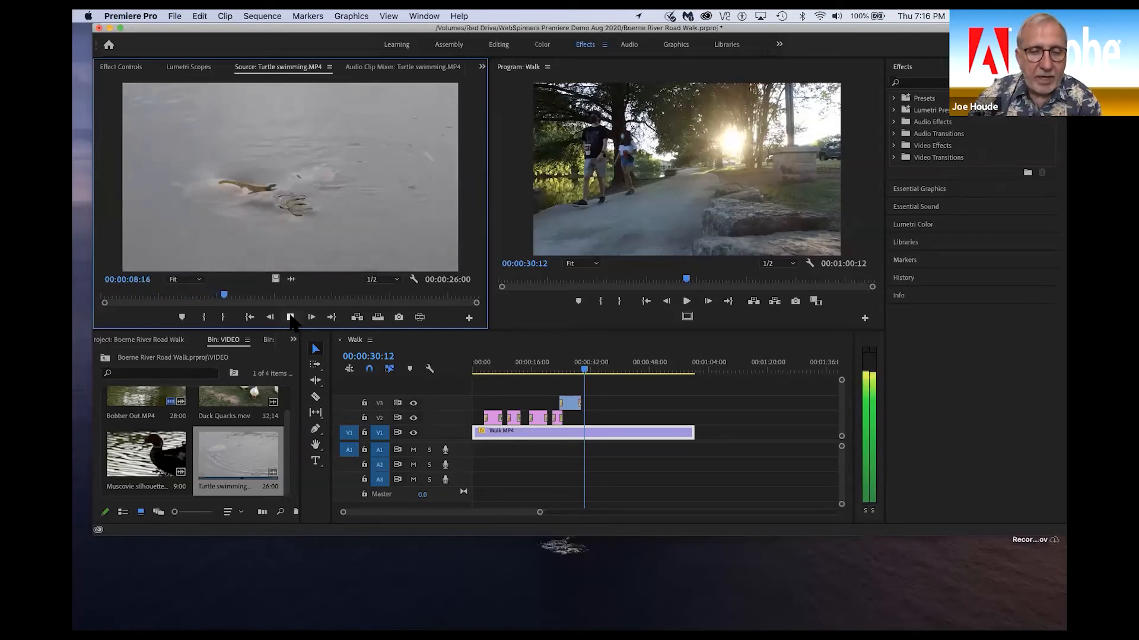
{"action": "key", "text": "i"}
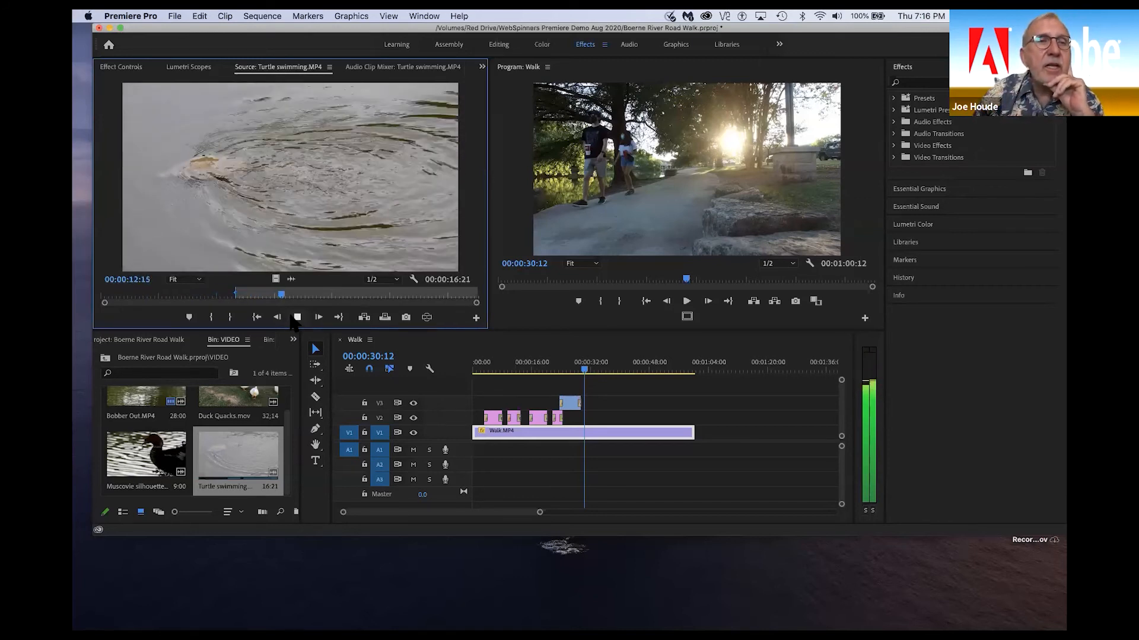
{"action": "key", "text": "o"}
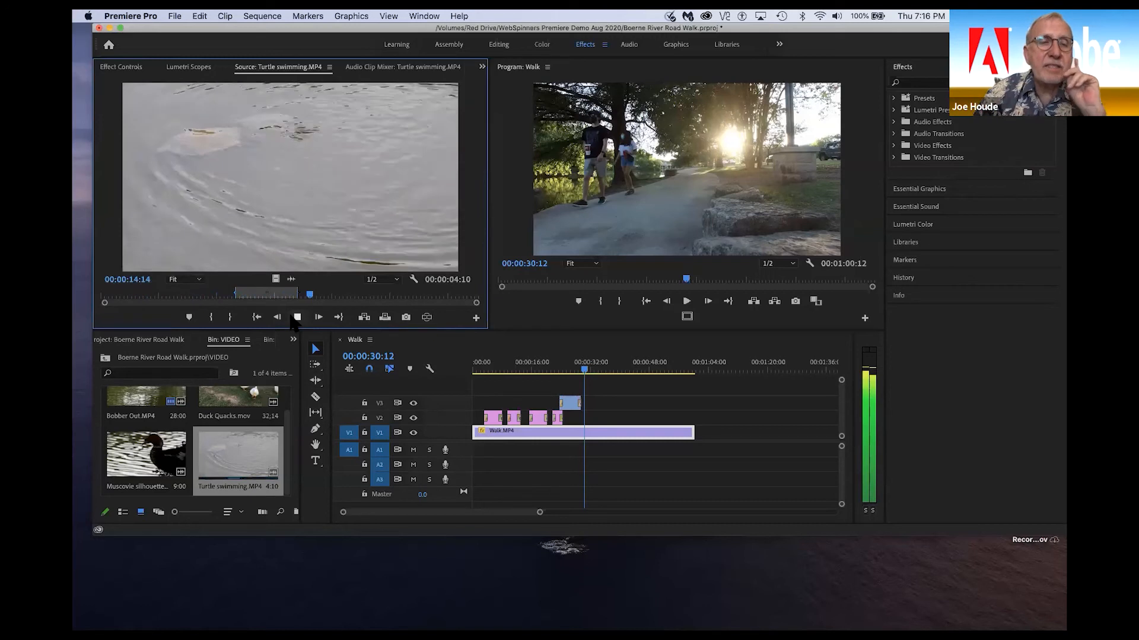
{"action": "left_click", "coordinate": [296, 318]}
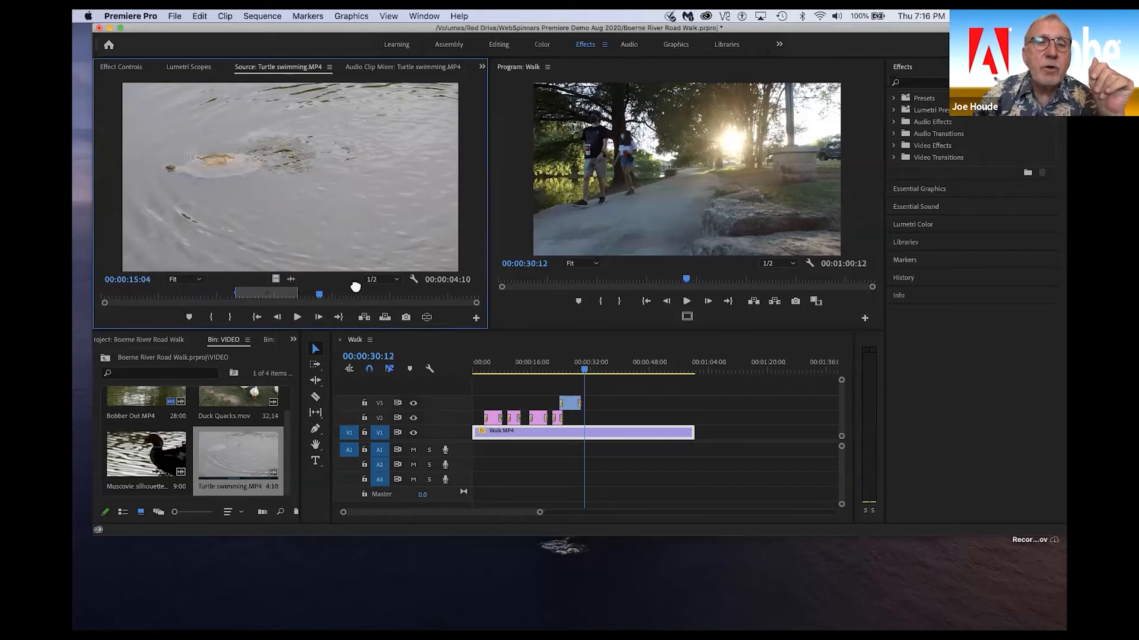
{"action": "left_click_drag", "start_coordinate": [551, 369], "coordinate": [593, 415]}
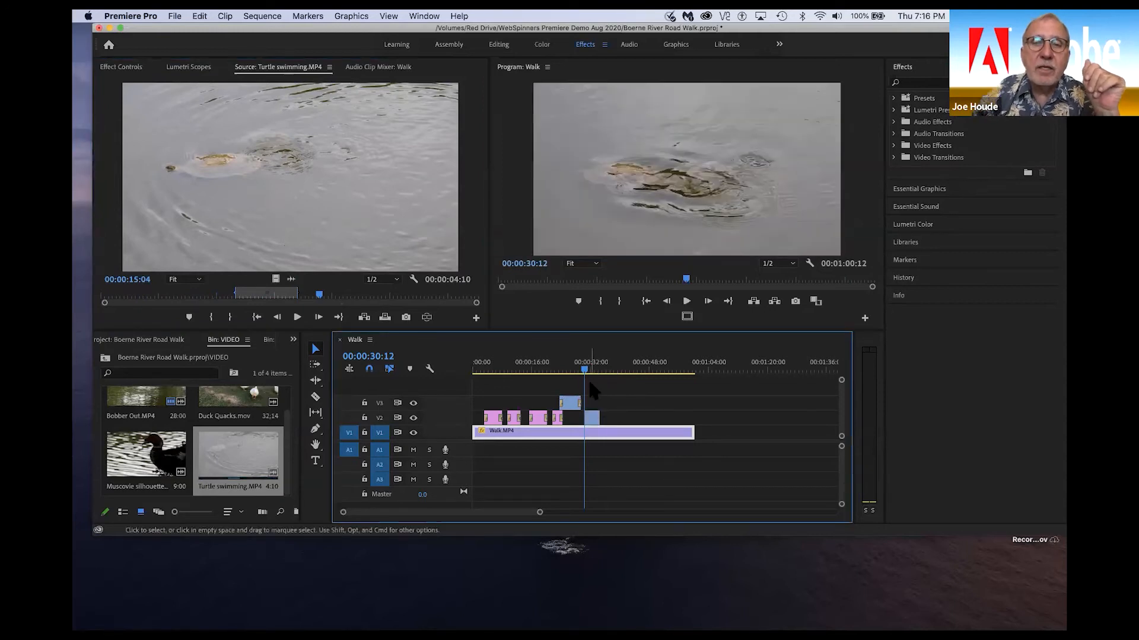
- Apply Cross Dissolve transitions to both ends of Turtle swimming.MP4 and play from 00:00:25:16 to preview them
{"action": "left_click", "coordinate": [596, 418]}
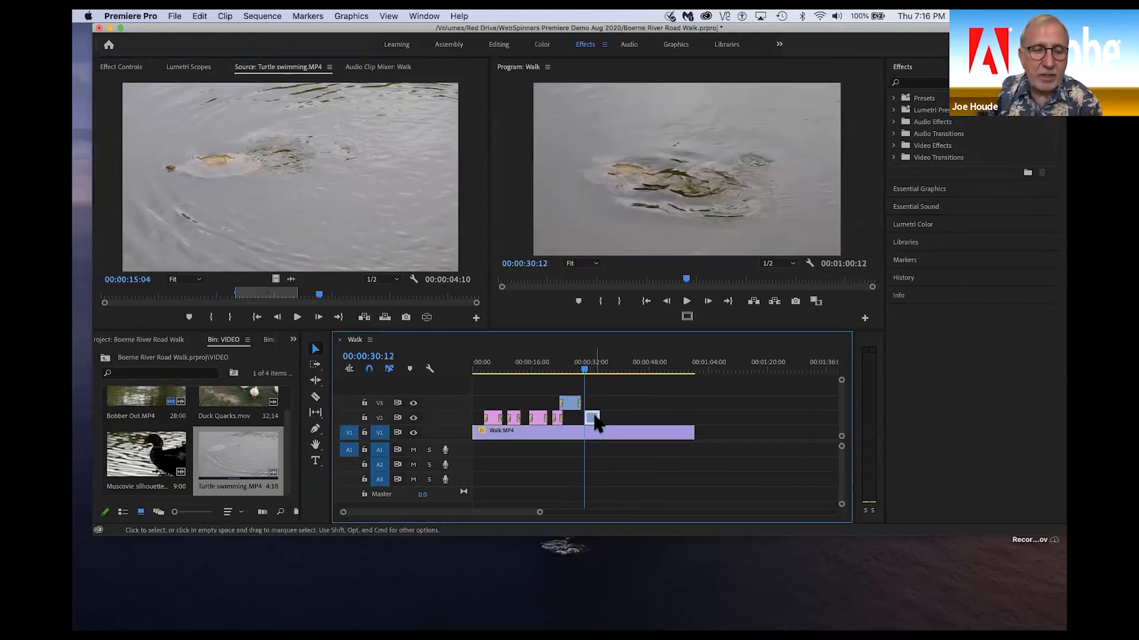
{"action": "key", "text": "super+d"}
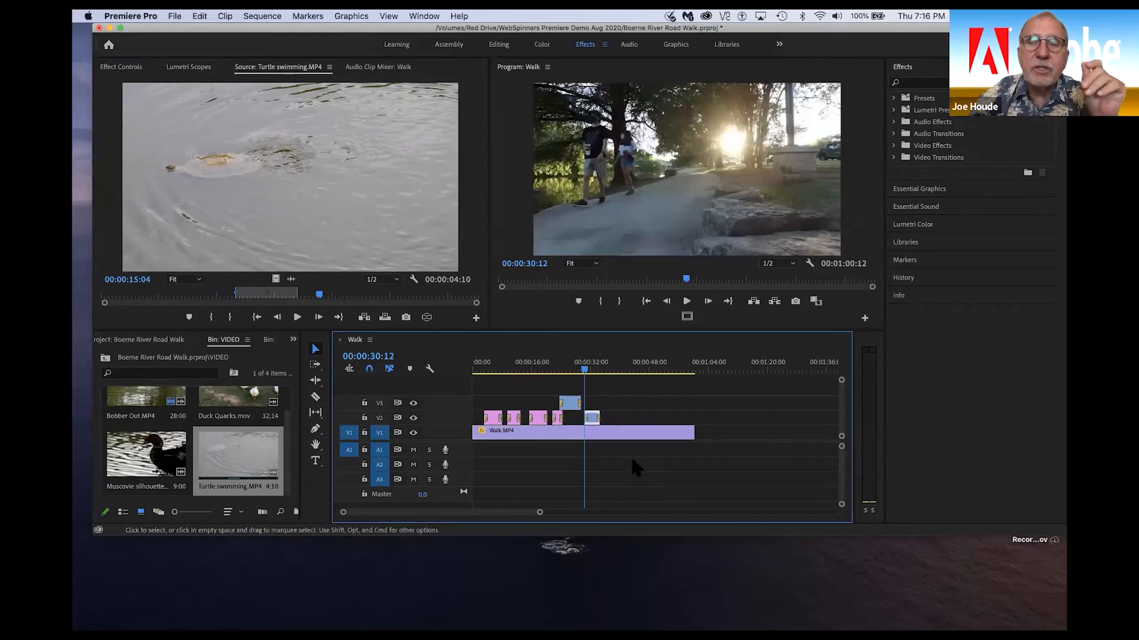
{"action": "left_click_drag", "start_coordinate": [585, 371], "coordinate": [567, 374]}
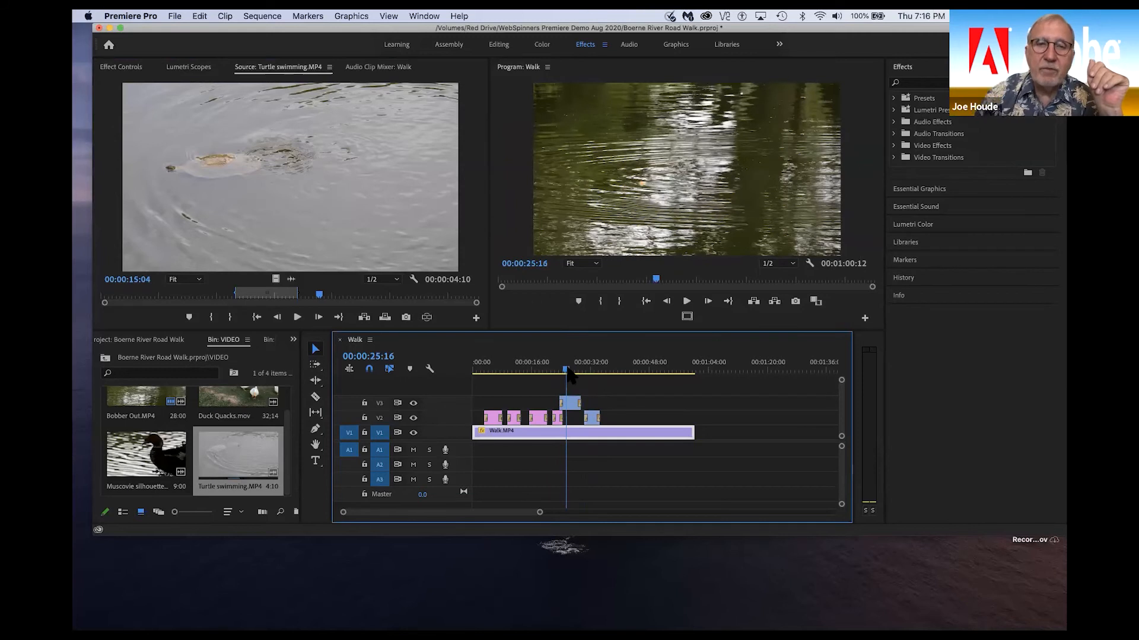
{"action": "key", "text": "space"}
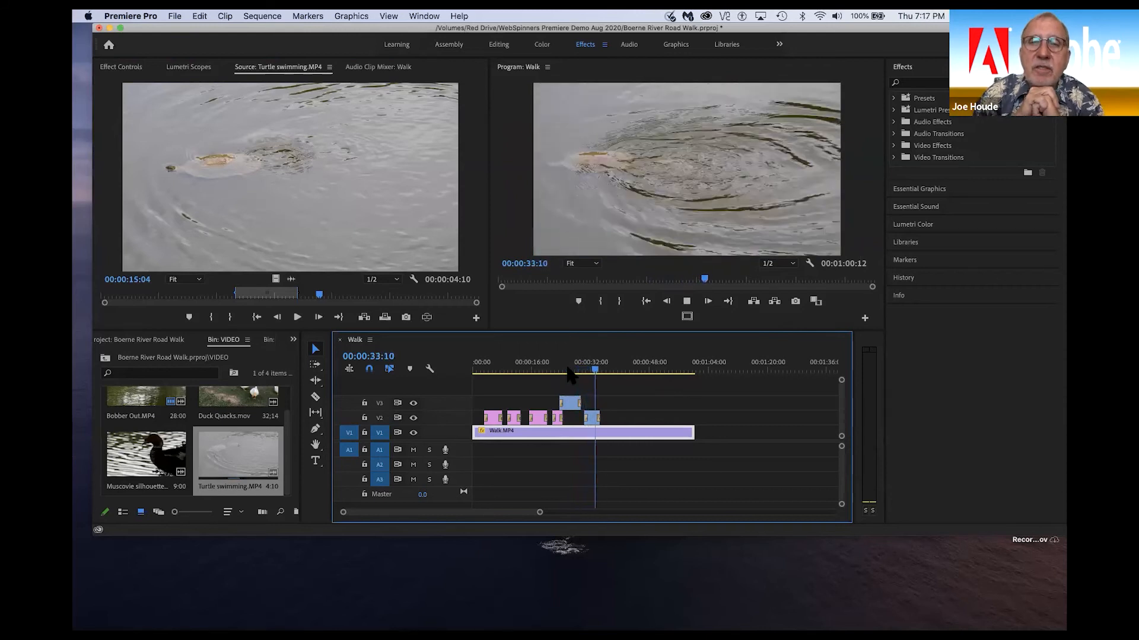
{"action": "key", "text": "space"}
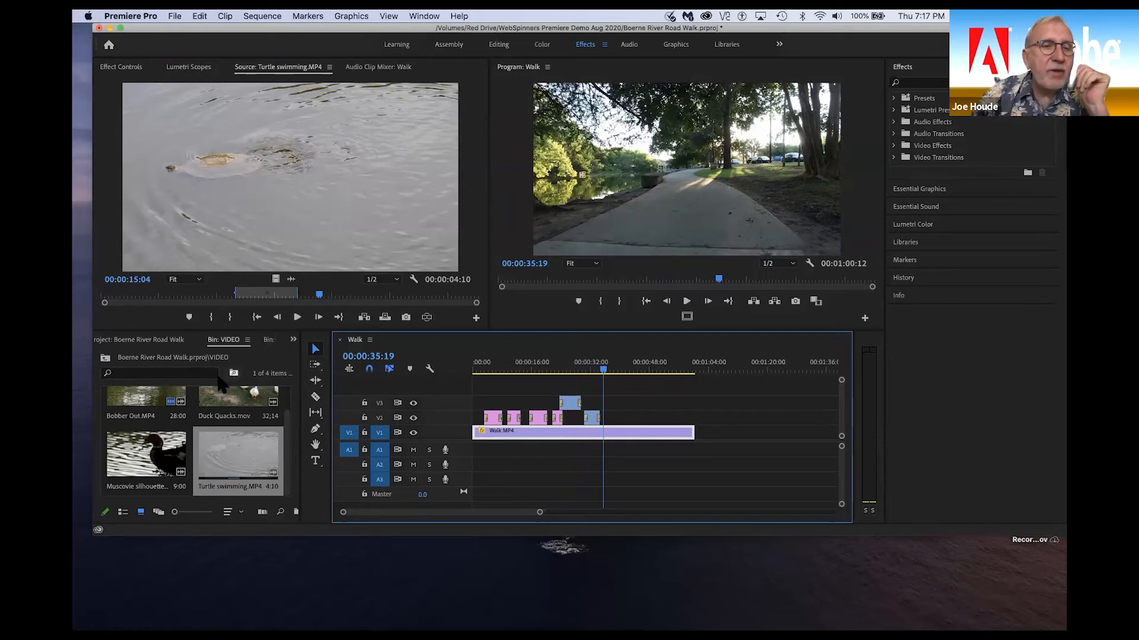
- Place Allie Carved.jpg from the IMAGES bin on V2, starting shortly after 00:00:35:19
{"action": "left_click", "coordinate": [107, 364]}
{"action": "left_click", "coordinate": [106, 359]}
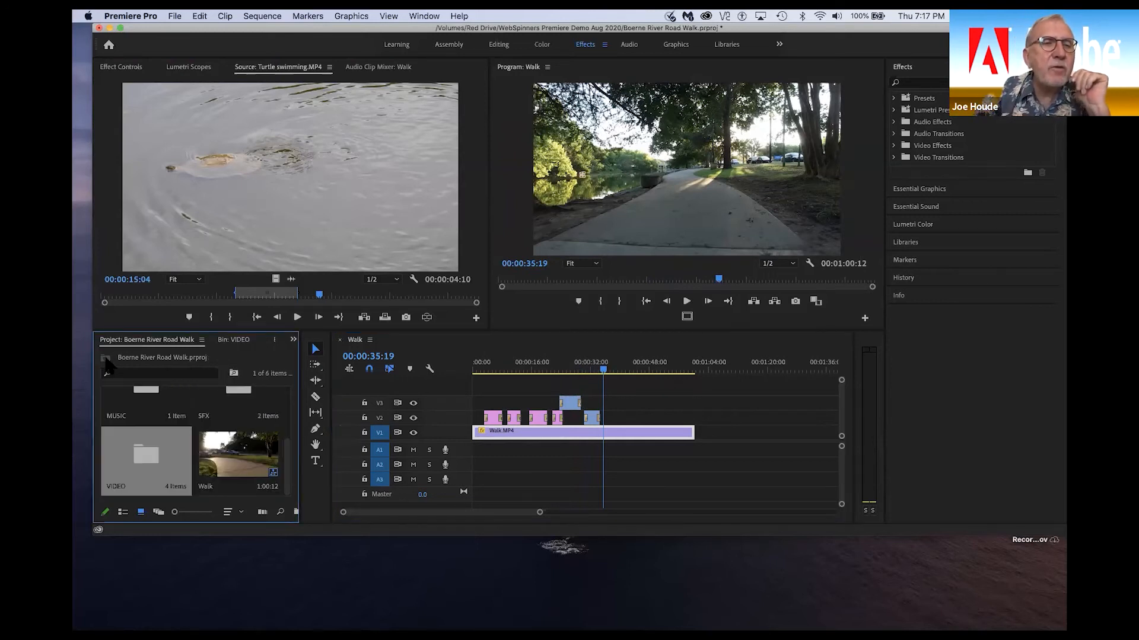
{"action": "scroll", "coordinate": [241, 399], "scroll_direction": "up", "scroll_amount": 2}
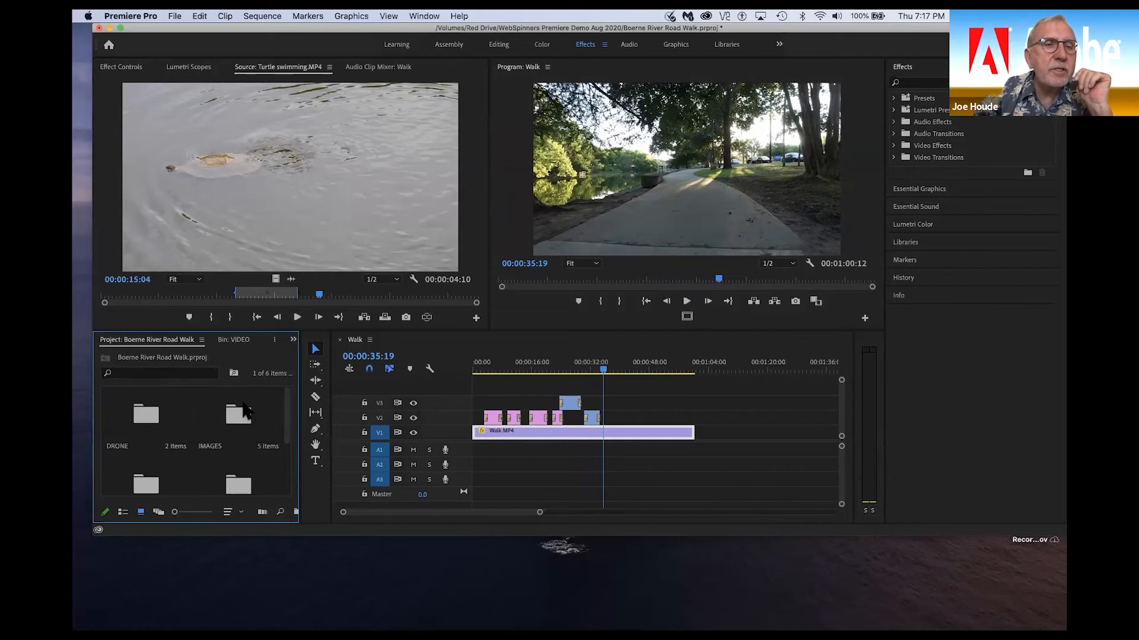
{"action": "double_click", "coordinate": [237, 412]}
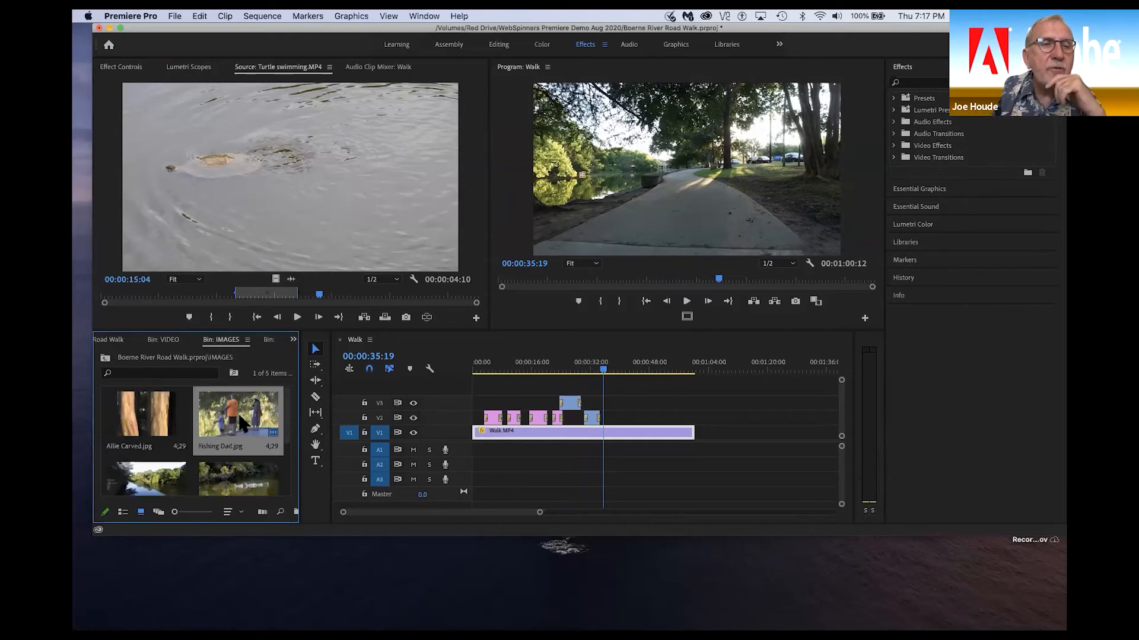
{"action": "left_click", "coordinate": [148, 417]}
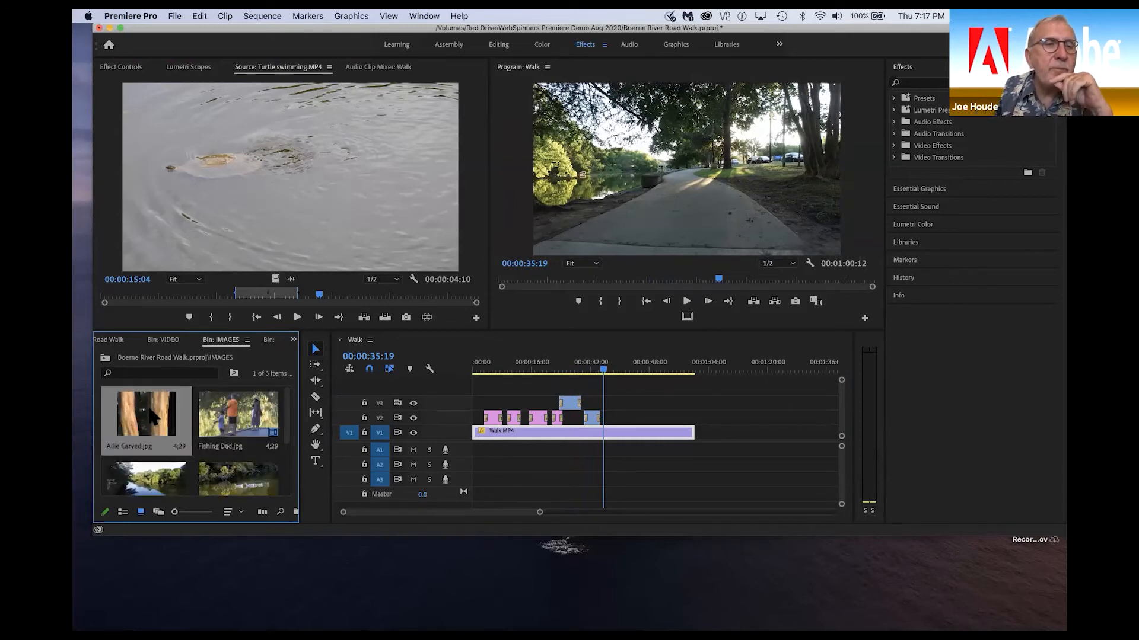
{"action": "left_click_drag", "start_coordinate": [153, 417], "coordinate": [615, 418]}
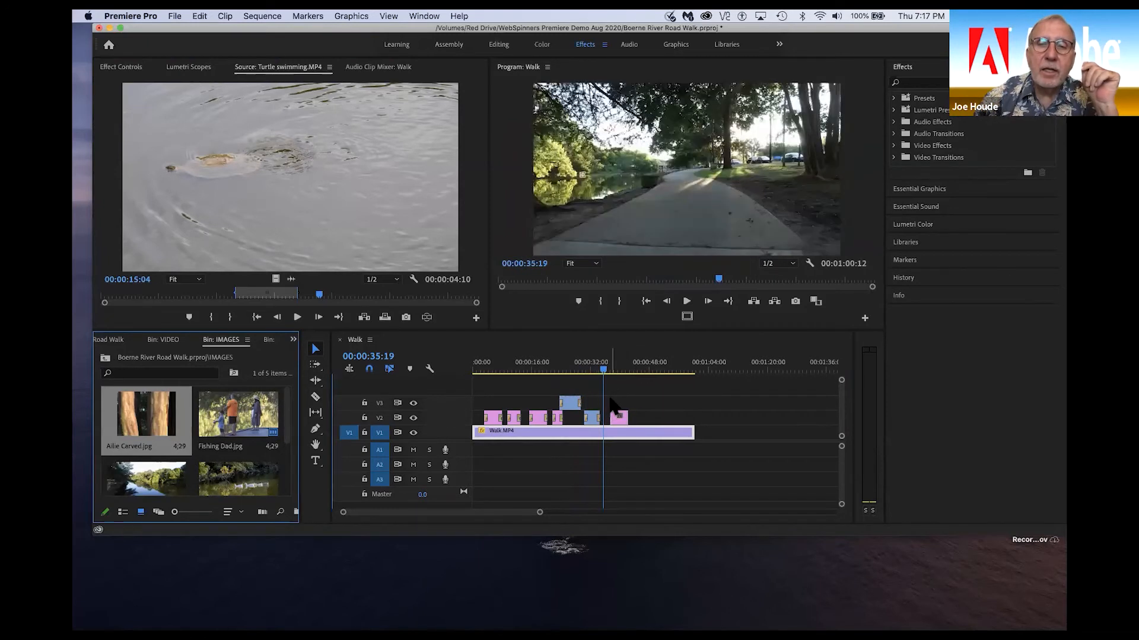
- Add Position and Scale keyframes to Allie Carved.jpg on V2 at 00:00:39:01, and move both keyframes to the clip's start
{"action": "left_click_drag", "start_coordinate": [615, 371], "coordinate": [621, 403]}
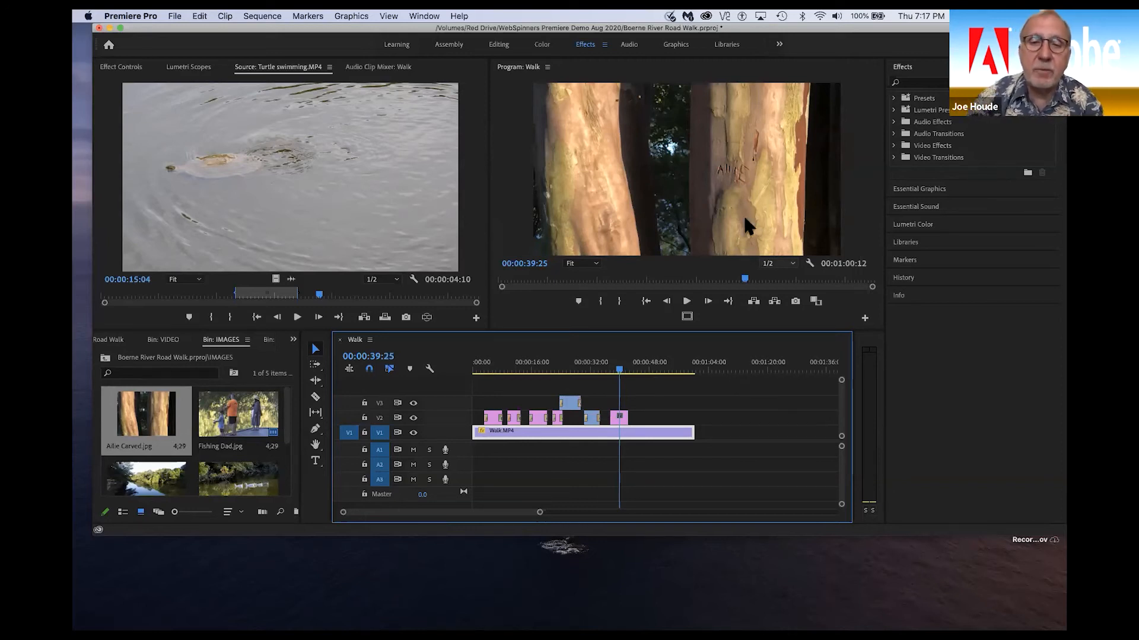
{"action": "left_click", "coordinate": [618, 418]}
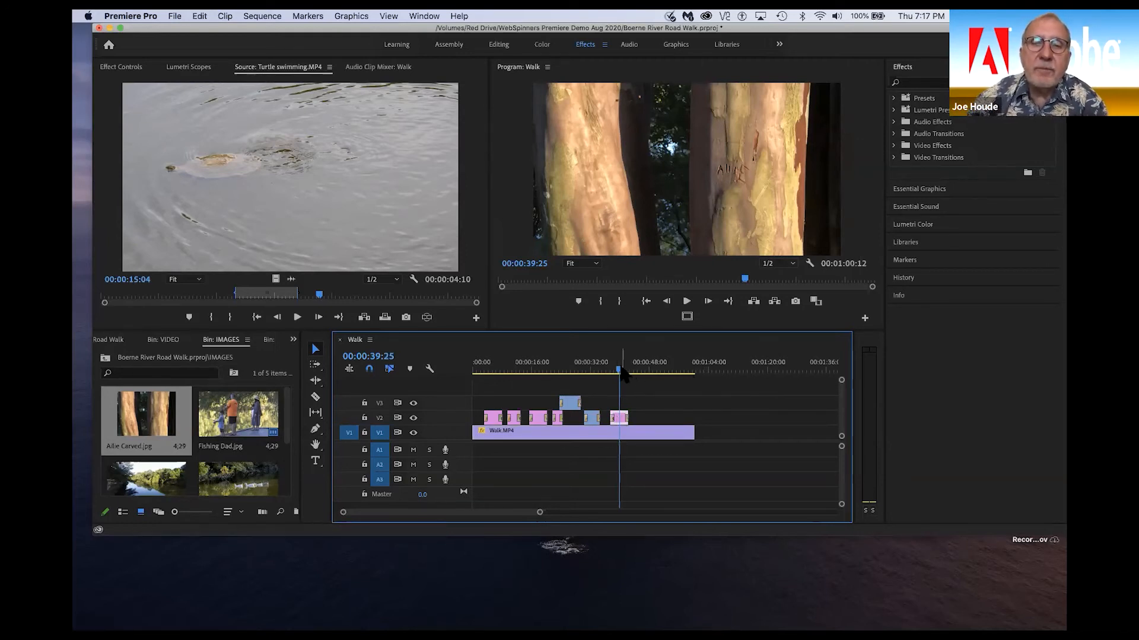
{"action": "left_click_drag", "start_coordinate": [619, 371], "coordinate": [615, 372]}
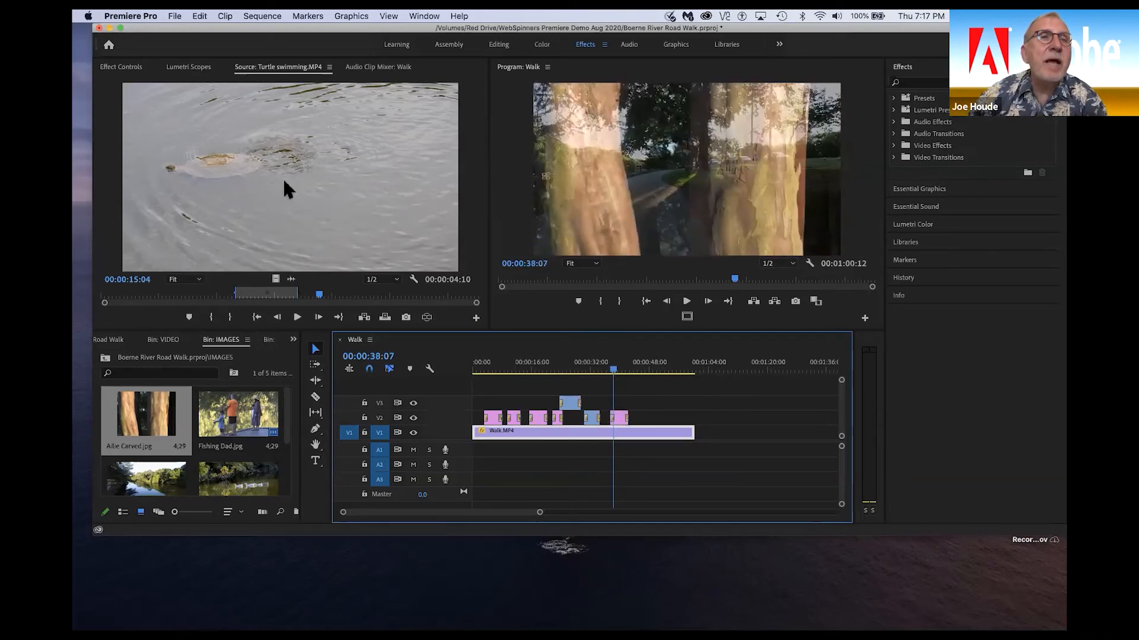
{"action": "left_click", "coordinate": [120, 67]}
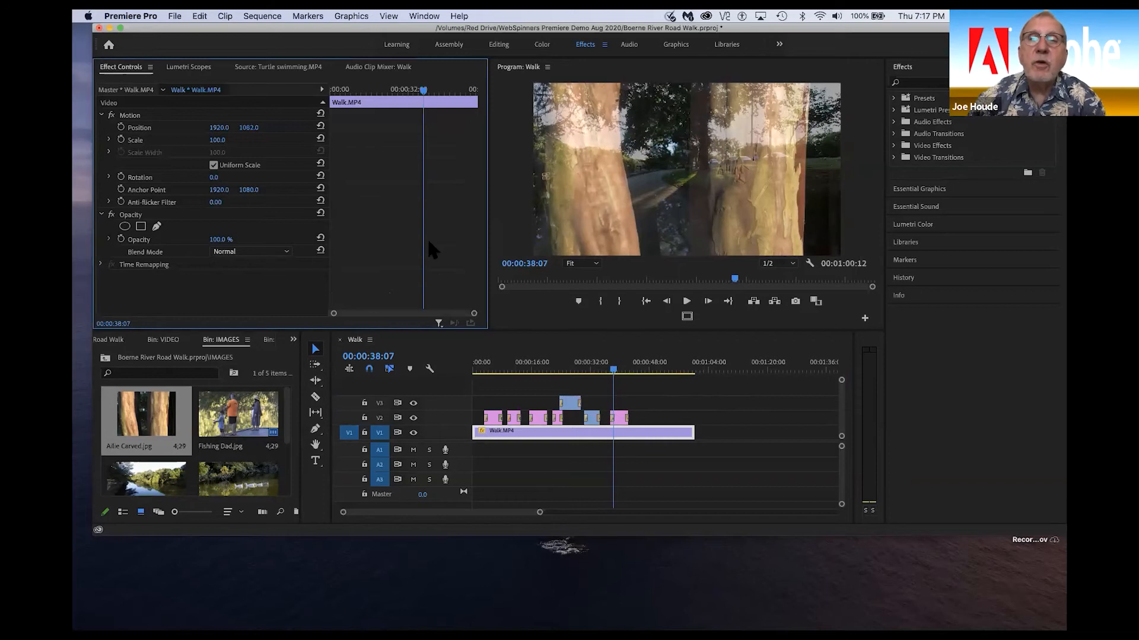
{"action": "left_click", "coordinate": [618, 420]}
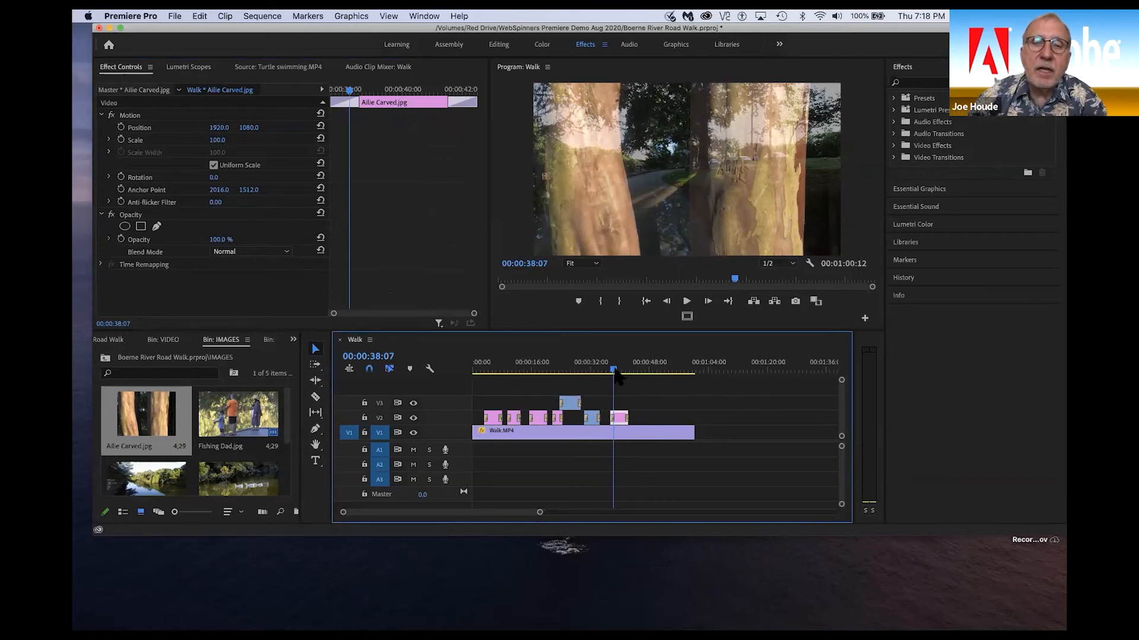
{"action": "left_click_drag", "start_coordinate": [615, 370], "coordinate": [617, 370]}
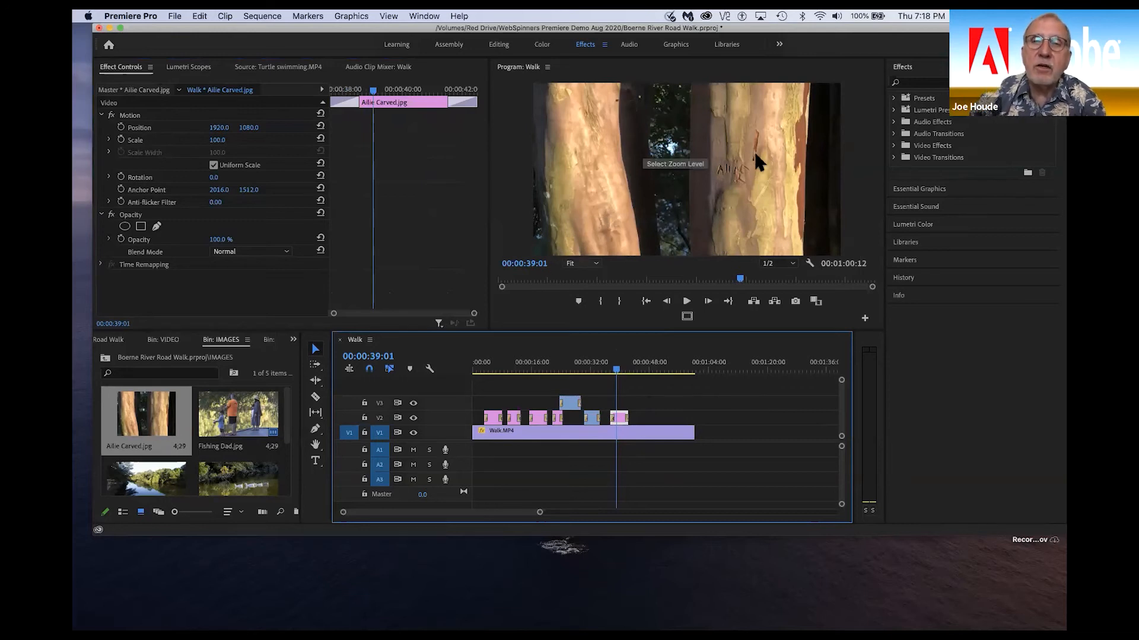
{"action": "left_click", "coordinate": [121, 127]}
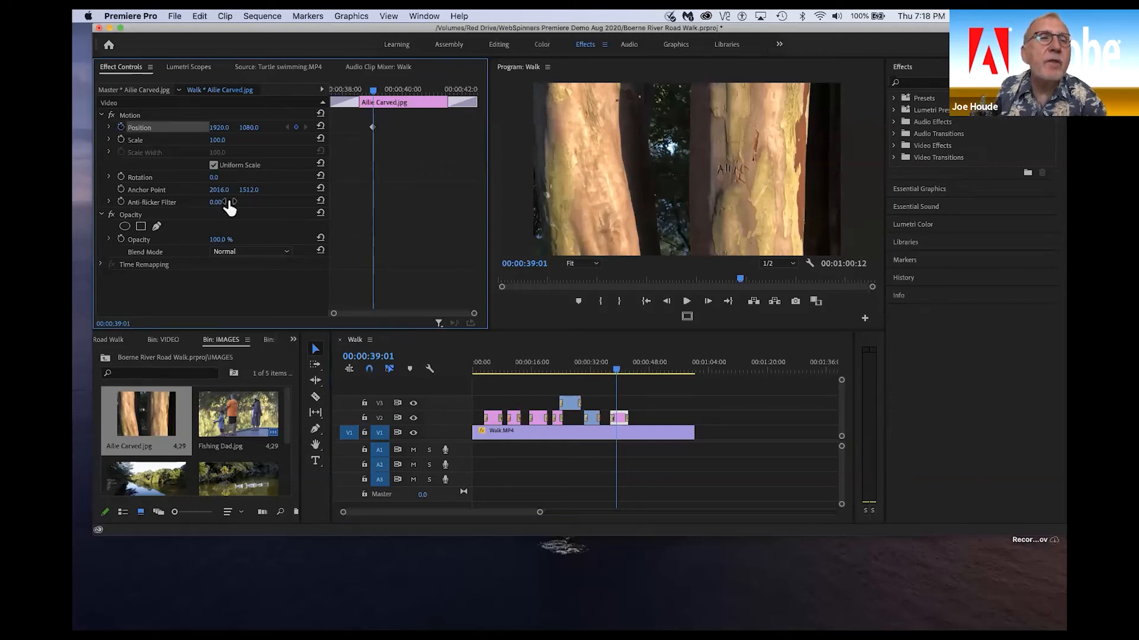
{"action": "left_click", "coordinate": [121, 140]}
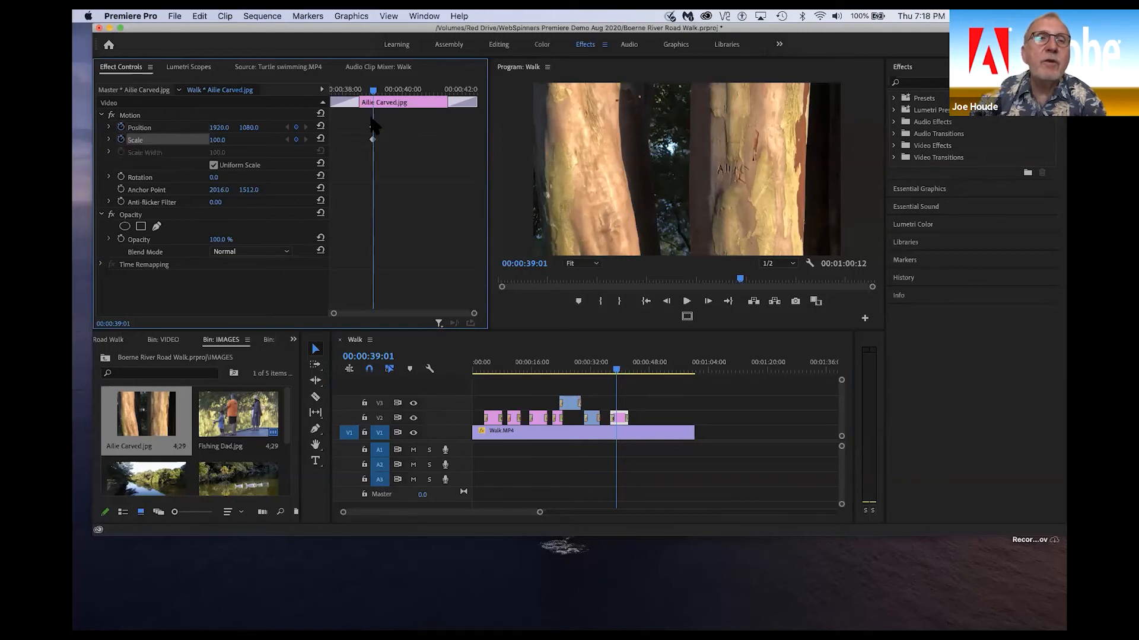
{"action": "left_click_drag", "start_coordinate": [365, 123], "coordinate": [380, 141]}
{"action": "left_click_drag", "start_coordinate": [334, 145], "coordinate": [329, 147]}
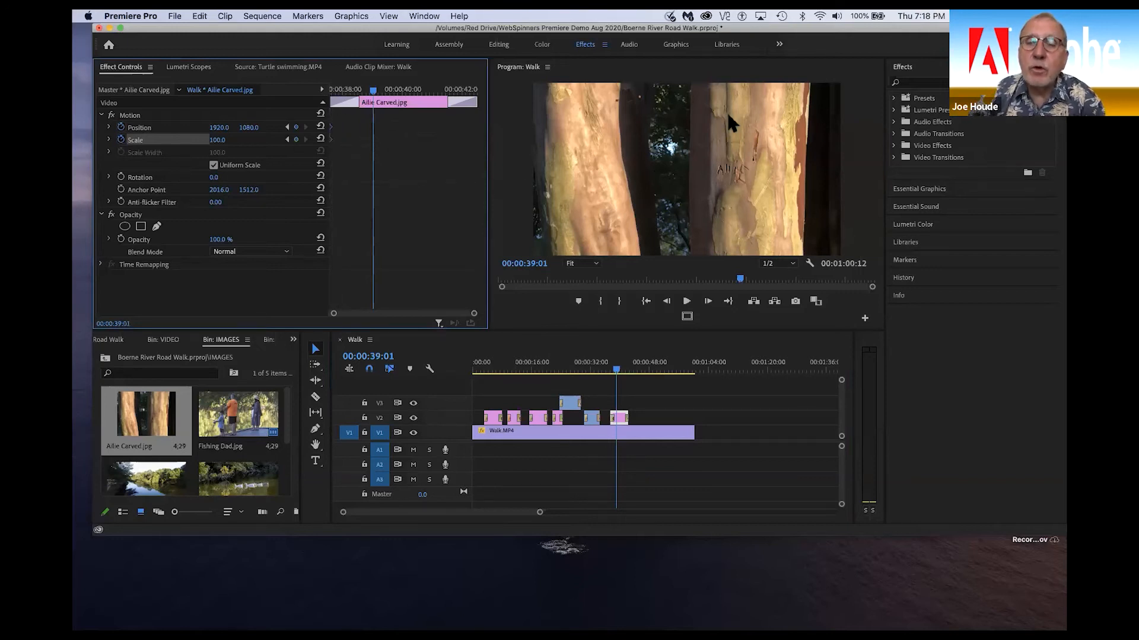
- At 00:00:41:03, set Allie Carved.jpg's Scale to 207 and its horizontal Position to 844, framing the carved name
{"action": "left_click_drag", "start_coordinate": [617, 370], "coordinate": [626, 378]}
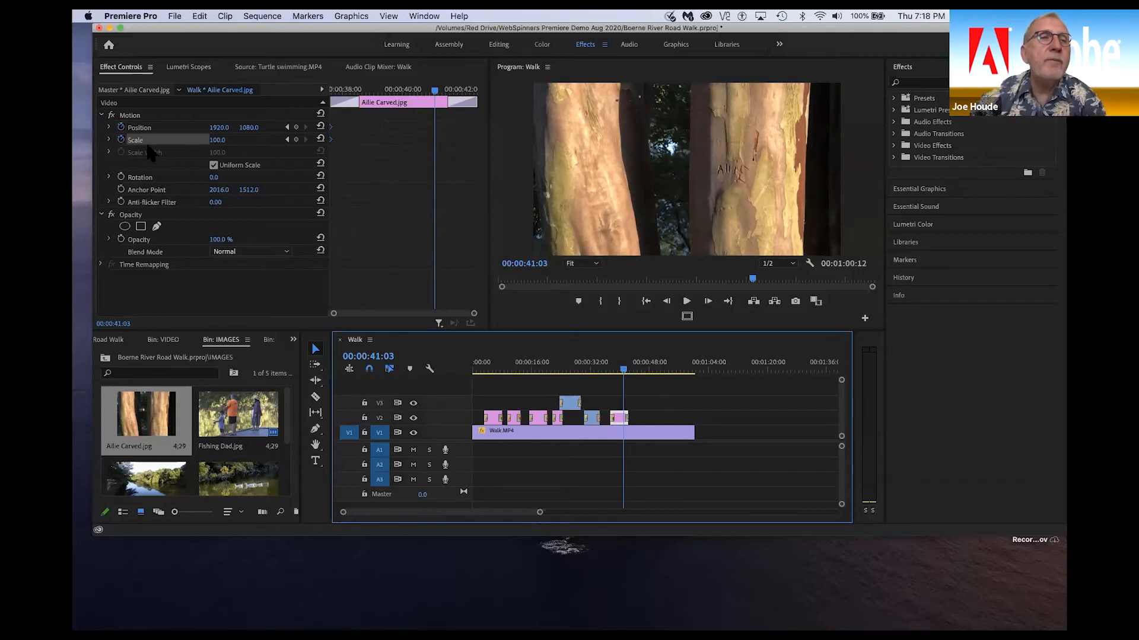
{"action": "left_click", "coordinate": [218, 140]}
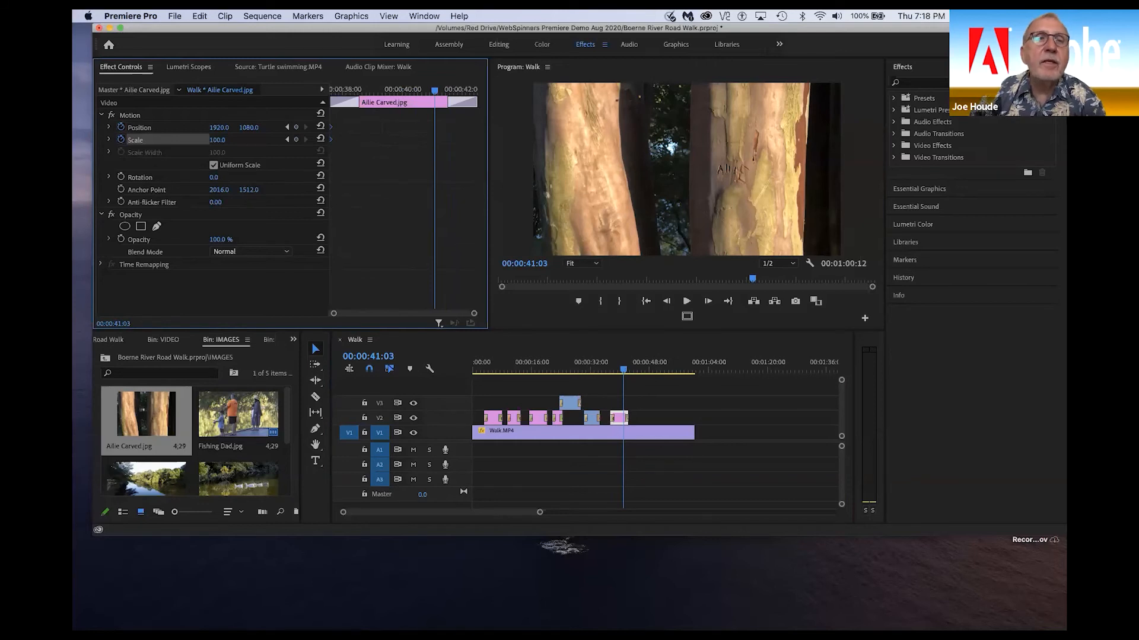
{"action": "left_click_drag", "start_coordinate": [219, 140], "coordinate": [282, 140]}
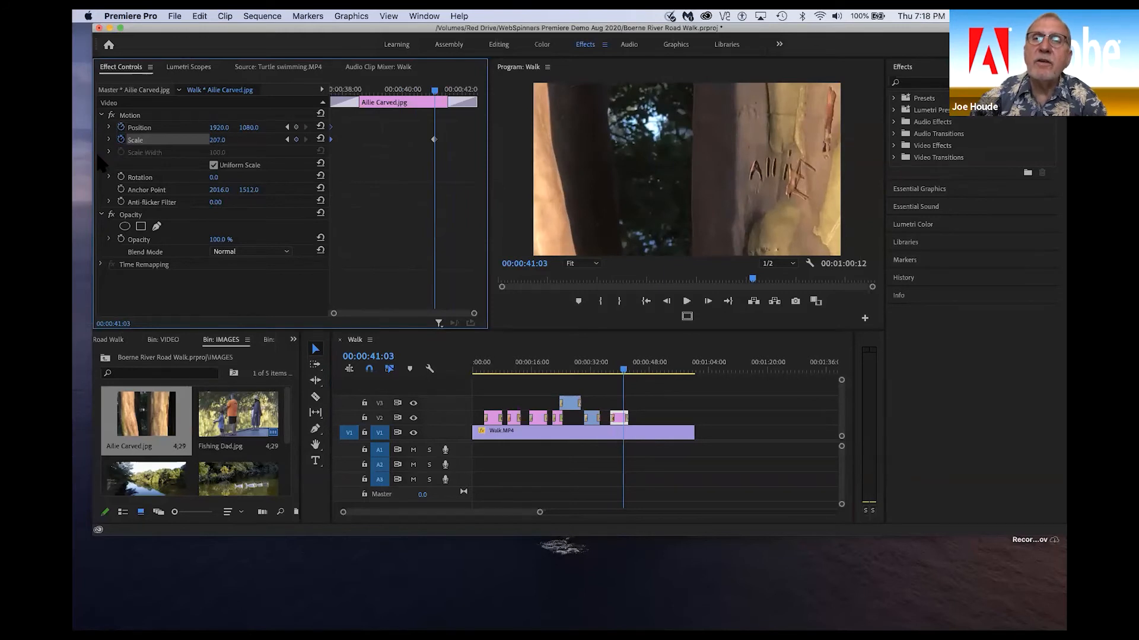
{"action": "left_click_drag", "start_coordinate": [218, 128], "coordinate": [83, 128]}
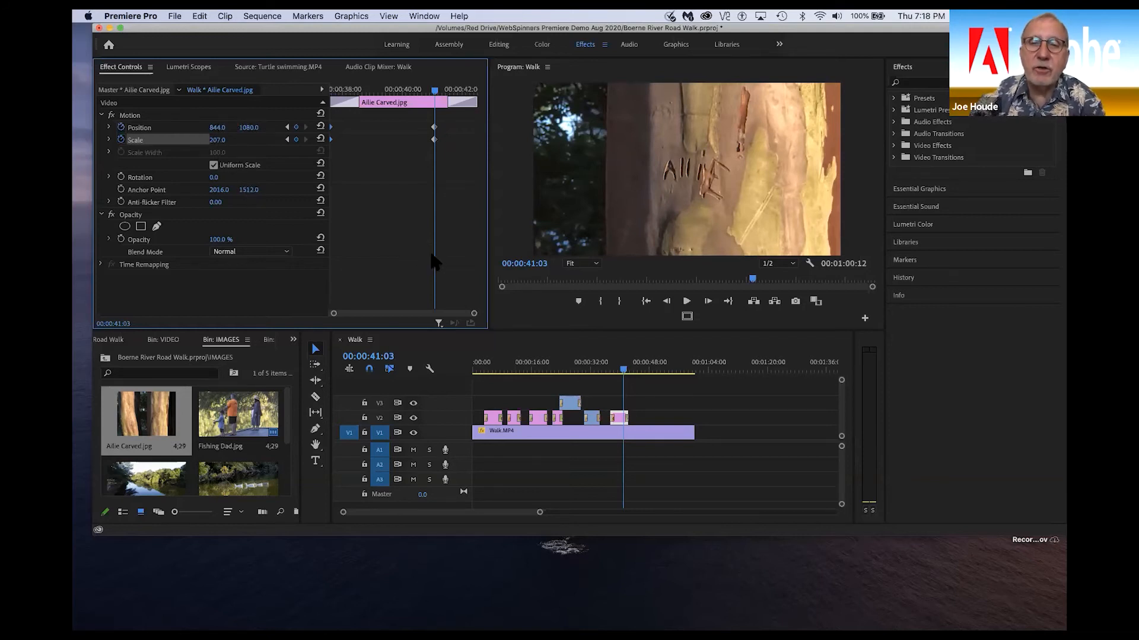
- Move the second pair of Position and Scale keyframes to the end of Allie Carved.jpg and play from 00:00:36:09 to preview the animation
{"action": "left_click_drag", "start_coordinate": [426, 125], "coordinate": [477, 143]}
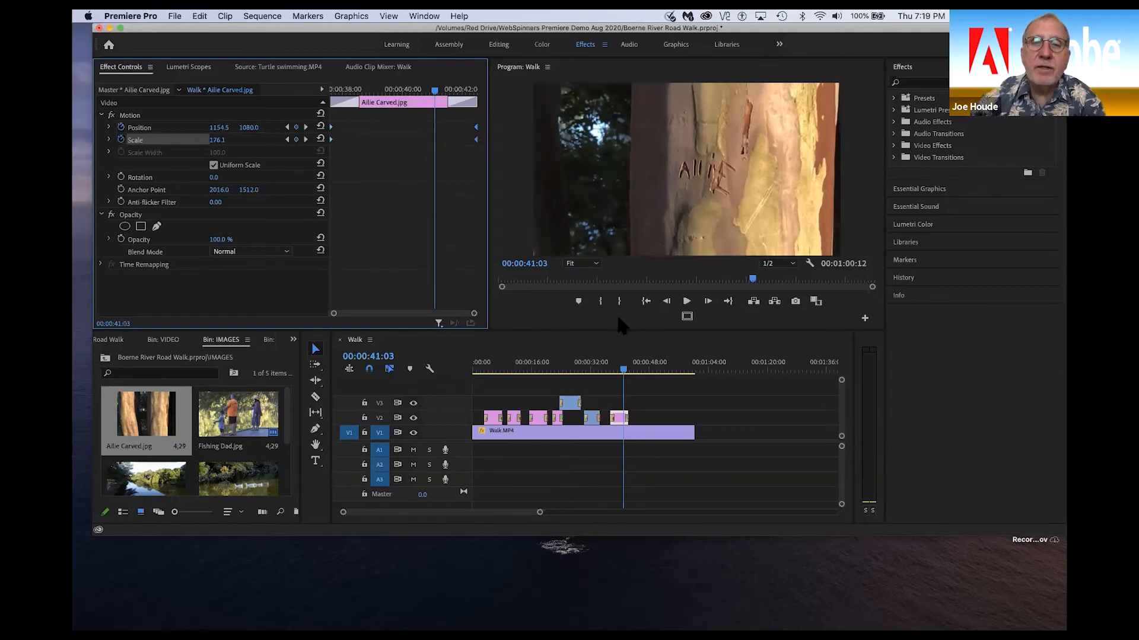
{"action": "left_click_drag", "start_coordinate": [624, 369], "coordinate": [608, 372]}
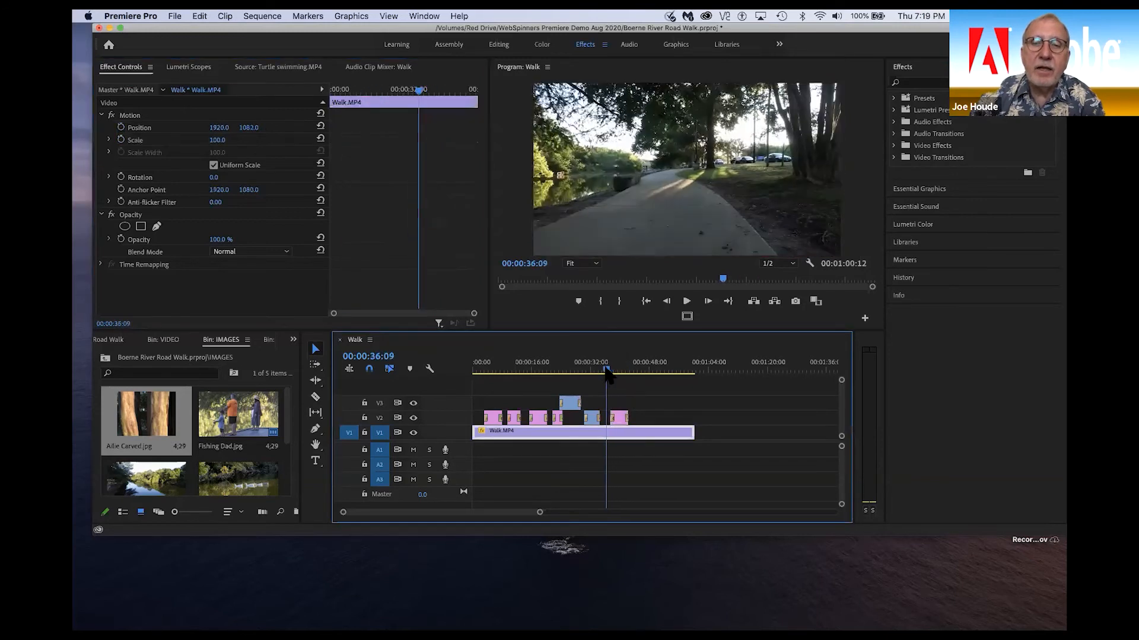
{"action": "key", "text": "space"}
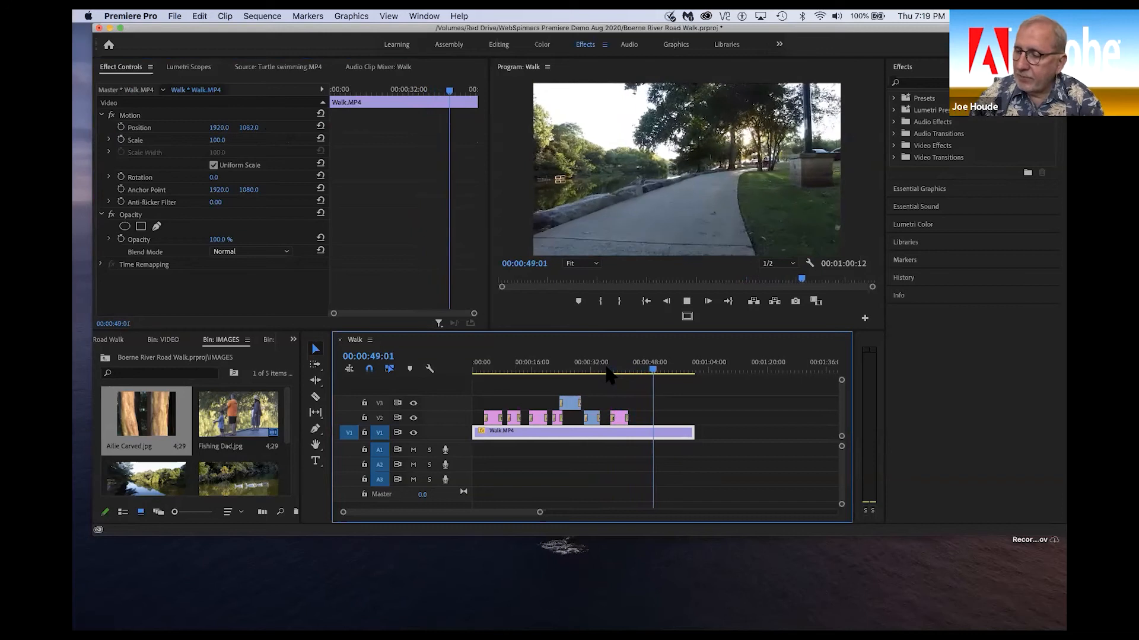
- Place the Muscovie silhouette clip from the VIDEO bin on track V2 starting at 00:00:44:19
{"action": "key", "text": "space"}
{"action": "left_click_drag", "start_coordinate": [661, 372], "coordinate": [636, 372]}
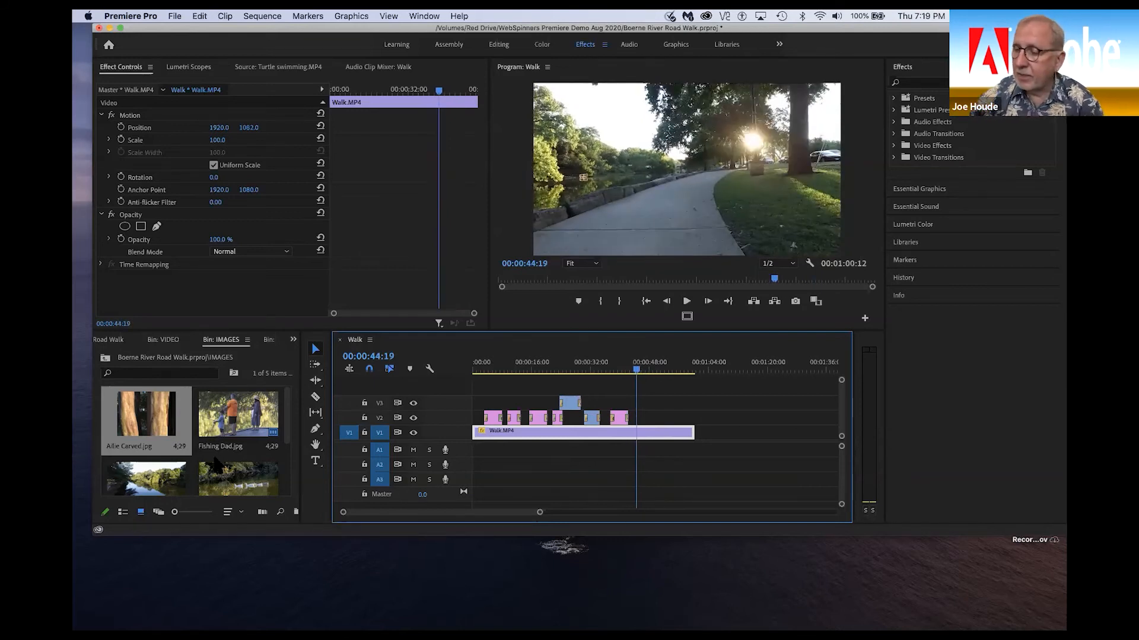
{"action": "left_click", "coordinate": [105, 357]}
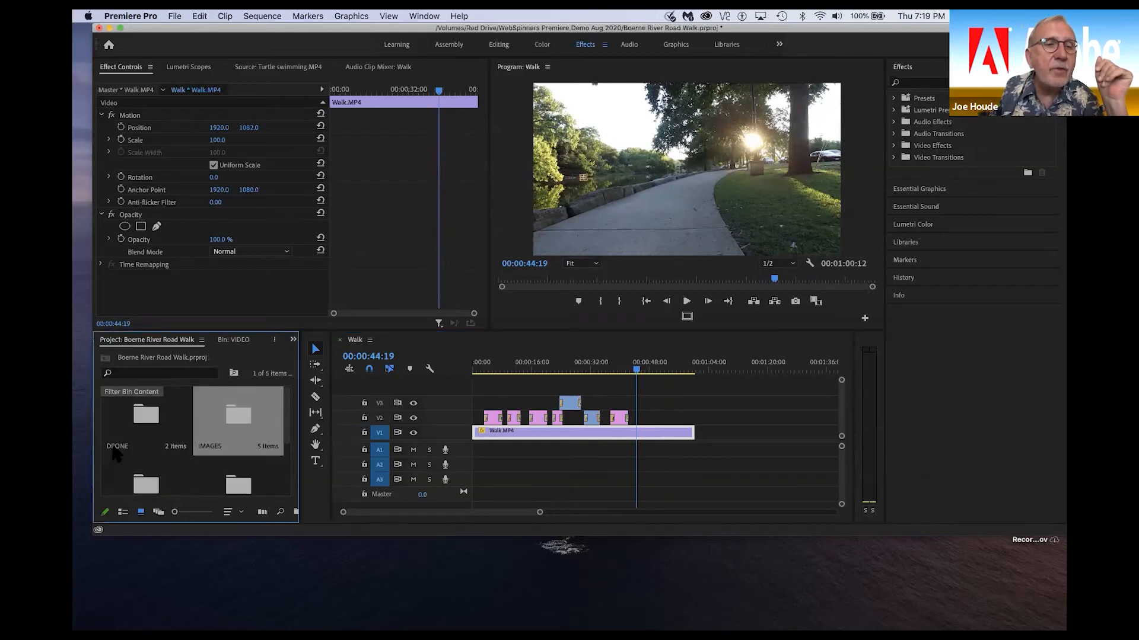
{"action": "scroll", "coordinate": [180, 466], "scroll_direction": "down", "scroll_amount": 3}
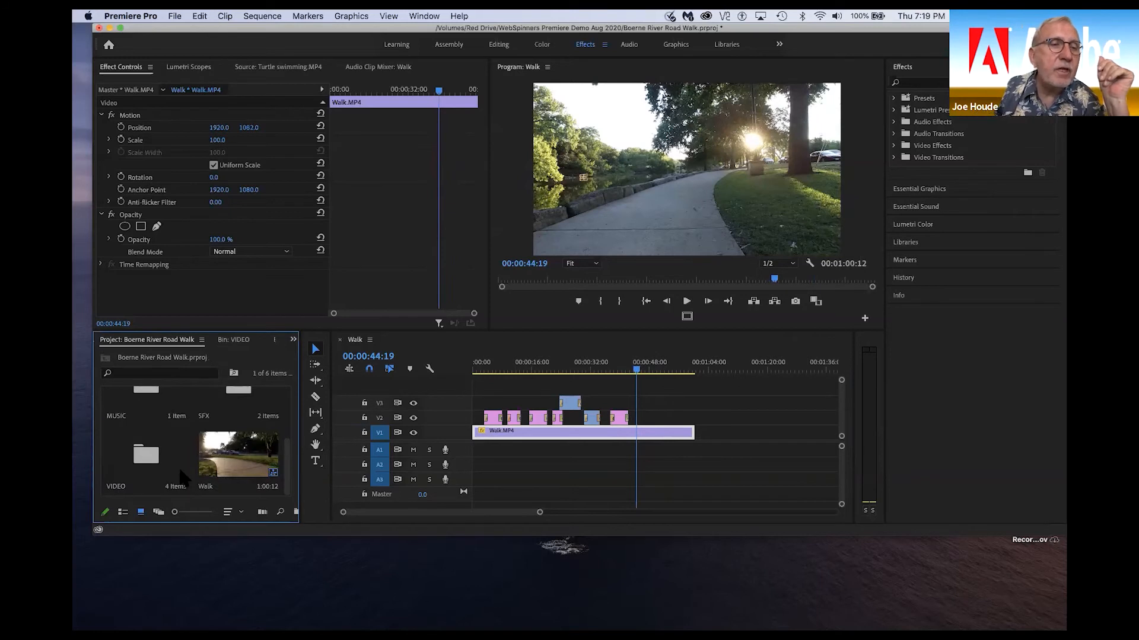
{"action": "double_click", "coordinate": [144, 451]}
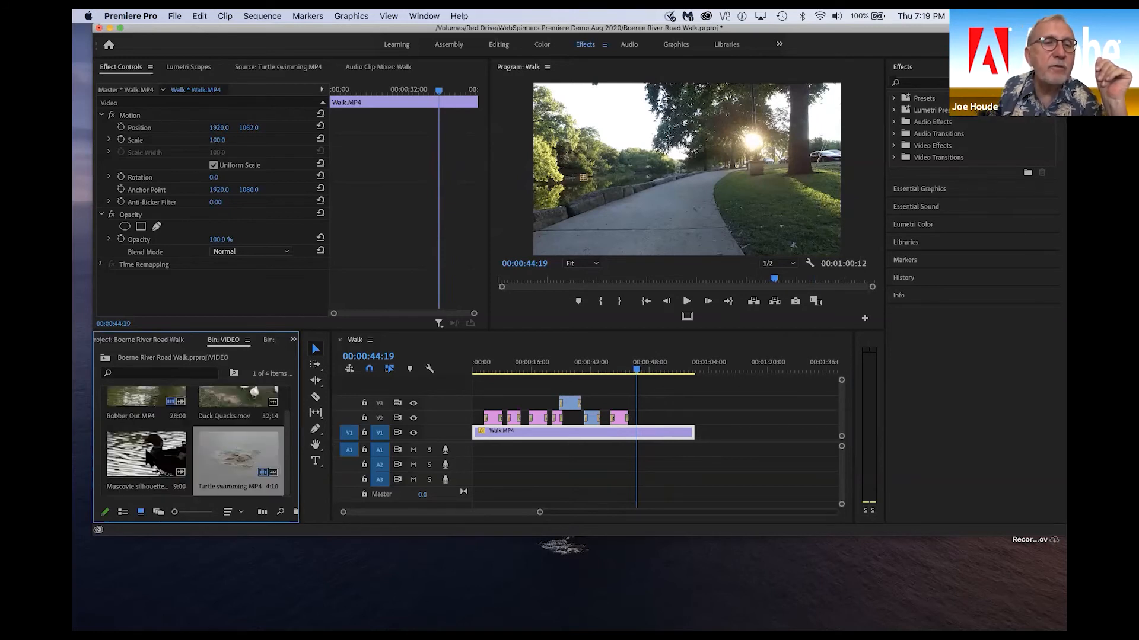
{"action": "left_click_drag", "start_coordinate": [146, 454], "coordinate": [641, 418]}
{"action": "left_click", "coordinate": [650, 369]}
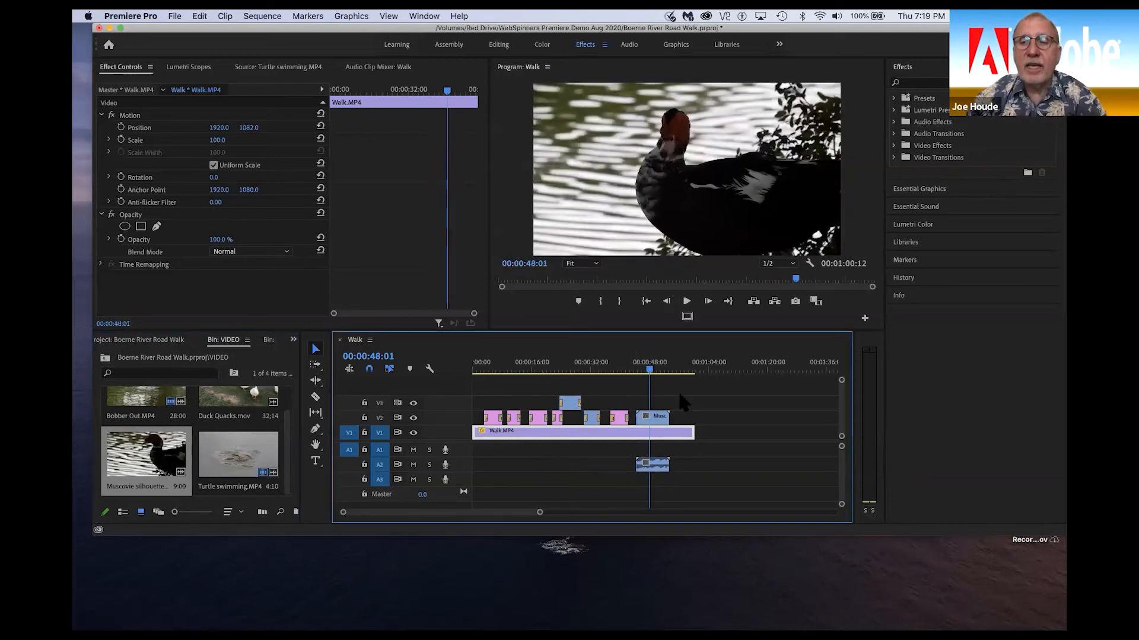
- Trim the Muscovie silhouette clip to run from about 00:00:45:18 to 00:00:50:27 and add transitions at both ends
{"action": "left_click", "coordinate": [656, 370]}
{"action": "left_click_drag", "start_coordinate": [660, 374], "coordinate": [640, 372]}
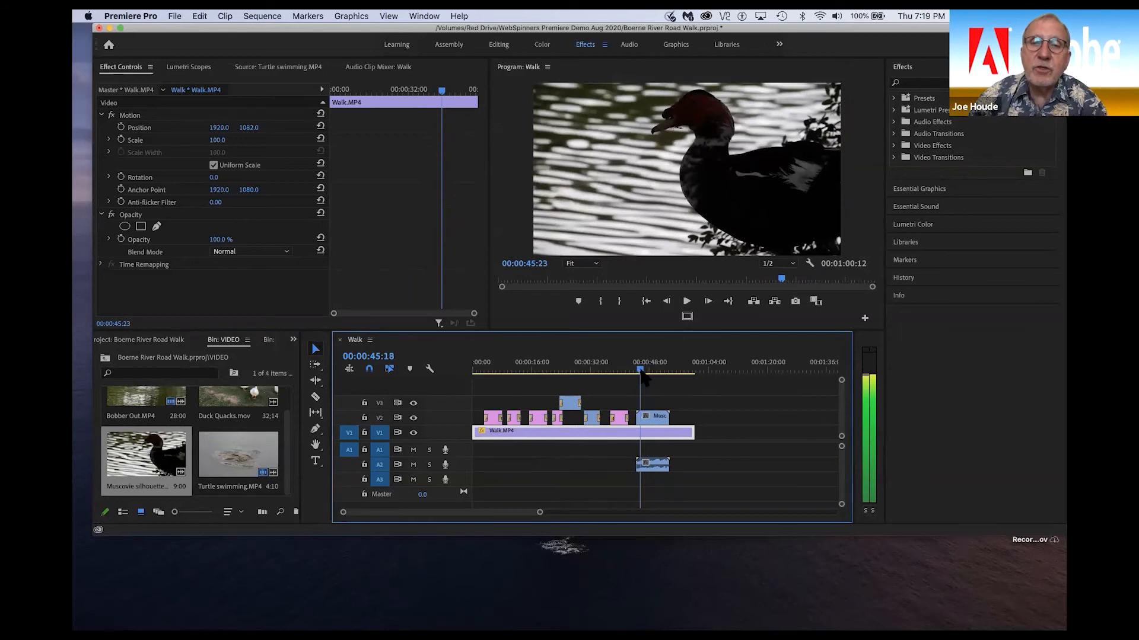
{"action": "left_click_drag", "start_coordinate": [639, 421], "coordinate": [642, 421]}
{"action": "left_click_drag", "start_coordinate": [641, 372], "coordinate": [660, 372]}
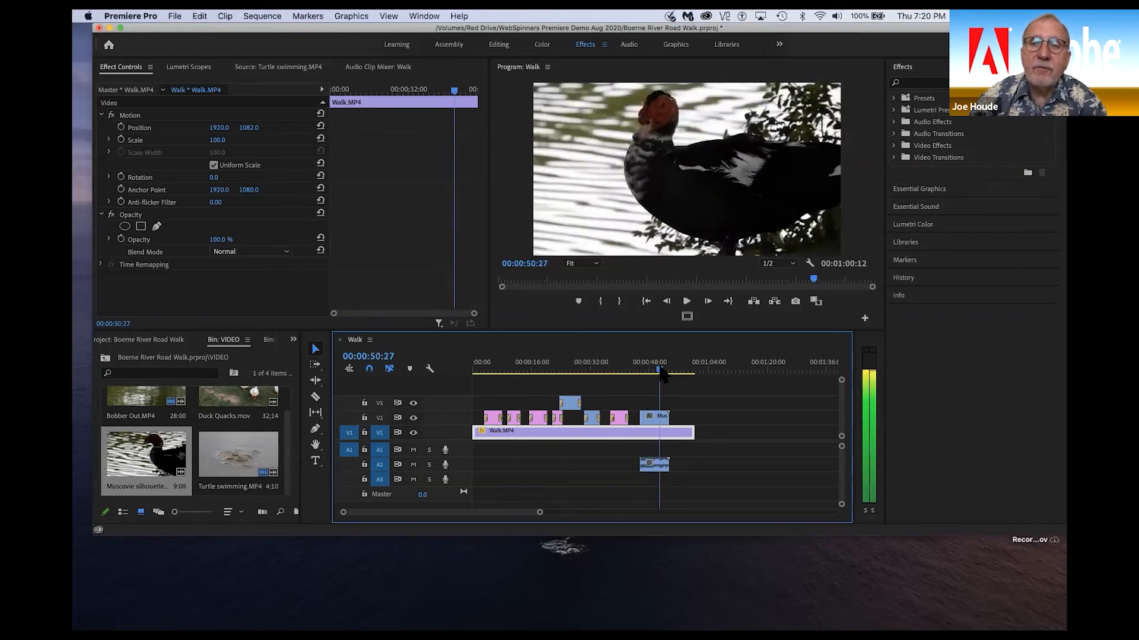
{"action": "left_click_drag", "start_coordinate": [663, 413], "coordinate": [696, 402]}
{"action": "left_click", "coordinate": [651, 418]}
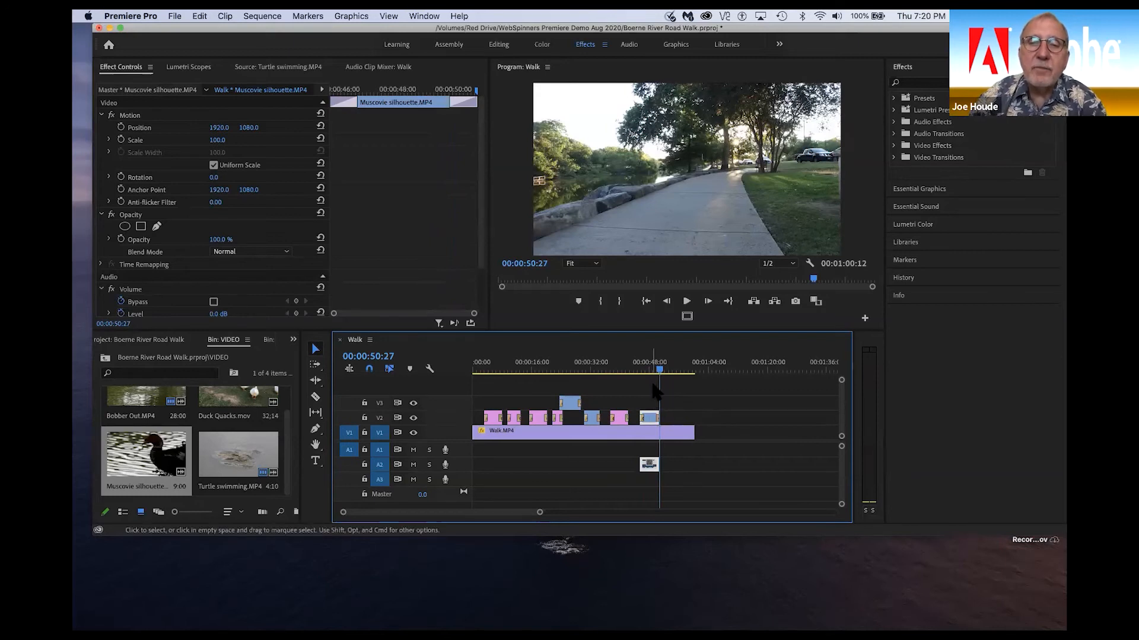
- Play back the Muscovie silhouette section and shorten the clip's end by about one second
{"action": "left_click_drag", "start_coordinate": [660, 373], "coordinate": [627, 372]}
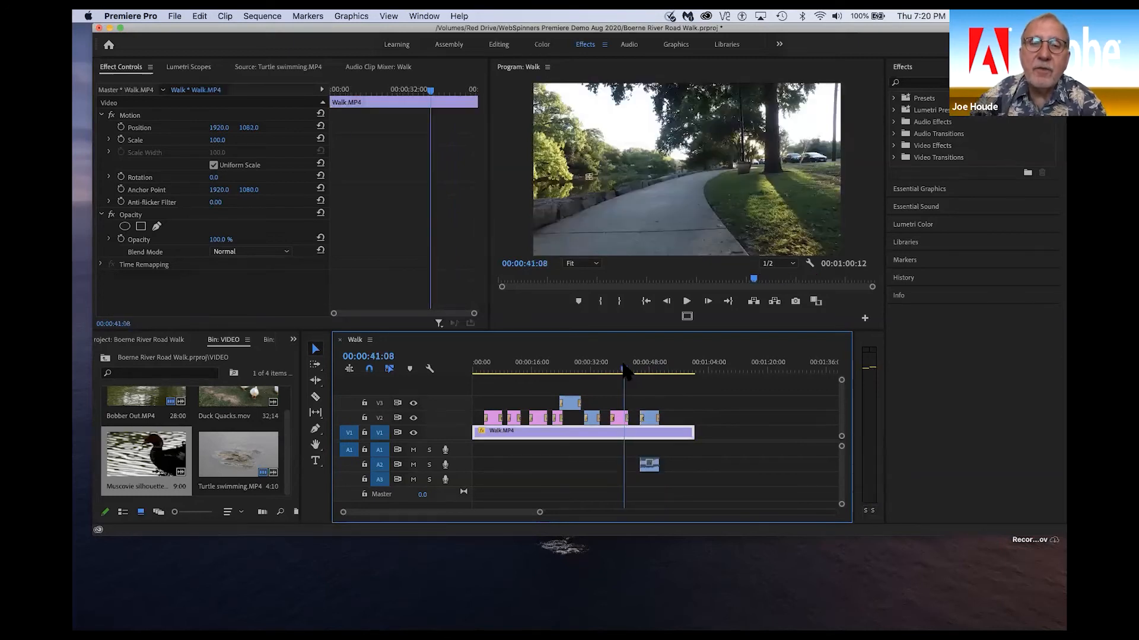
{"action": "key", "text": "space"}
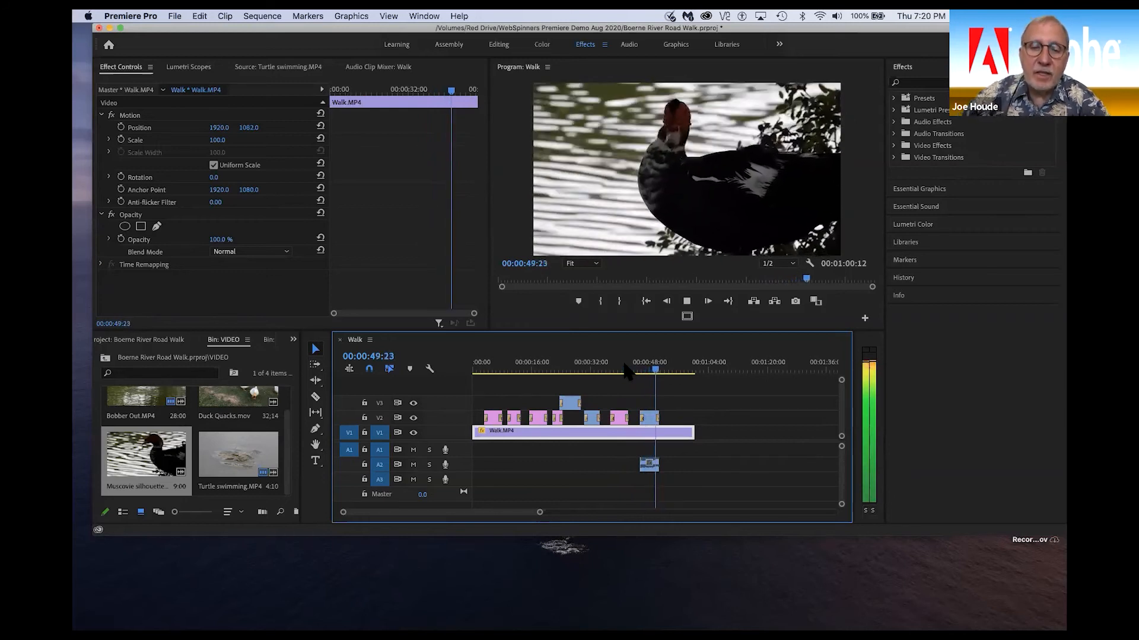
{"action": "key", "text": "space"}
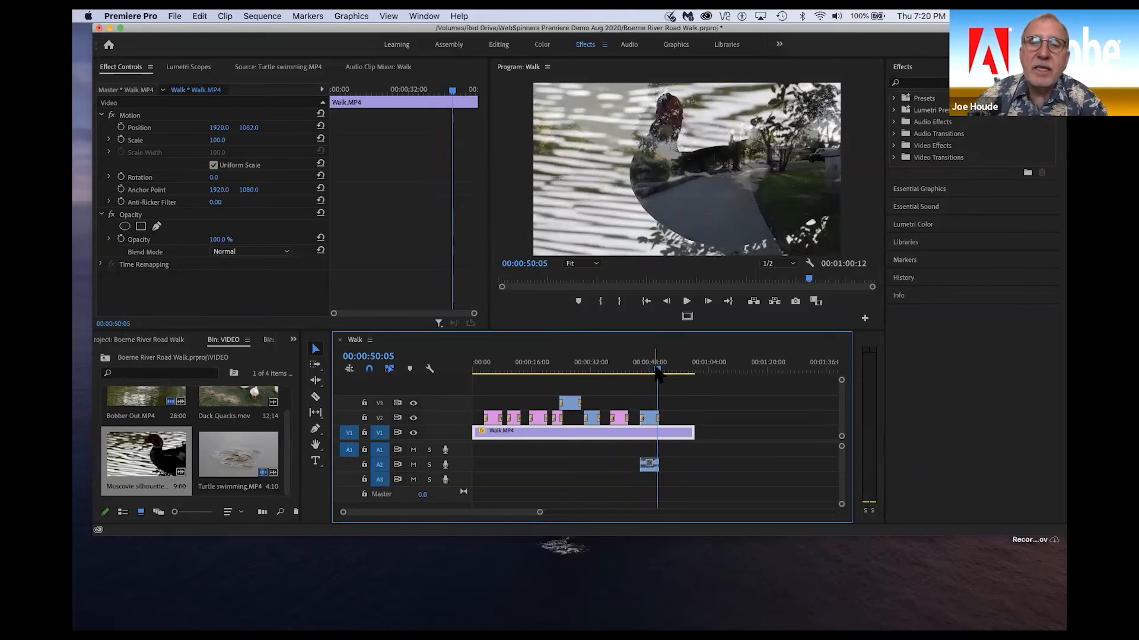
{"action": "left_click_drag", "start_coordinate": [660, 371], "coordinate": [672, 370]}
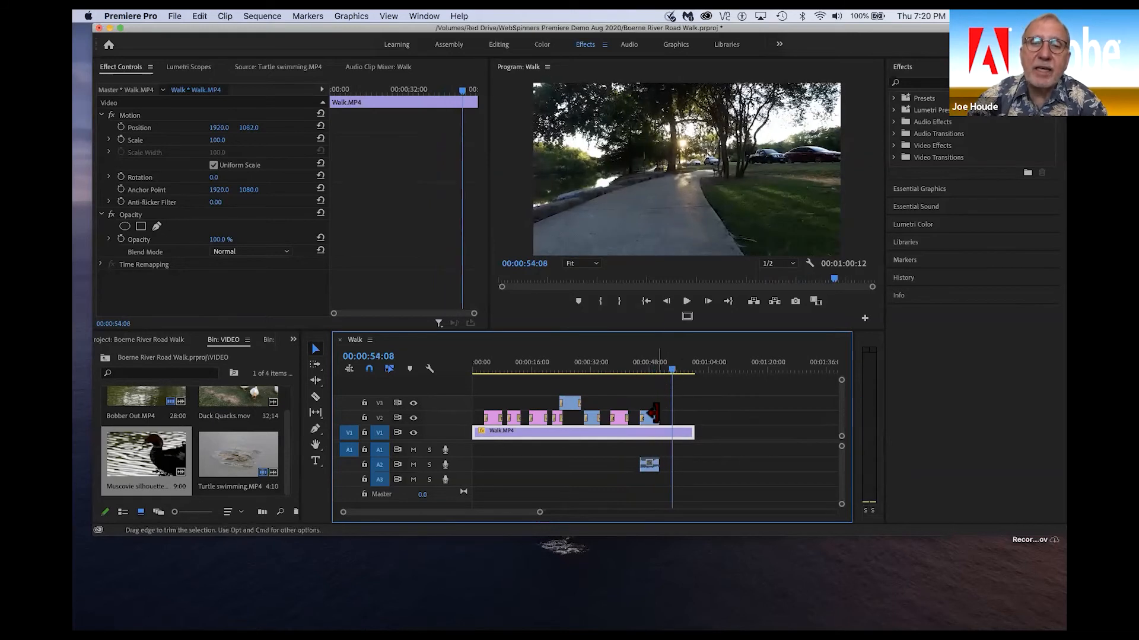
{"action": "left_click_drag", "start_coordinate": [655, 411], "coordinate": [653, 418]}
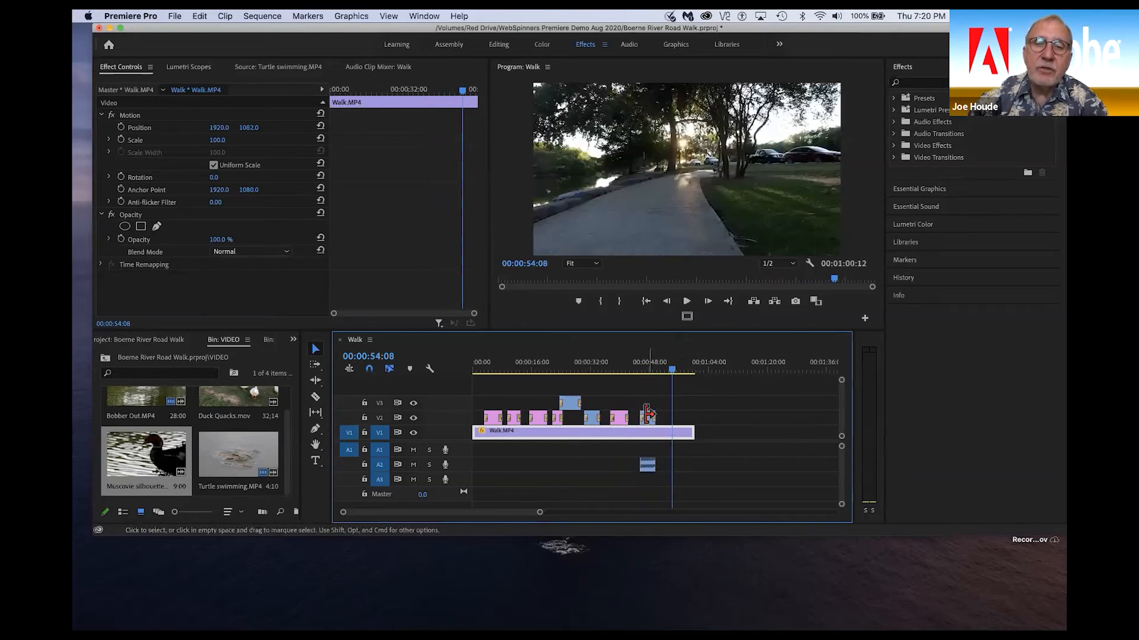
- Mute audio track A2 and play back the Muscovie silhouette section
{"action": "left_click", "coordinate": [650, 467]}
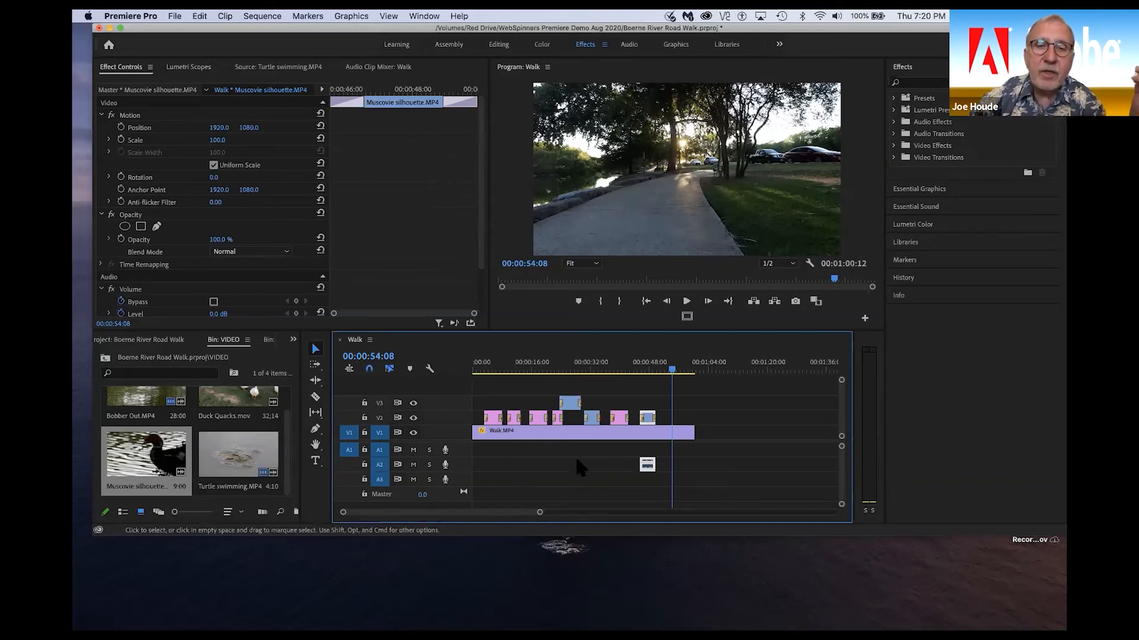
{"action": "left_click", "coordinate": [413, 465]}
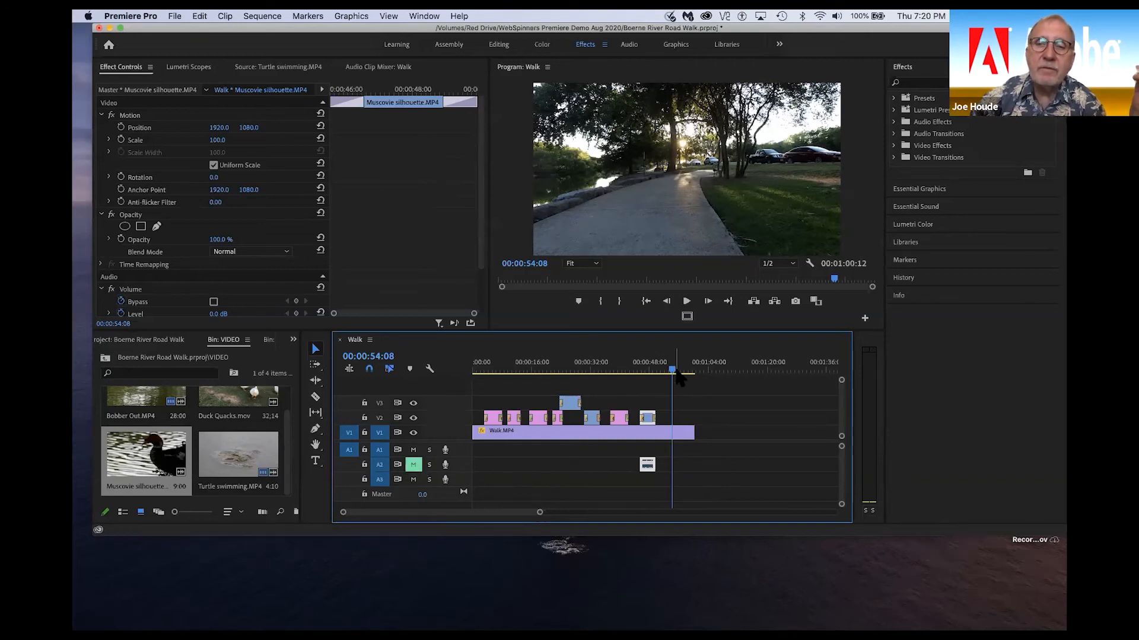
{"action": "left_click_drag", "start_coordinate": [674, 374], "coordinate": [639, 372]}
{"action": "key", "text": "space"}
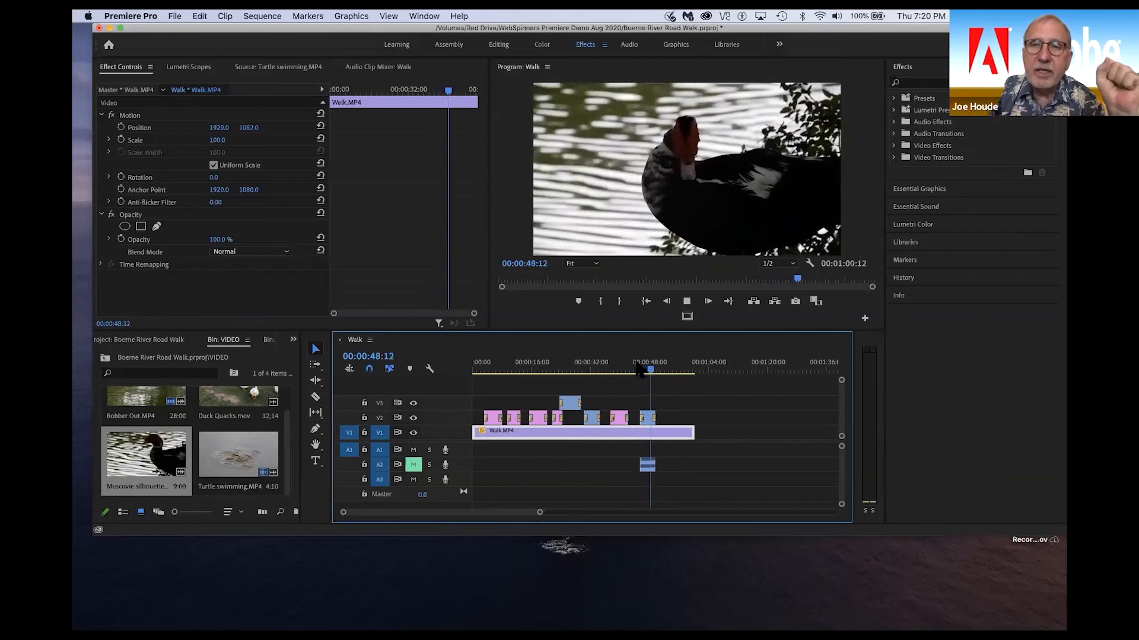
{"action": "key", "text": "space"}
- Unlink the Muscovie silhouette clip's video and audio, delete its audio, and unmute track A2
{"action": "left_click", "coordinate": [648, 419]}
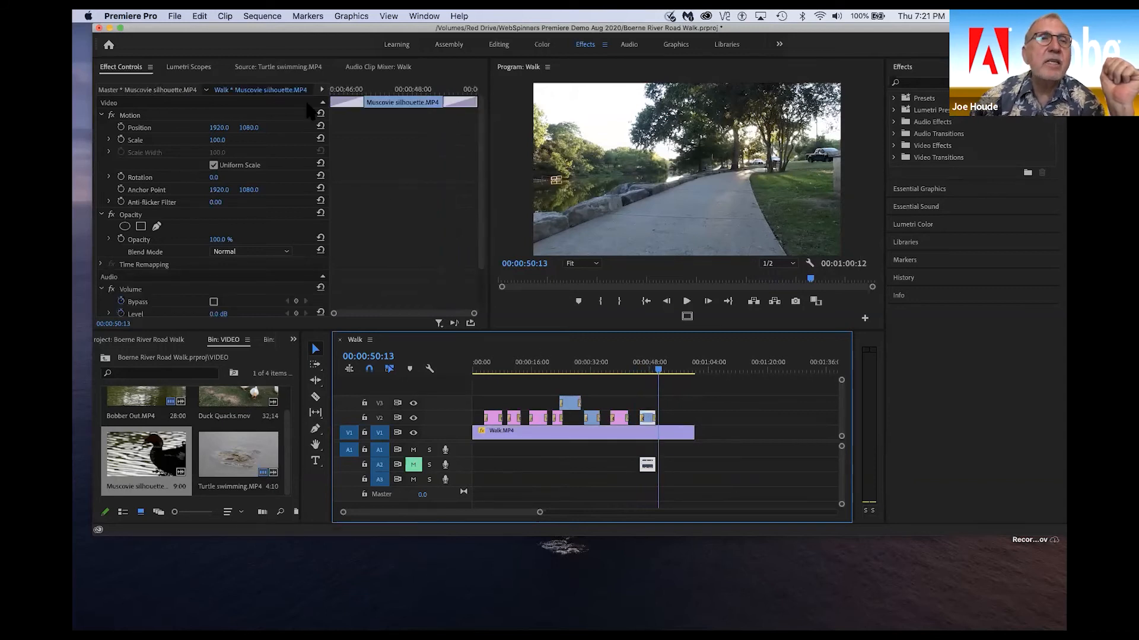
{"action": "left_click", "coordinate": [223, 16]}
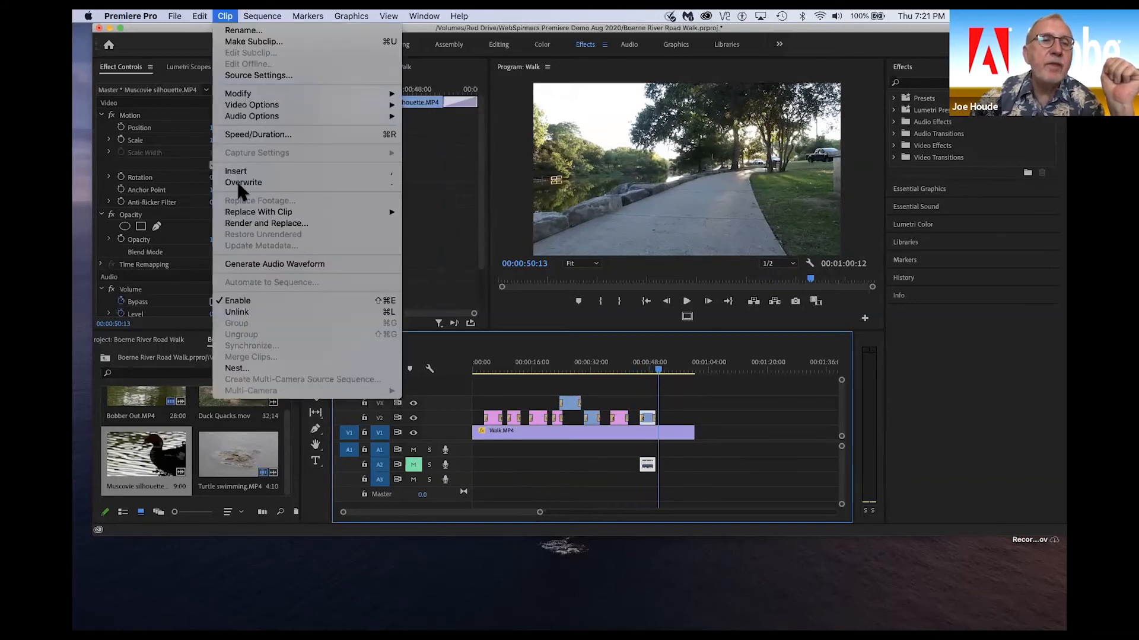
{"action": "left_click", "coordinate": [231, 312]}
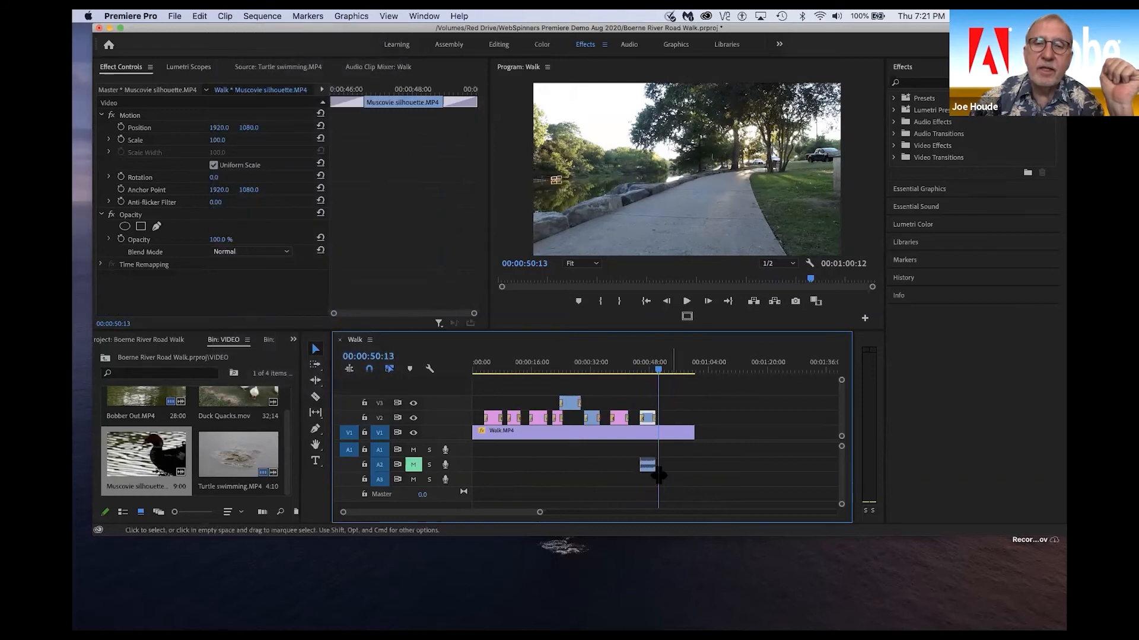
{"action": "left_click", "coordinate": [649, 467]}
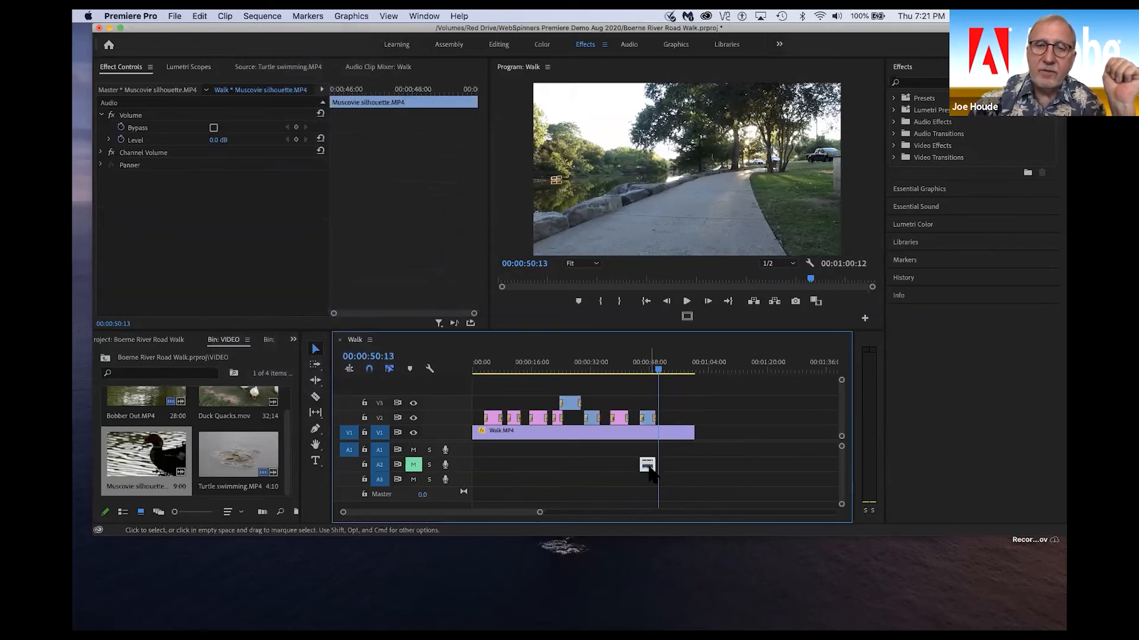
{"action": "key", "text": "Delete"}
{"action": "left_click", "coordinate": [414, 465]}
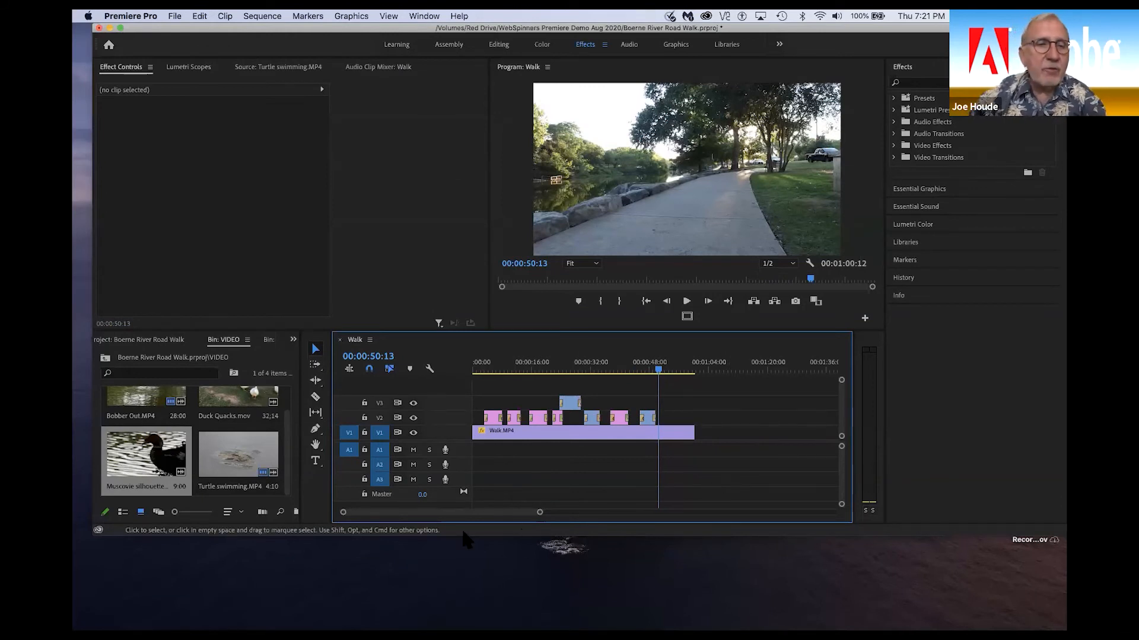
- Load Duck Quacks.mov from the VIDEO bin into the source monitor and mark a 6;24 range starting about 15 seconds in
{"action": "left_click", "coordinate": [105, 358]}
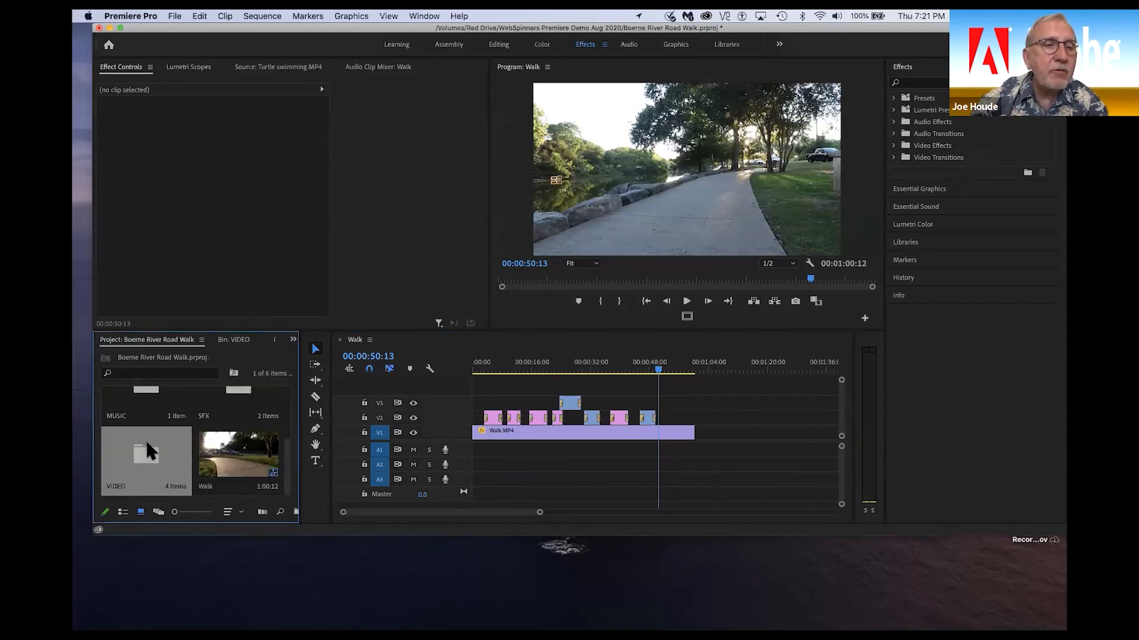
{"action": "double_click", "coordinate": [147, 452]}
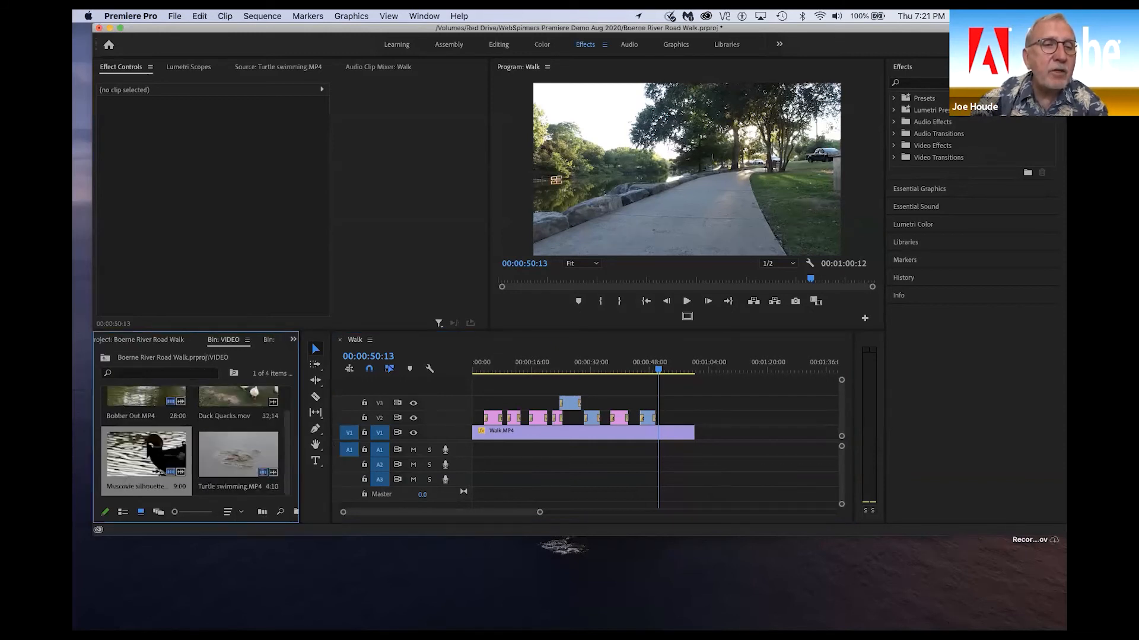
{"action": "double_click", "coordinate": [256, 401]}
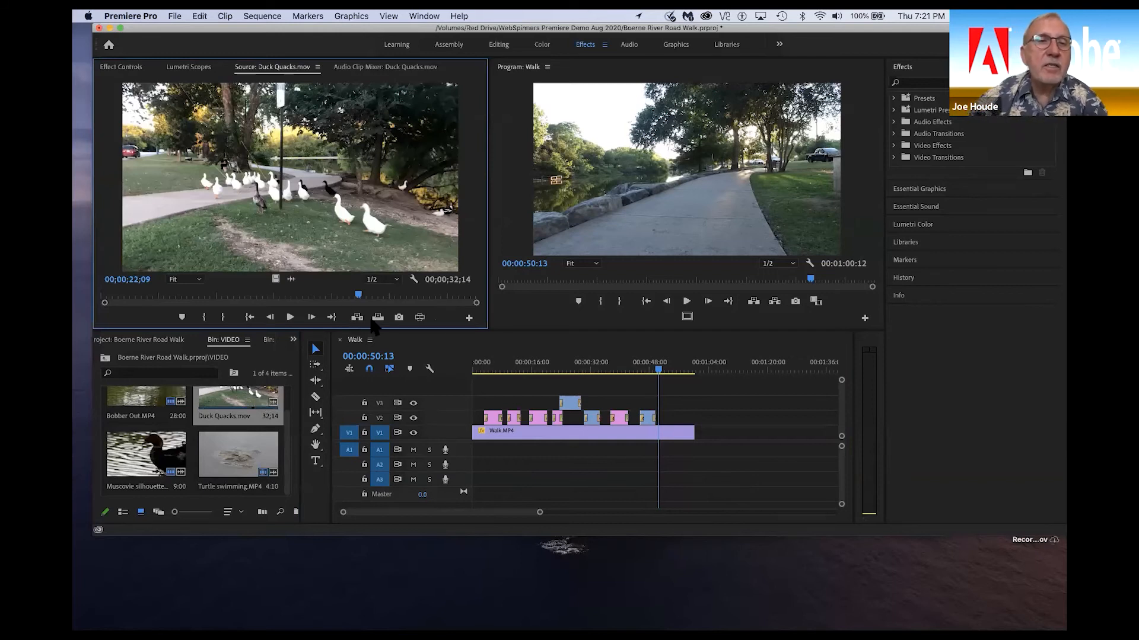
{"action": "left_click_drag", "start_coordinate": [358, 296], "coordinate": [76, 314]}
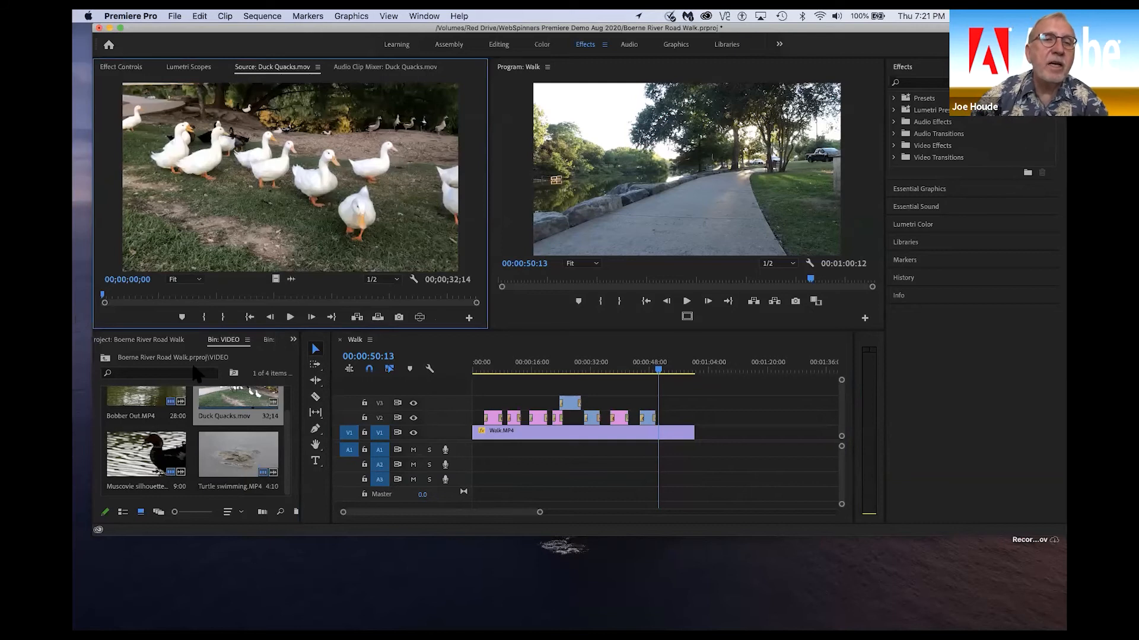
{"action": "left_click", "coordinate": [290, 318]}
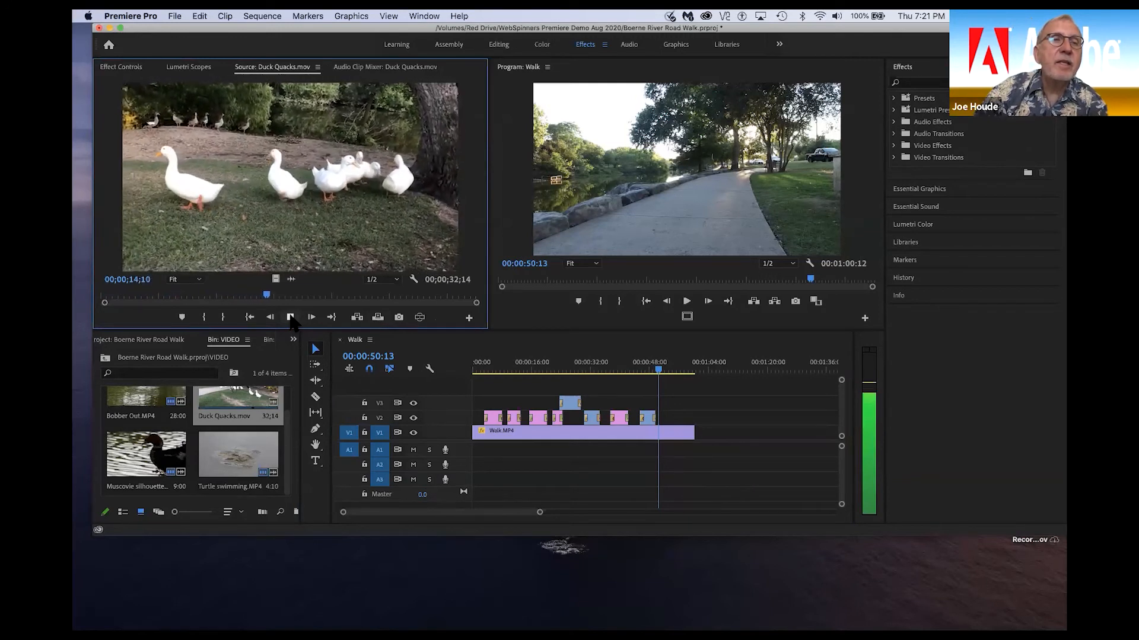
{"action": "key", "text": "i"}
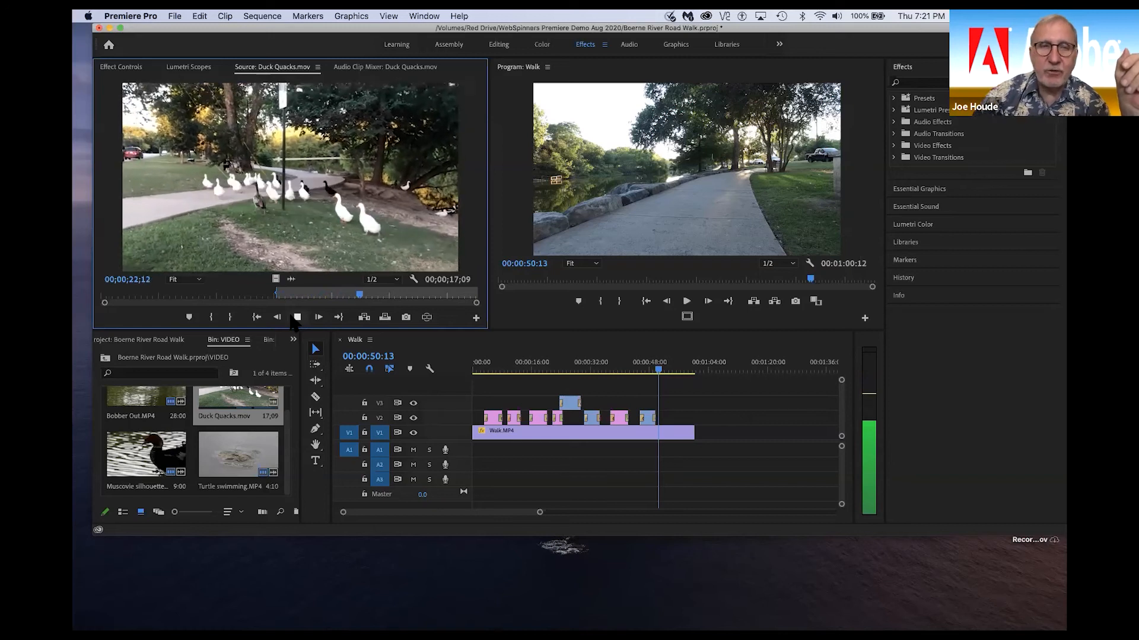
{"action": "key", "text": "o"}
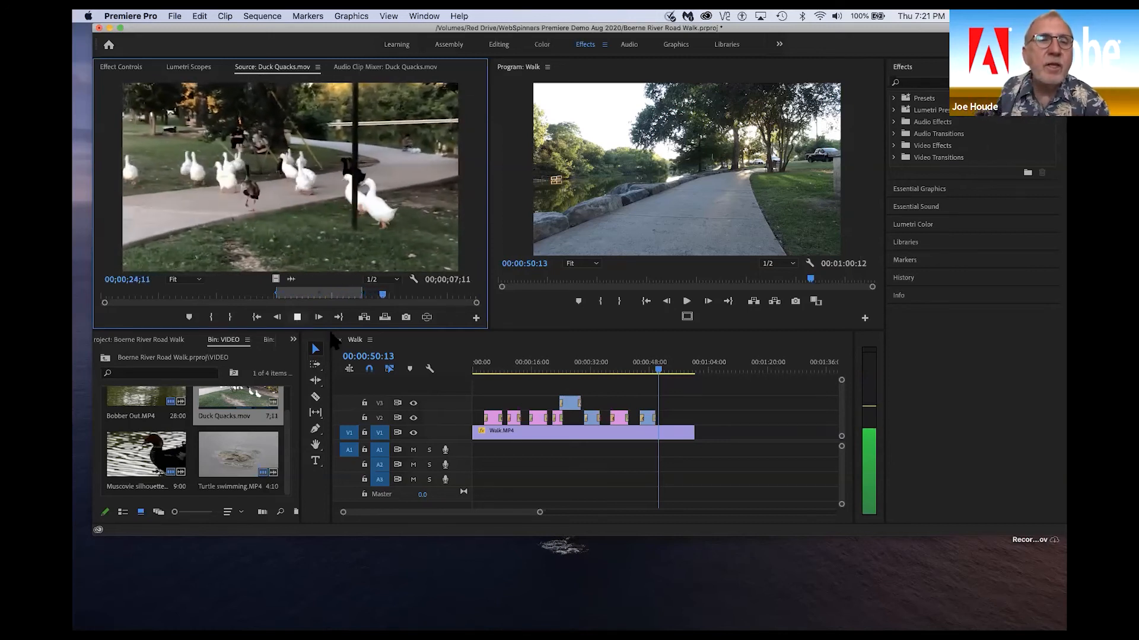
{"action": "key", "text": "space"}
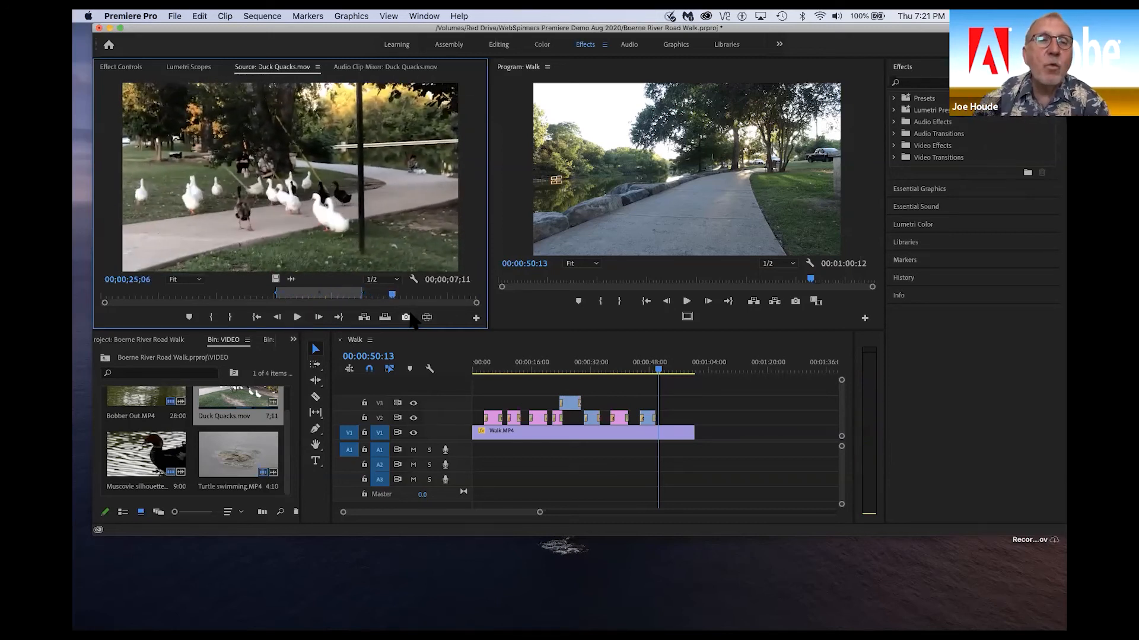
{"action": "left_click_drag", "start_coordinate": [362, 294], "coordinate": [355, 294]}
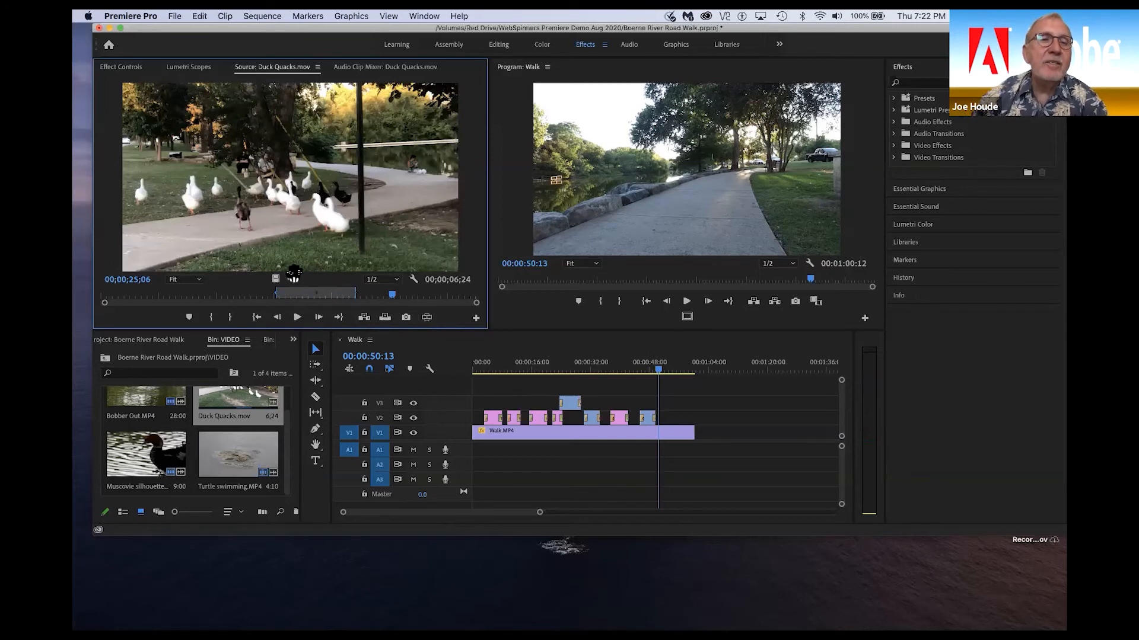
- Place the marked Duck Quacks.mov range on V2 starting at the 00:00:50:13 playhead, with its audio on A1
{"action": "left_click_drag", "start_coordinate": [280, 197], "coordinate": [683, 420]}
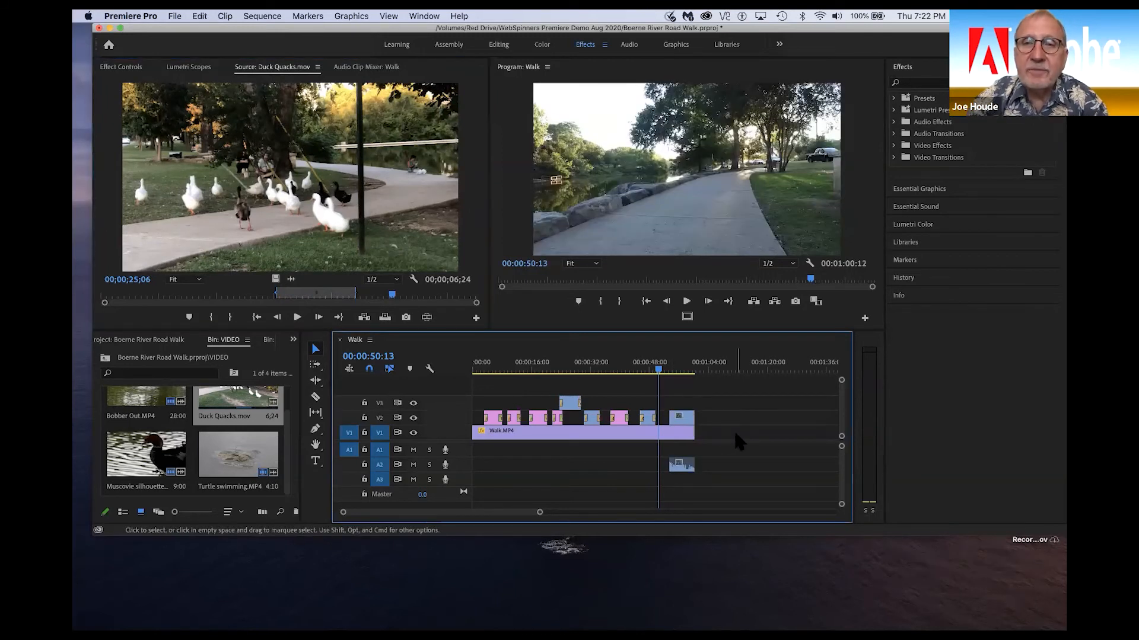
{"action": "left_click", "coordinate": [684, 418]}
{"action": "left_click_drag", "start_coordinate": [685, 419], "coordinate": [672, 421]}
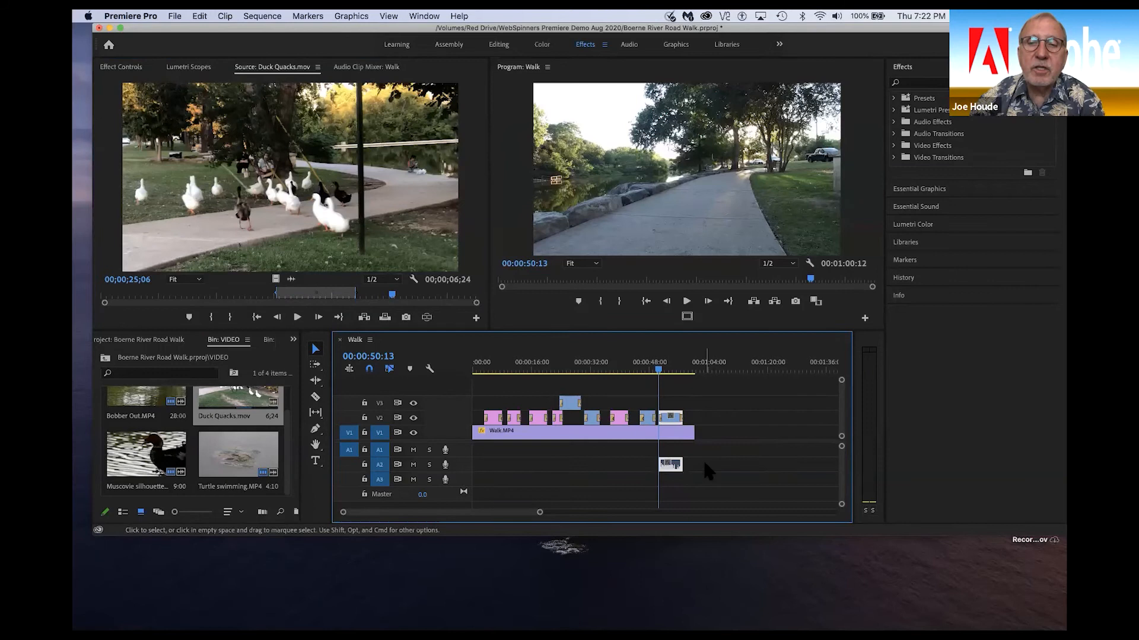
{"action": "left_click_drag", "start_coordinate": [679, 472], "coordinate": [682, 457]}
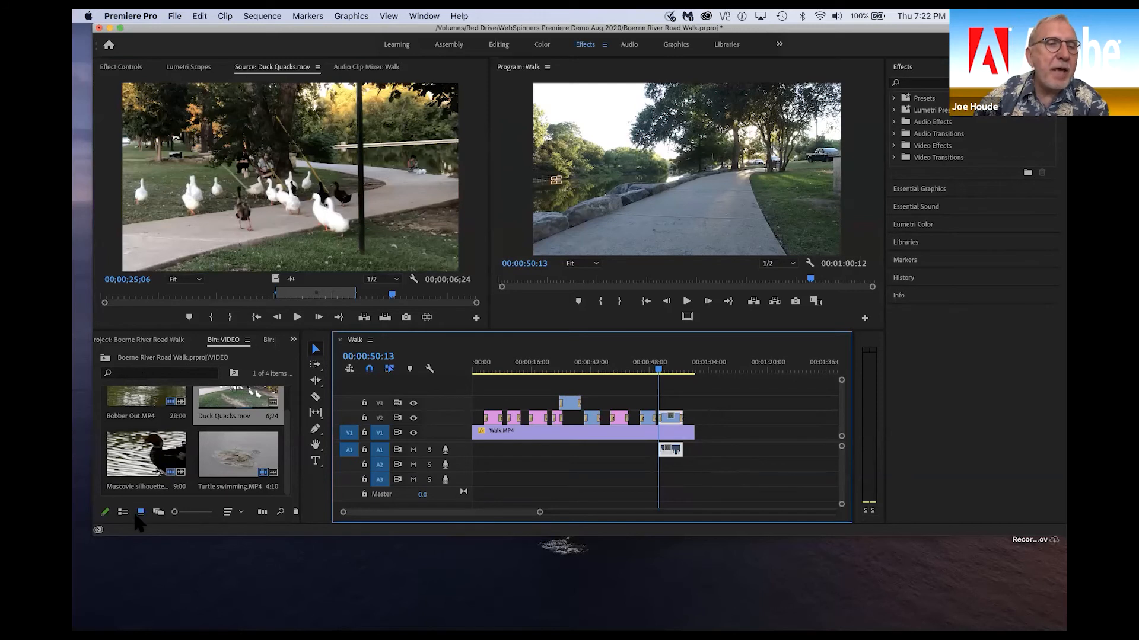
- Open the DRONE bin from the project root and load Fly.MP4 into the source monitor
{"action": "left_click", "coordinate": [105, 357]}
{"action": "scroll", "coordinate": [170, 395], "scroll_direction": "up", "scroll_amount": 3}
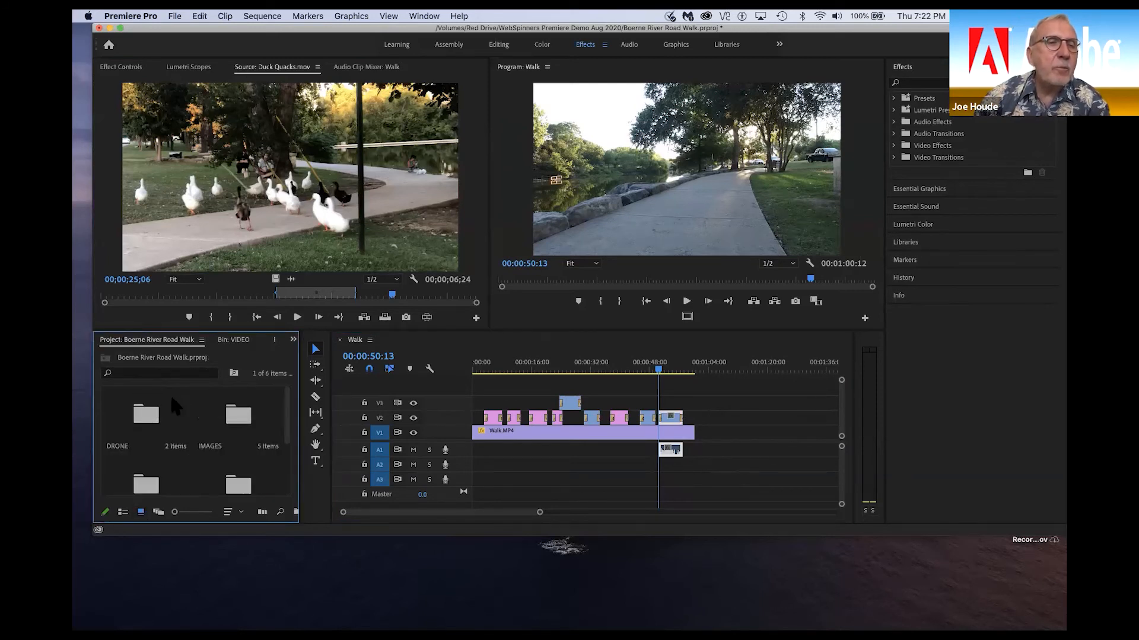
{"action": "double_click", "coordinate": [149, 420]}
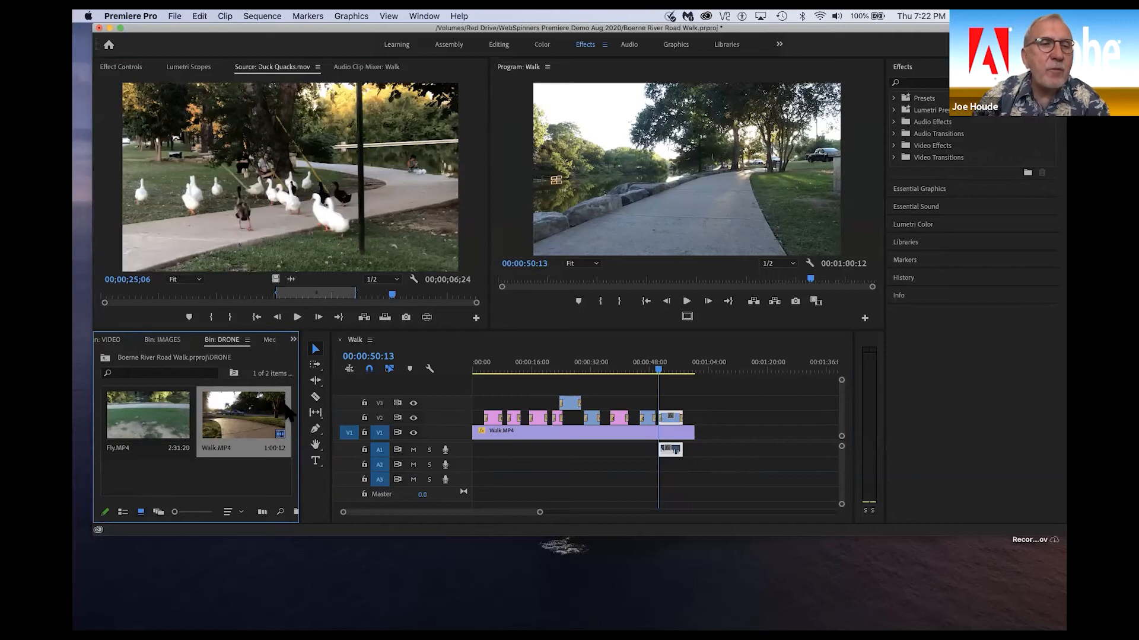
{"action": "left_click", "coordinate": [135, 415]}
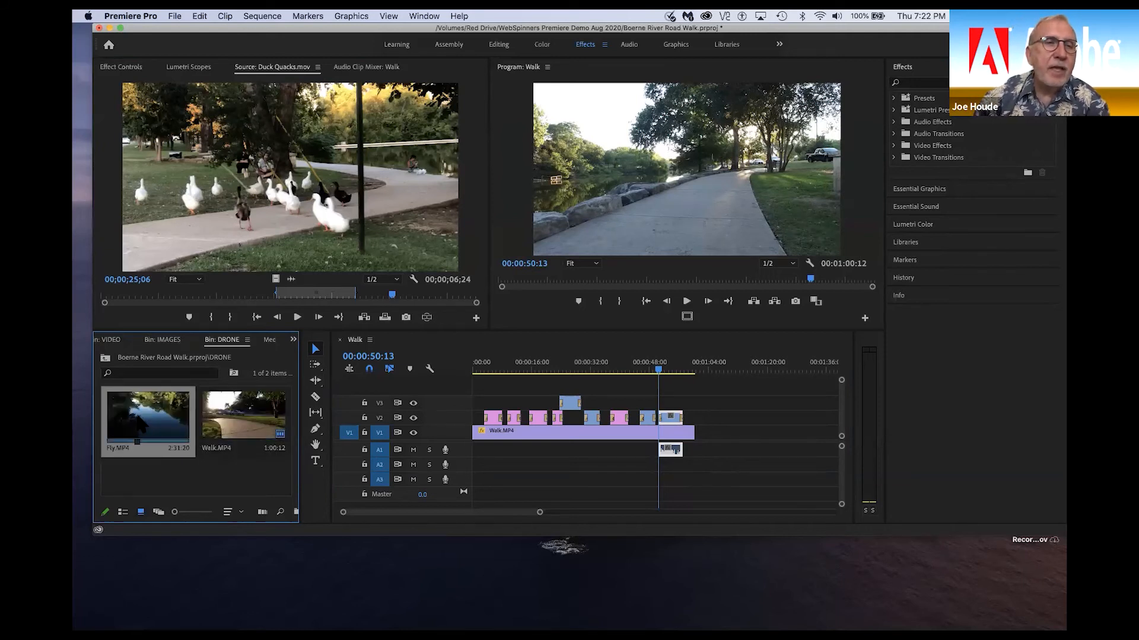
{"action": "double_click", "coordinate": [138, 416]}
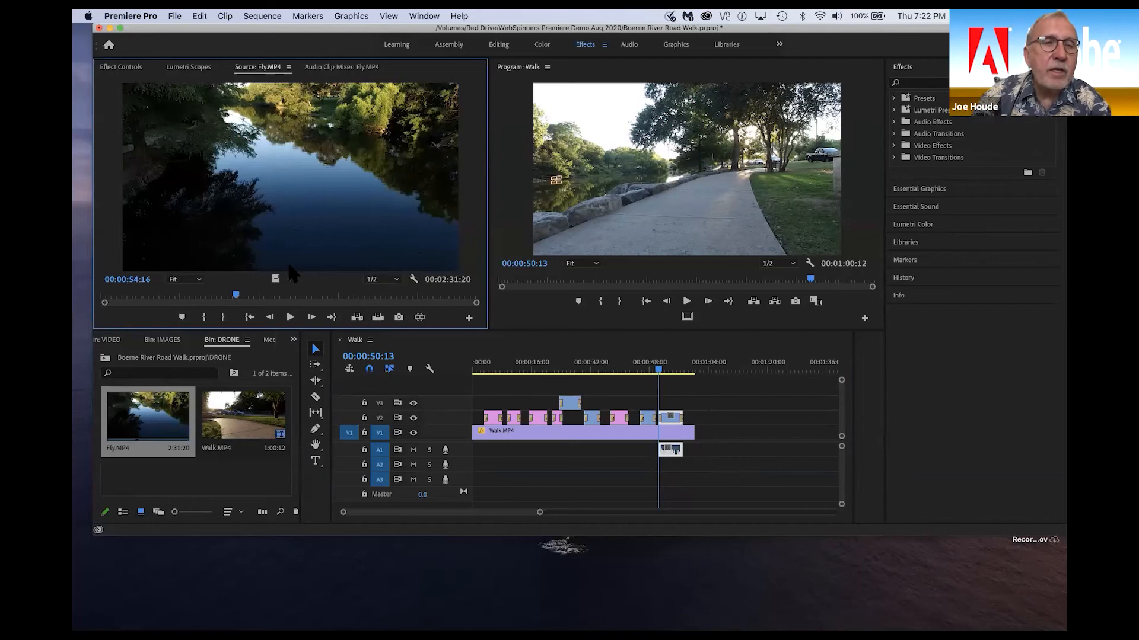
- Mark a range in Fly.MP4 with the in point at 00:01:18:25 and the out point at 00:01:44:04
{"action": "left_click_drag", "start_coordinate": [236, 295], "coordinate": [281, 301]}
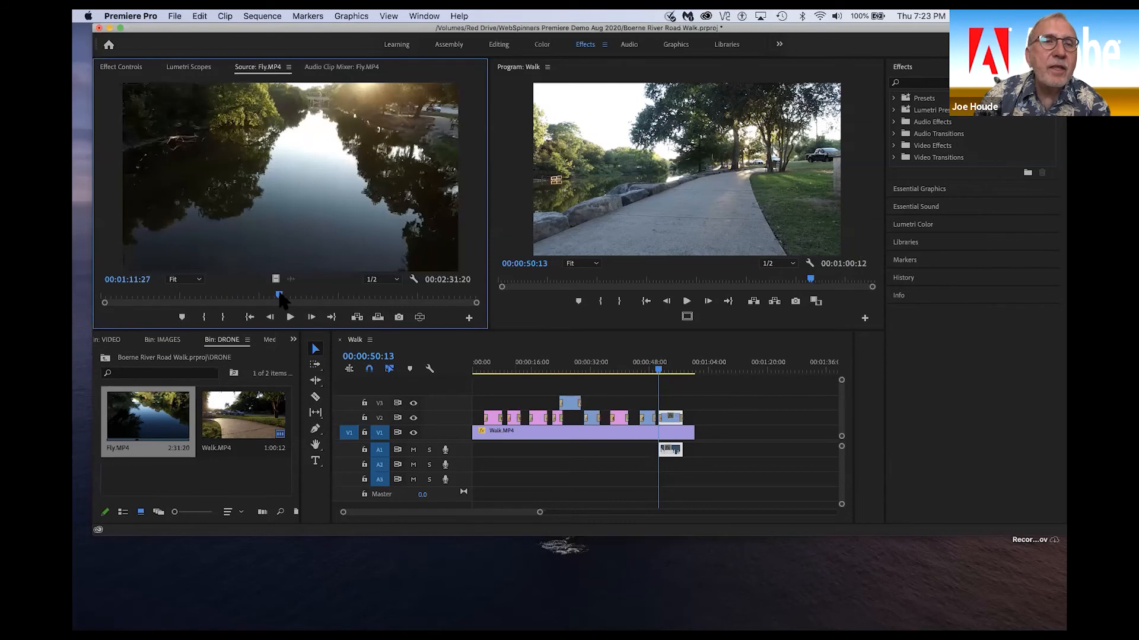
{"action": "key", "text": "i"}
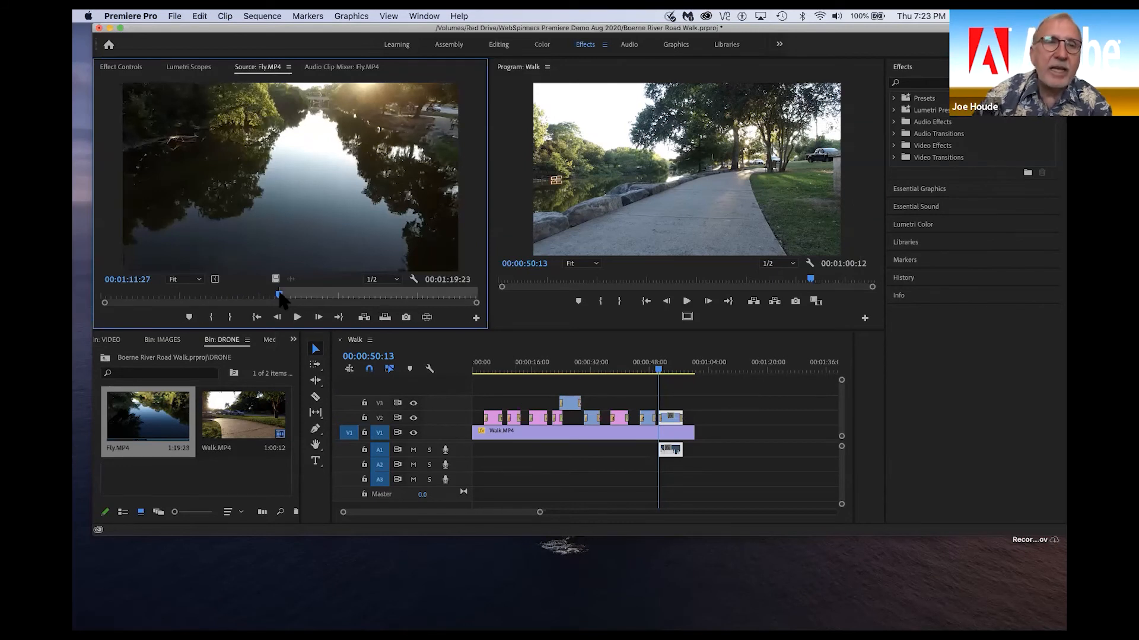
{"action": "left_click_drag", "start_coordinate": [282, 299], "coordinate": [301, 301]}
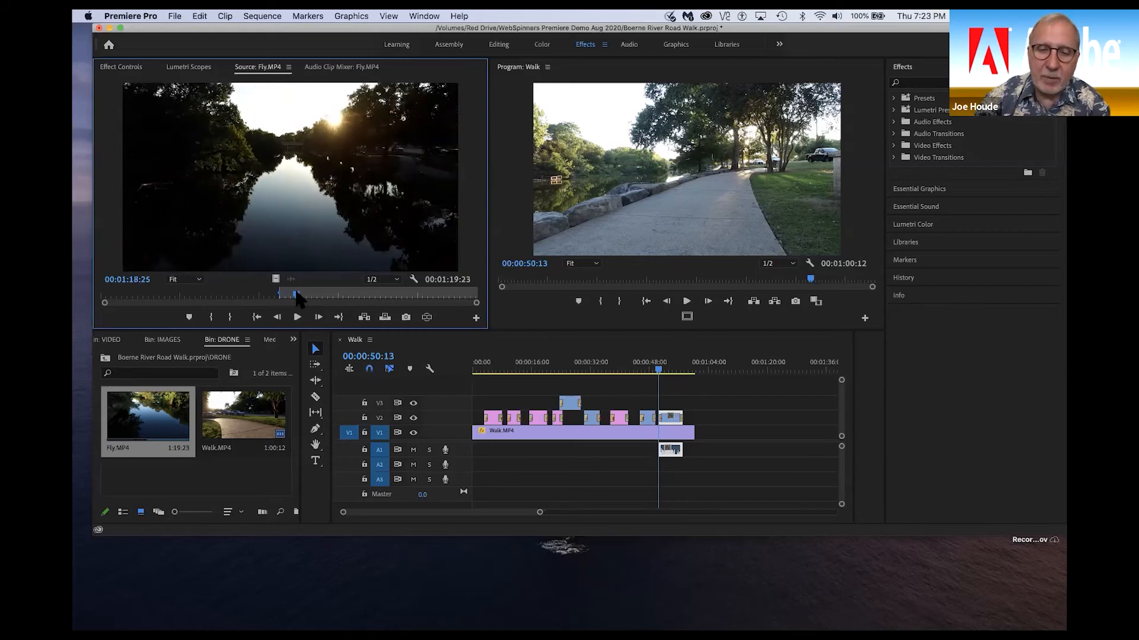
{"action": "key", "text": "i"}
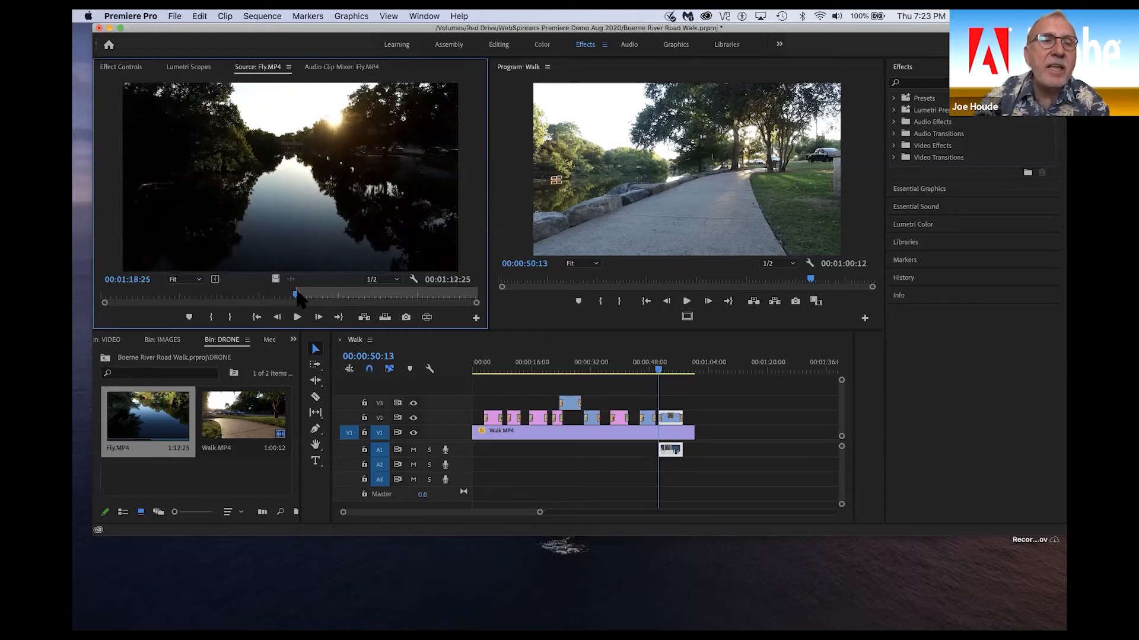
{"action": "left_click_drag", "start_coordinate": [297, 293], "coordinate": [361, 292]}
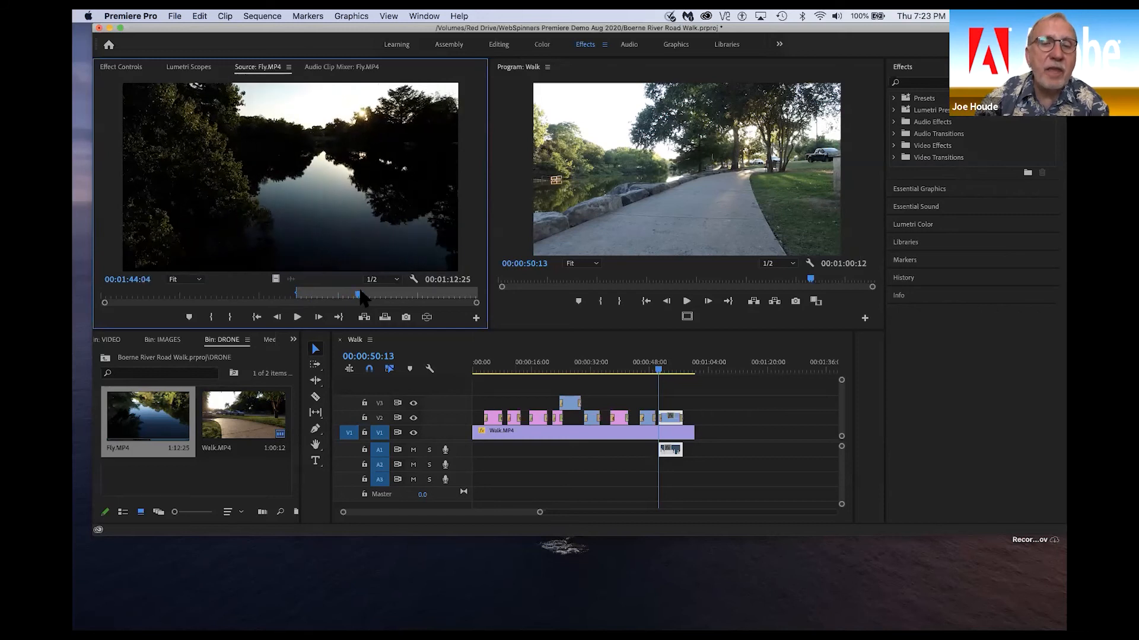
{"action": "key", "text": "o"}
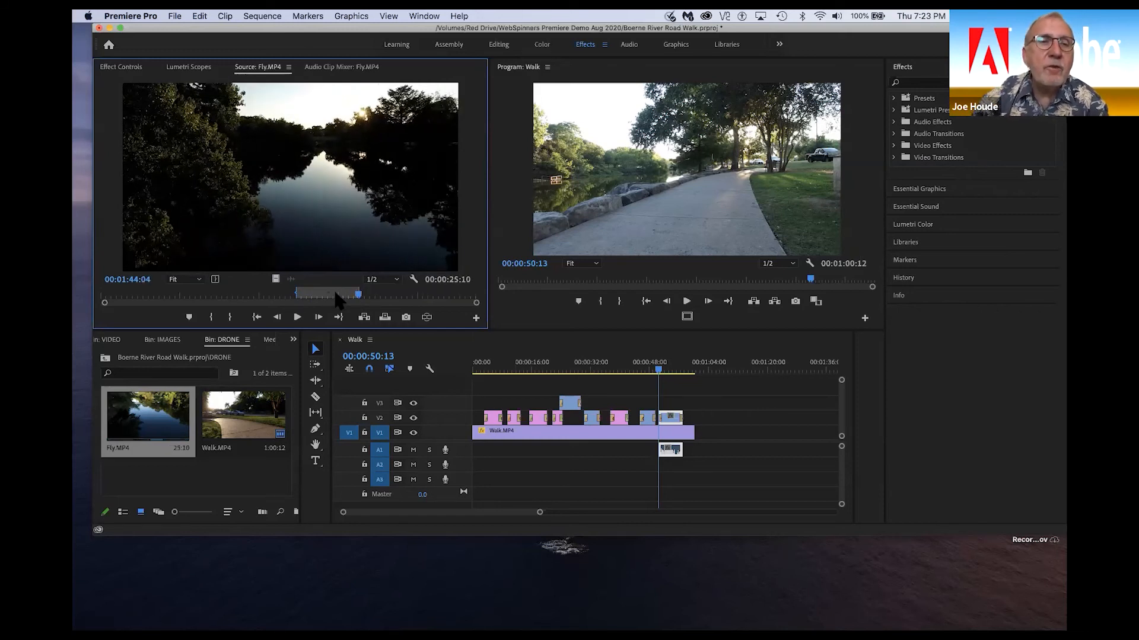
- Place only the video of the marked Fly.MP4 range on V1 directly after Walk.MP4
{"action": "left_click_drag", "start_coordinate": [358, 293], "coordinate": [651, 367]}
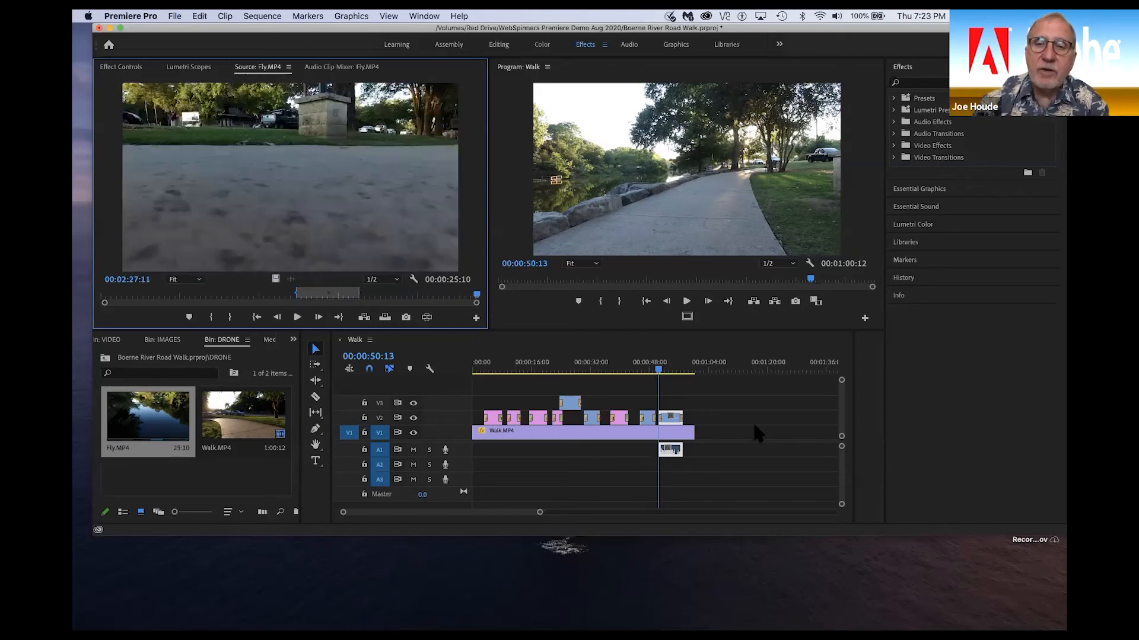
{"action": "left_click_drag", "start_coordinate": [723, 425], "coordinate": [376, 216]}
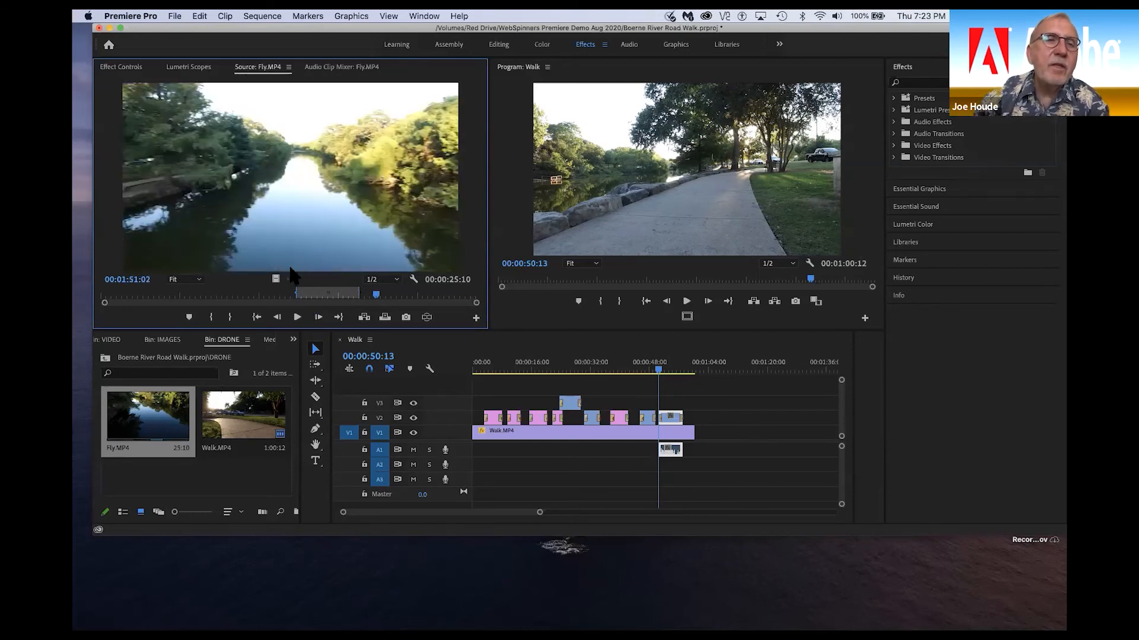
{"action": "left_click_drag", "start_coordinate": [275, 278], "coordinate": [717, 448]}
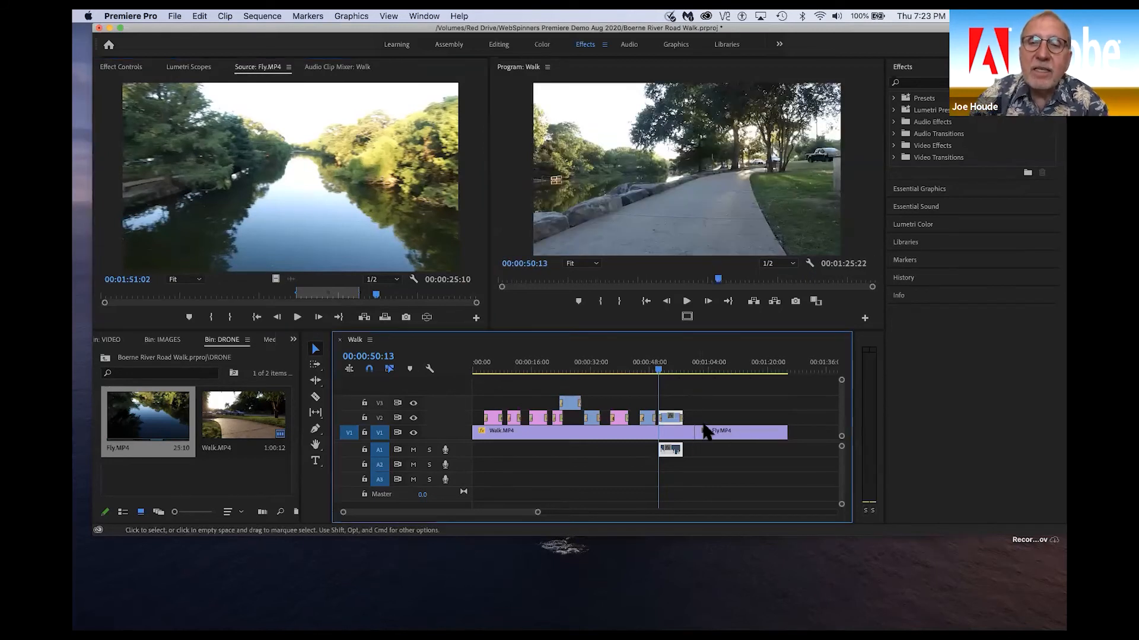
- Apply the default video transition to the Walk.MP4 and Fly.MP4 clips on V1, including the cut between them
{"action": "left_click", "coordinate": [724, 498]}
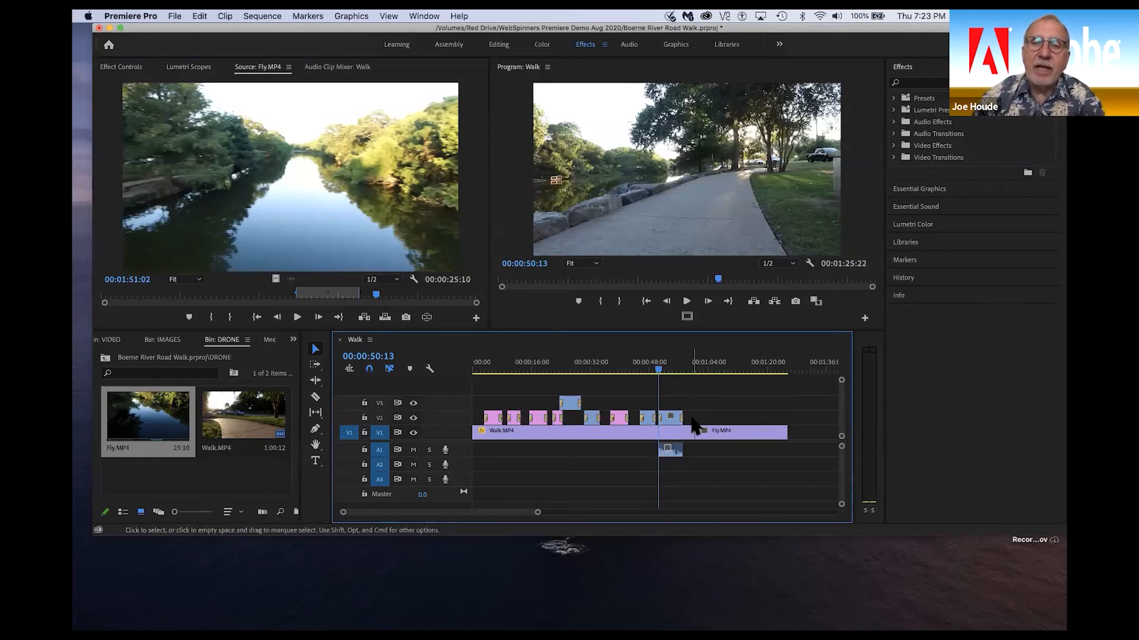
{"action": "left_click_drag", "start_coordinate": [699, 422], "coordinate": [699, 426]}
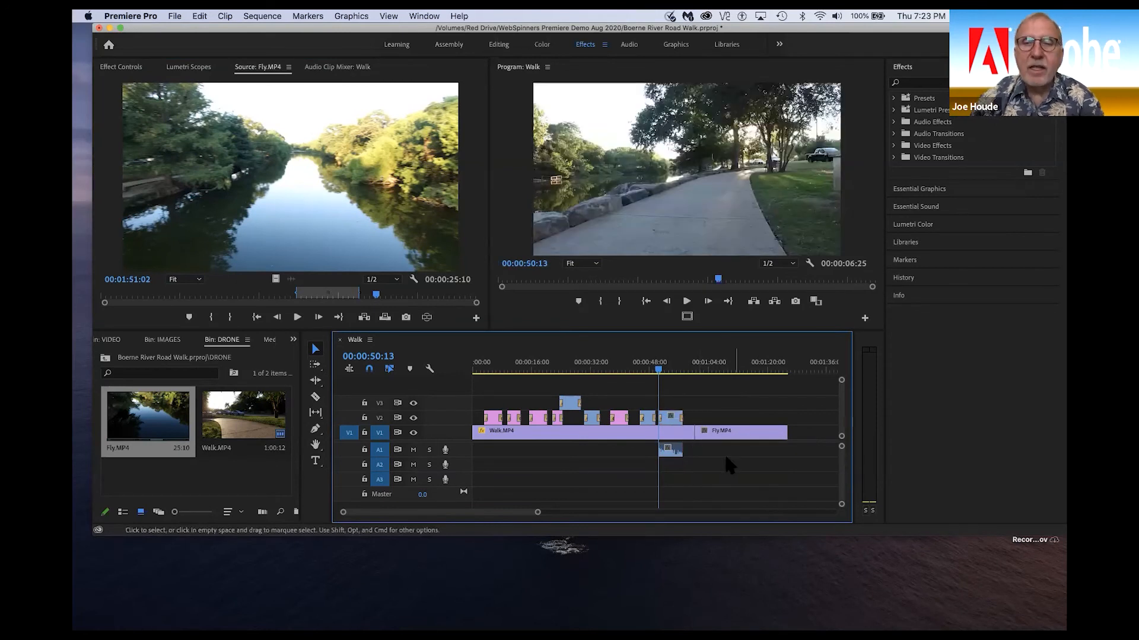
{"action": "left_click", "coordinate": [692, 431]}
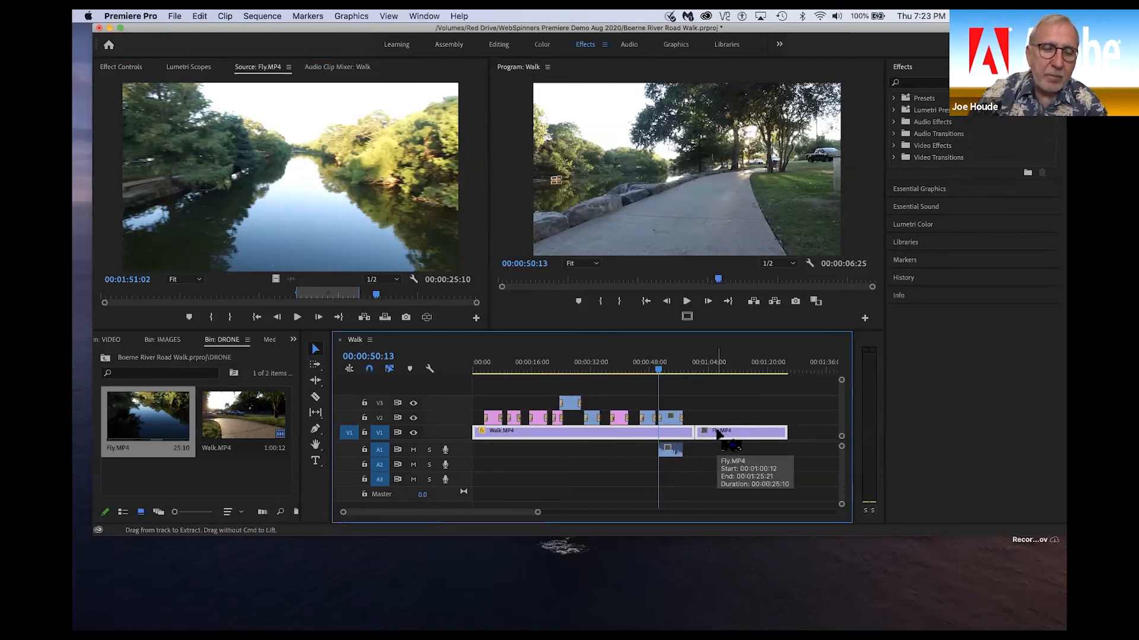
{"action": "key", "text": "super+d"}
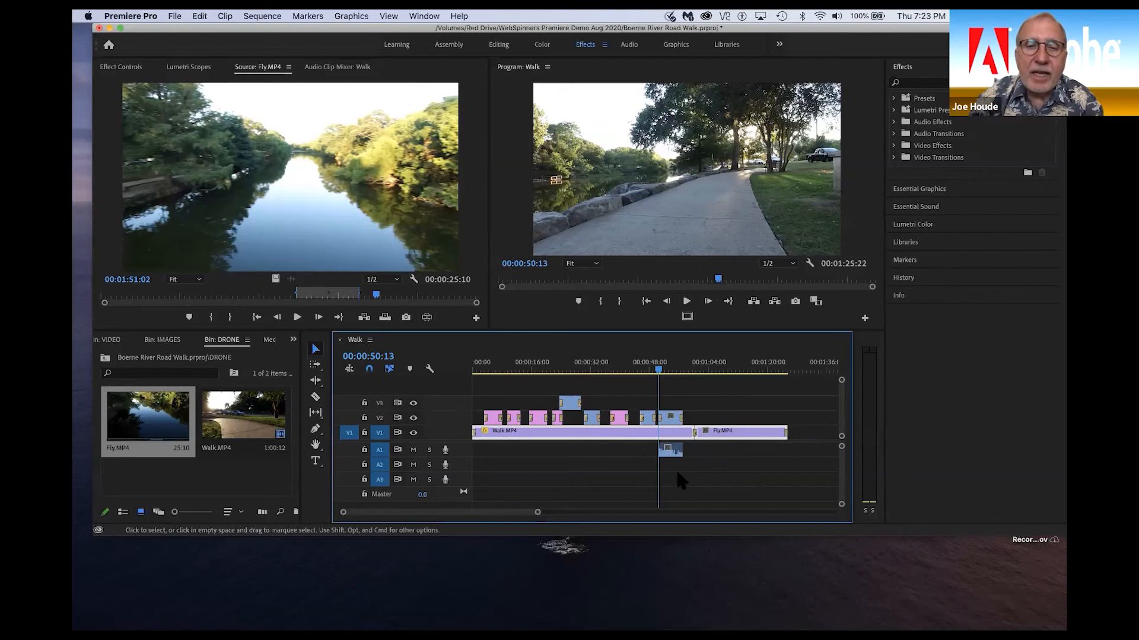
- Play back the sequence from the Duck Quacks clip through the transition into Fly.MP4
{"action": "left_click_drag", "start_coordinate": [539, 517], "coordinate": [499, 519]}
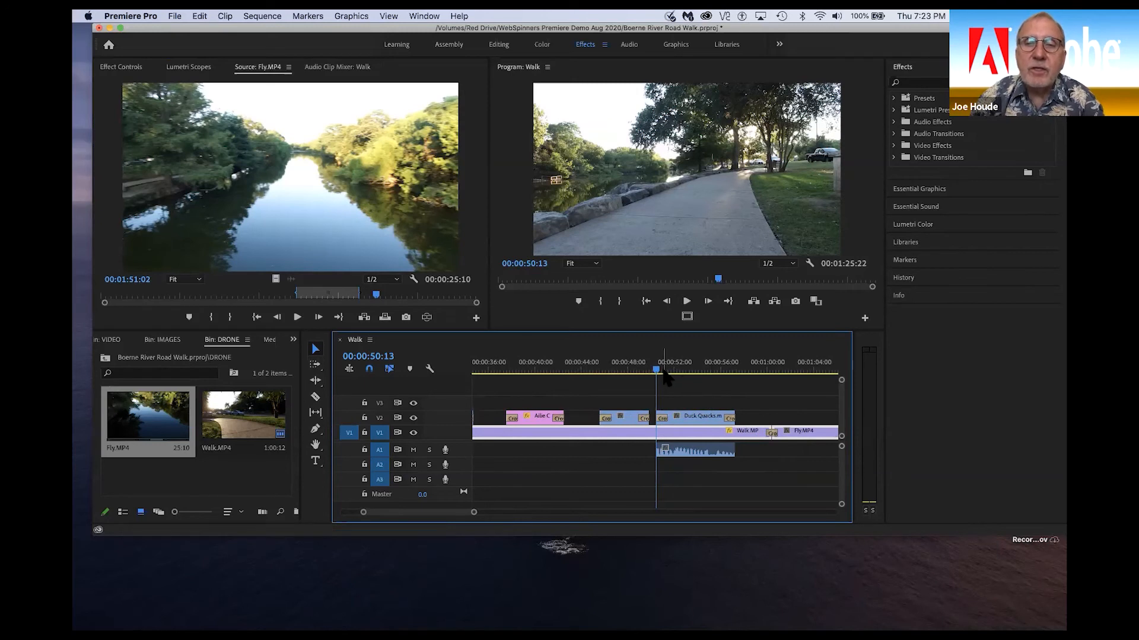
{"action": "left_click", "coordinate": [710, 375]}
{"action": "key", "text": "space"}
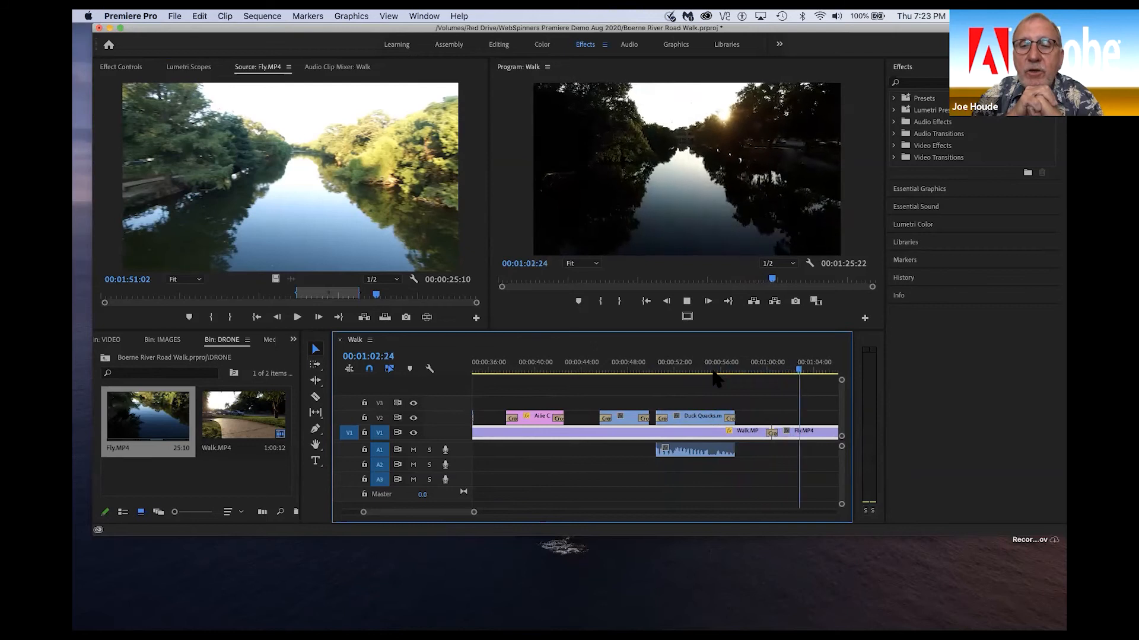
{"action": "key", "text": "space"}
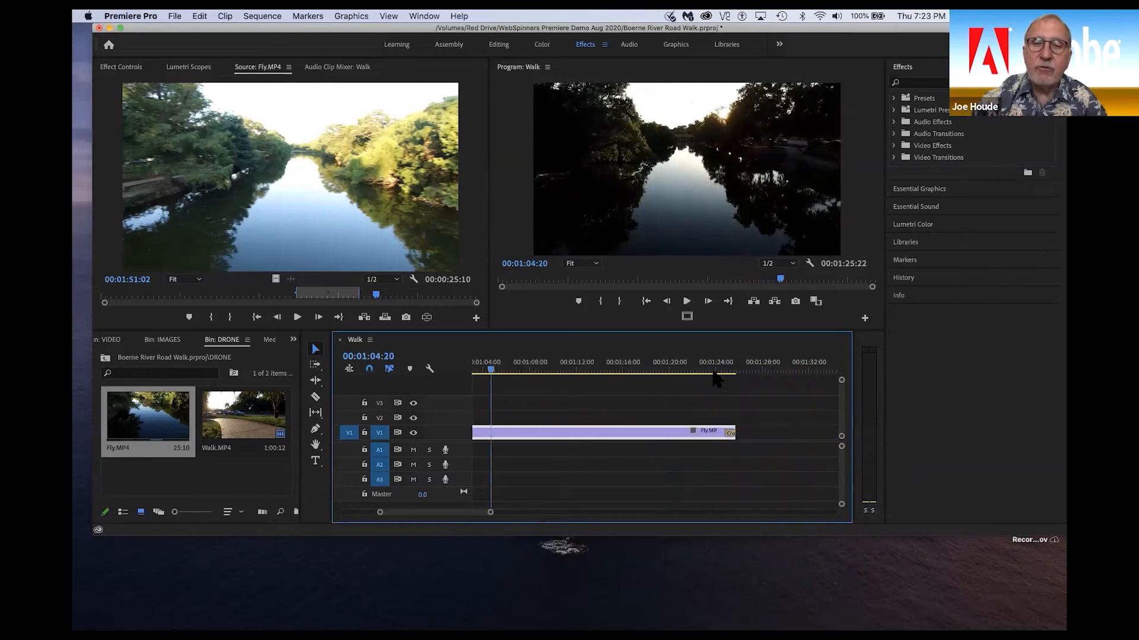
- Scale the Duck Quacks.mov clip on V2 to 221 with a keyframe and move that keyframe to the clip's start
{"action": "left_click_drag", "start_coordinate": [491, 517], "coordinate": [535, 513]}
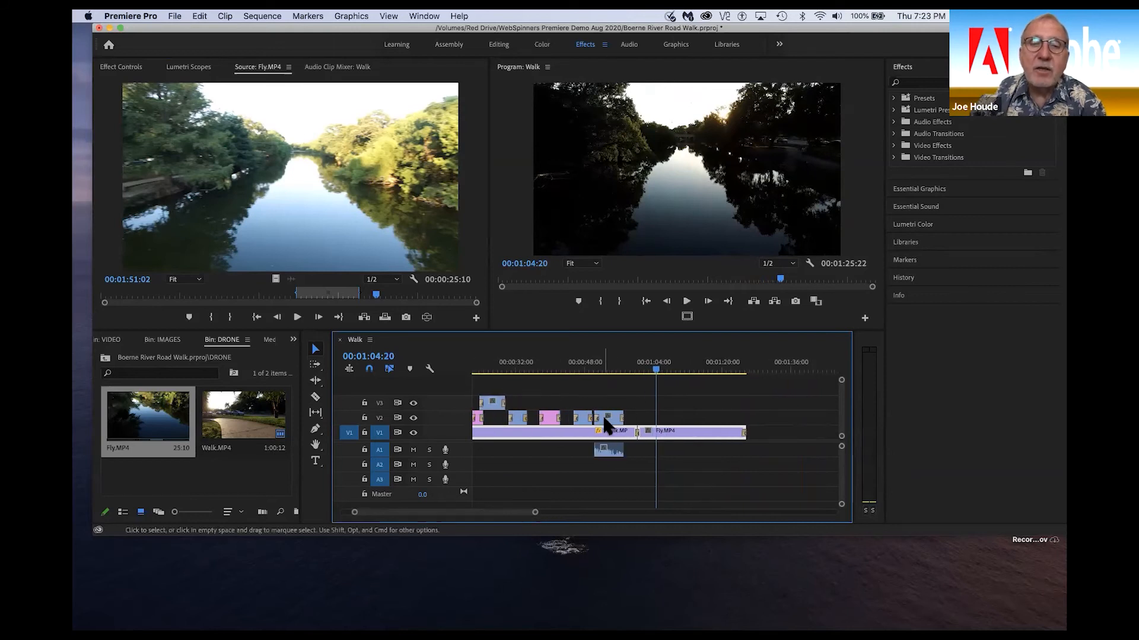
{"action": "left_click", "coordinate": [609, 373]}
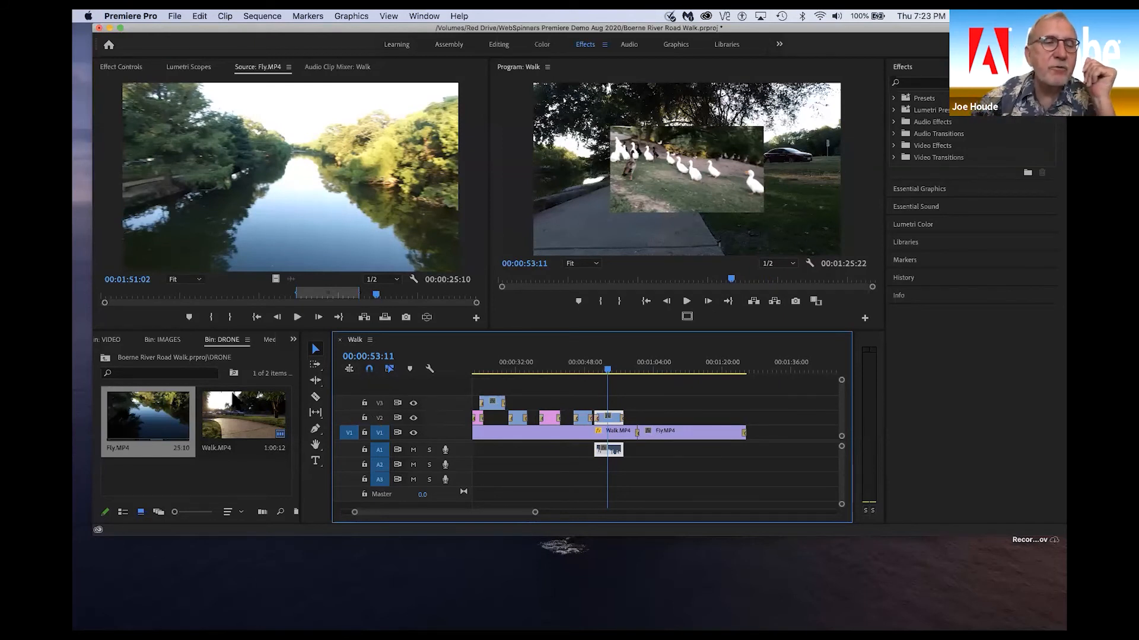
{"action": "left_click", "coordinate": [243, 415]}
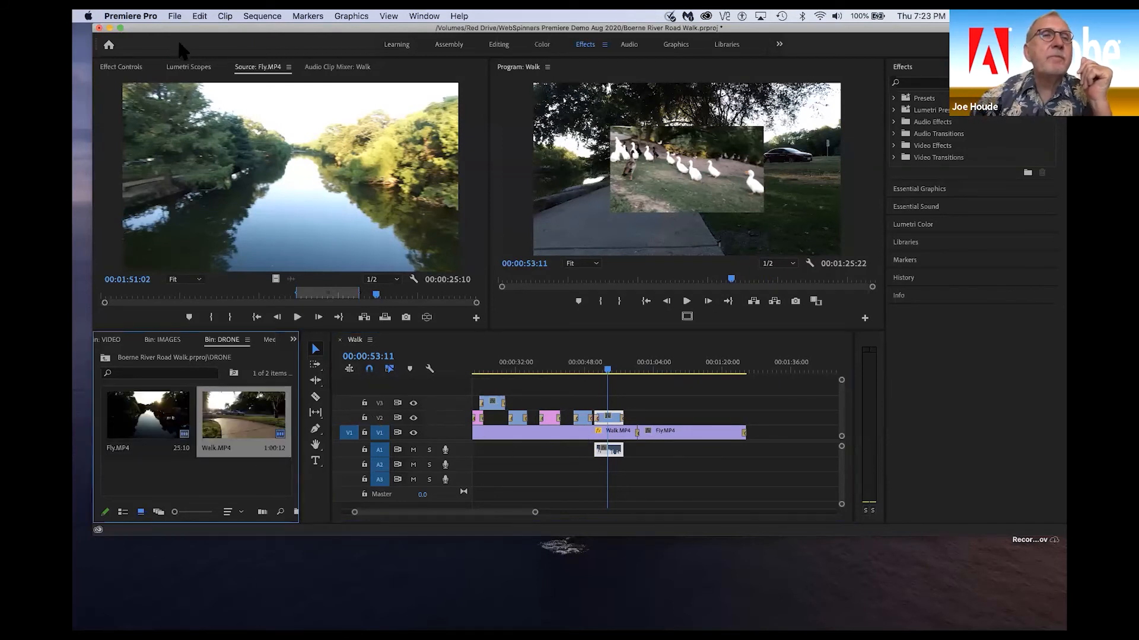
{"action": "left_click", "coordinate": [122, 68]}
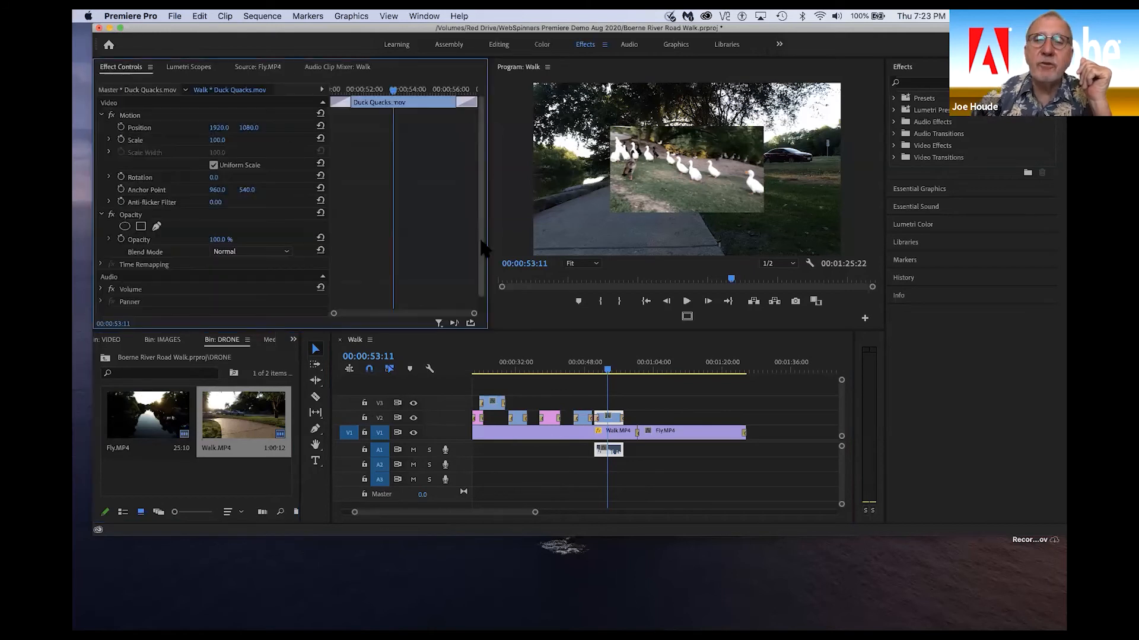
{"action": "left_click", "coordinate": [122, 140]}
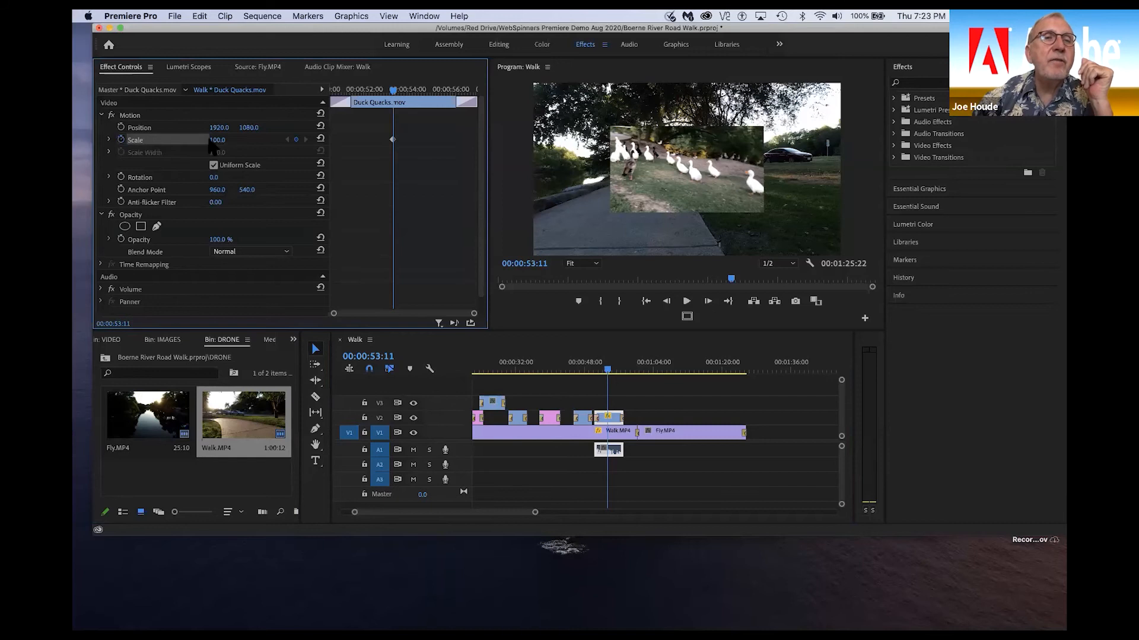
{"action": "left_click_drag", "start_coordinate": [217, 140], "coordinate": [289, 140]}
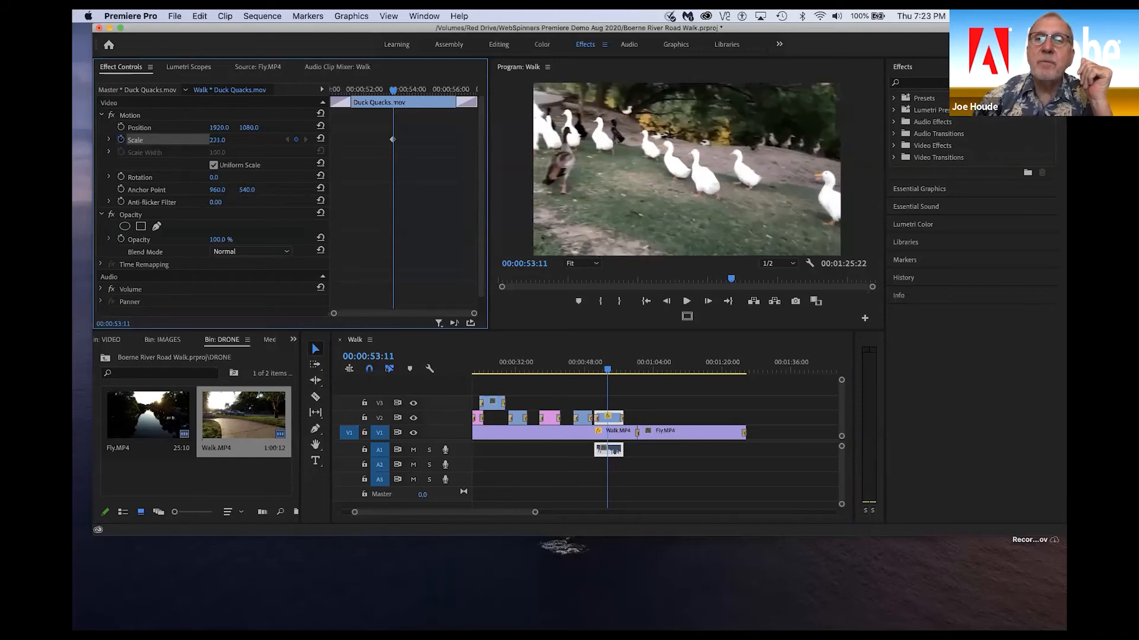
{"action": "left_click", "coordinate": [225, 140]}
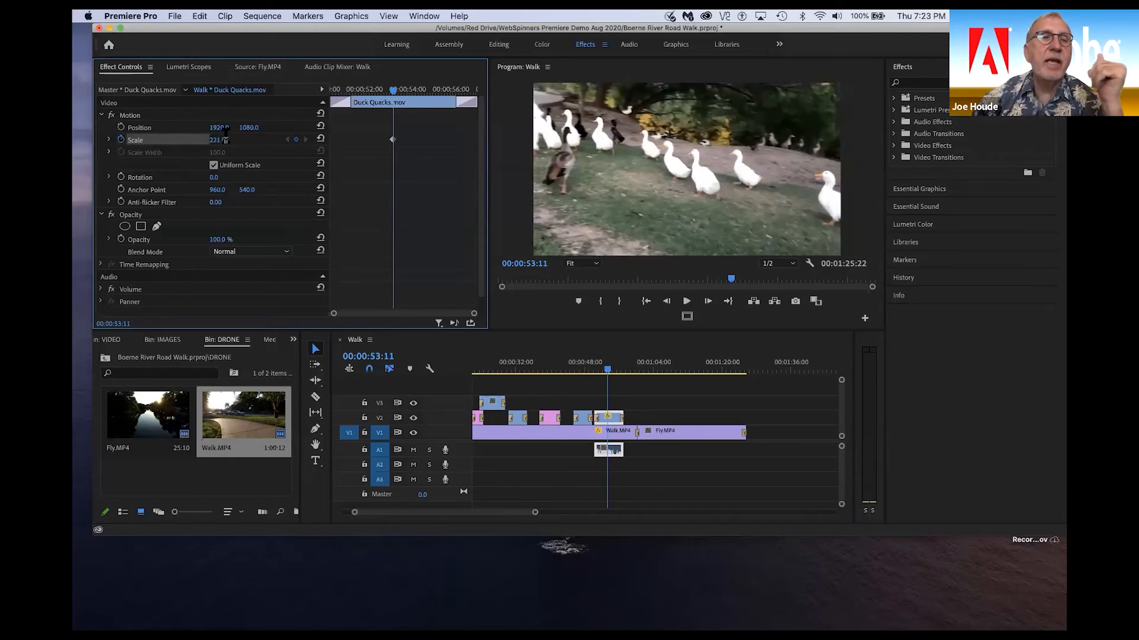
{"action": "left_click_drag", "start_coordinate": [392, 140], "coordinate": [328, 143]}
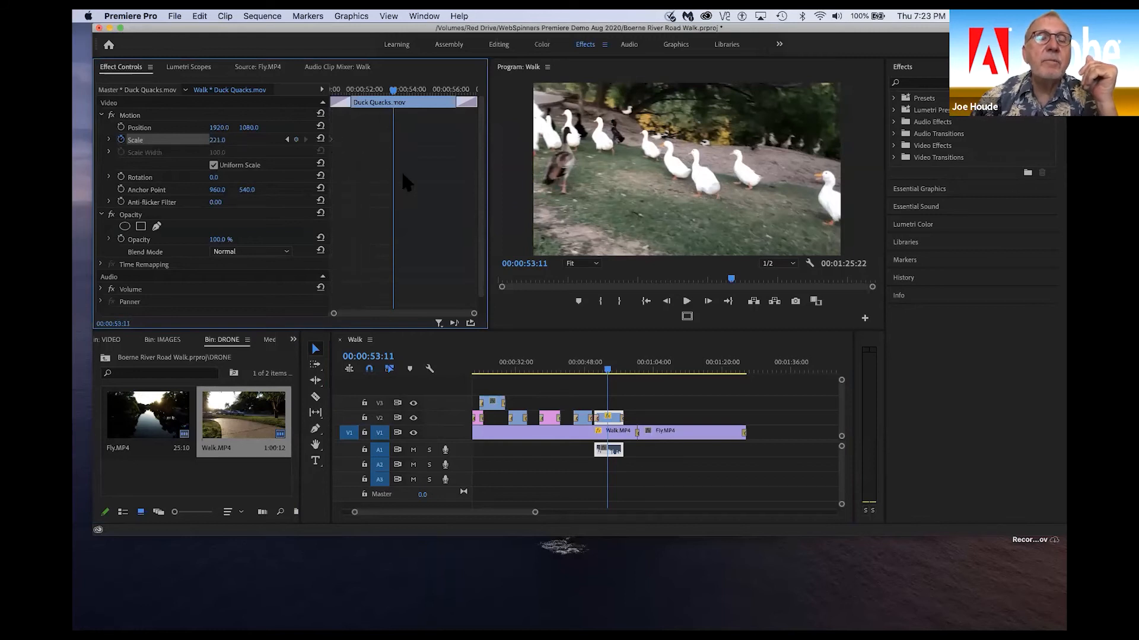
- Play back the sequence from 00:00:48:00 through the enlarged Duck Quacks clip into Fly.MP4
{"action": "left_click_drag", "start_coordinate": [607, 367], "coordinate": [584, 368]}
{"action": "key", "text": "space"}
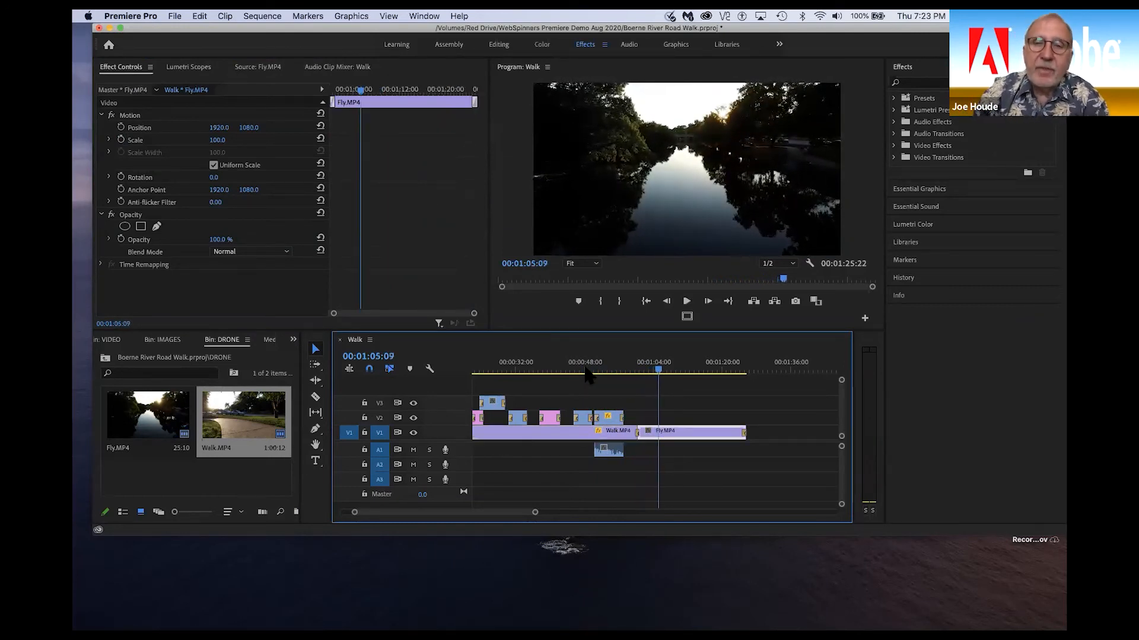
{"action": "key", "text": "space"}
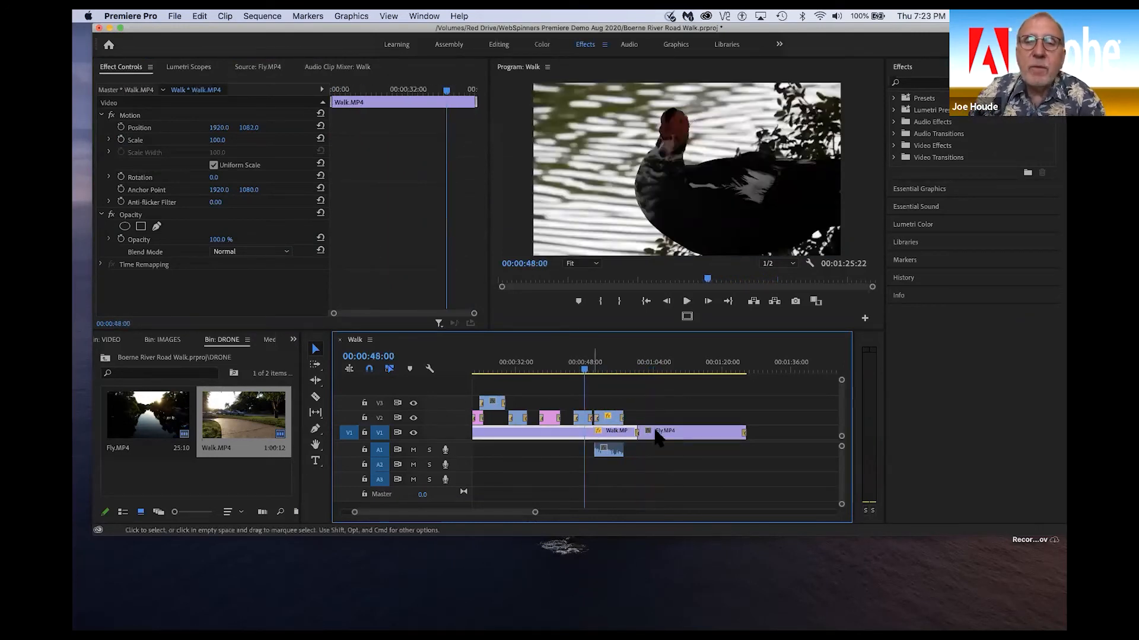
- Switch to the Graphics workspace and add a BOERNE RIVER PARK text title at the very start of the sequence
{"action": "left_click_drag", "start_coordinate": [589, 375], "coordinate": [354, 394]}
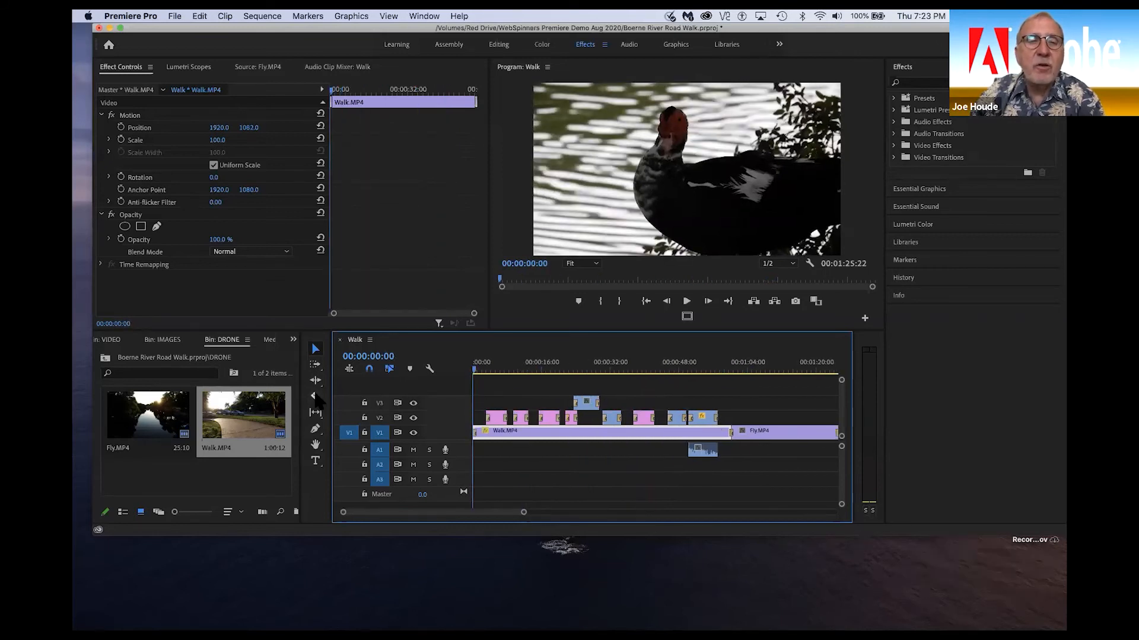
{"action": "left_click", "coordinate": [547, 479]}
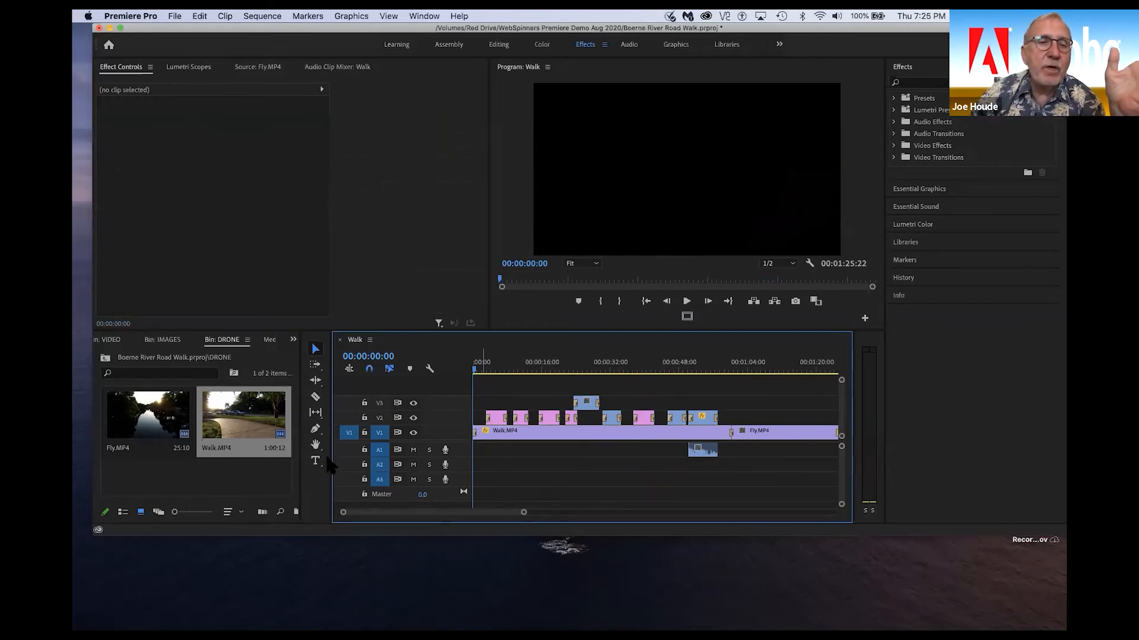
{"action": "left_click", "coordinate": [675, 46]}
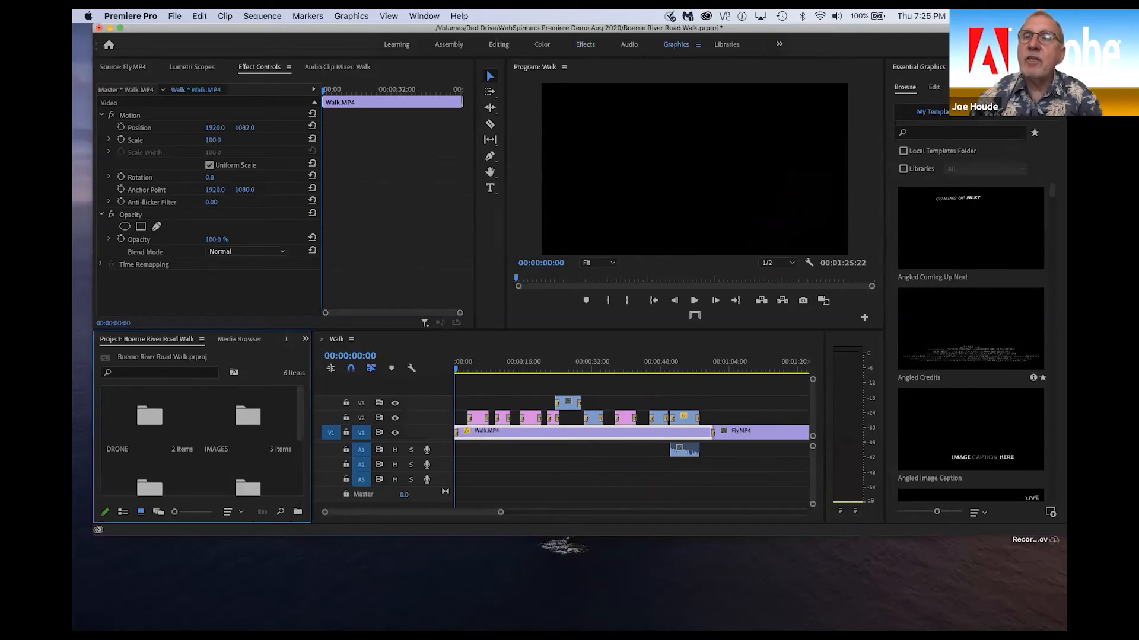
{"action": "left_click", "coordinate": [935, 87]}
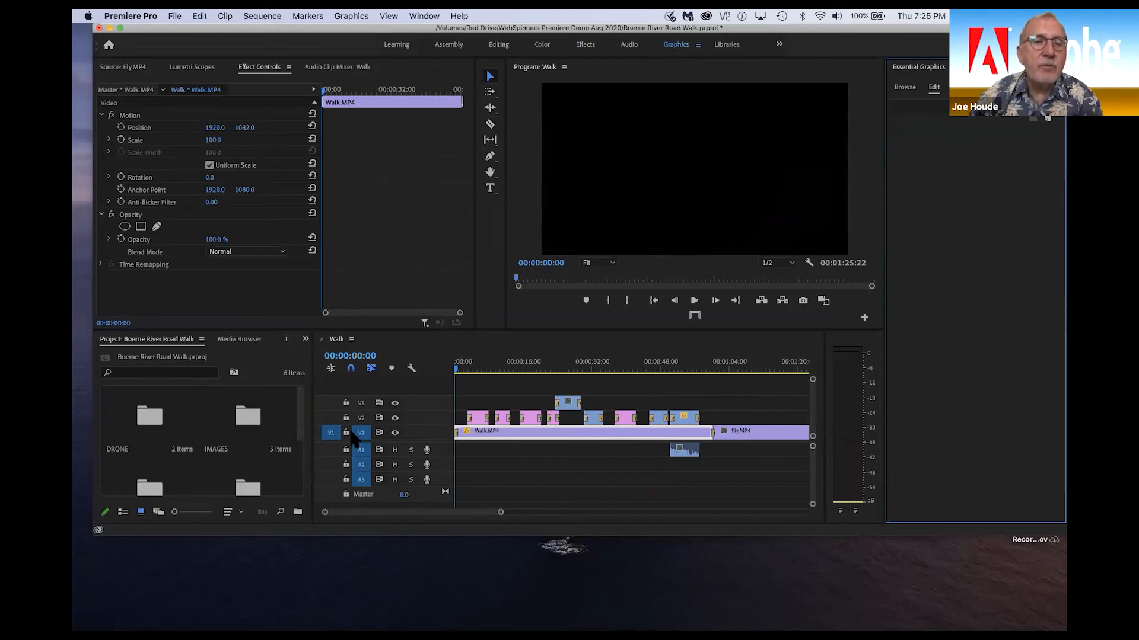
{"action": "left_click", "coordinate": [490, 188]}
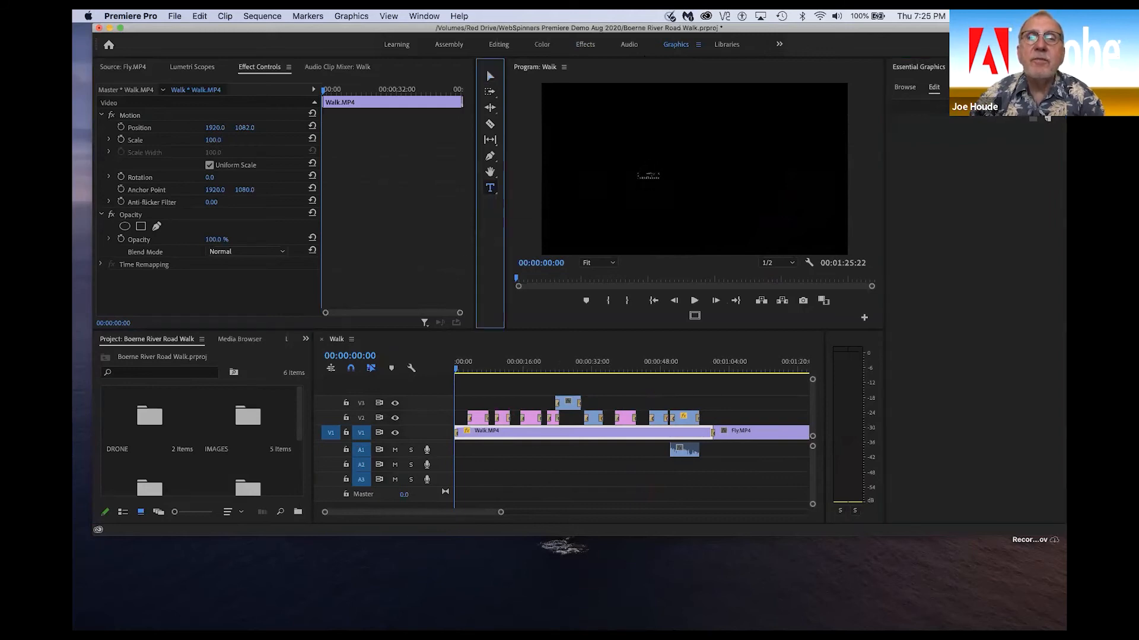
{"action": "left_click", "coordinate": [639, 155]}
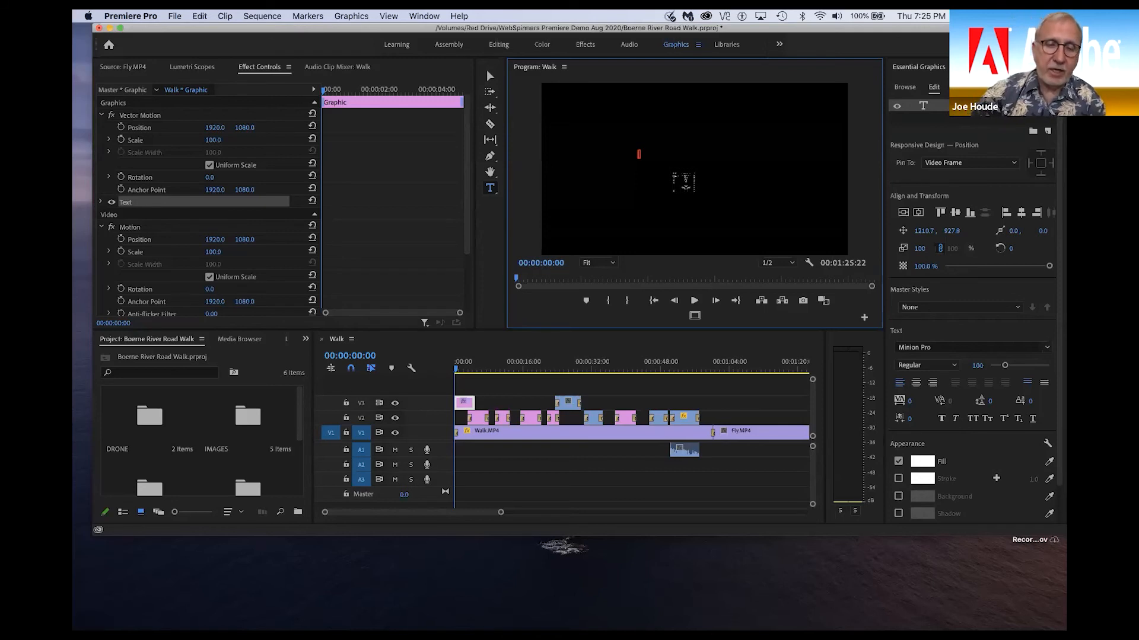
{"action": "type", "text": "BOERNE RIVER PARK"}
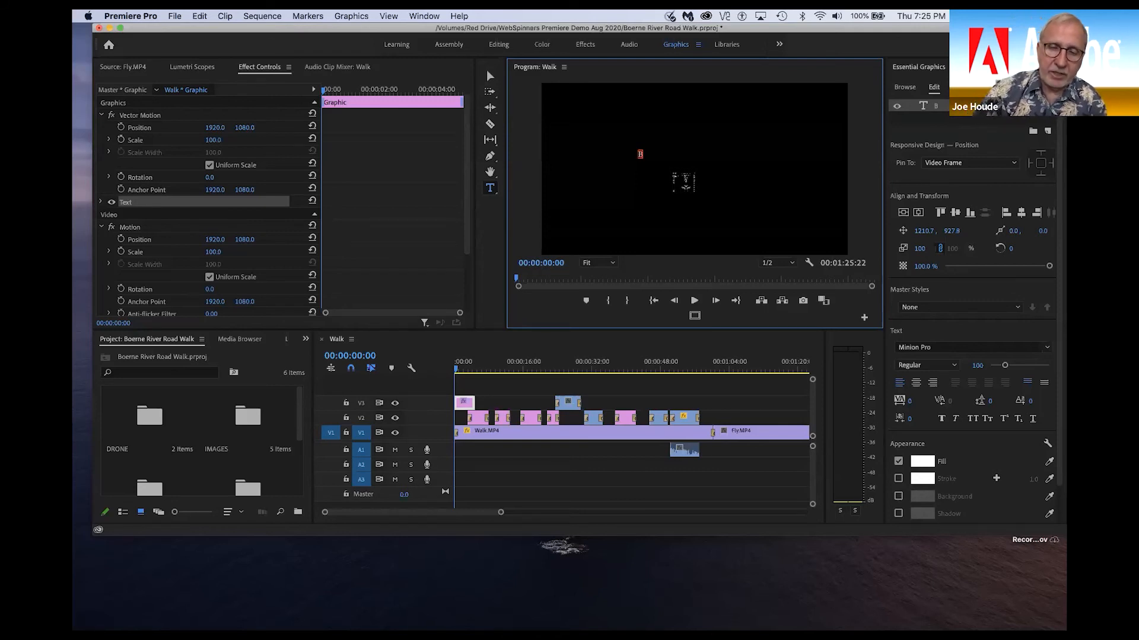
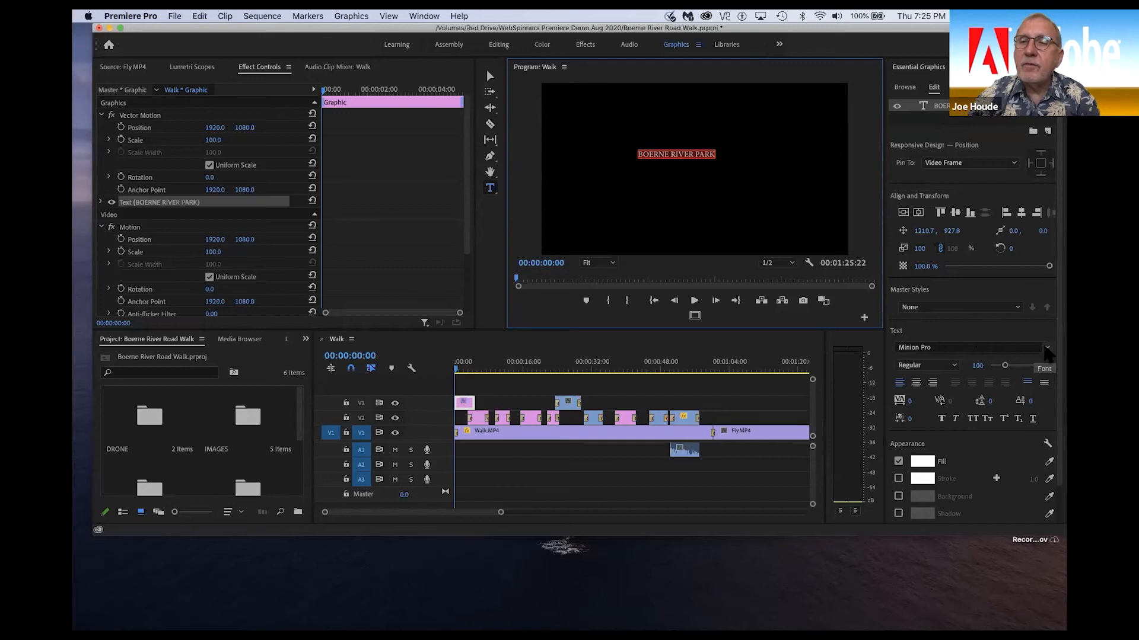
- Change the title's font to GranaPadano in the Medium style
{"action": "left_click", "coordinate": [1046, 349]}
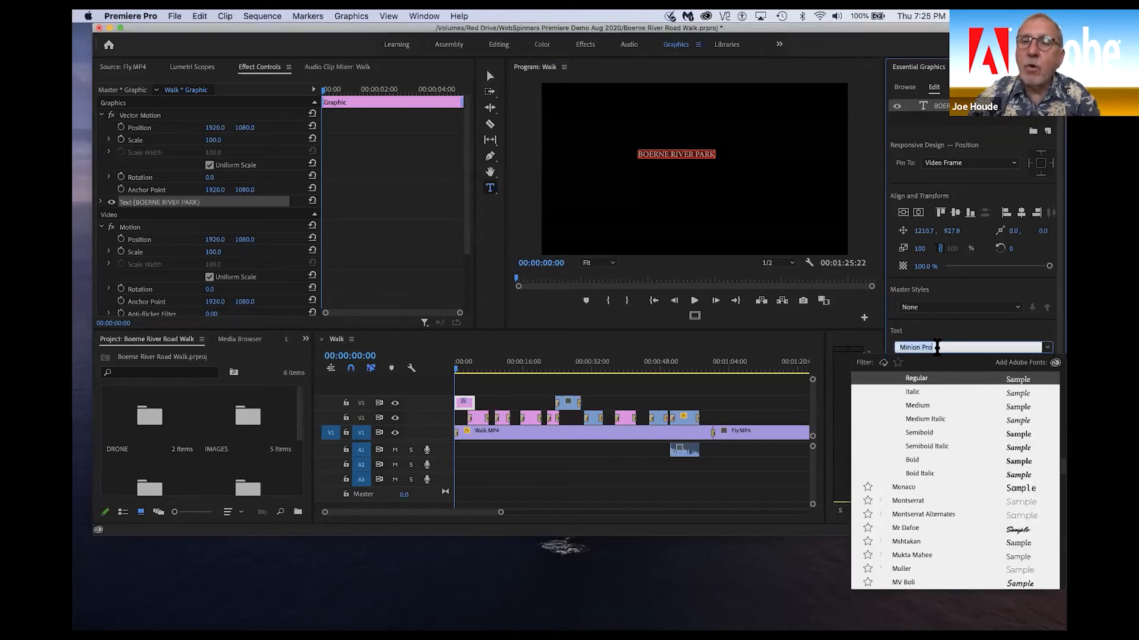
{"action": "type", "text": "a"}
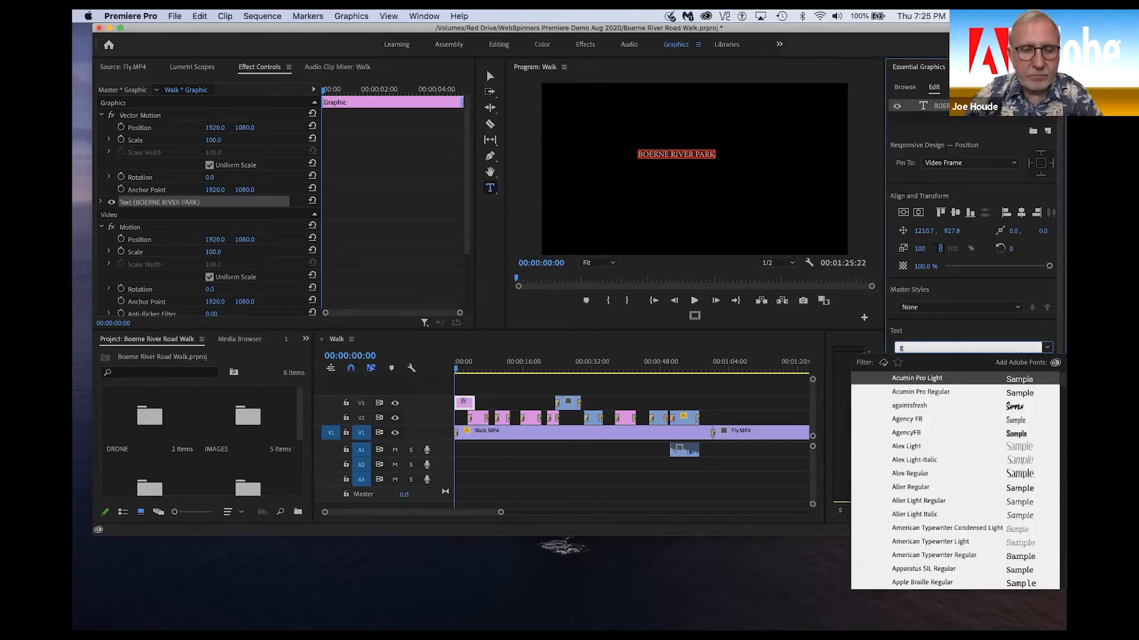
{"action": "type", "text": "g"}
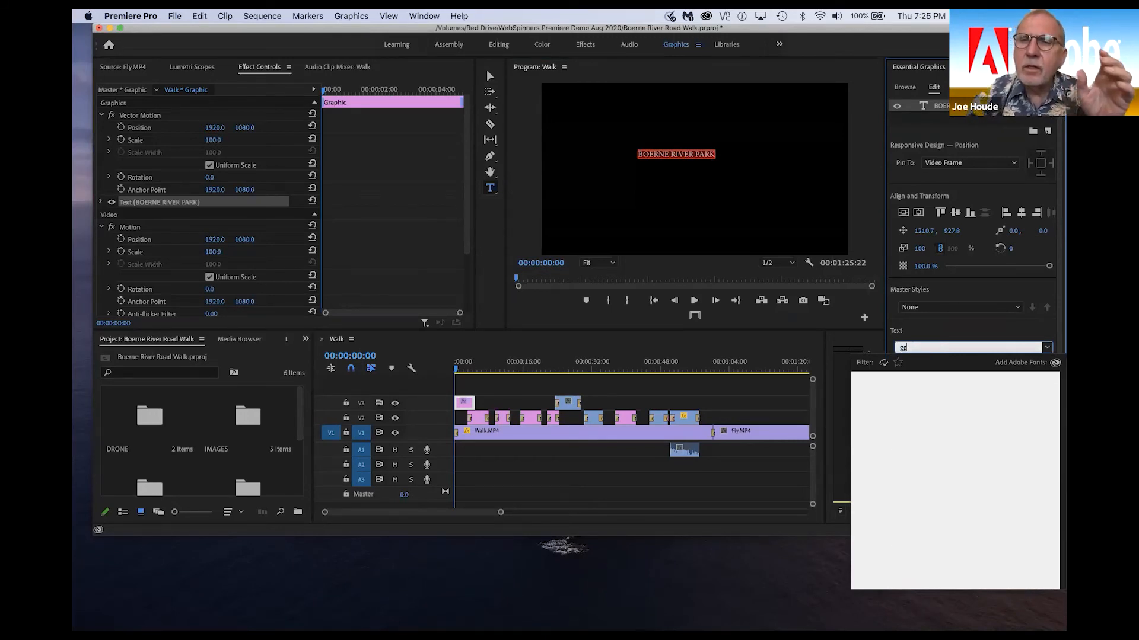
{"action": "key", "text": "BackSpace"}
{"action": "key", "text": "BackSpace"}
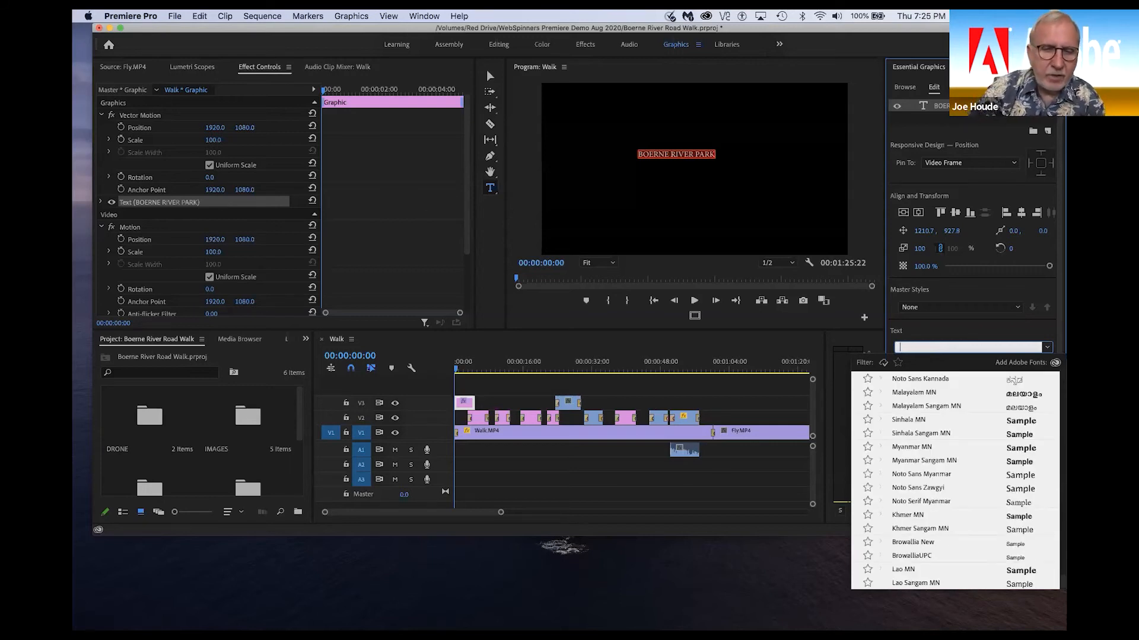
{"action": "type", "text": "gra"}
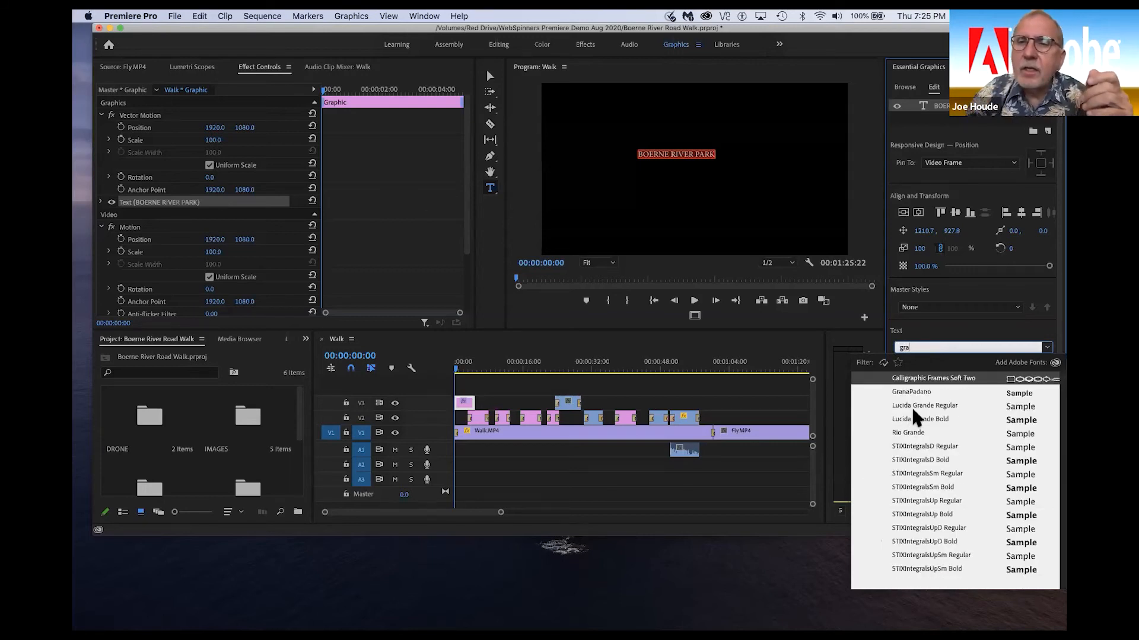
{"action": "left_click", "coordinate": [911, 392]}
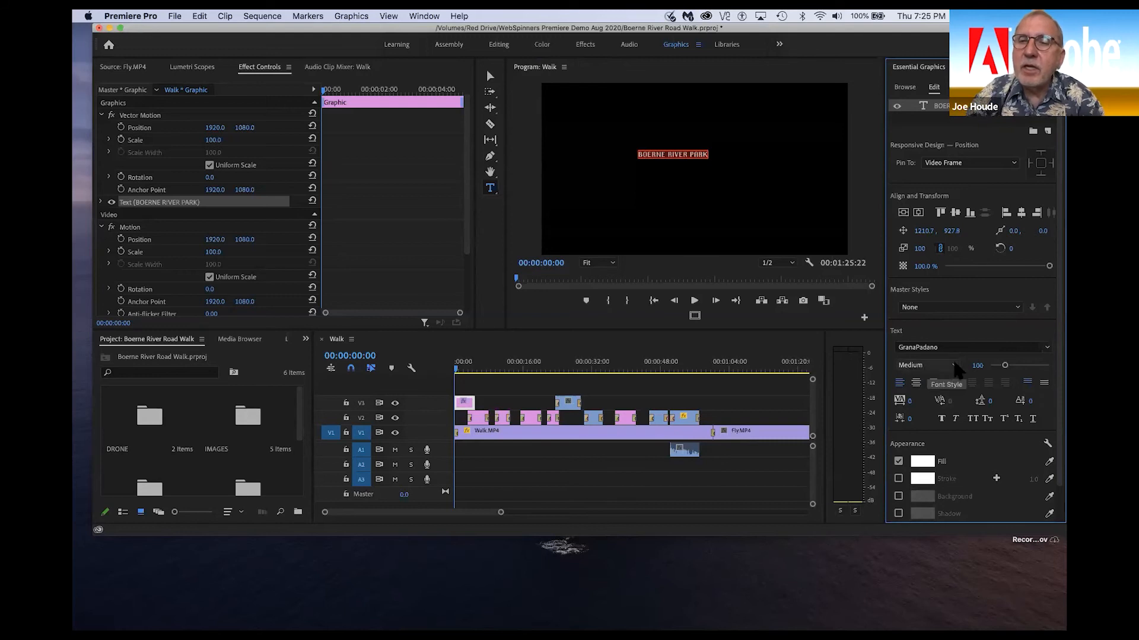
{"action": "left_click", "coordinate": [954, 365]}
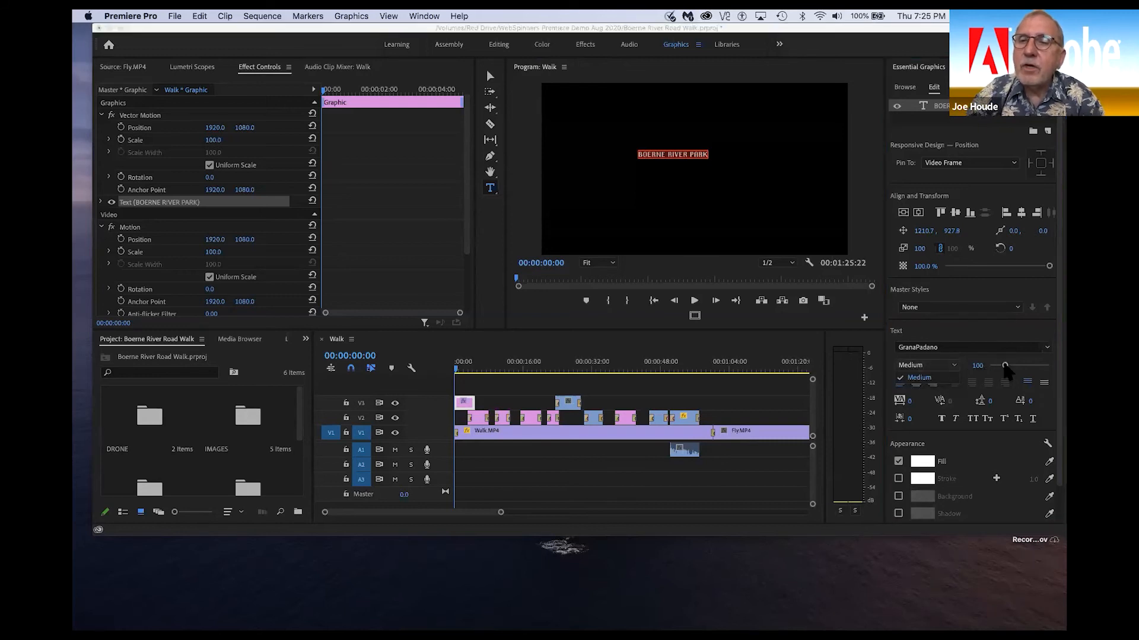
- Enlarge the title text to size 293, centre-align it, and centre it vertically and horizontally in the frame
{"action": "left_click_drag", "start_coordinate": [1005, 366], "coordinate": [1033, 368]}
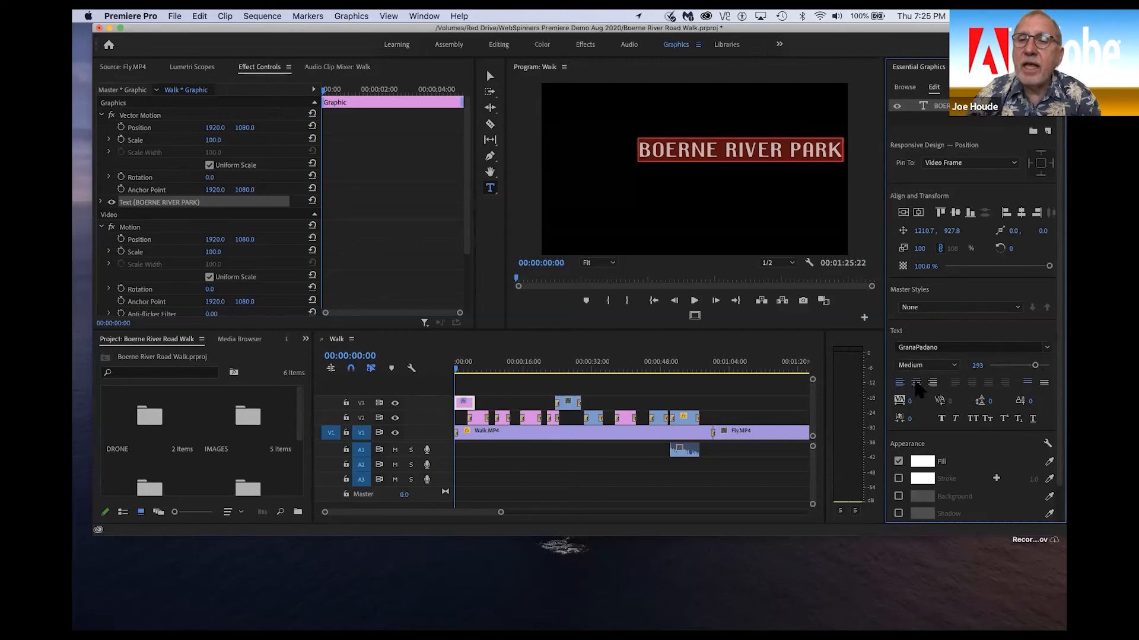
{"action": "left_click", "coordinate": [916, 383]}
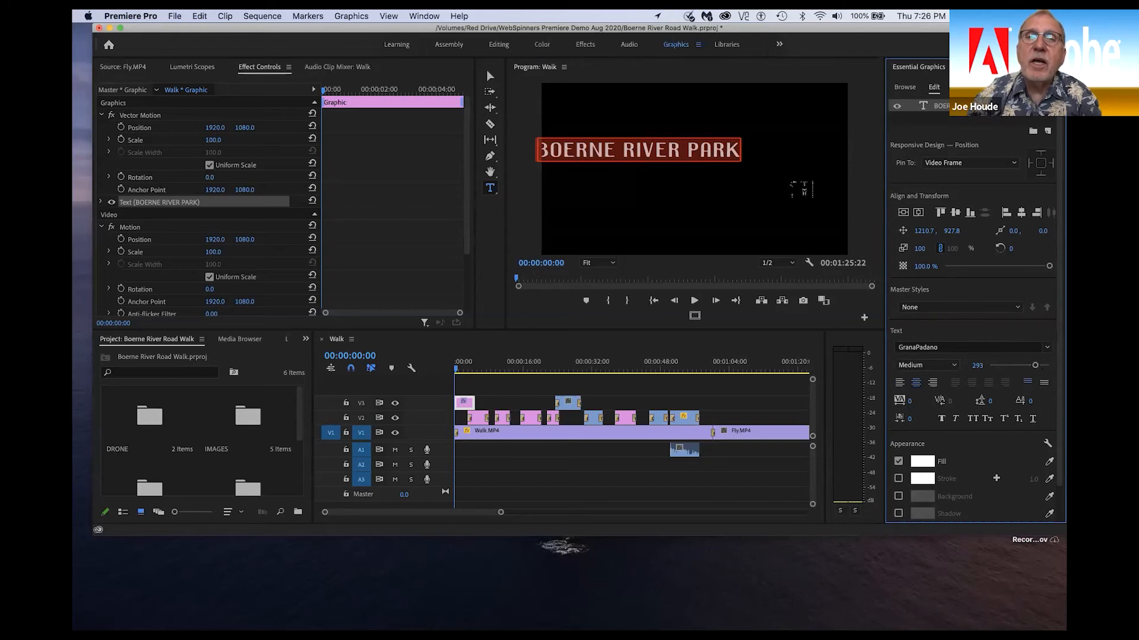
{"action": "left_click", "coordinate": [903, 214]}
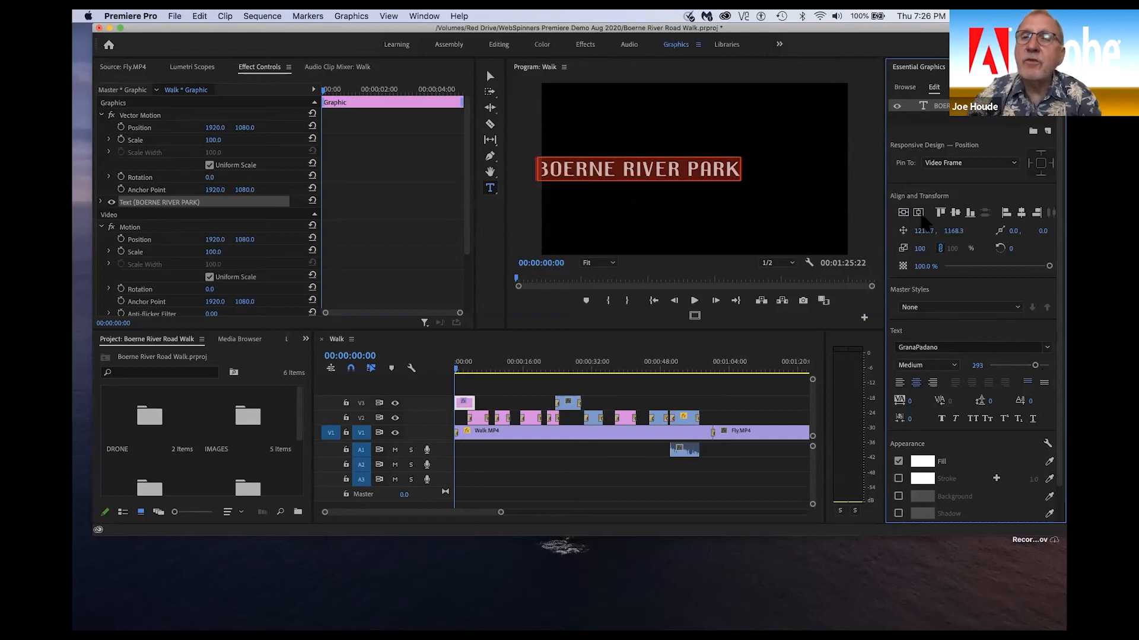
{"action": "left_click", "coordinate": [918, 214]}
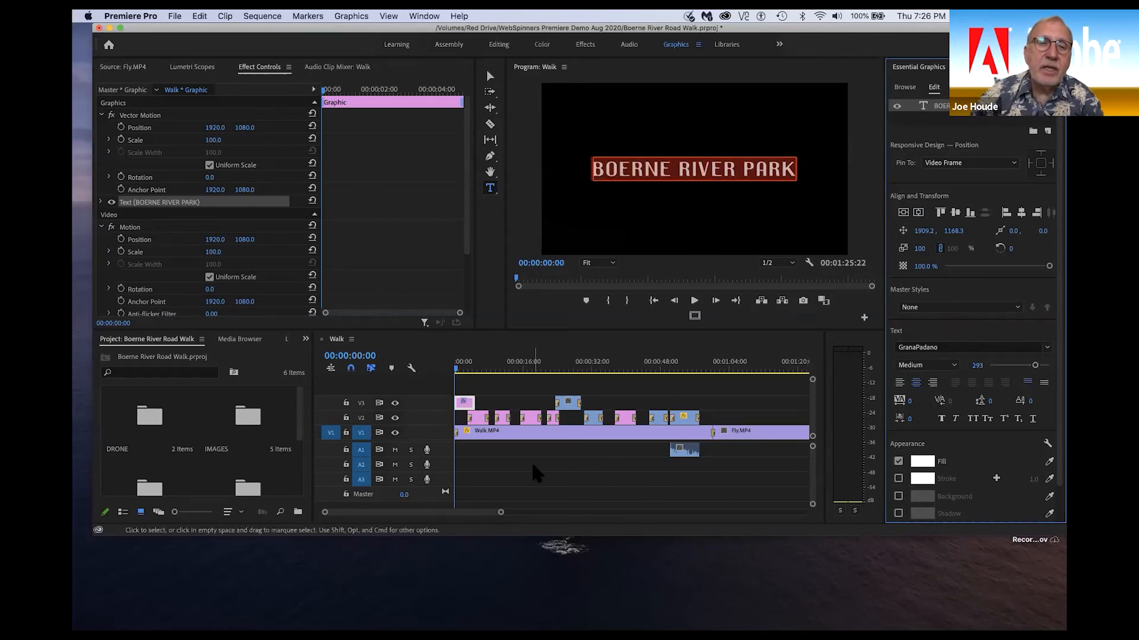
- Shift the title graphic on V3 slightly later with default transitions at both ends, and extend its end past the first bird clip
{"action": "left_click_drag", "start_coordinate": [466, 406], "coordinate": [470, 408]}
{"action": "key", "text": "super+d"}
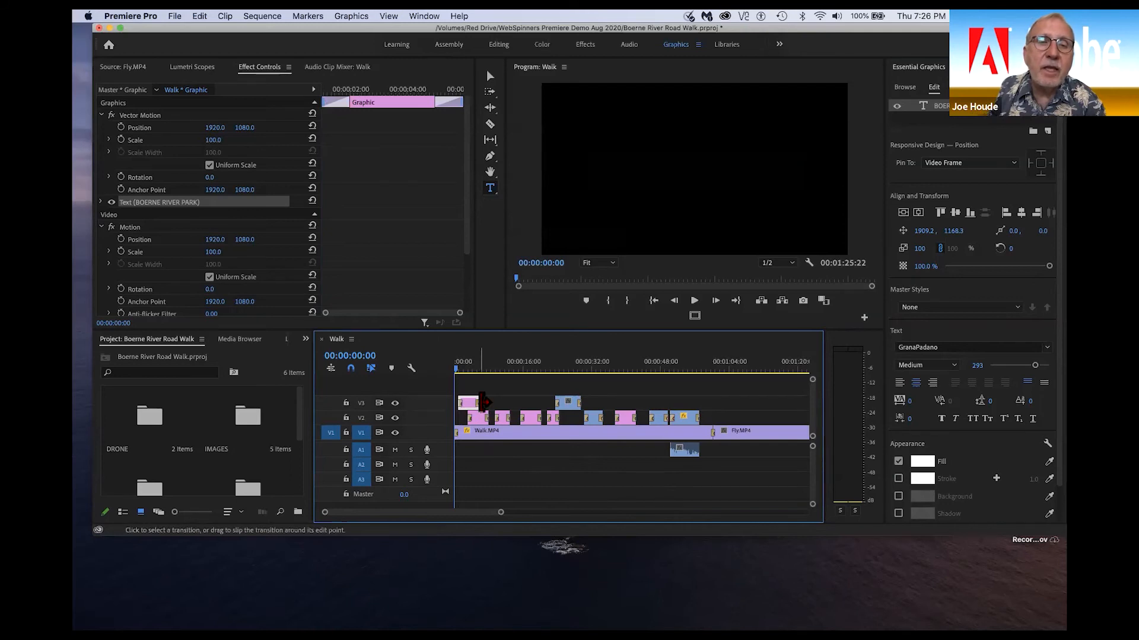
{"action": "left_click_drag", "start_coordinate": [481, 403], "coordinate": [497, 404]}
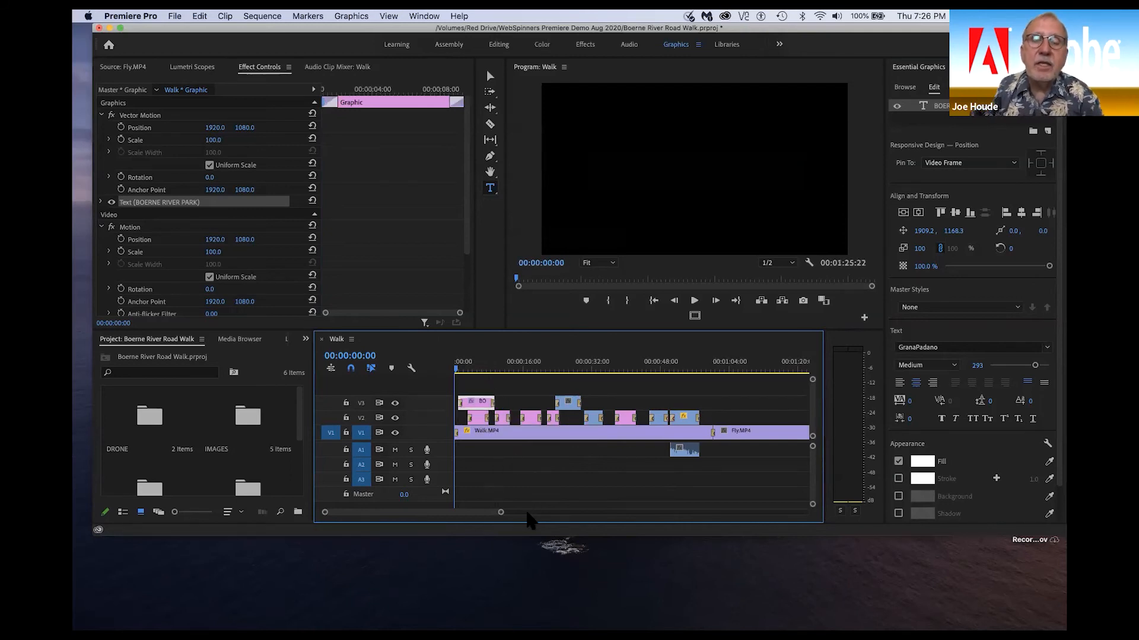
- Play back the sequence from the start through the title and the first bird clips to 00:00:19:26
{"action": "left_click", "coordinate": [694, 300]}
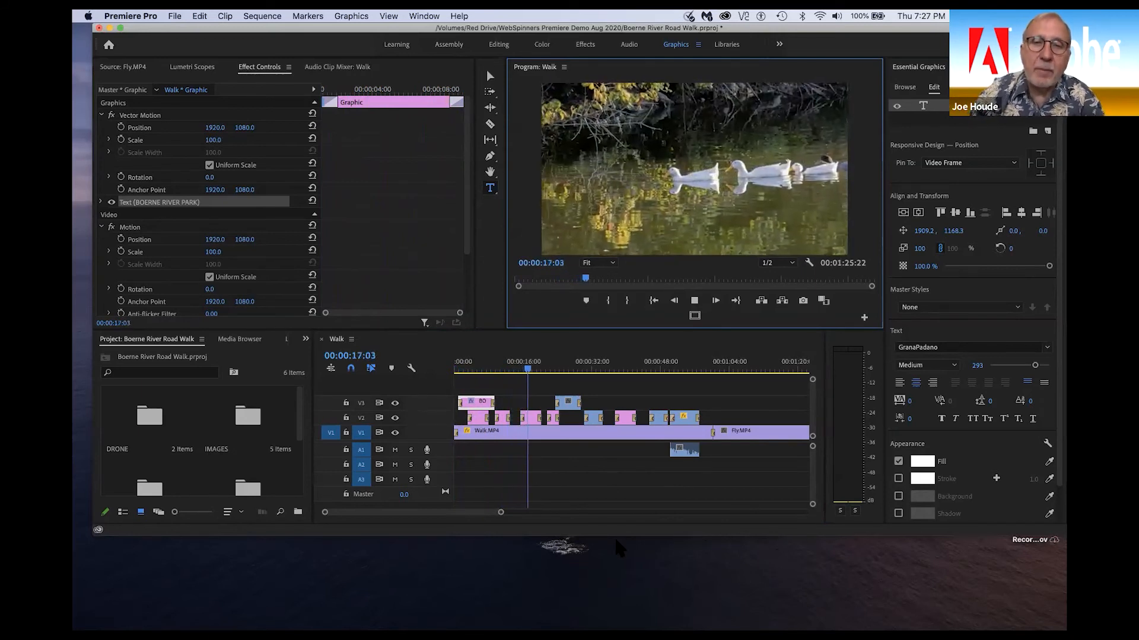
{"action": "left_click", "coordinate": [693, 300]}
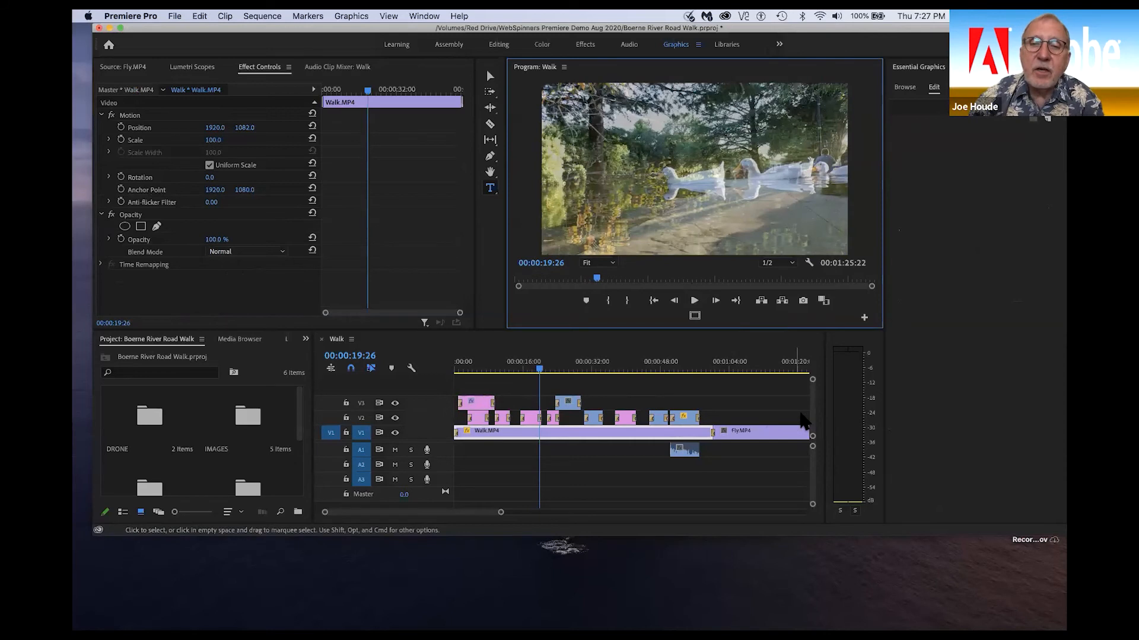
- Duplicate the title graphic near the sequence's end and place the copy on V2, overlapping the end of Fly.MP4
{"action": "left_click", "coordinate": [478, 404]}
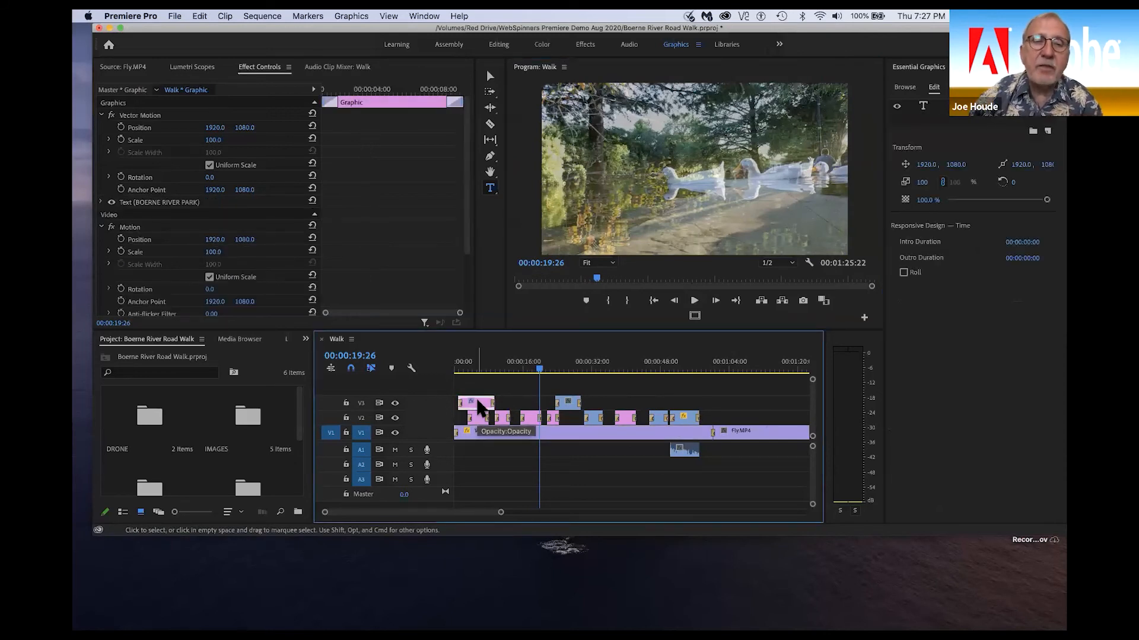
{"action": "left_click_drag", "start_coordinate": [478, 404], "coordinate": [797, 404]}
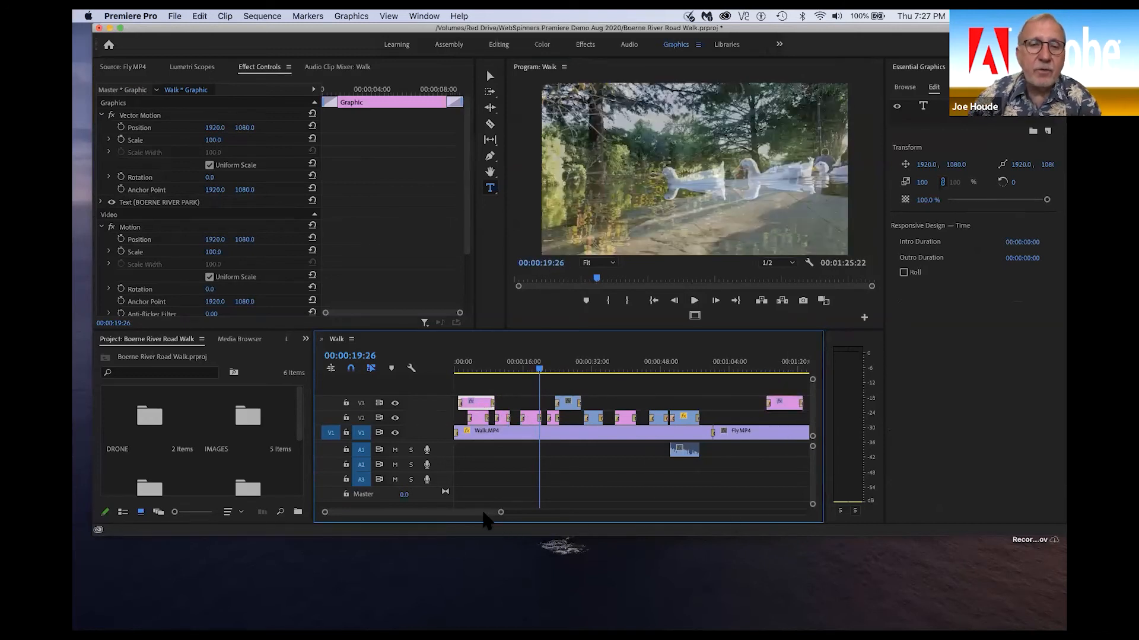
{"action": "left_click_drag", "start_coordinate": [478, 514], "coordinate": [502, 514]}
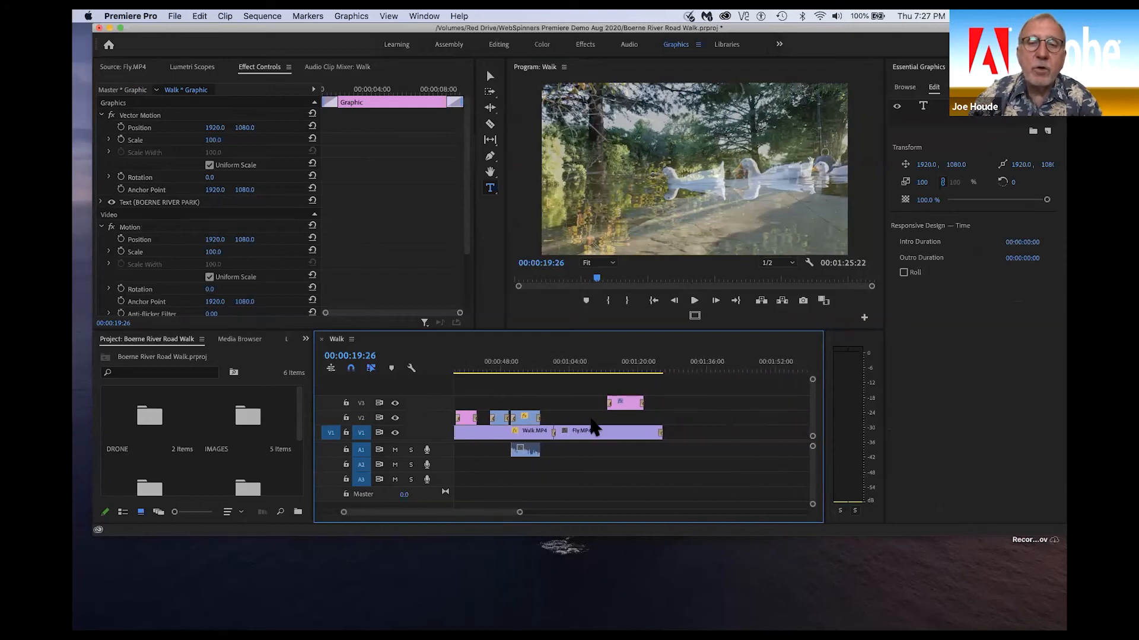
{"action": "left_click_drag", "start_coordinate": [633, 404], "coordinate": [680, 427]}
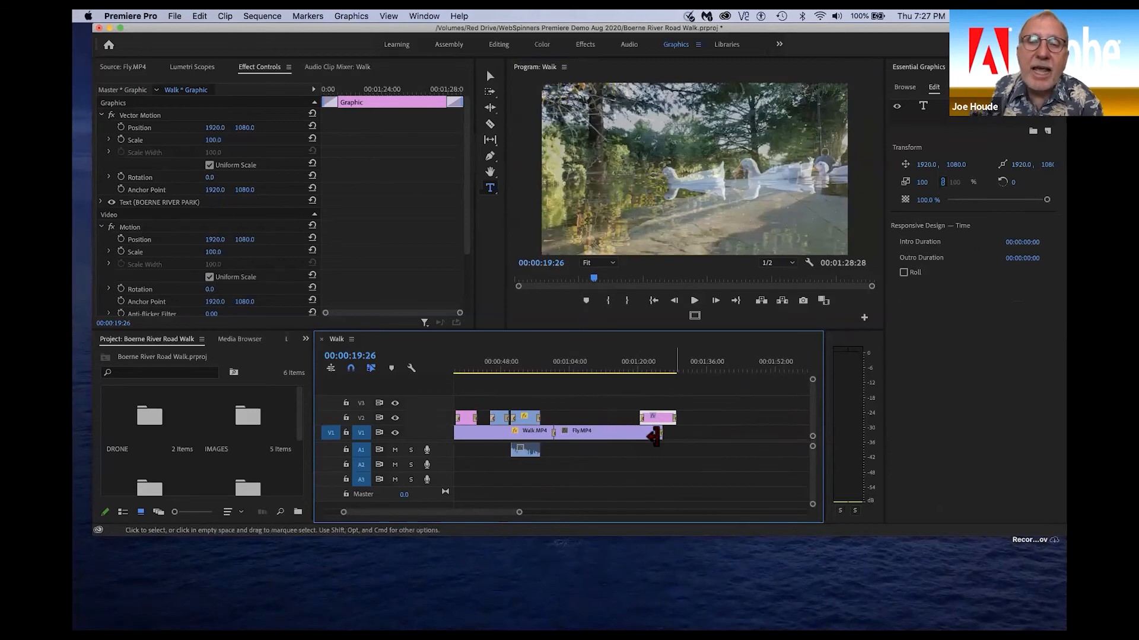
- Lengthen the closing title on V2 at both ends so it starts slightly earlier and runs to 00:01:32:02
{"action": "left_click_drag", "start_coordinate": [645, 424], "coordinate": [688, 431]}
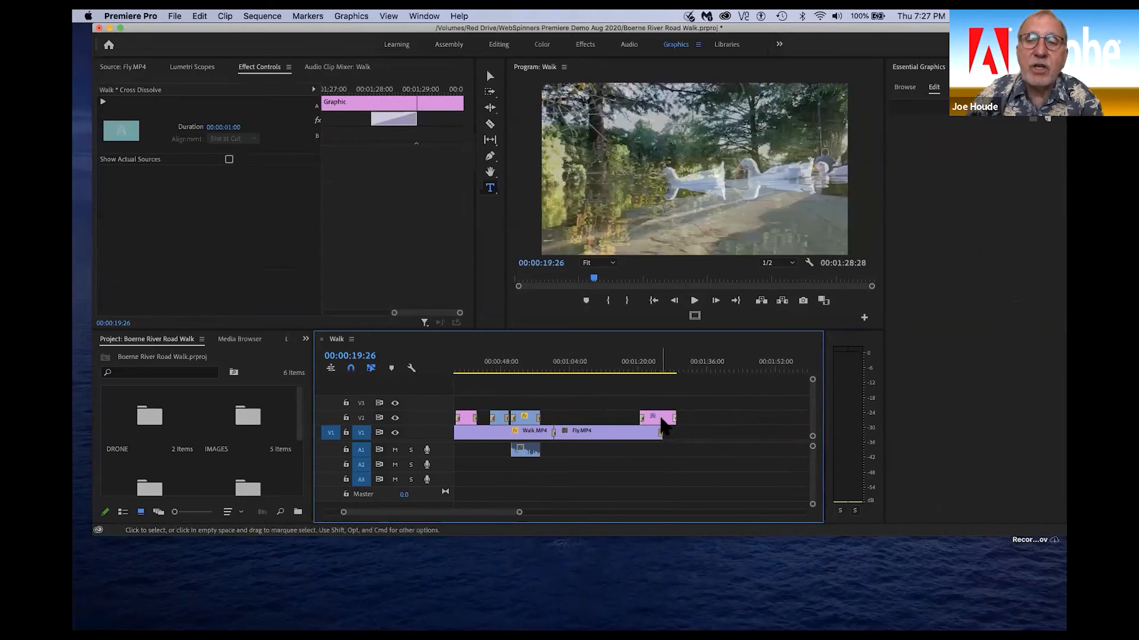
{"action": "left_click", "coordinate": [661, 419]}
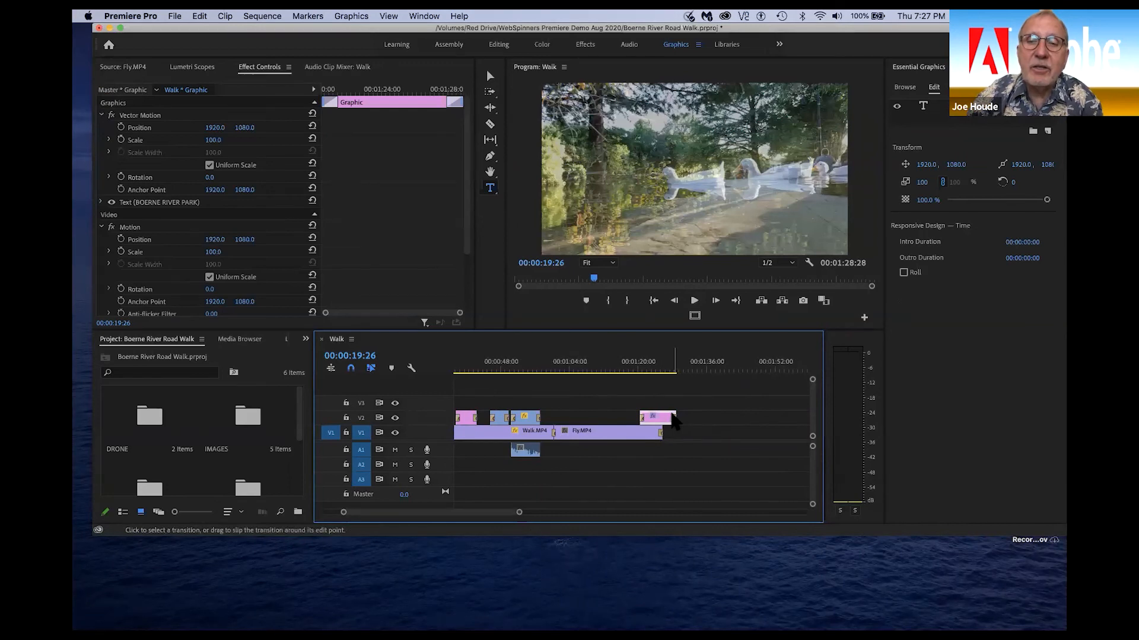
{"action": "left_click_drag", "start_coordinate": [673, 418], "coordinate": [687, 456]}
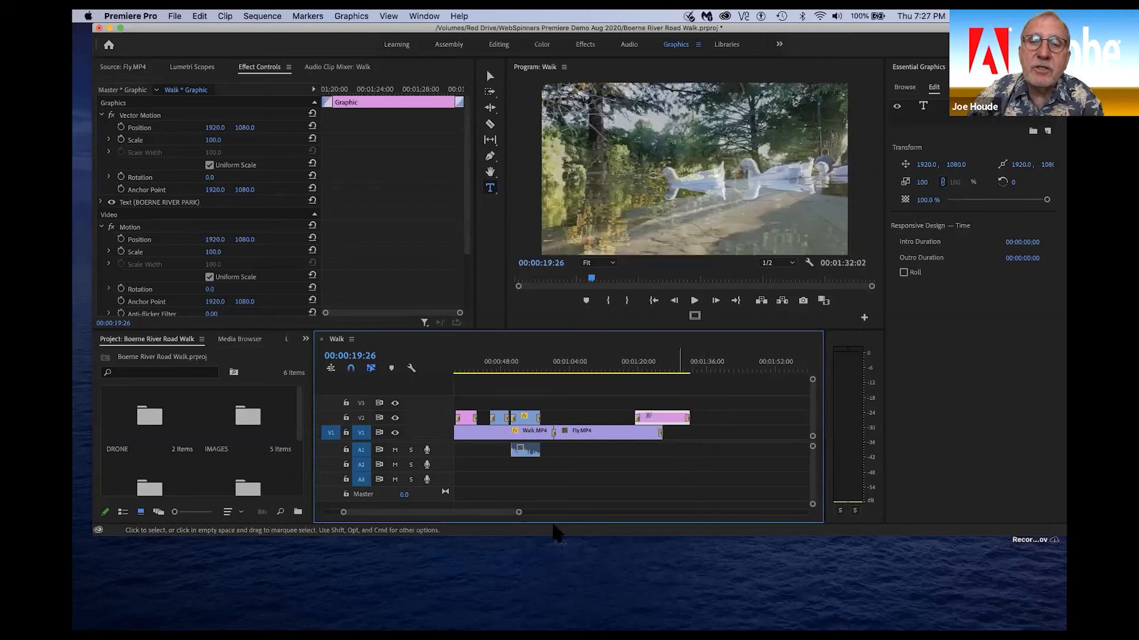
- Lengthen the Cross Dissolve at the closing title's start to 00:00:03:14 and play back the title's fade-in over Fly.MP4
{"action": "left_click_drag", "start_coordinate": [486, 518], "coordinate": [432, 511]}
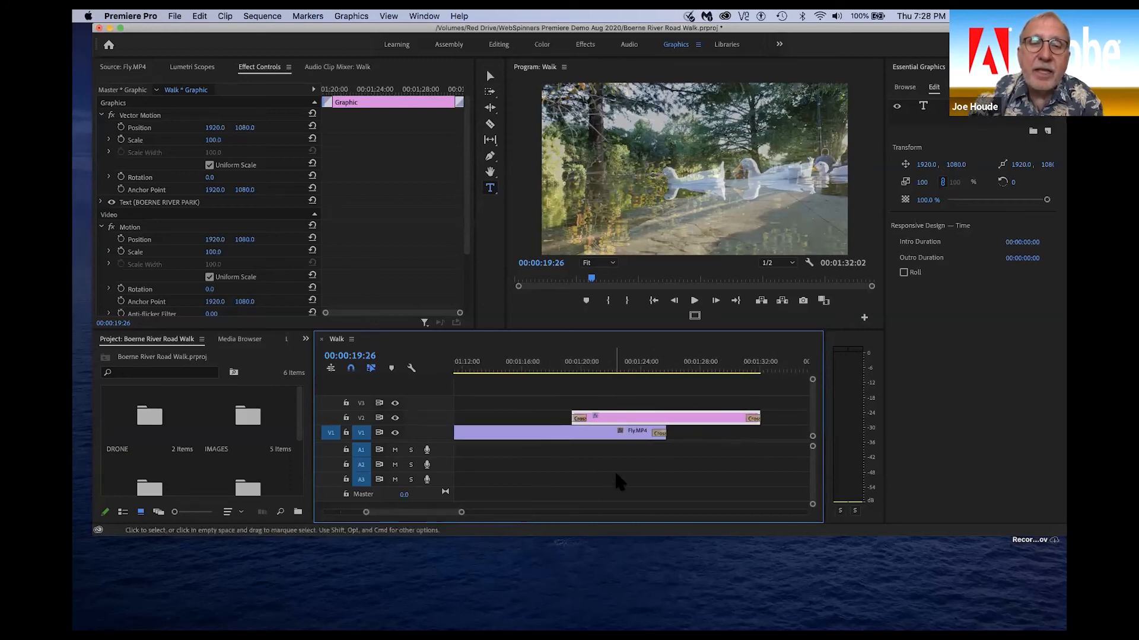
{"action": "left_click", "coordinate": [578, 419]}
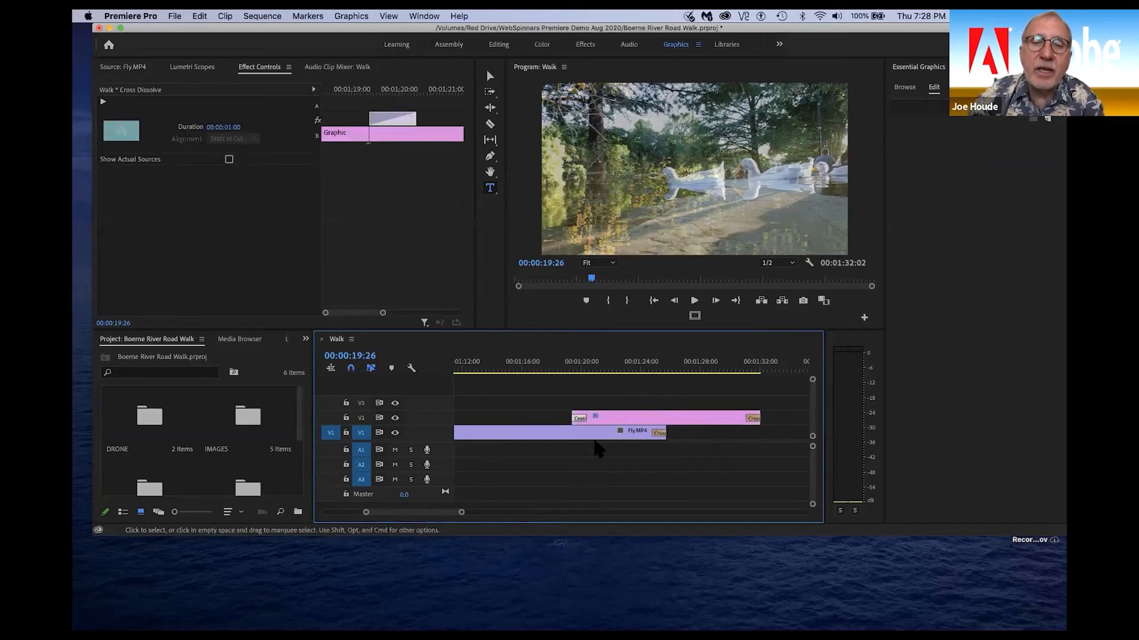
{"action": "left_click_drag", "start_coordinate": [584, 418], "coordinate": [613, 417]}
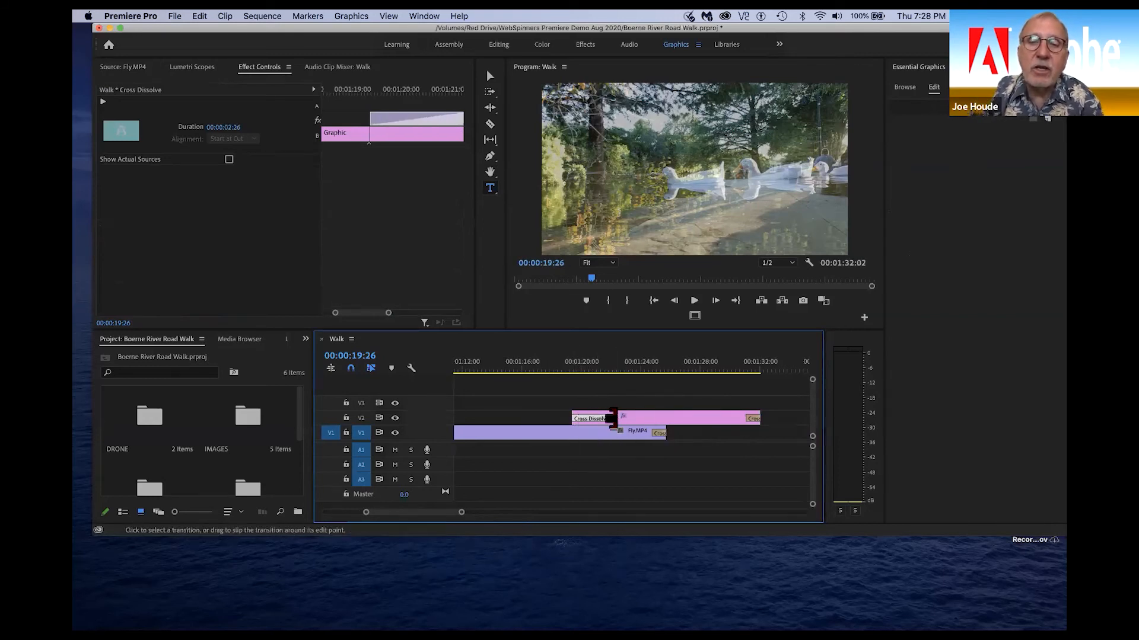
{"action": "left_click_drag", "start_coordinate": [614, 418], "coordinate": [623, 418]}
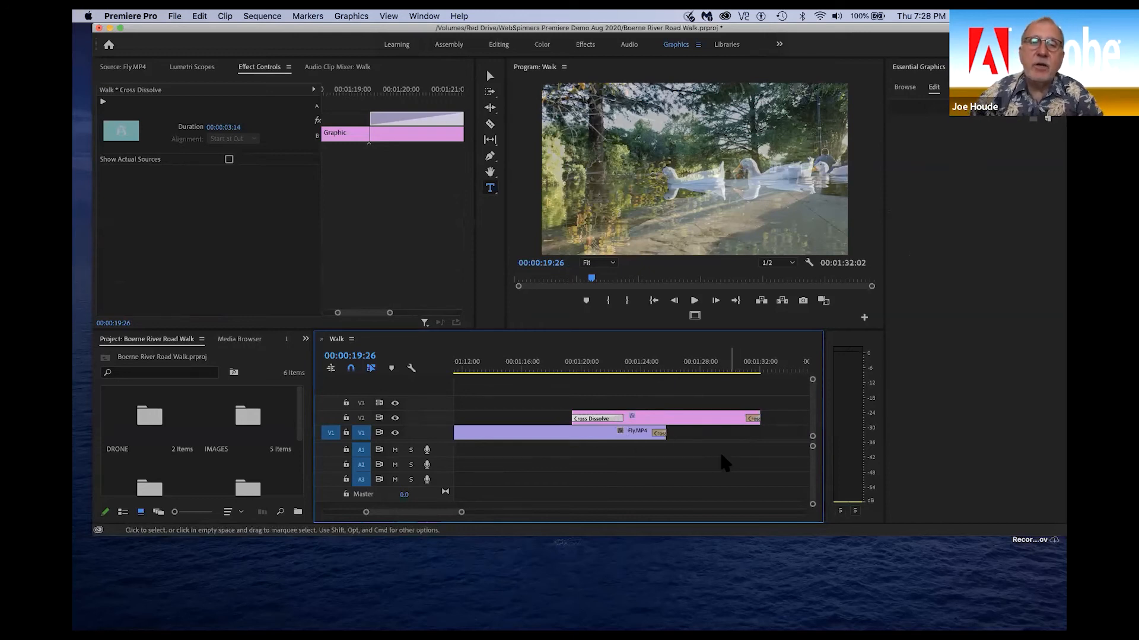
{"action": "left_click", "coordinate": [545, 367]}
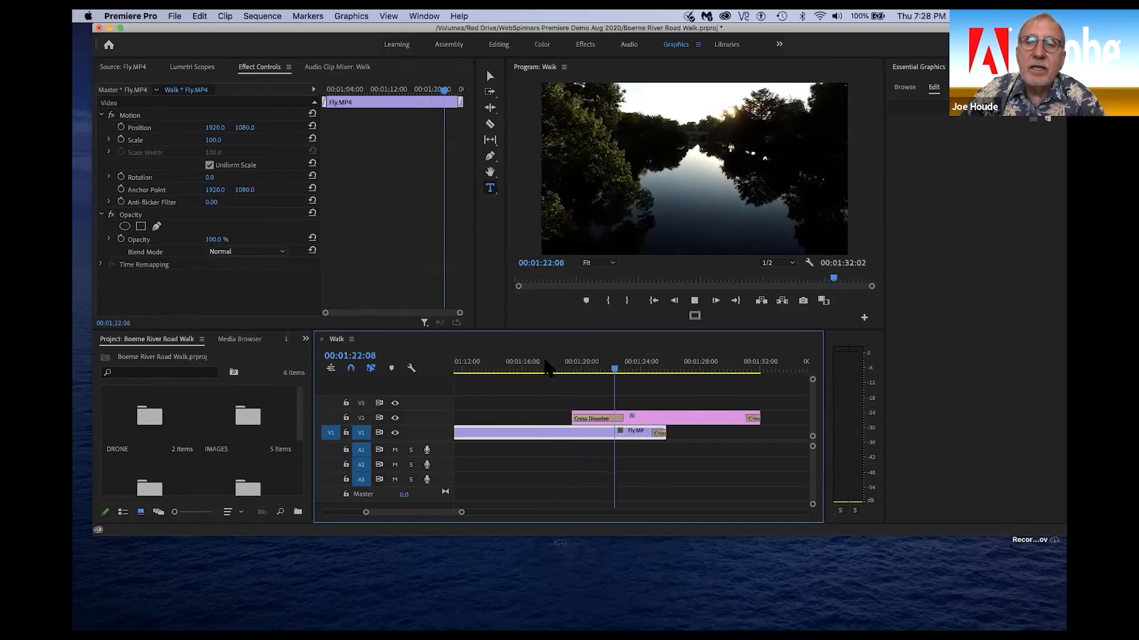
- Delete the closing title graphic on V2 that overlaps the end of Fly.MP4
{"action": "key", "text": "space"}
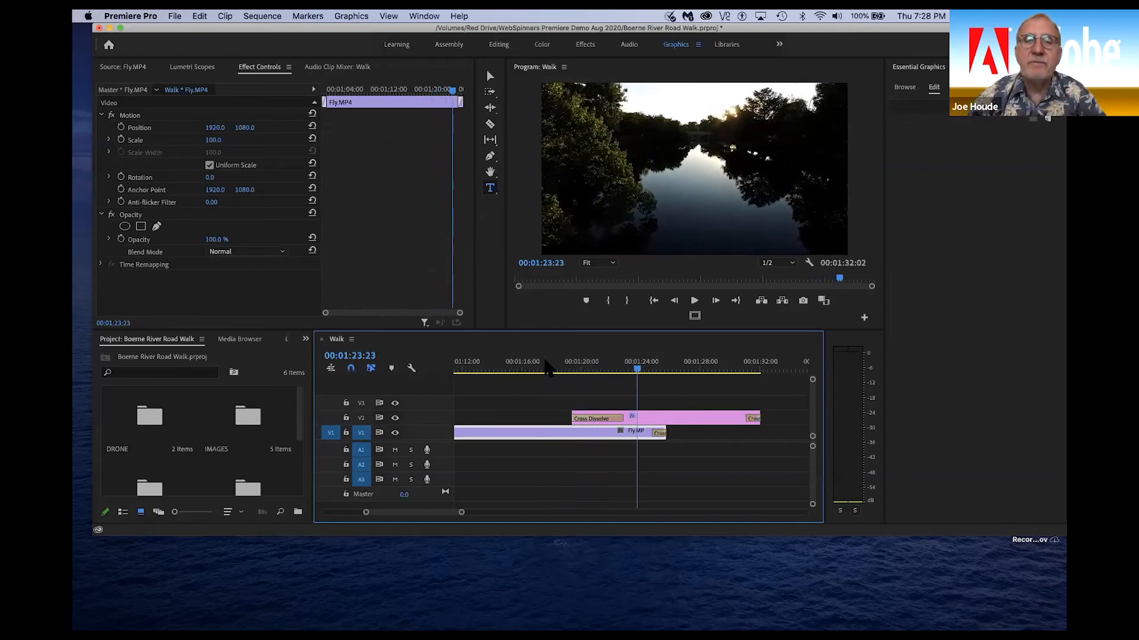
{"action": "left_click", "coordinate": [682, 421]}
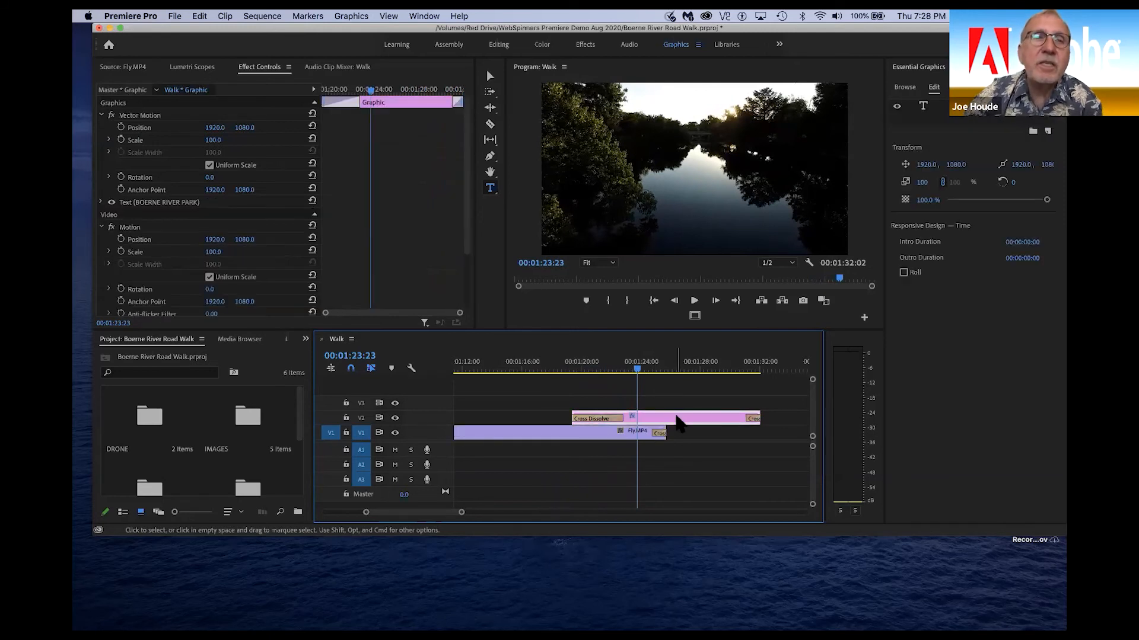
{"action": "left_click_drag", "start_coordinate": [633, 372], "coordinate": [590, 372]}
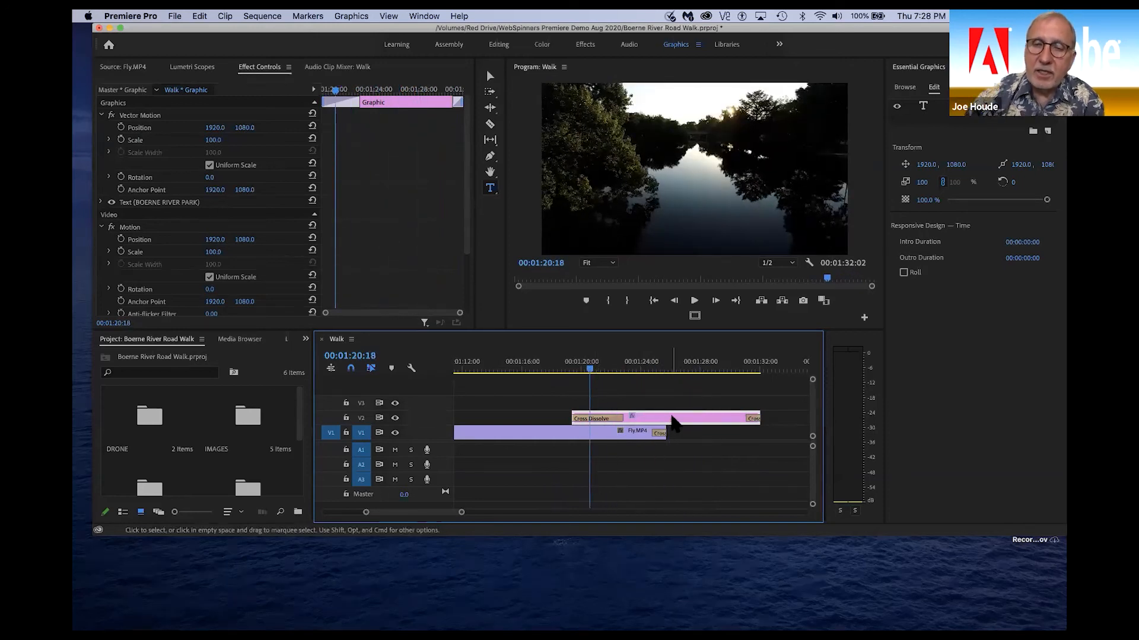
{"action": "key", "text": "Delete"}
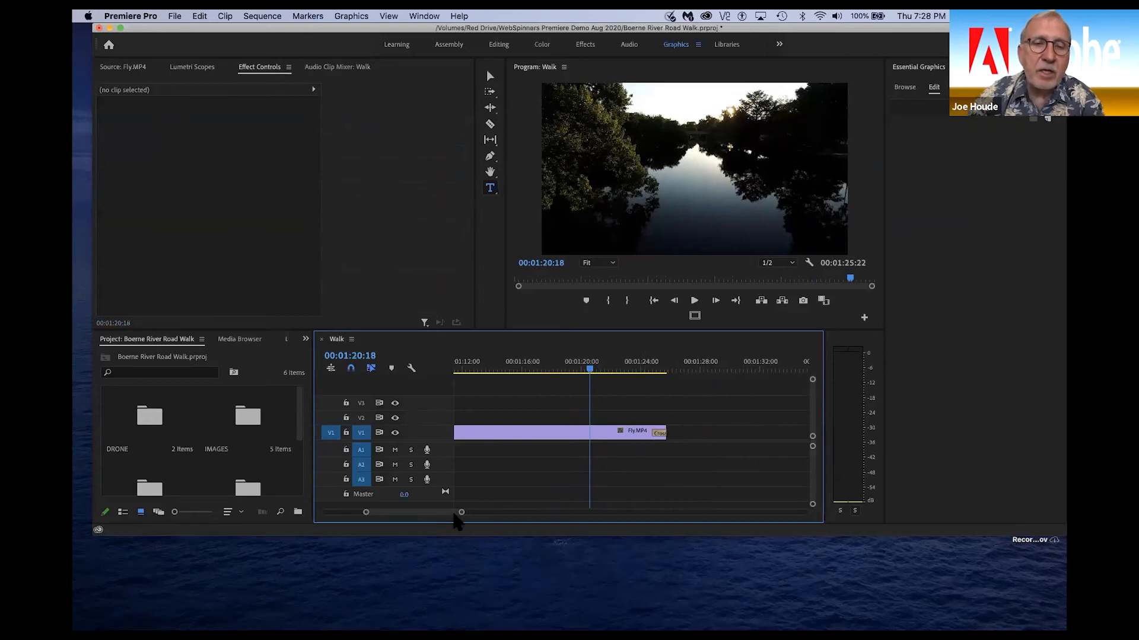
- Create a new text layer over the river shot in Walk.MP4 at 00:00:04:13
{"action": "left_click_drag", "start_coordinate": [462, 512], "coordinate": [559, 524]}
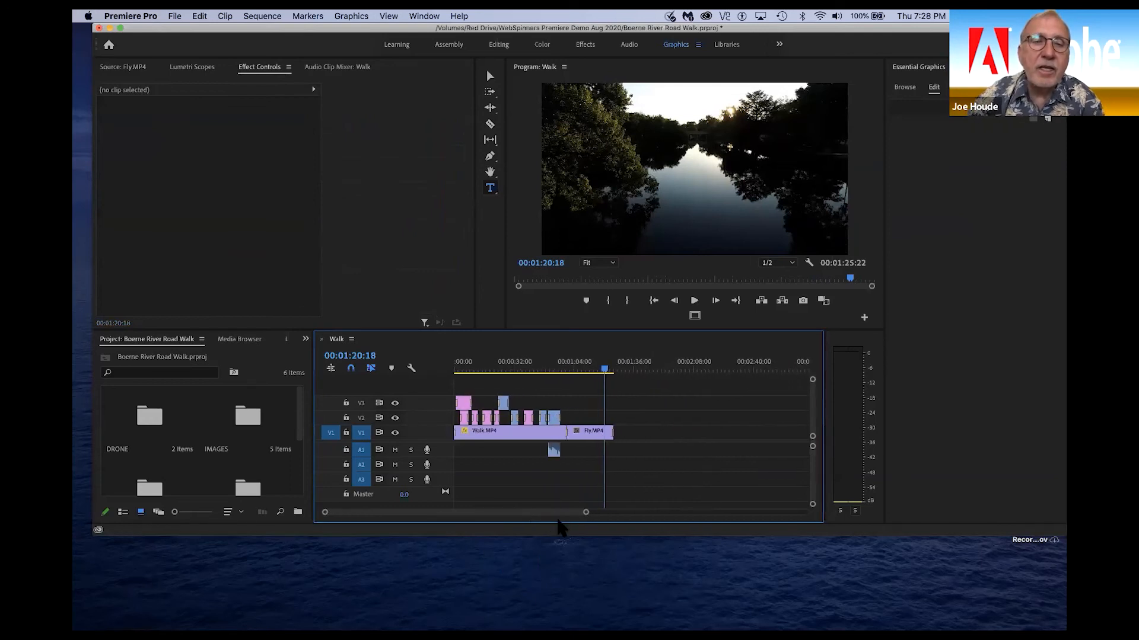
{"action": "left_click", "coordinate": [465, 408]}
{"action": "left_click", "coordinate": [463, 368]}
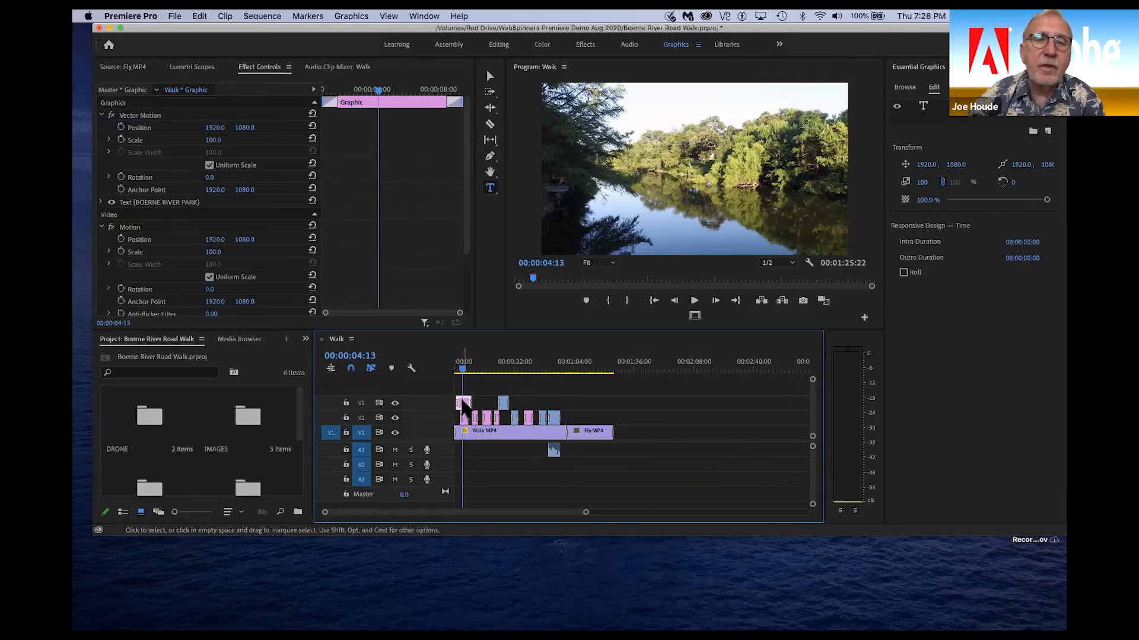
{"action": "left_click_drag", "start_coordinate": [463, 372], "coordinate": [464, 370]}
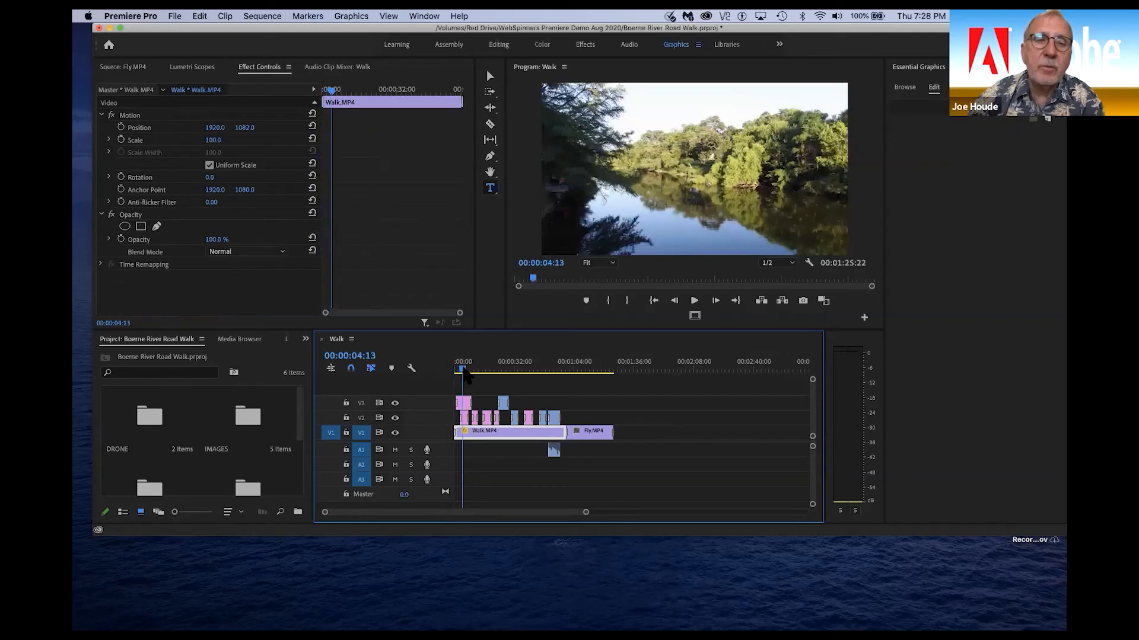
{"action": "left_click", "coordinate": [490, 188]}
{"action": "left_click", "coordinate": [646, 168]}
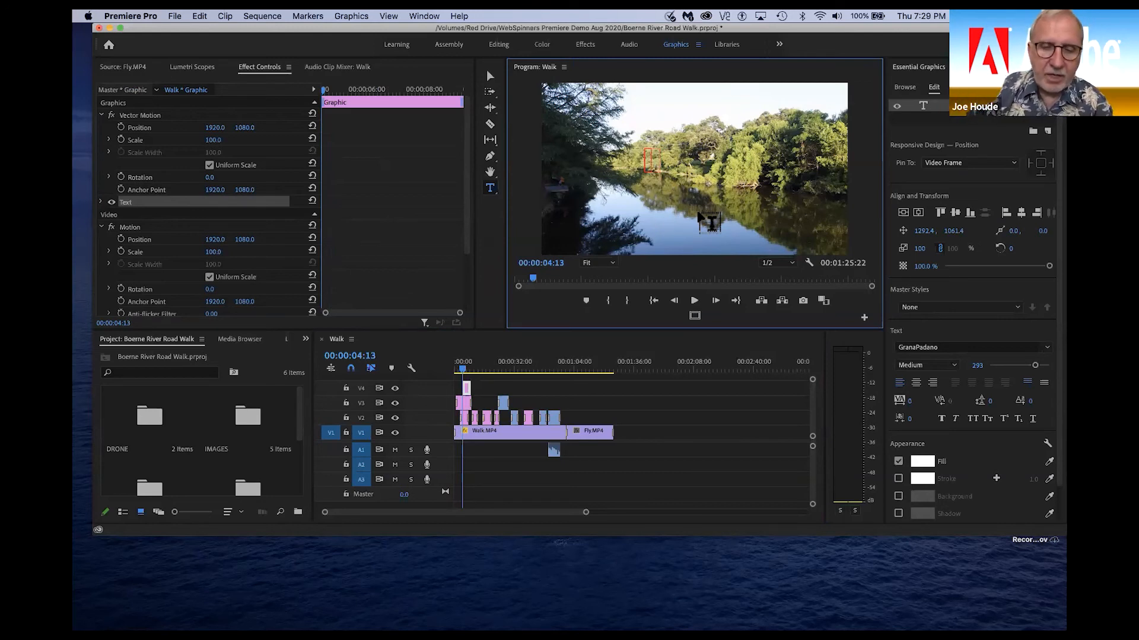
- Enter BOERNE RIVER ROAD PARK as the new title's text, correcting the misspelled RIVER
{"action": "type", "text": "OER"}
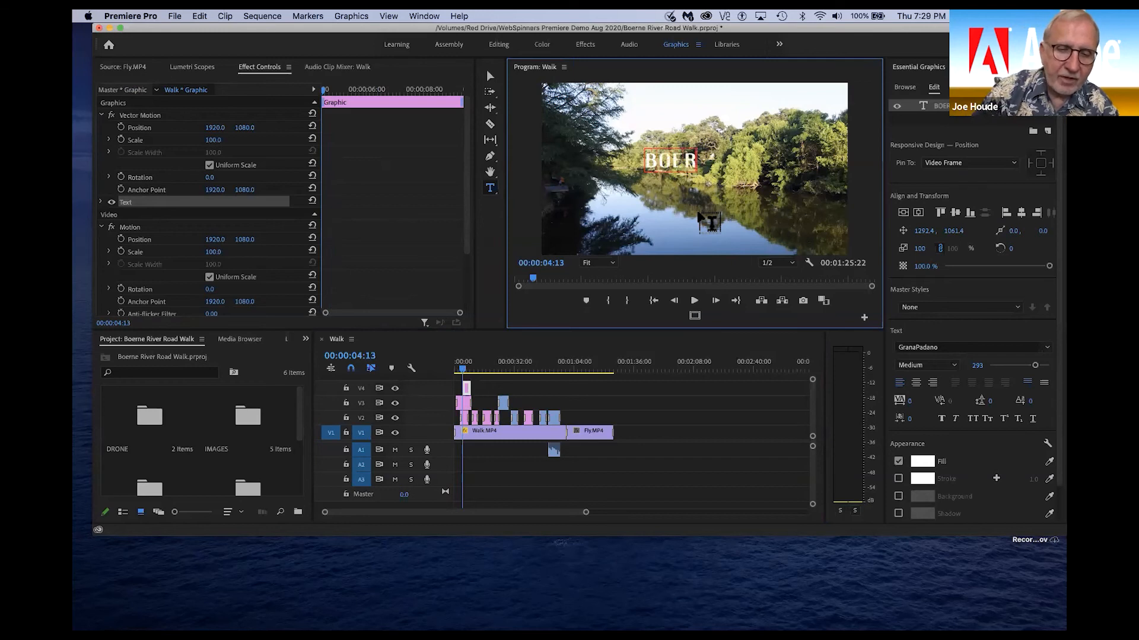
{"action": "type", "text": "NE RIVEER R"}
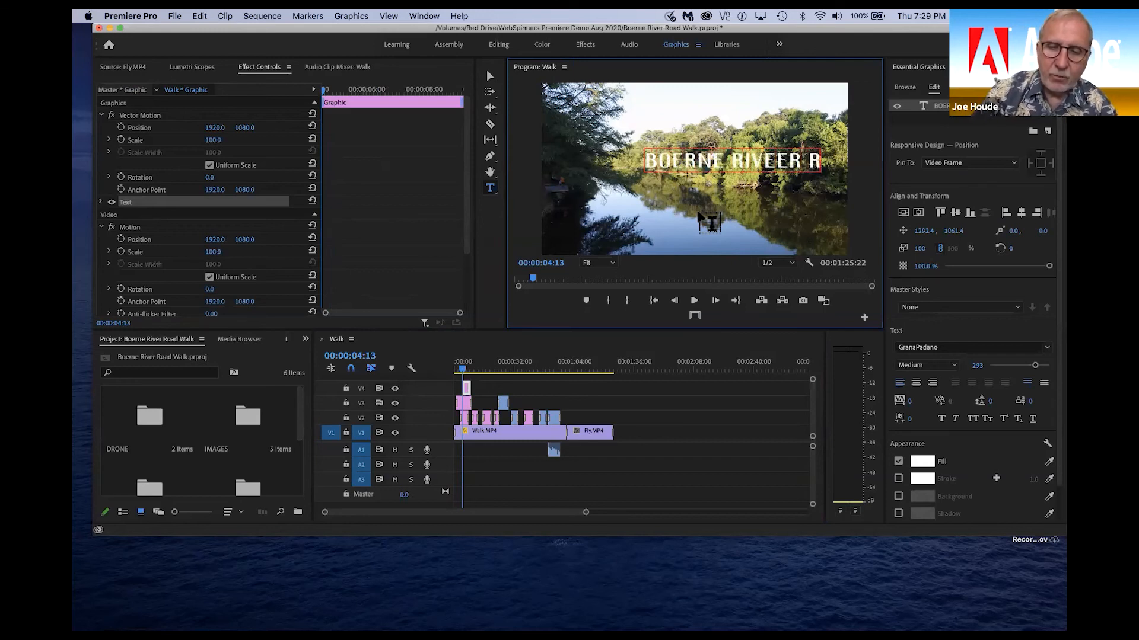
{"action": "type", "text": "O"}
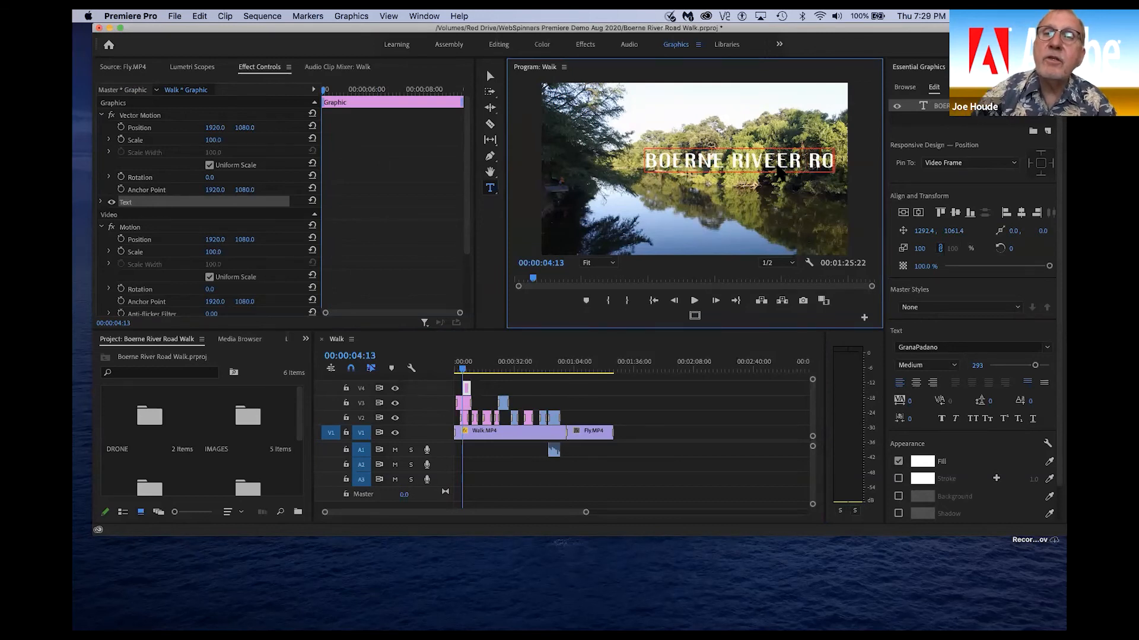
{"action": "key", "text": "BackSpace"}
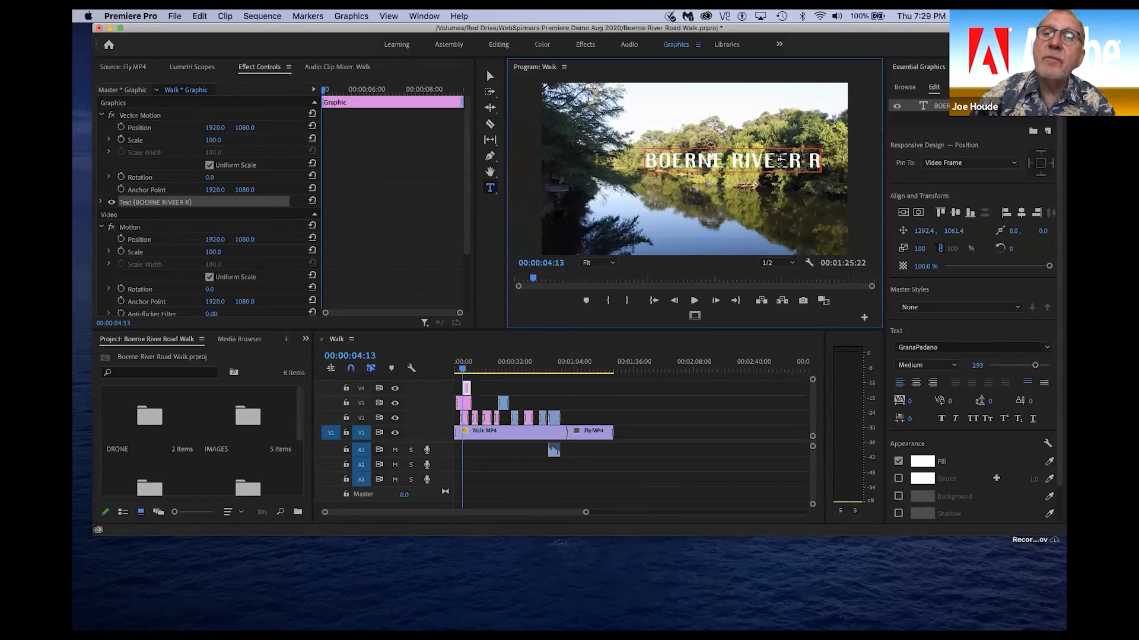
{"action": "key", "text": "BackSpace"}
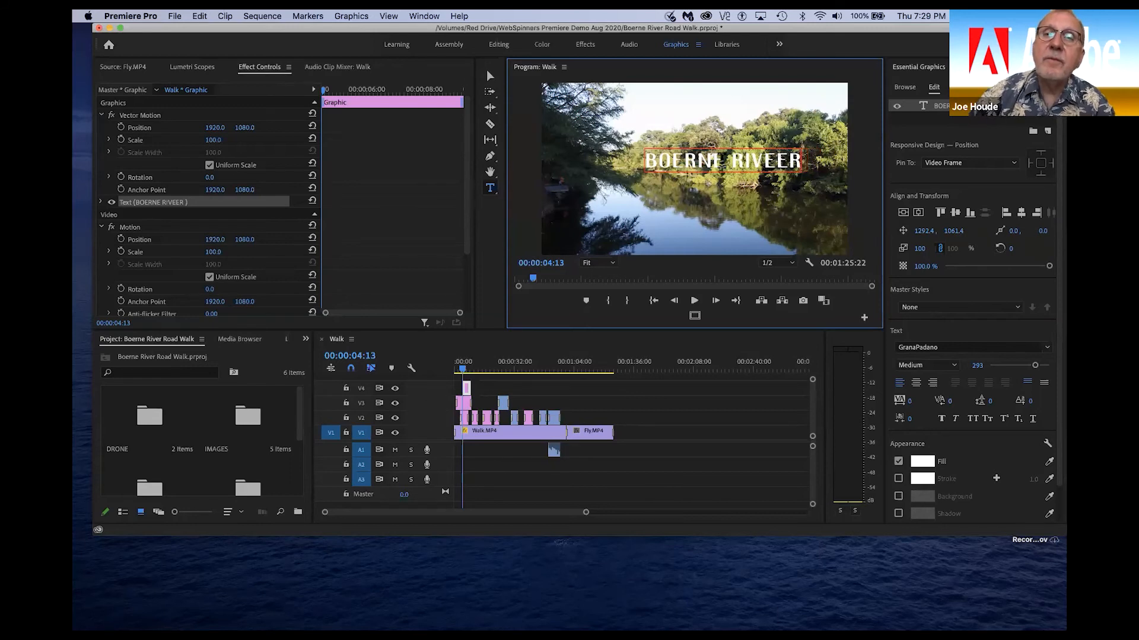
{"action": "double_click", "coordinate": [751, 160]}
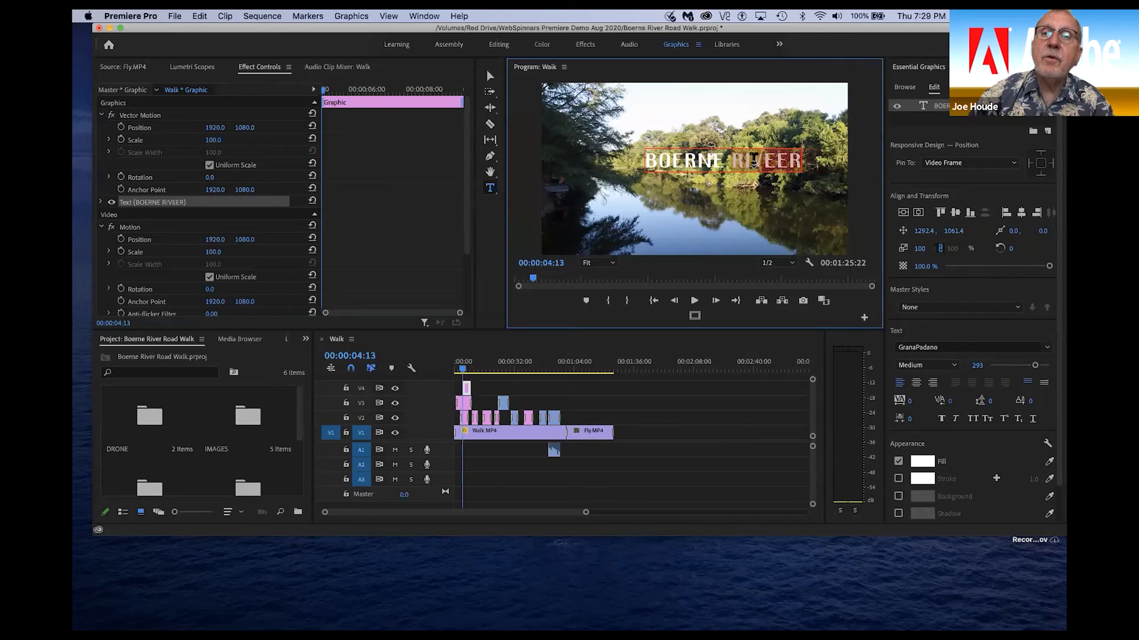
{"action": "left_click", "coordinate": [752, 161]}
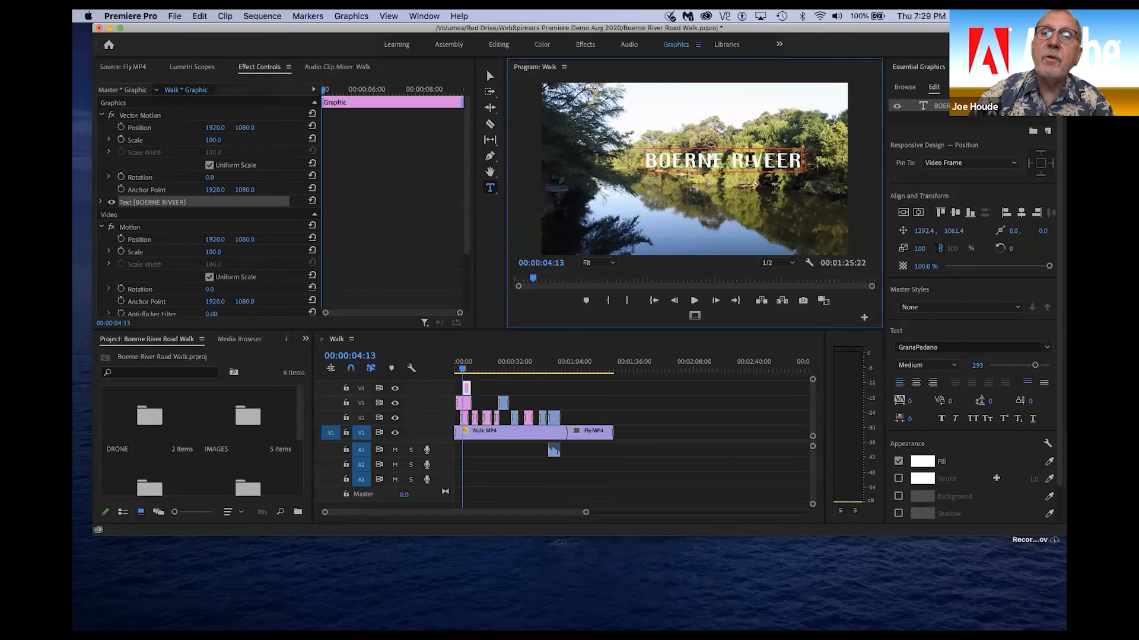
{"action": "triple_click", "coordinate": [746, 159]}
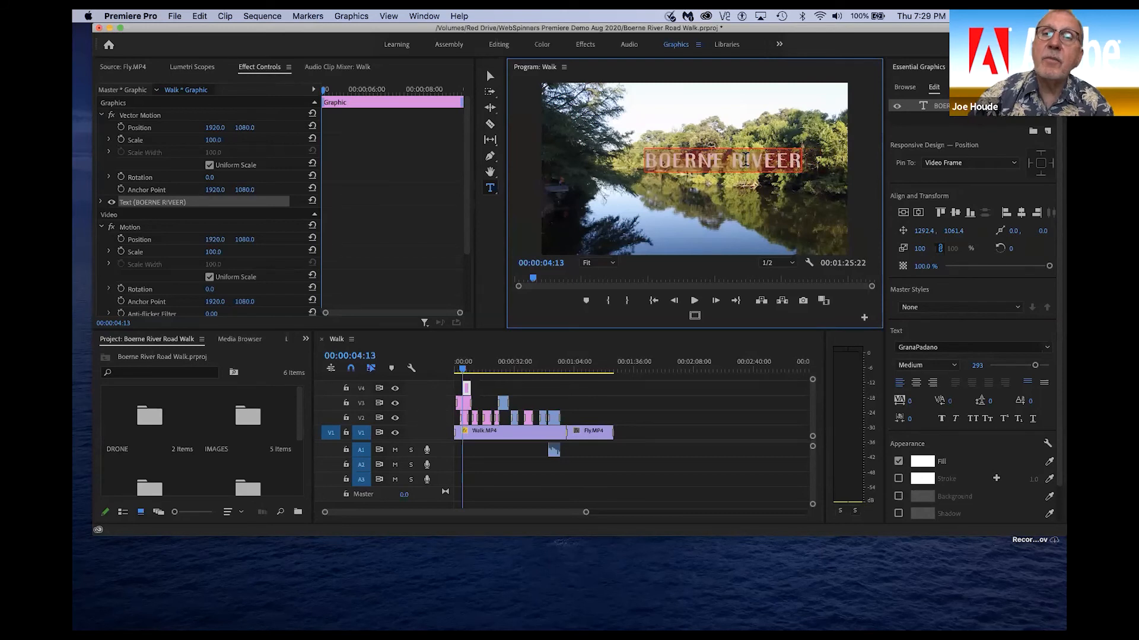
{"action": "type", "text": "BOERNE RI"}
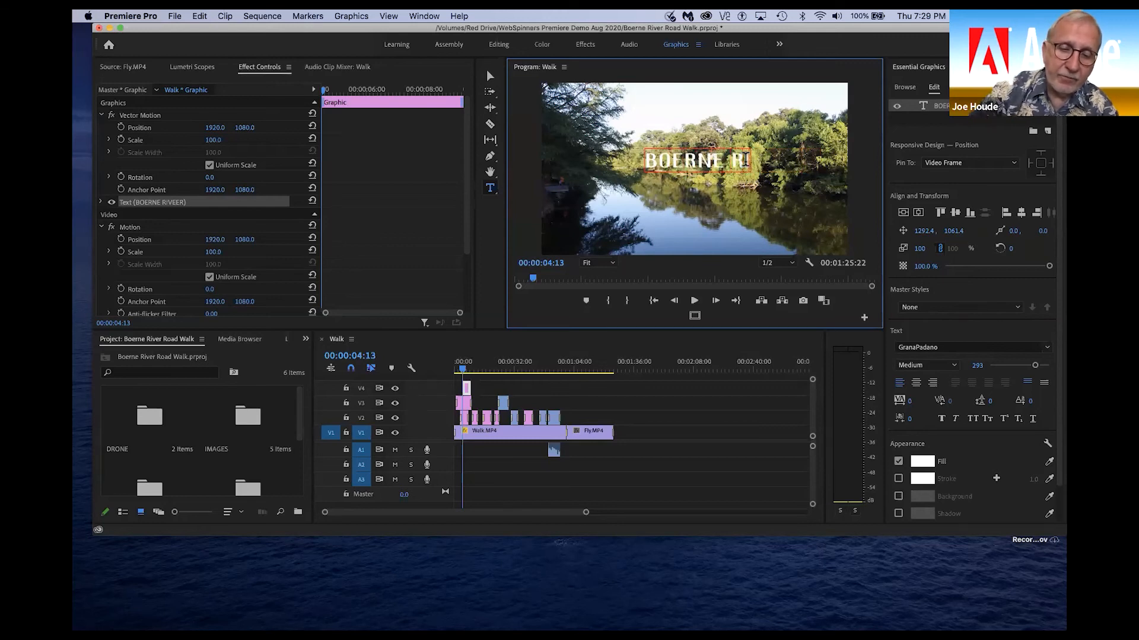
{"action": "type", "text": "VER ROAD"}
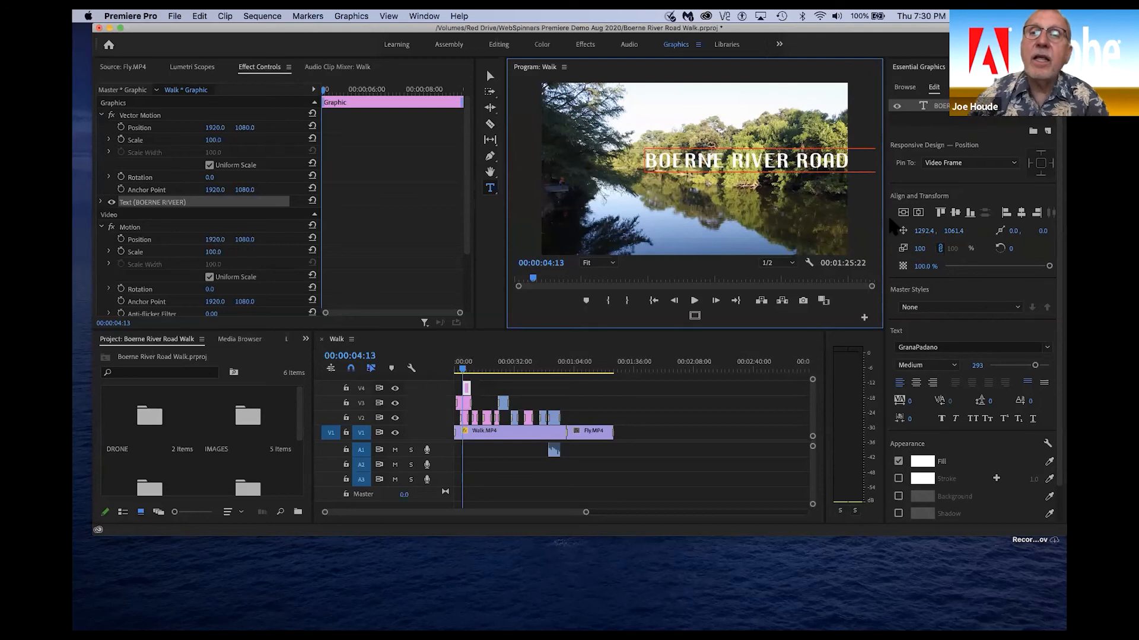
- Center-align the BOERNE RIVER ROAD PARK text and center it vertically and horizontally in the frame
{"action": "left_click", "coordinate": [917, 384]}
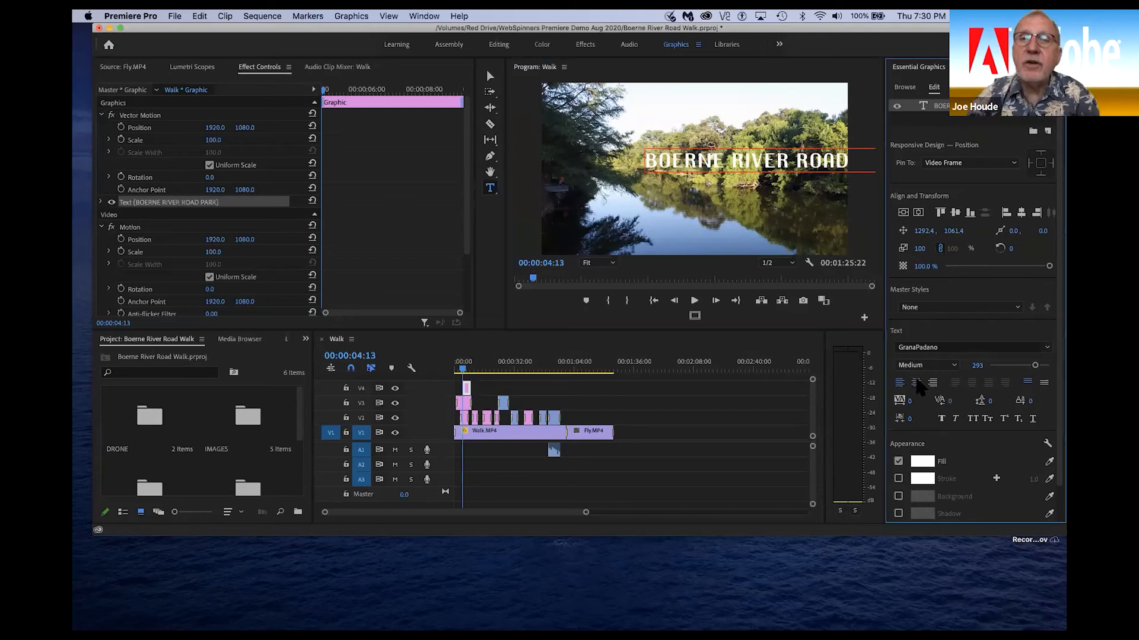
{"action": "left_click", "coordinate": [917, 383]}
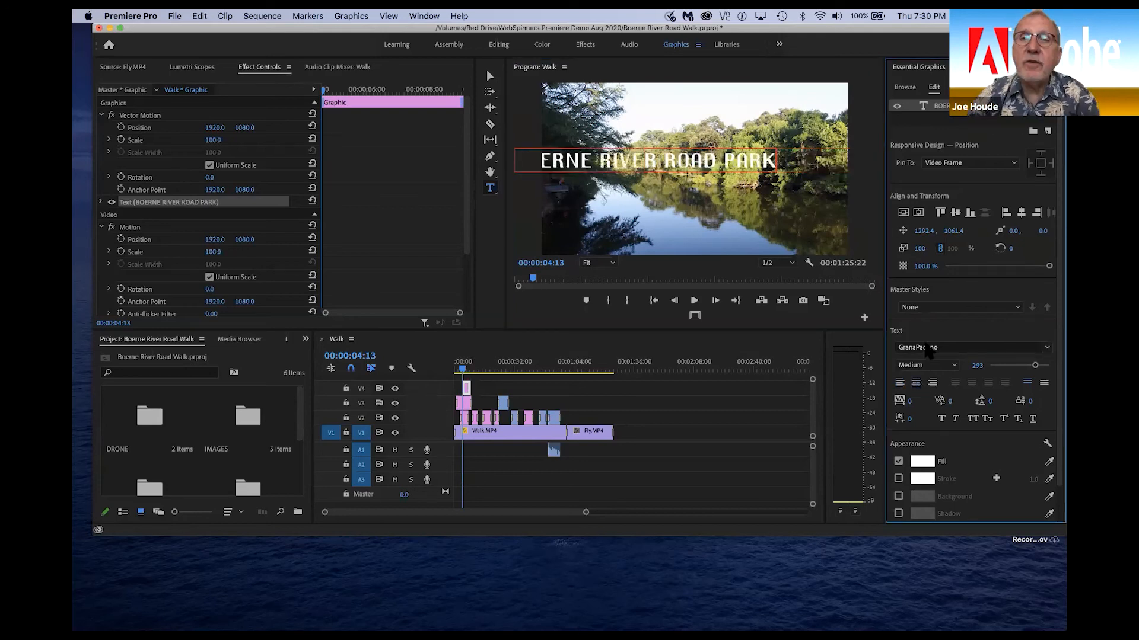
{"action": "left_click", "coordinate": [903, 212]}
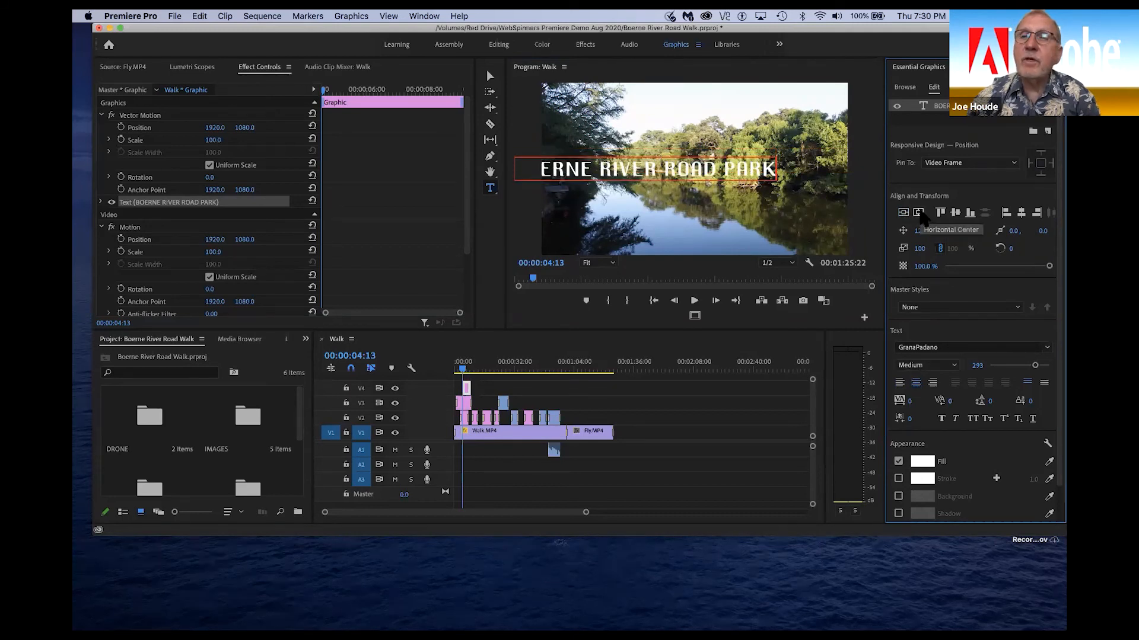
{"action": "left_click", "coordinate": [919, 213]}
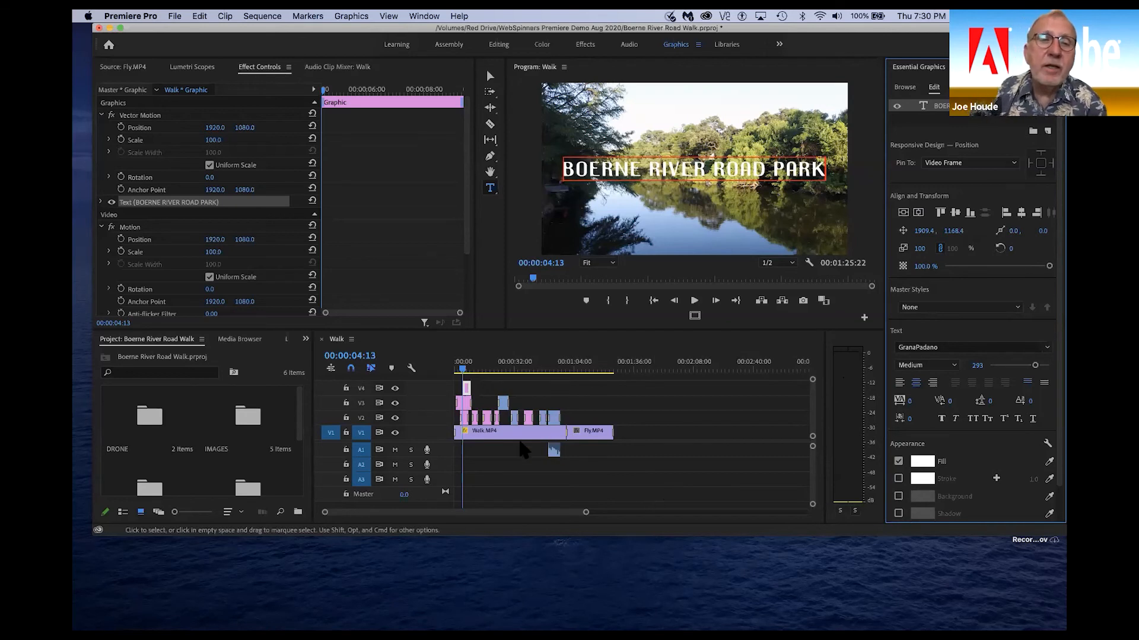
- Delete the old BOERNE RIVER PARK title from V3 and move the new title there, starting at 00:00:00:00
{"action": "left_click", "coordinate": [462, 401]}
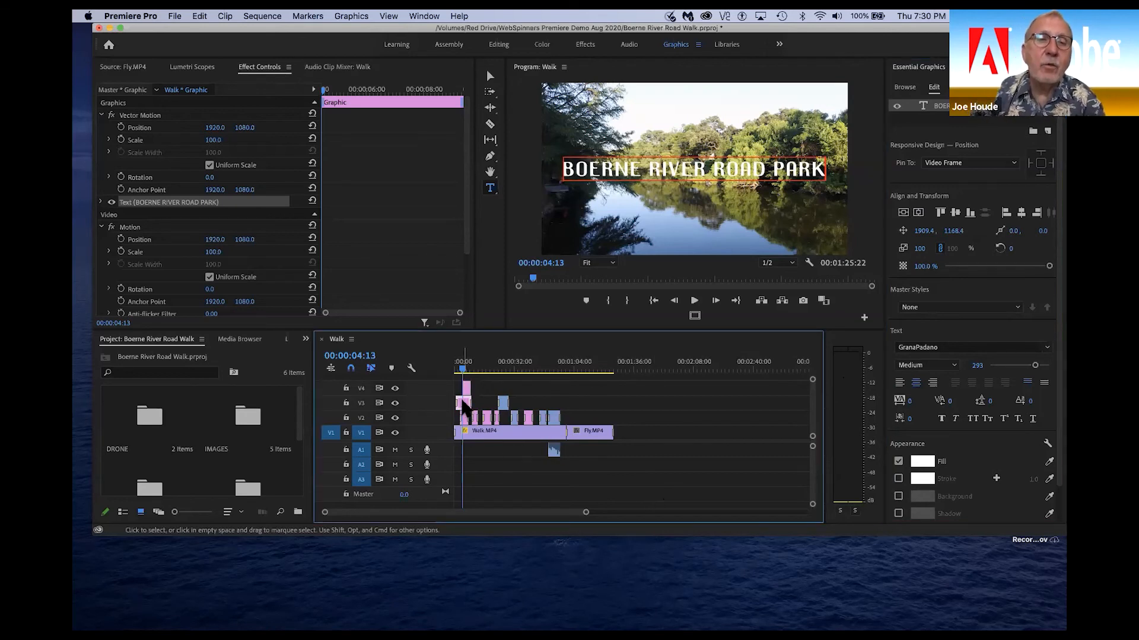
{"action": "key", "text": "Delete"}
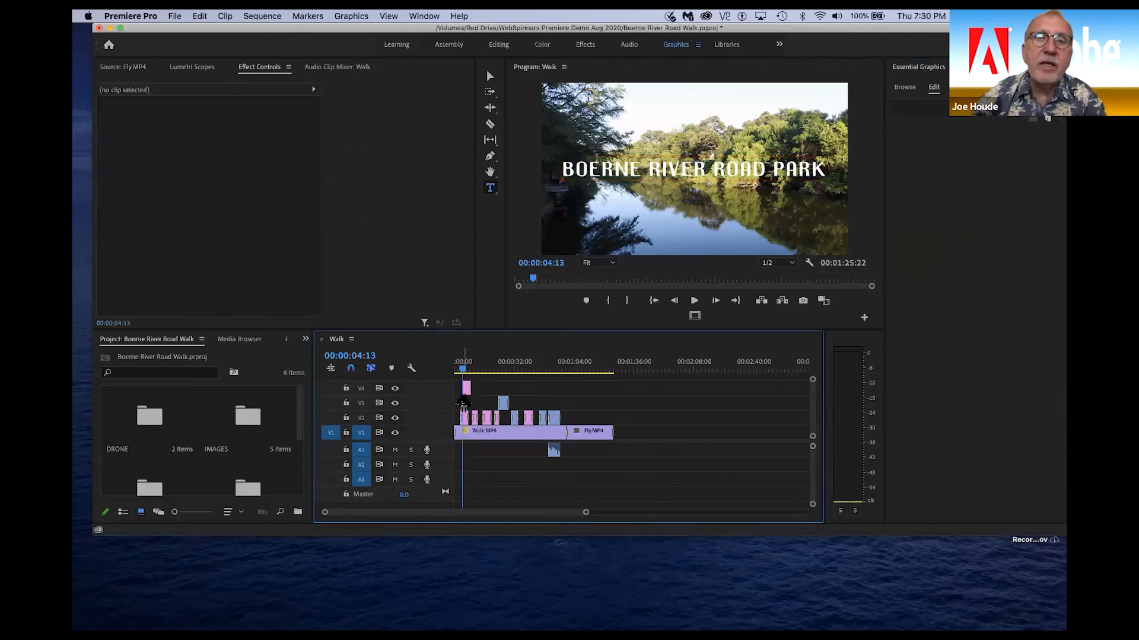
{"action": "left_click_drag", "start_coordinate": [467, 390], "coordinate": [437, 365]}
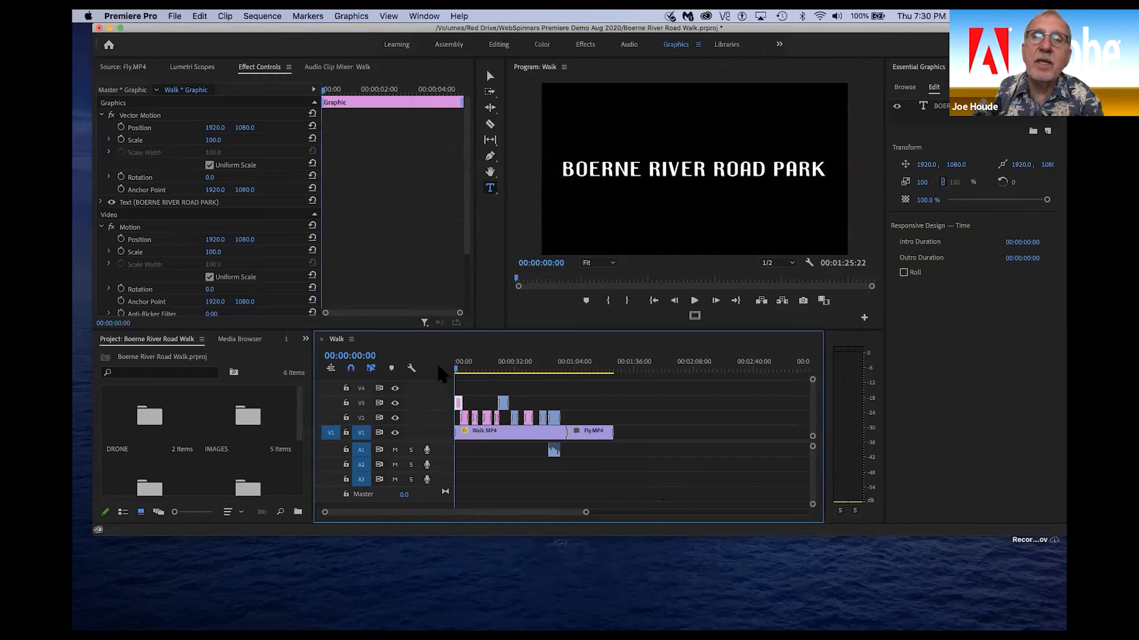
{"action": "key", "text": "space"}
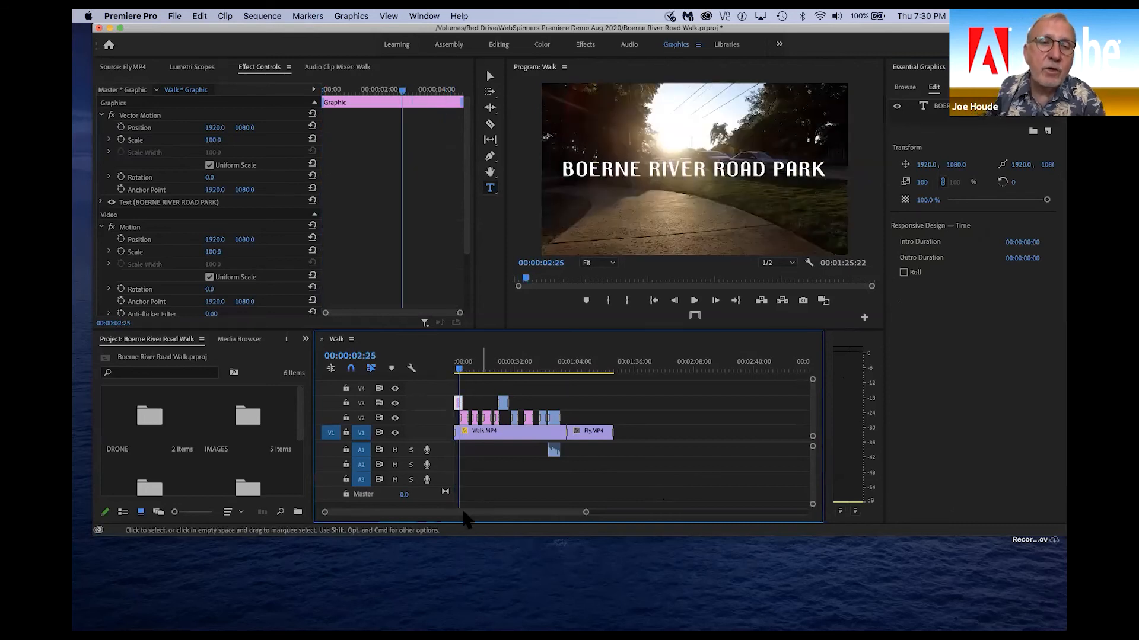
- Apply a Cross Dissolve to both ends of the BOERNE RIVER ROAD PARK title on V3
{"action": "left_click_drag", "start_coordinate": [586, 513], "coordinate": [462, 514]}
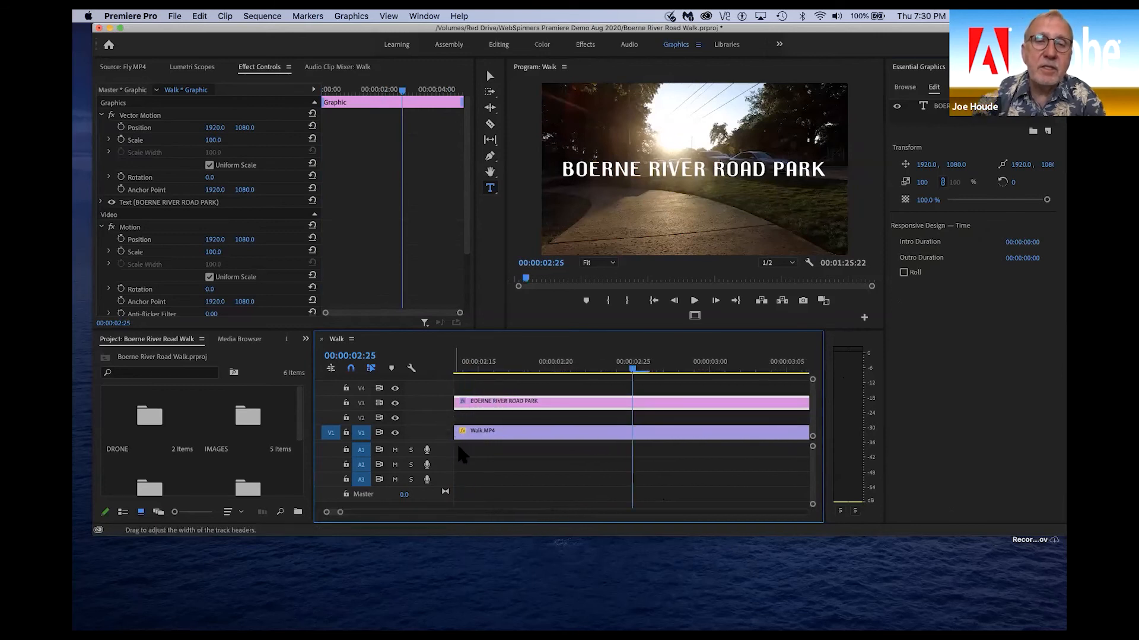
{"action": "left_click_drag", "start_coordinate": [341, 514], "coordinate": [399, 513]}
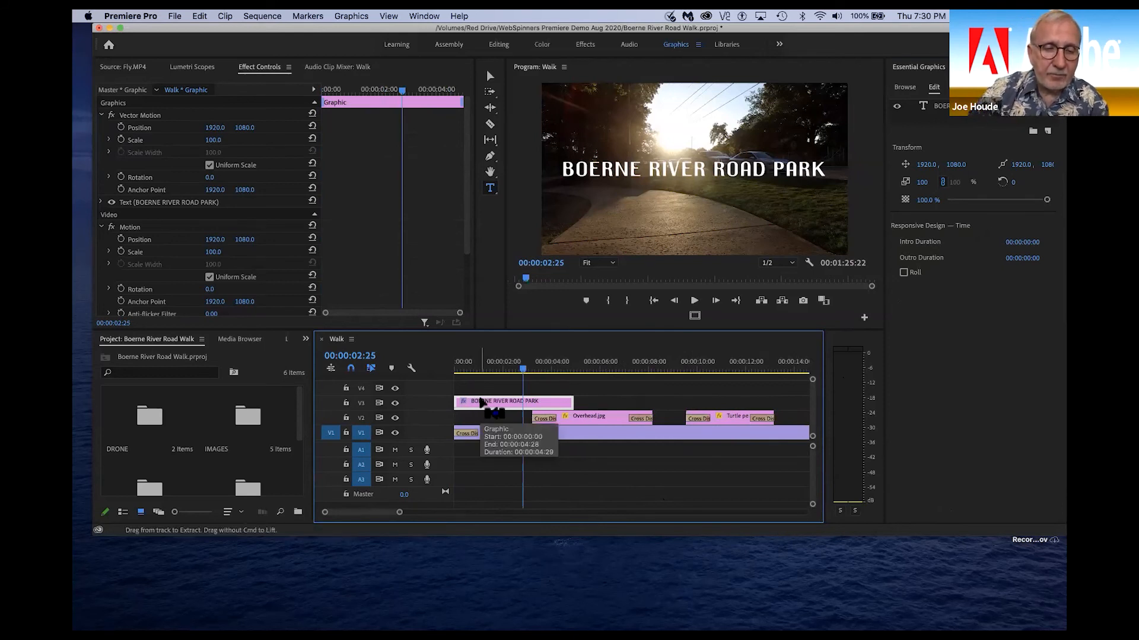
{"action": "key", "text": "shift+d"}
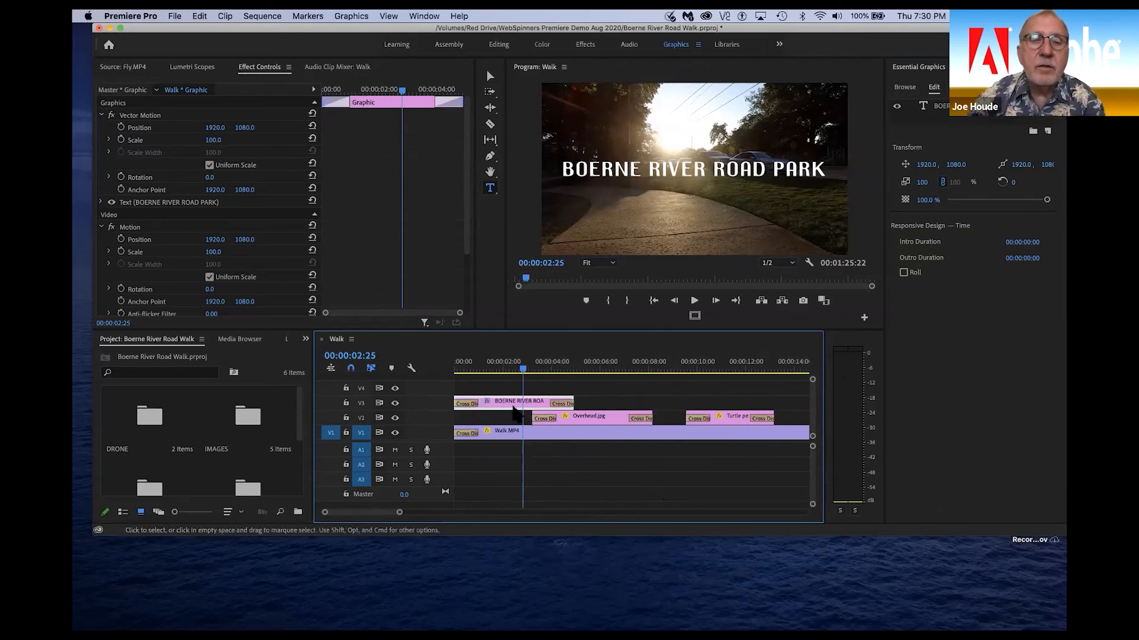
- Move the opening title about one second later on V3 and play back the sequence from the start
{"action": "left_click_drag", "start_coordinate": [514, 402], "coordinate": [537, 401]}
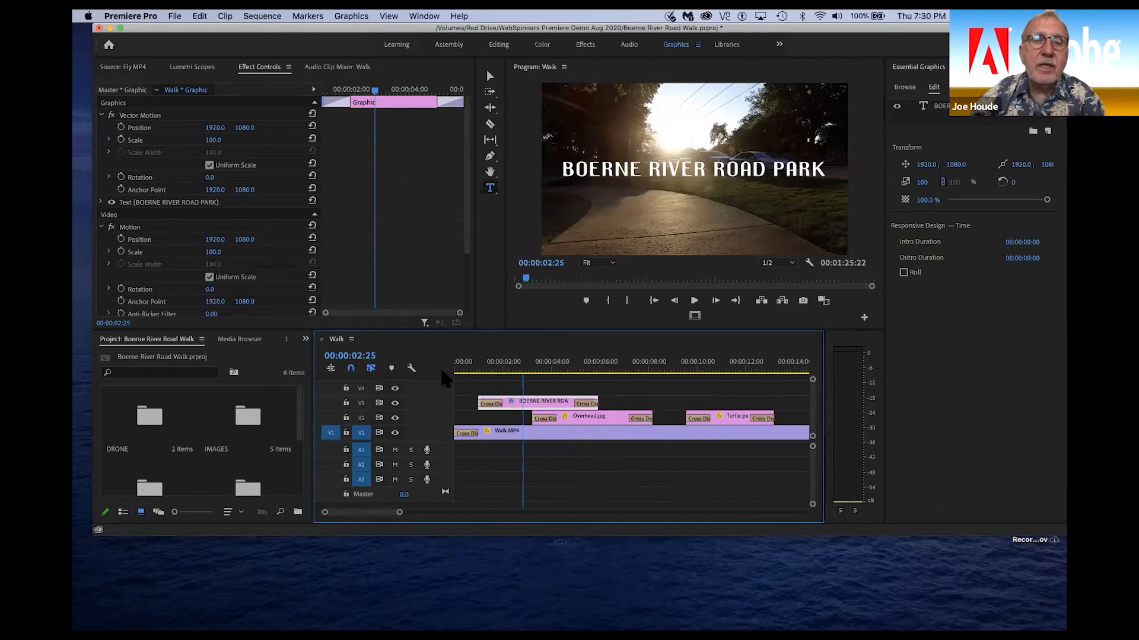
{"action": "left_click", "coordinate": [456, 370]}
{"action": "key", "text": "space"}
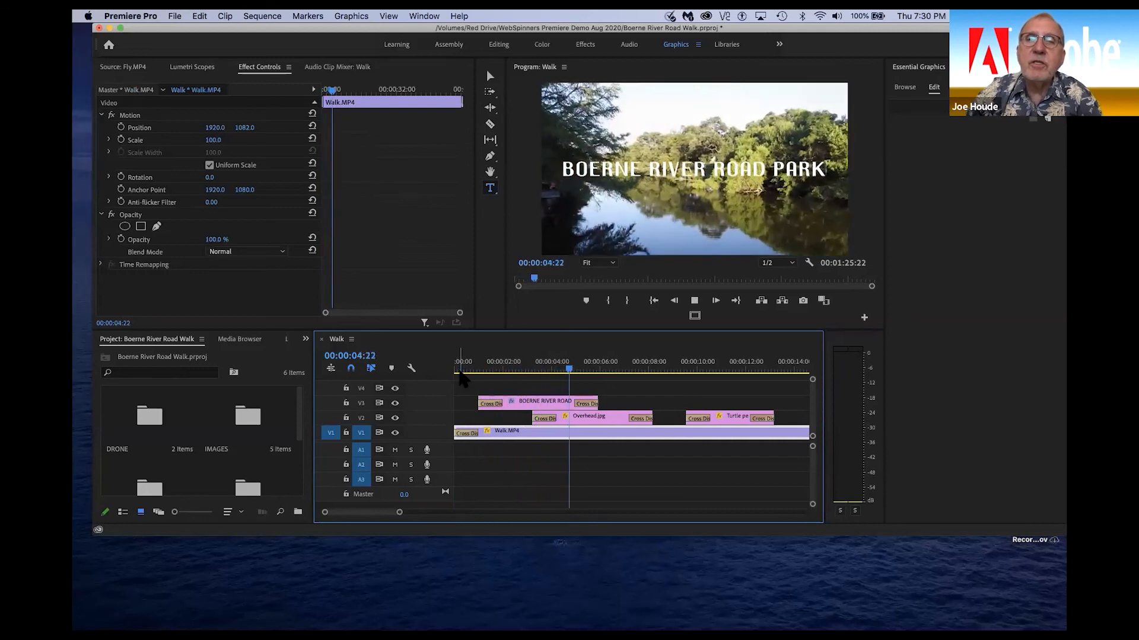
{"action": "key", "text": "space"}
- Duplicate the opening title onto V3 above the end of Fly.MP4 and place the playhead at 00:01:18:00
{"action": "left_click", "coordinate": [534, 401]}
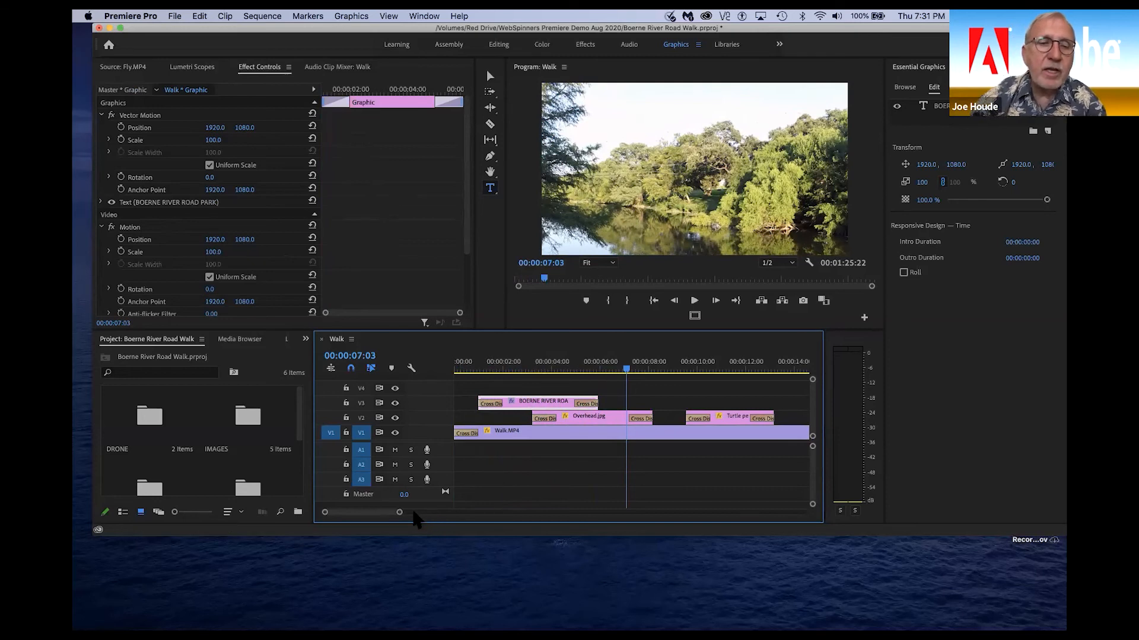
{"action": "left_click_drag", "start_coordinate": [400, 512], "coordinate": [506, 515]}
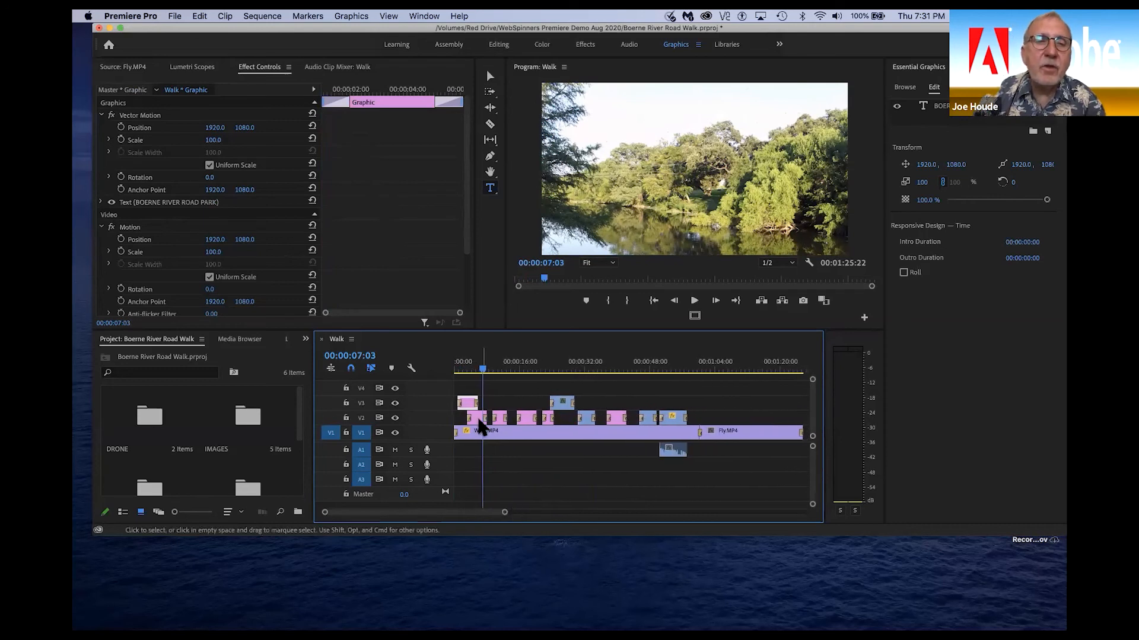
{"action": "left_click_drag", "start_coordinate": [467, 404], "coordinate": [784, 410]}
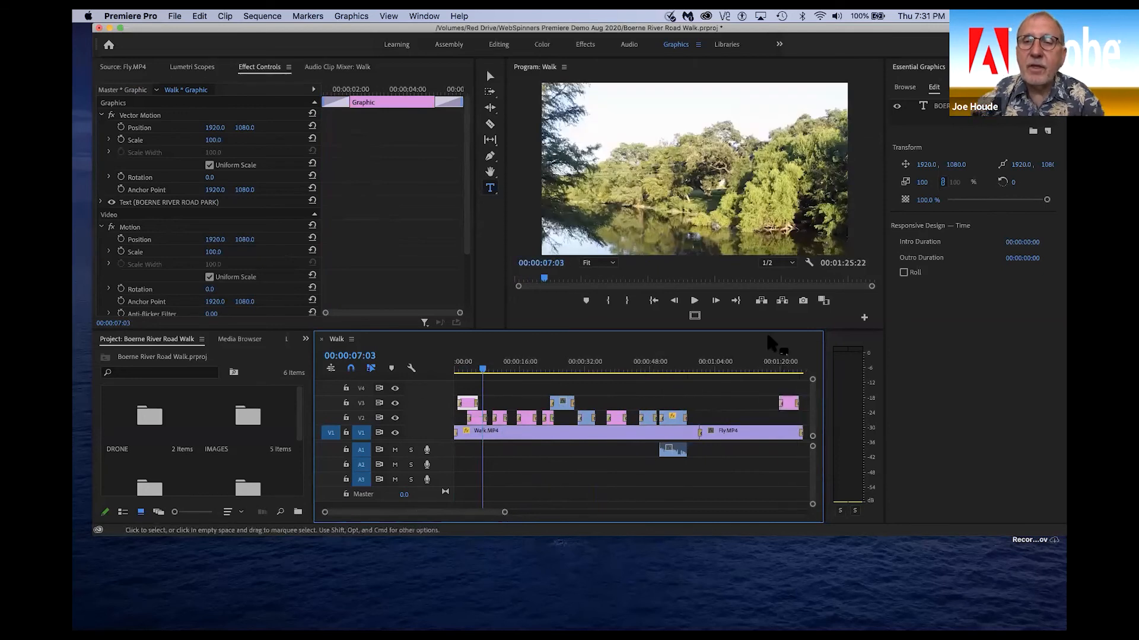
{"action": "left_click", "coordinate": [772, 371]}
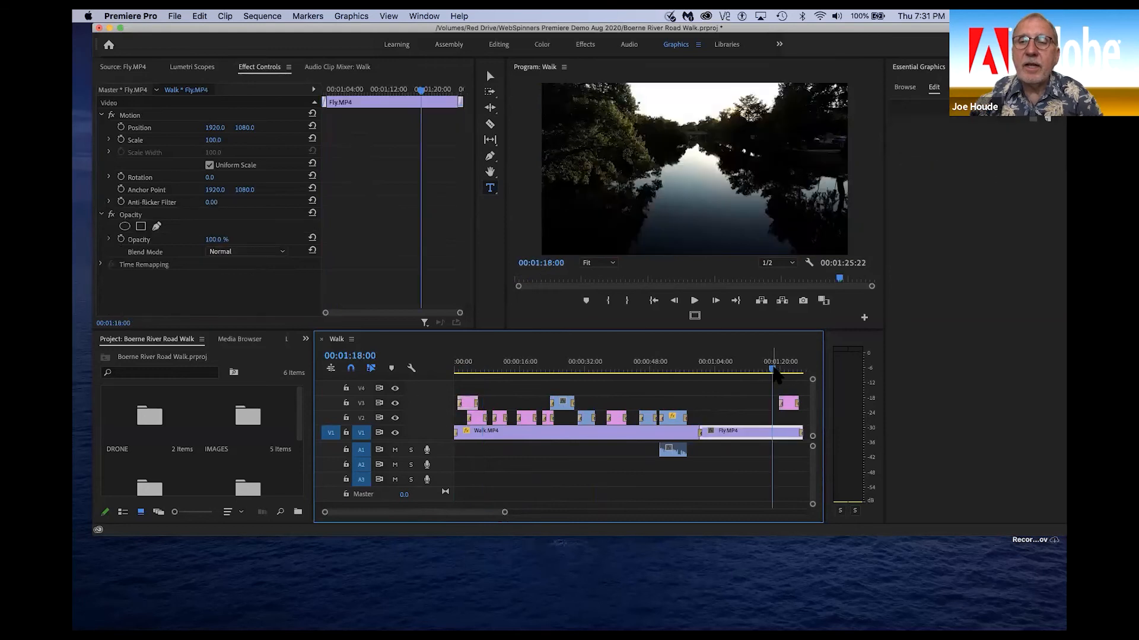
- Play back the ending from 00:01:18:00 and extend the closing title's end on V3 to about 00:01:33:13
{"action": "key", "text": "space"}
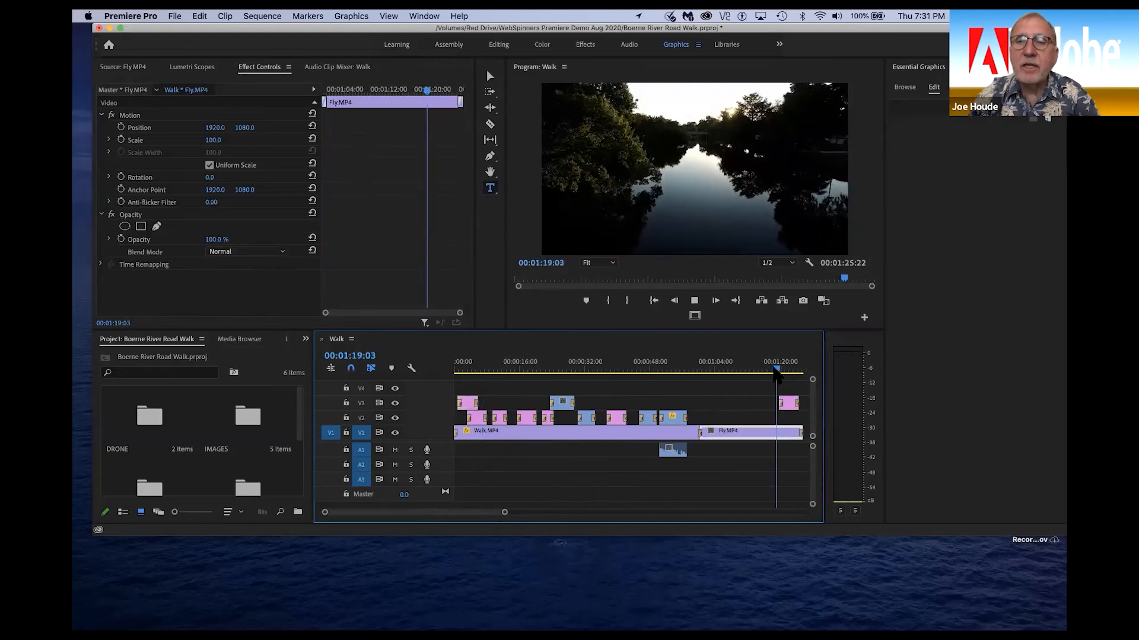
{"action": "key", "text": "space"}
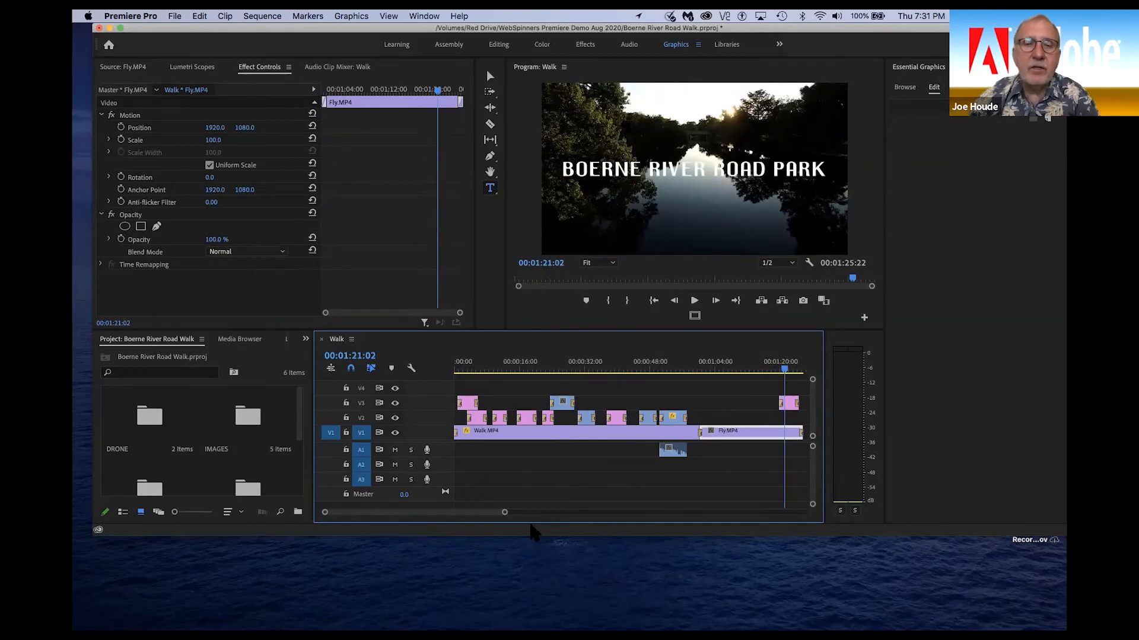
{"action": "left_click_drag", "start_coordinate": [485, 517], "coordinate": [504, 516]}
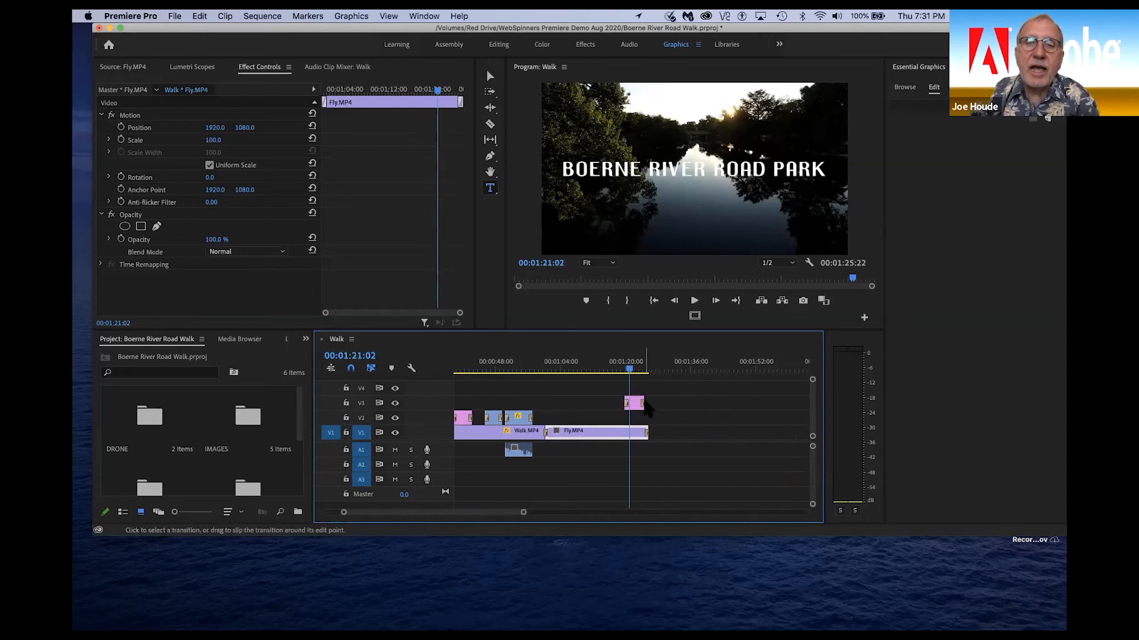
{"action": "left_click_drag", "start_coordinate": [646, 404], "coordinate": [682, 404]}
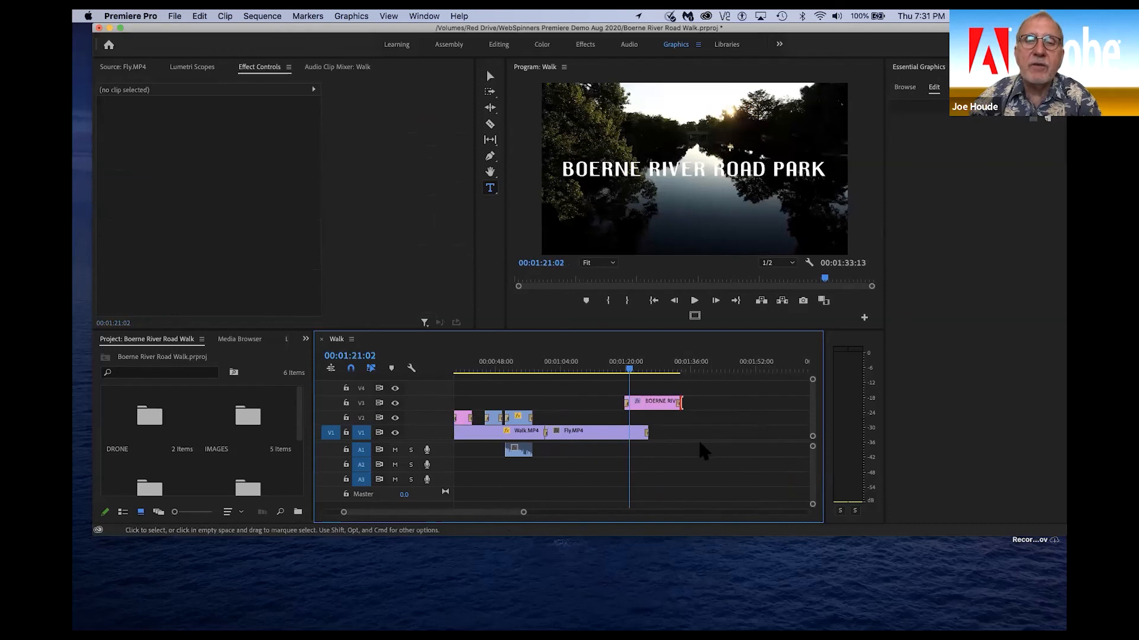
- Lengthen the Cross Dissolve at the closing title's start to about 00:00:04:20 and play back the ending
{"action": "left_click", "coordinate": [627, 405]}
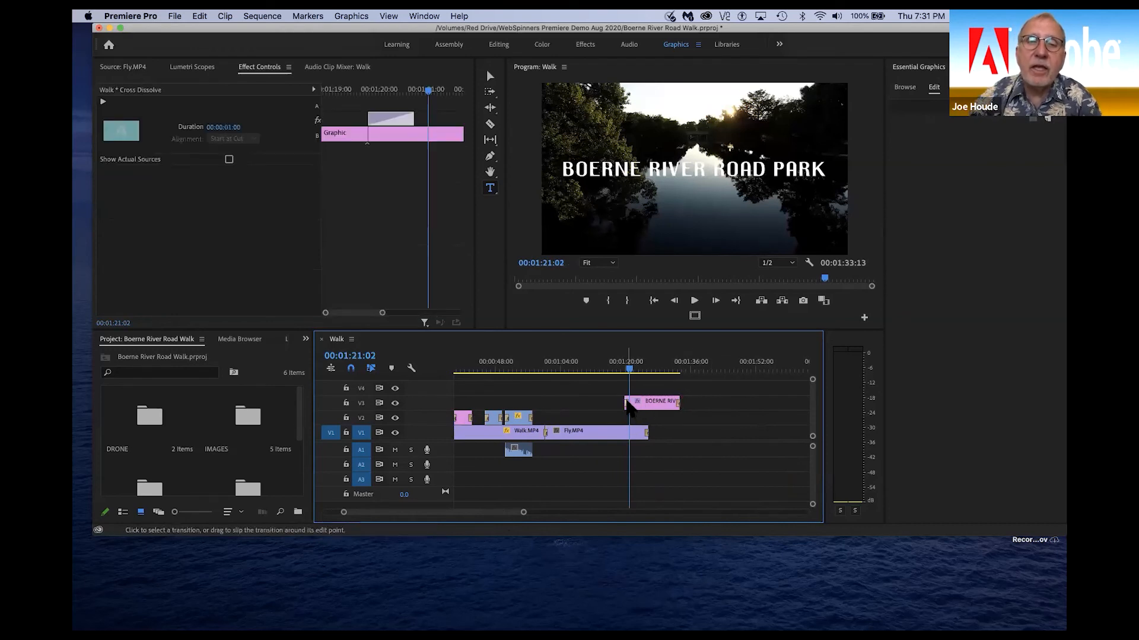
{"action": "left_click_drag", "start_coordinate": [524, 514], "coordinate": [444, 512]}
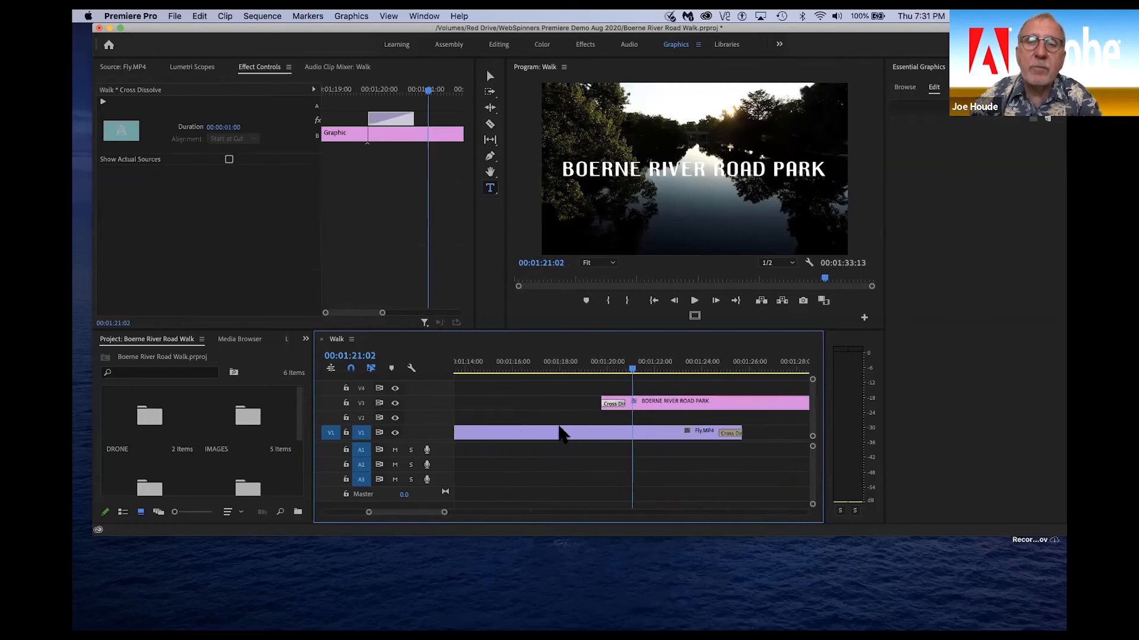
{"action": "left_click_drag", "start_coordinate": [626, 403], "coordinate": [709, 408]}
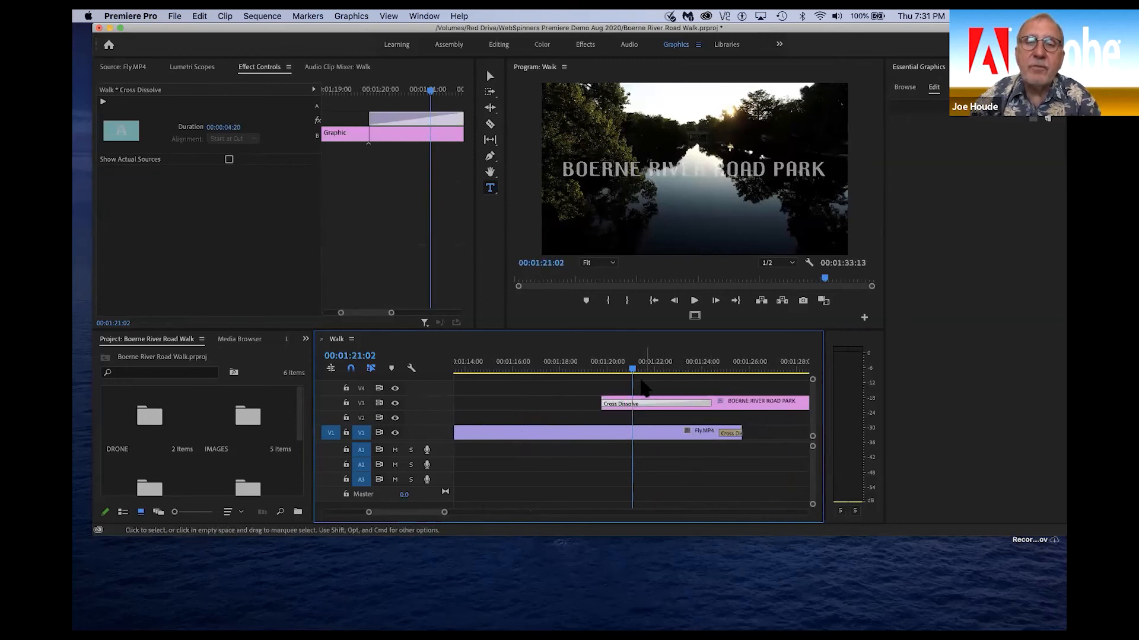
{"action": "left_click_drag", "start_coordinate": [632, 374], "coordinate": [573, 378]}
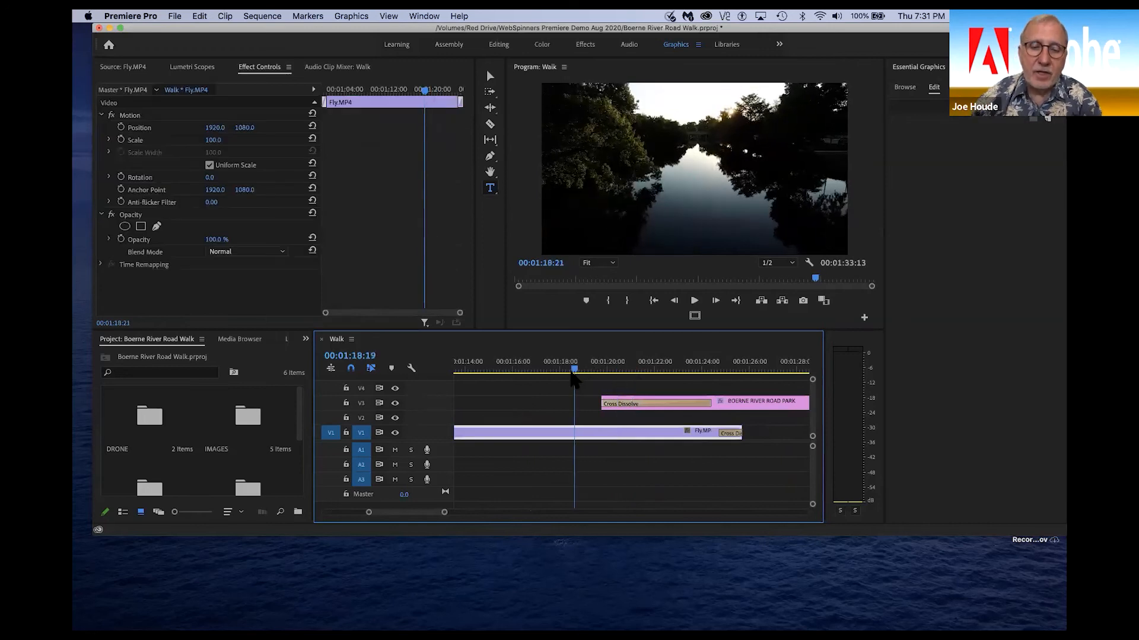
{"action": "key", "text": "space"}
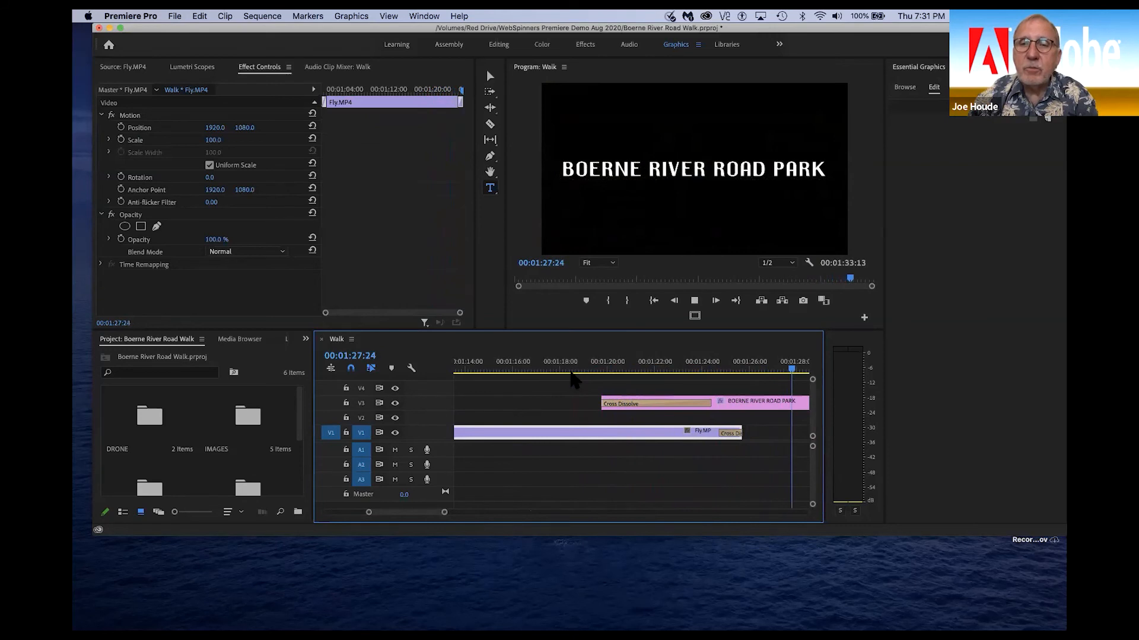
{"action": "key", "text": "space"}
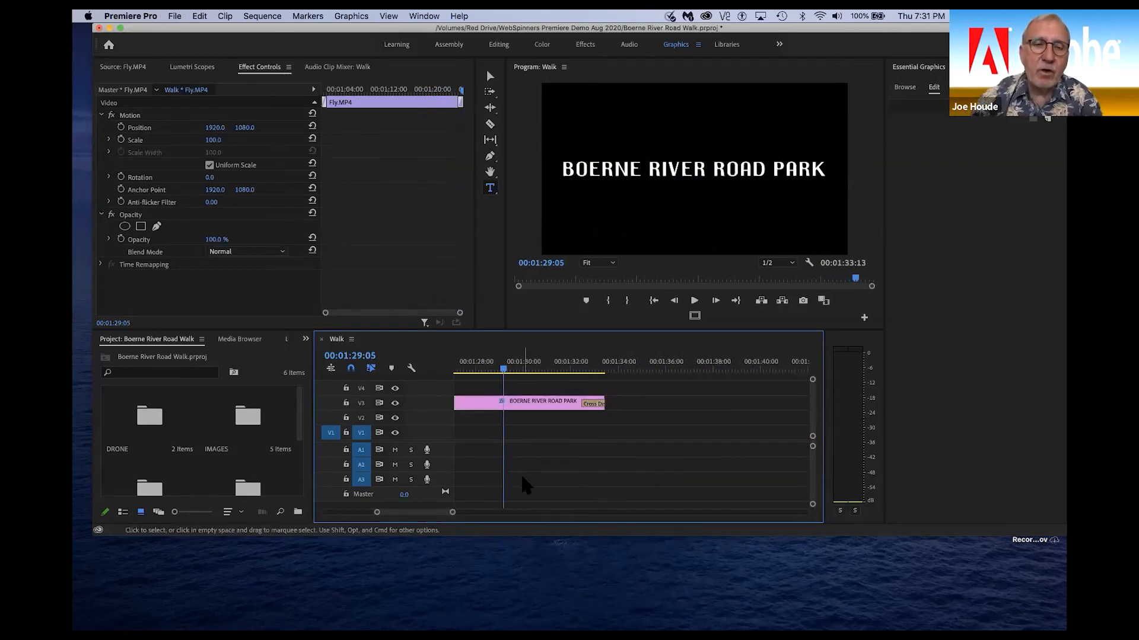
- Fit the whole sequence into the timeline and open the project's SFX bin
{"action": "left_click_drag", "start_coordinate": [452, 519], "coordinate": [574, 520]}
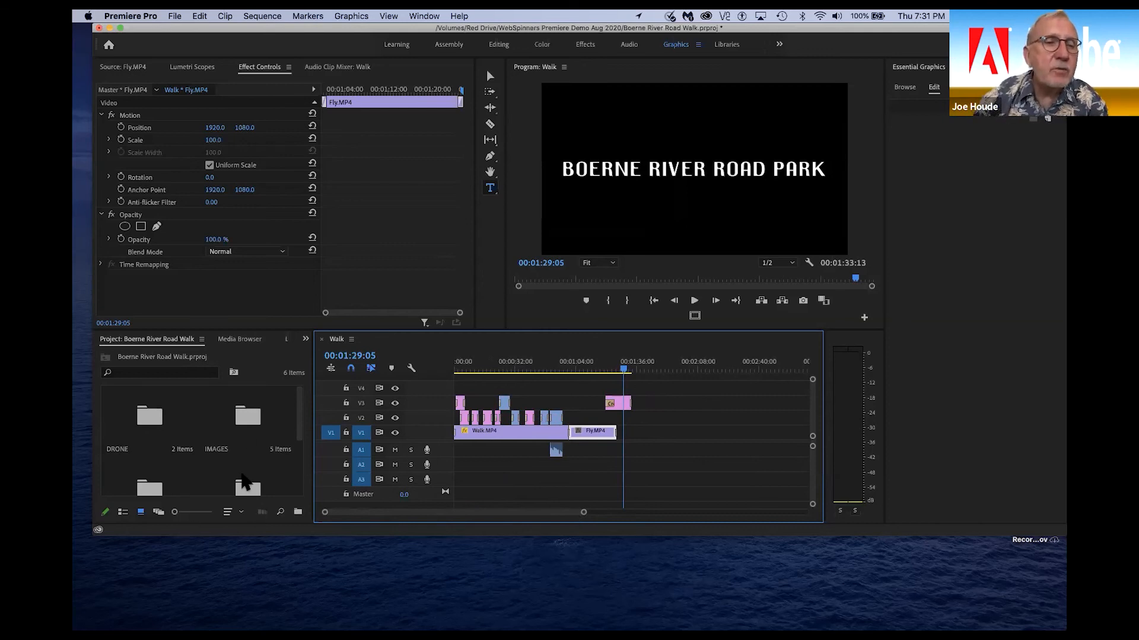
{"action": "scroll", "coordinate": [198, 470], "scroll_direction": "down", "scroll_amount": 3}
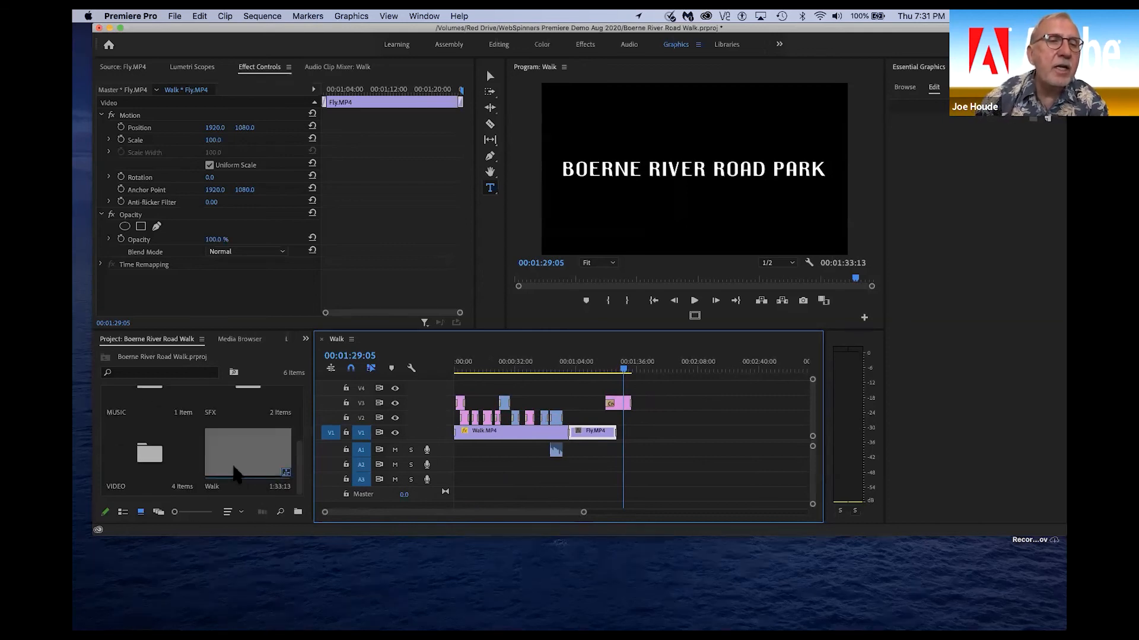
{"action": "scroll", "coordinate": [151, 428], "scroll_direction": "up", "scroll_amount": 3}
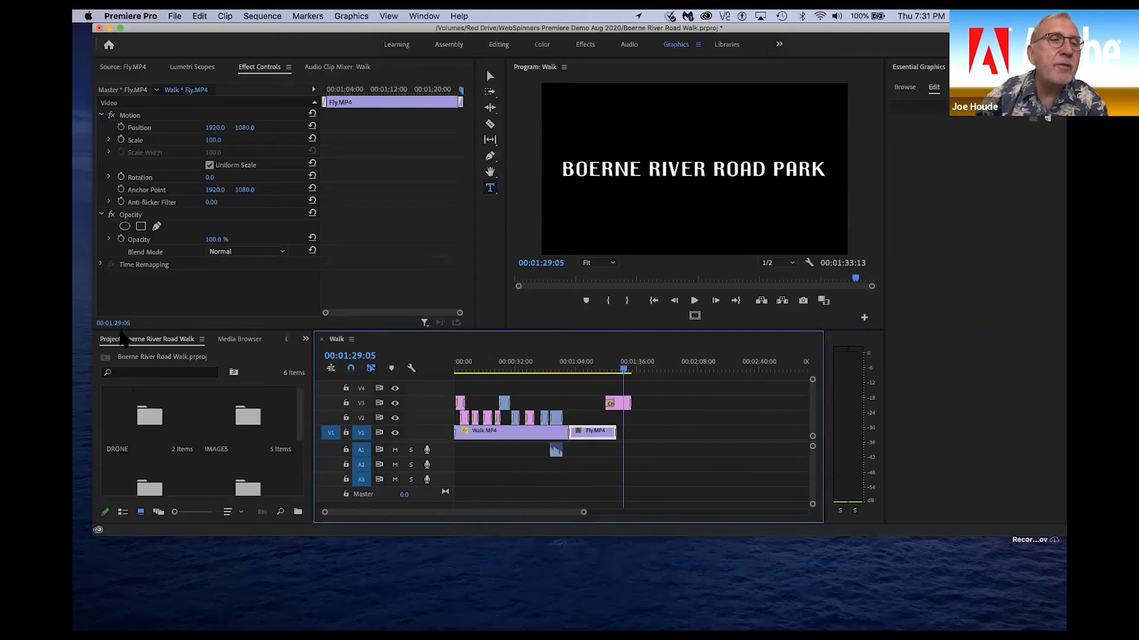
{"action": "left_click", "coordinate": [107, 365]}
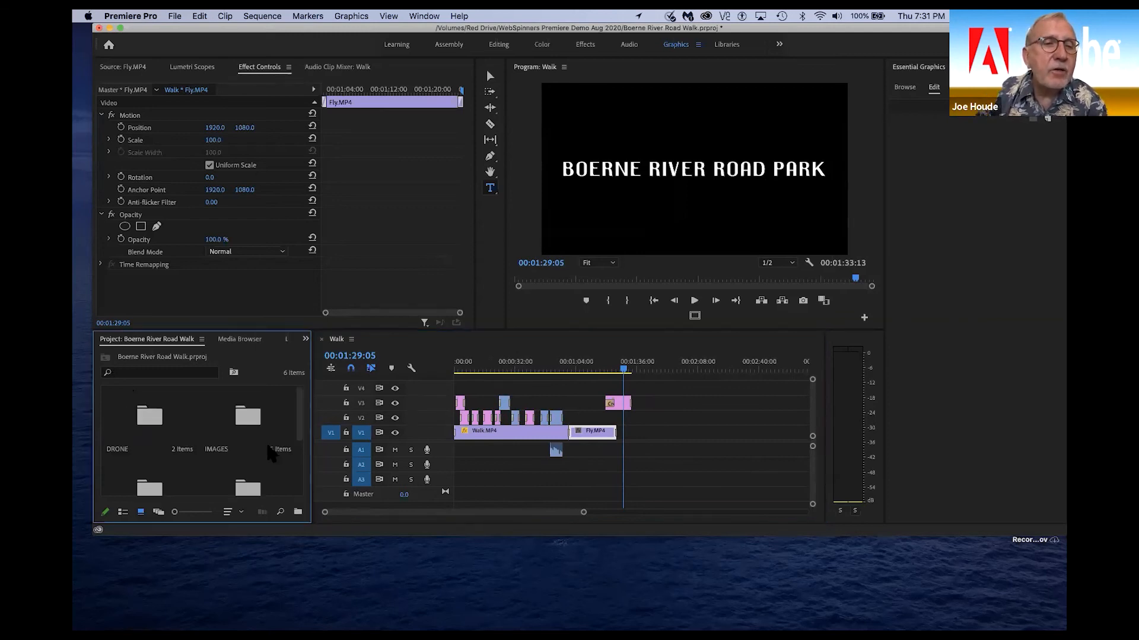
{"action": "scroll", "coordinate": [270, 454], "scroll_direction": "down", "scroll_amount": 3}
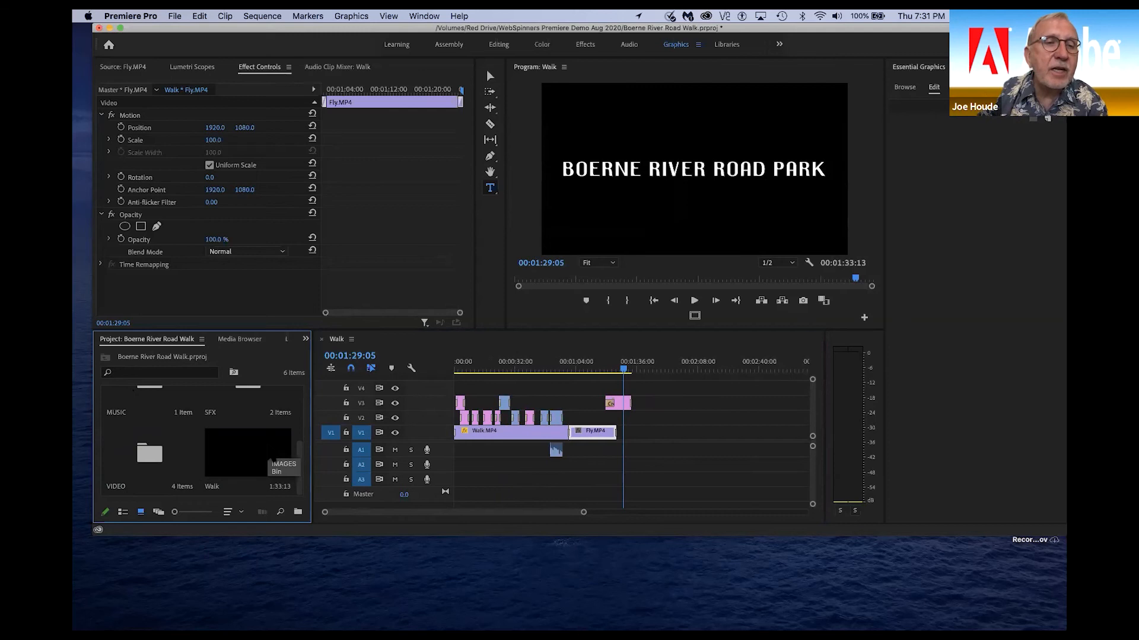
{"action": "double_click", "coordinate": [237, 416]}
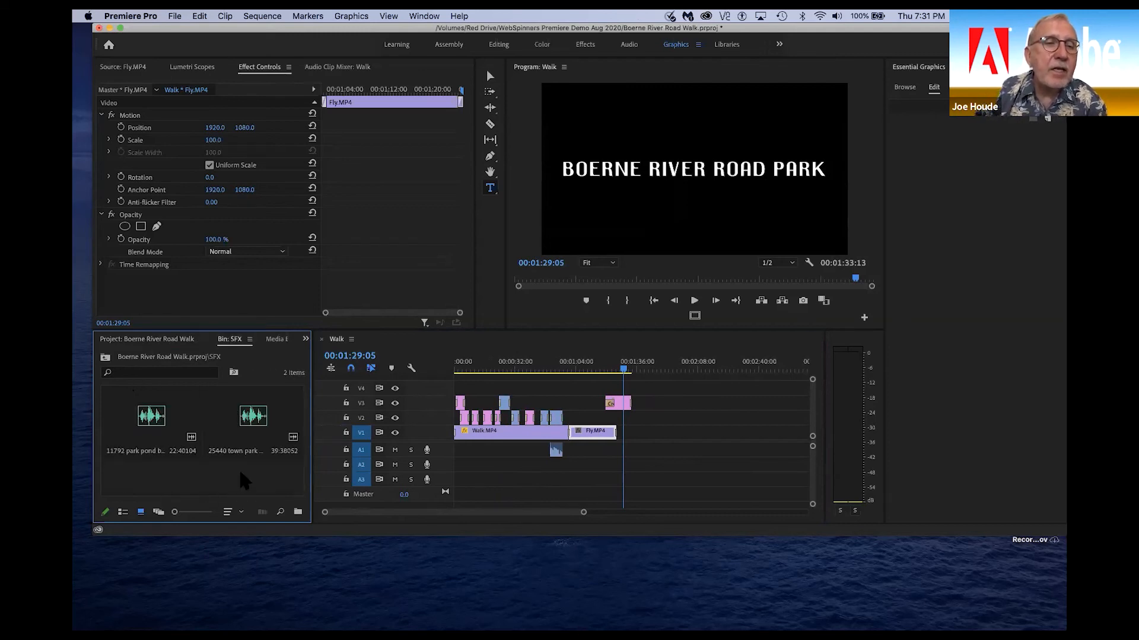
- Audition the 11792 park pond birds ambience and 25440 town park with pond sound effects
{"action": "double_click", "coordinate": [148, 416]}
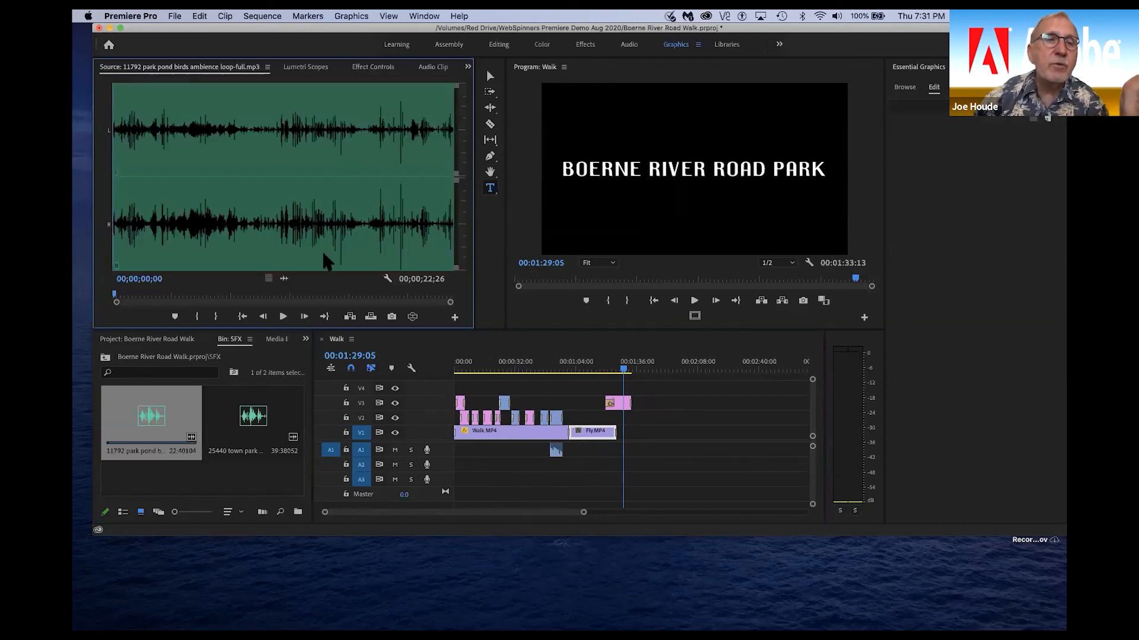
{"action": "left_click", "coordinate": [284, 316]}
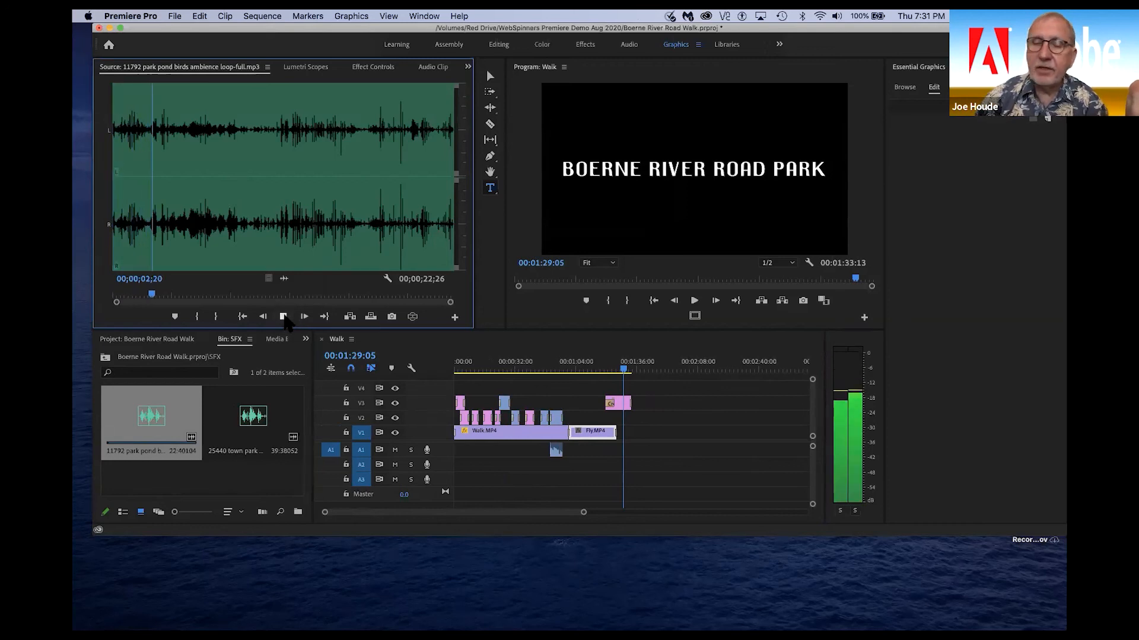
{"action": "left_click", "coordinate": [283, 317]}
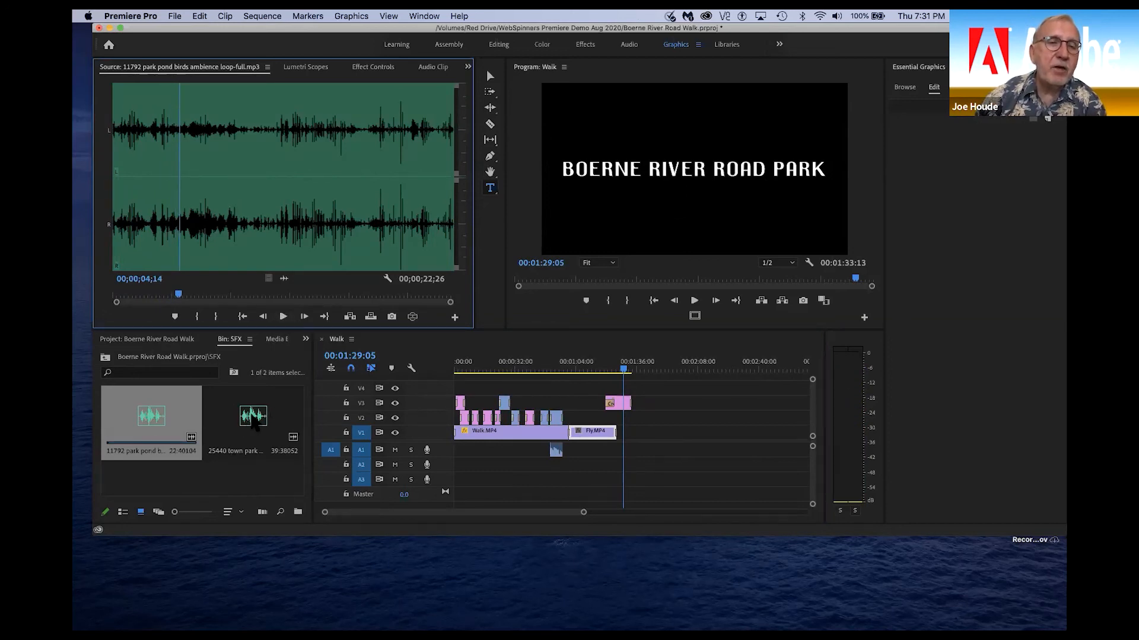
{"action": "double_click", "coordinate": [252, 417]}
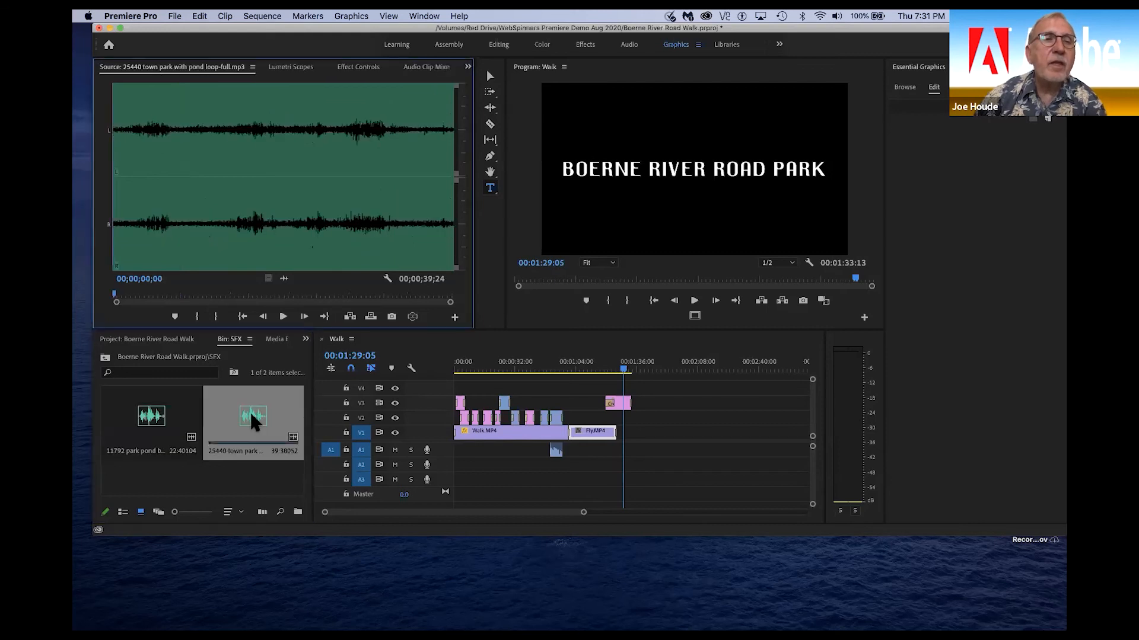
{"action": "left_click", "coordinate": [284, 316]}
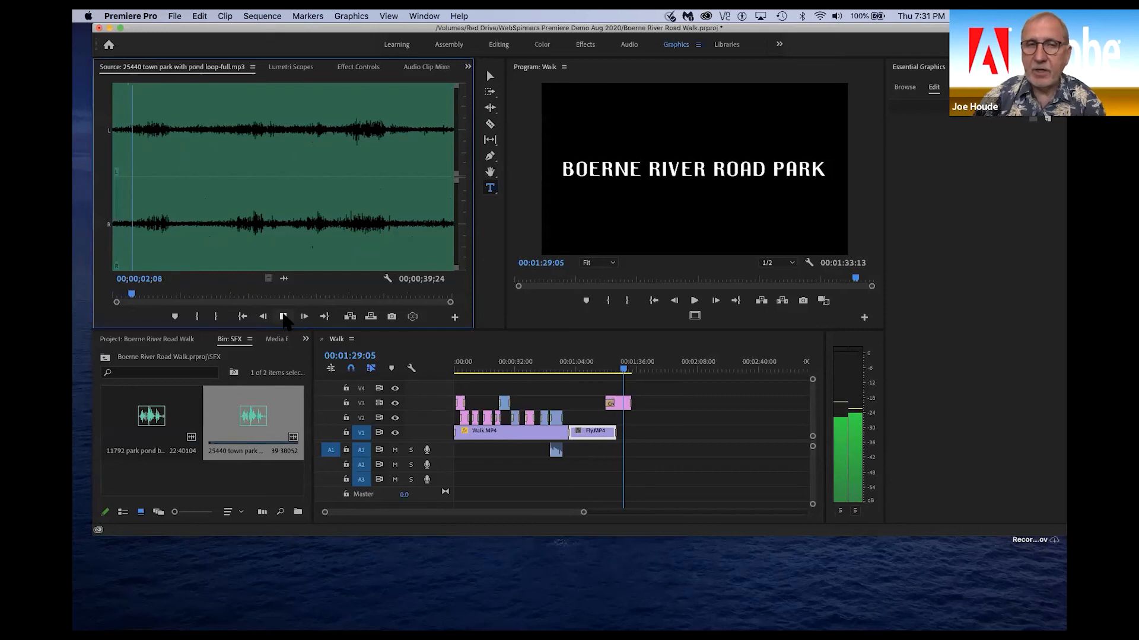
{"action": "left_click", "coordinate": [283, 316]}
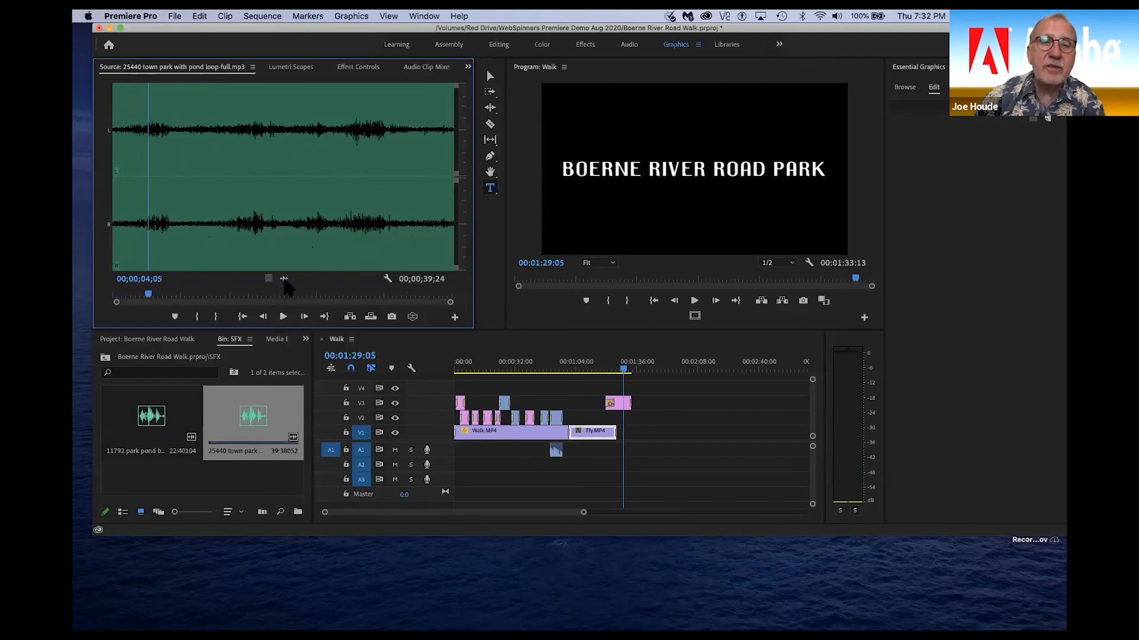
- Place 25440 town park with pond loop-full.mp3 near the start of A2 and duplicate it twice, end to end, past the closing title
{"action": "mouse_move", "coordinate": [413, 439]}
{"action": "left_mouse_down"}
{"action": "mouse_move", "coordinate": [469, 470]}
{"action": "mouse_move", "coordinate": [461, 463]}
{"action": "left_mouse_up"}
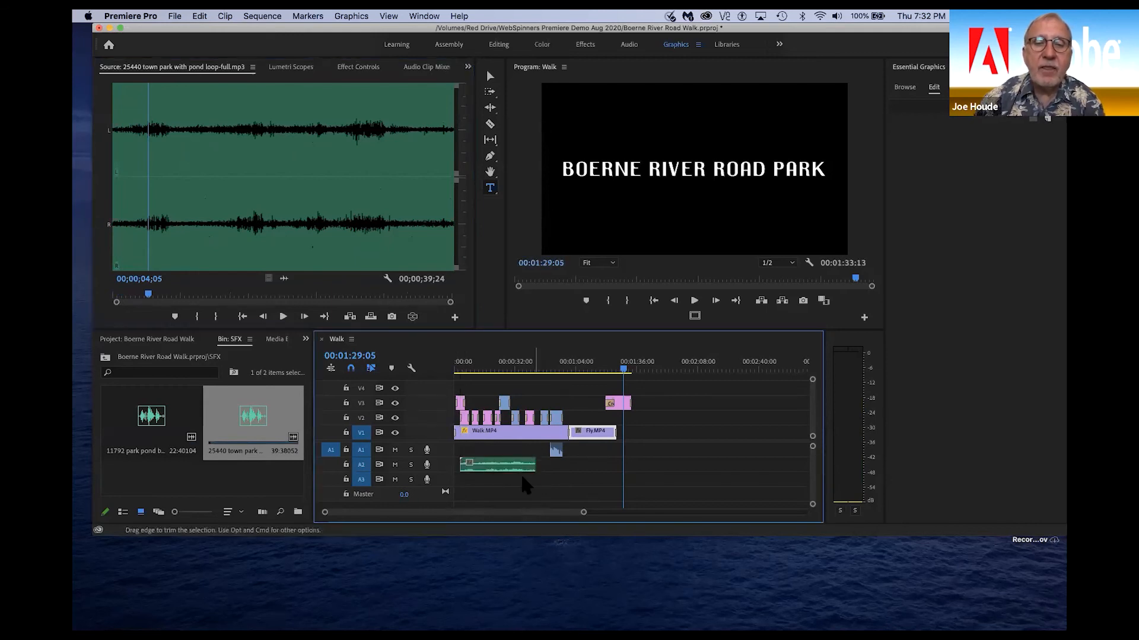
{"action": "left_click", "coordinate": [517, 473]}
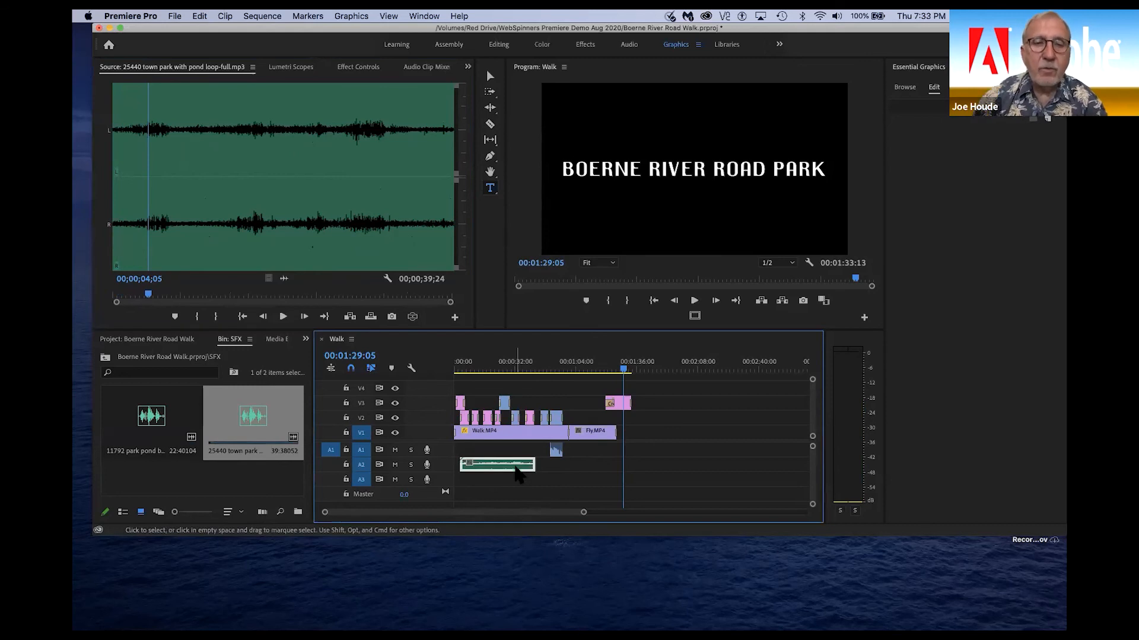
{"action": "left_click_drag", "start_coordinate": [515, 469], "coordinate": [590, 468]}
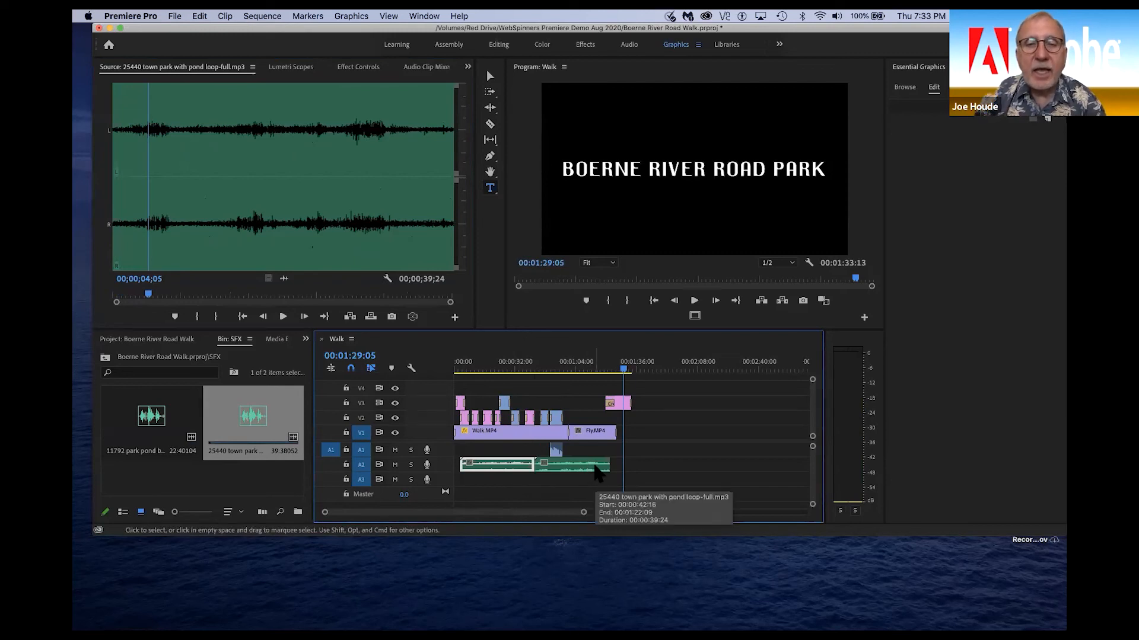
{"action": "left_click_drag", "start_coordinate": [595, 473], "coordinate": [674, 466]}
{"action": "double_click", "coordinate": [674, 466]}
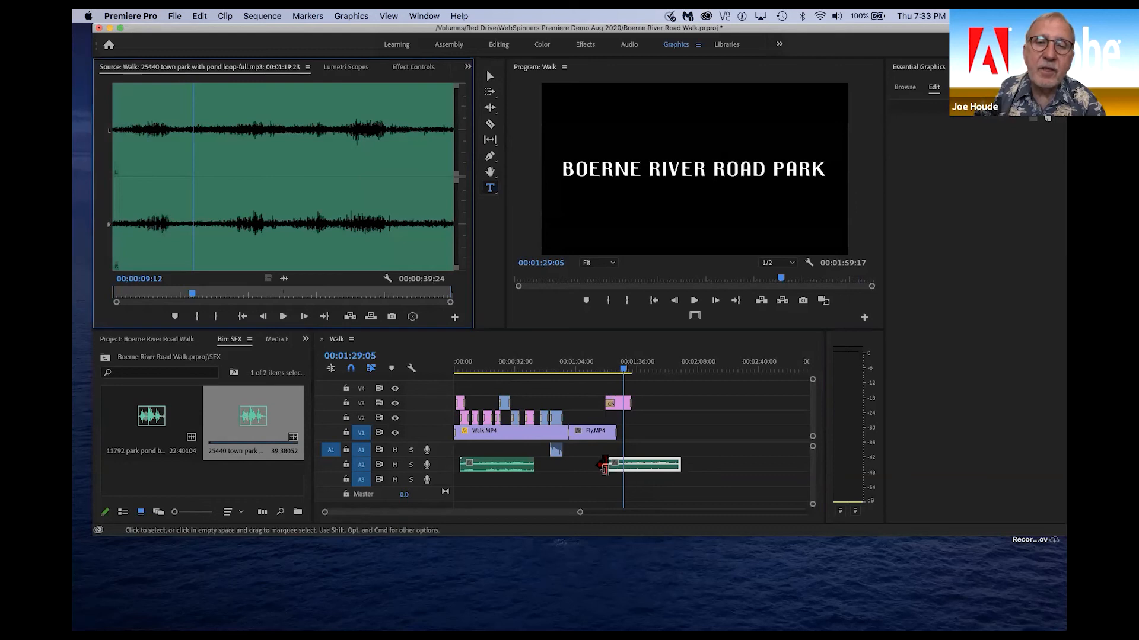
{"action": "left_click_drag", "start_coordinate": [652, 467], "coordinate": [581, 472]}
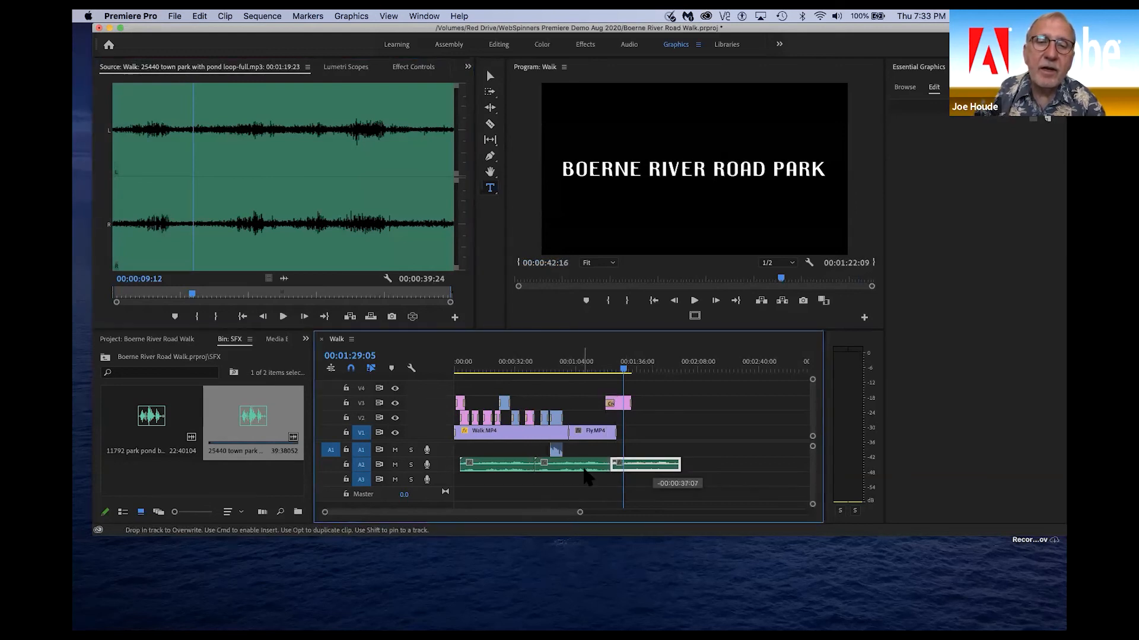
{"action": "mouse_move", "coordinate": [652, 463]}
{"action": "left_mouse_down"}
{"action": "mouse_move", "coordinate": [671, 467]}
{"action": "mouse_move", "coordinate": [639, 466]}
{"action": "left_mouse_up"}
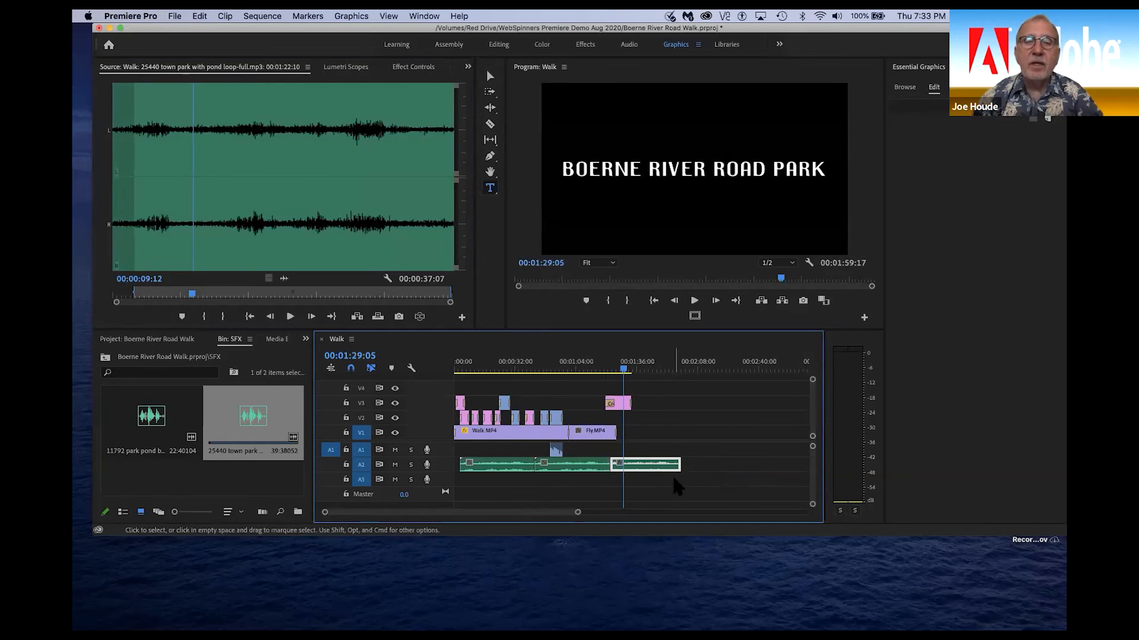
- Play back the sequence from 00:00:40:12 to check the ambience under the video
{"action": "left_click_drag", "start_coordinate": [625, 374], "coordinate": [535, 374]}
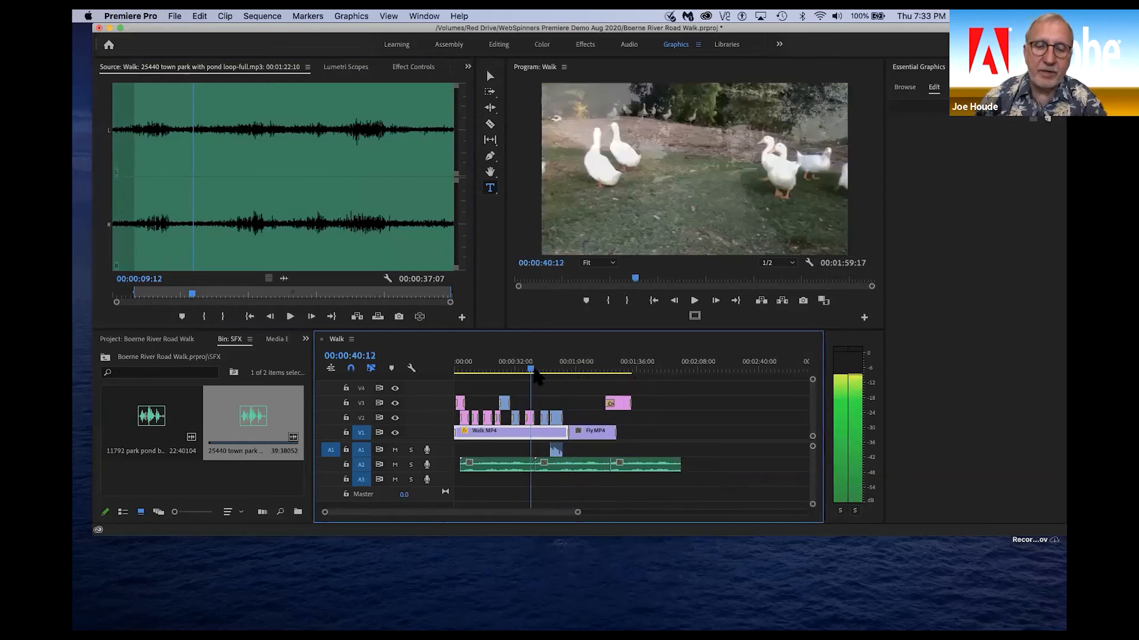
{"action": "key", "text": "space"}
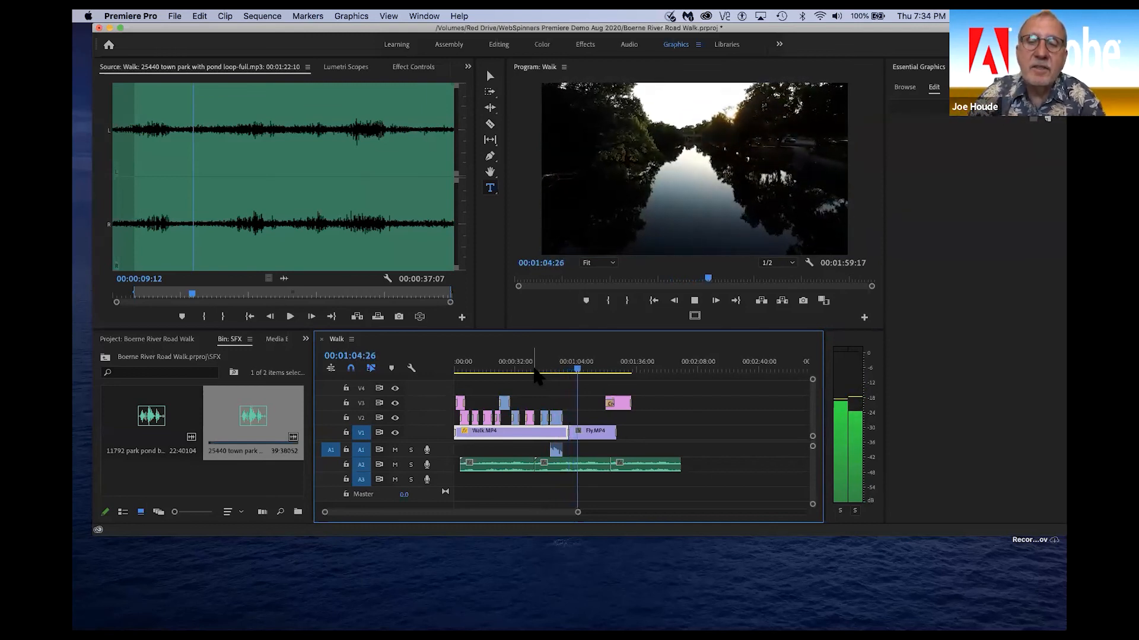
{"action": "key", "text": "space"}
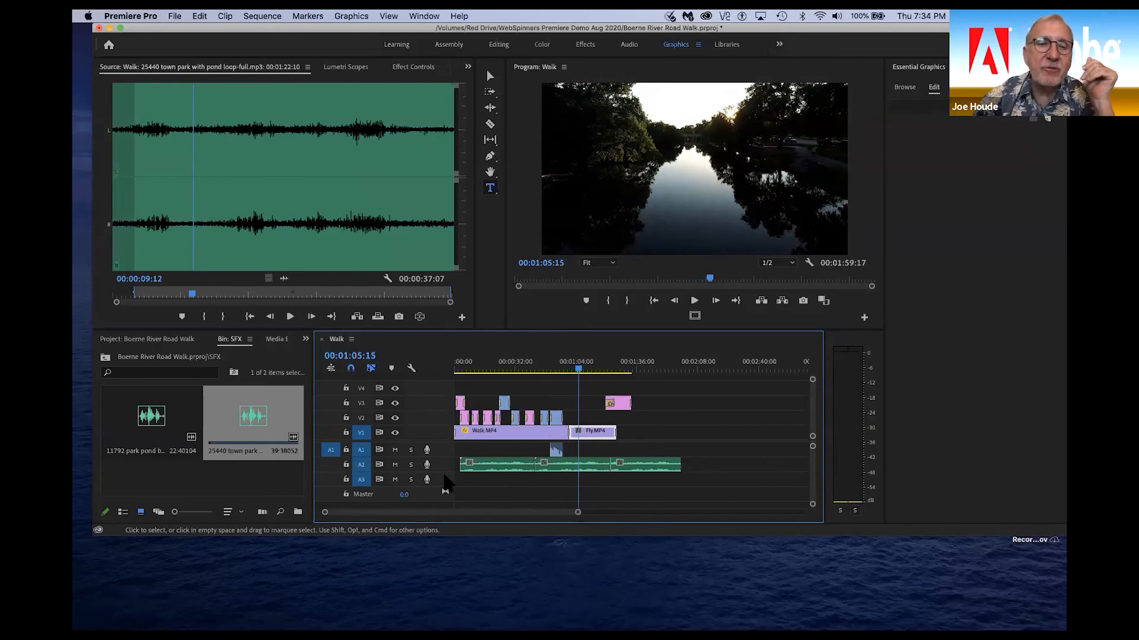
- Fade the last park ambience clip on A2 from 00:01:29:16 down to silence at about 00:01:35:16 using volume keyframes
{"action": "left_click_drag", "start_coordinate": [444, 472], "coordinate": [445, 504]}
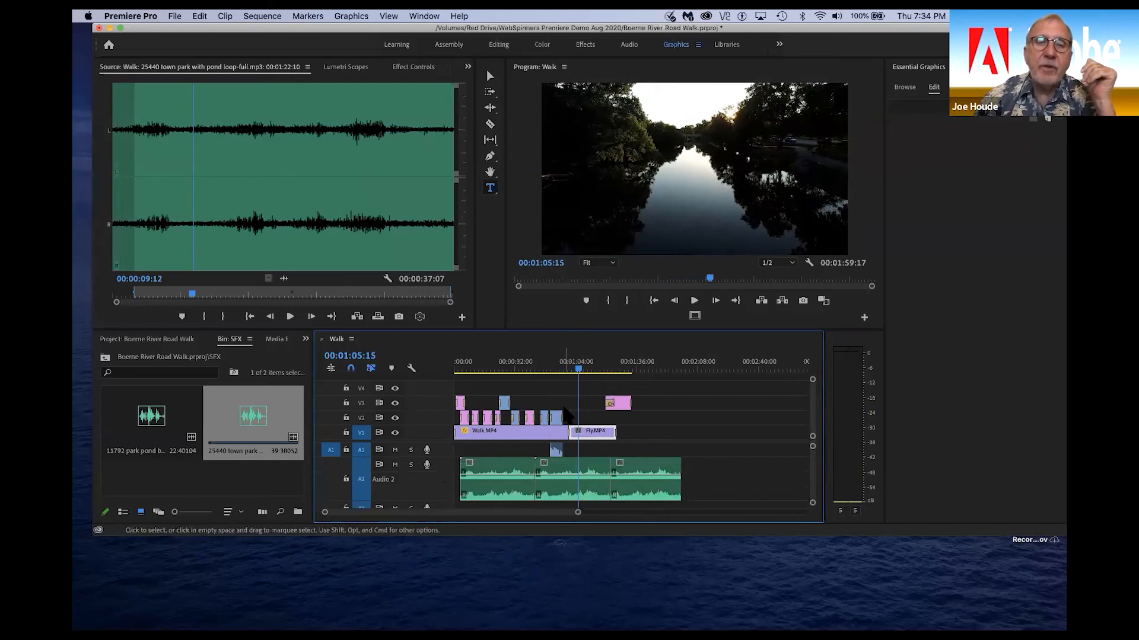
{"action": "left_click_drag", "start_coordinate": [578, 512], "coordinate": [536, 514]}
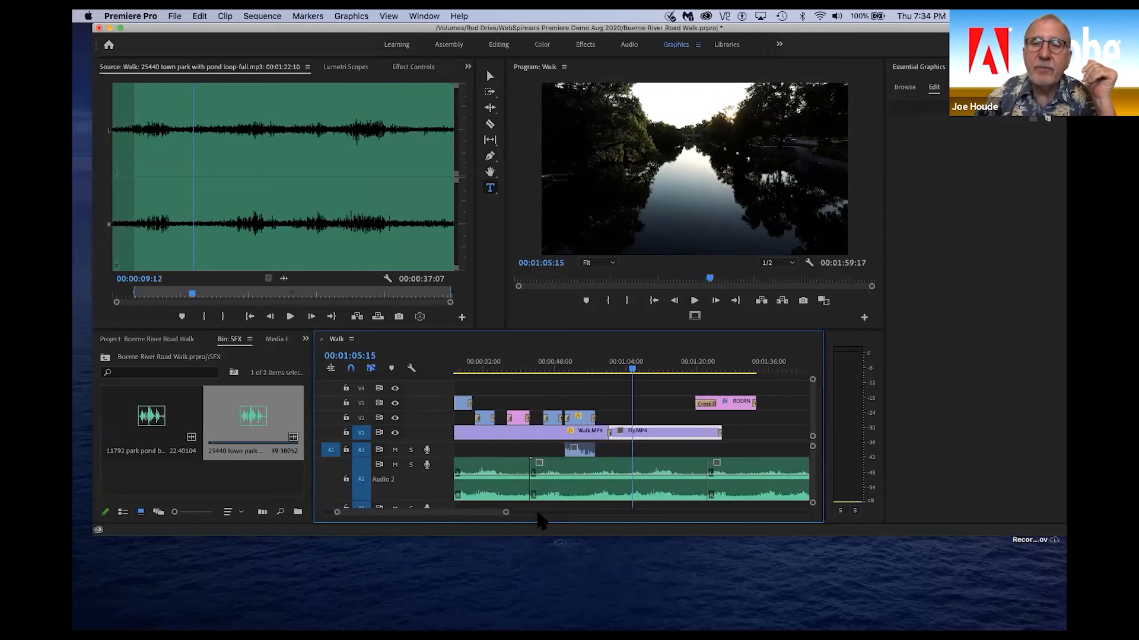
{"action": "left_click_drag", "start_coordinate": [632, 369], "coordinate": [741, 365]}
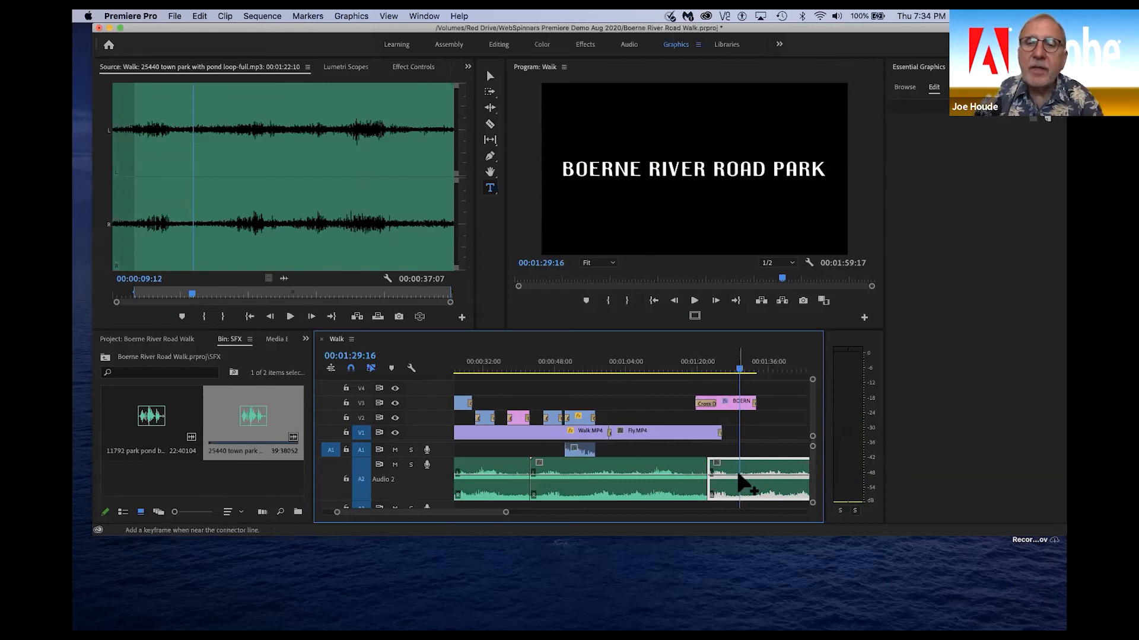
{"action": "left_click", "coordinate": [738, 474], "text": "super"}
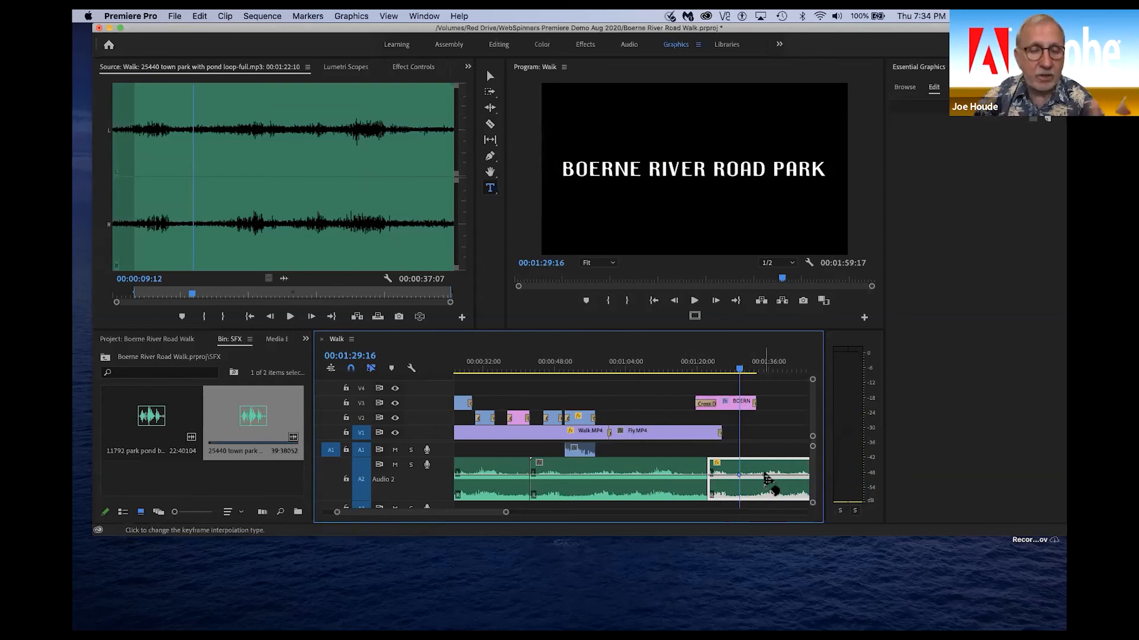
{"action": "left_click_drag", "start_coordinate": [765, 480], "coordinate": [766, 496]}
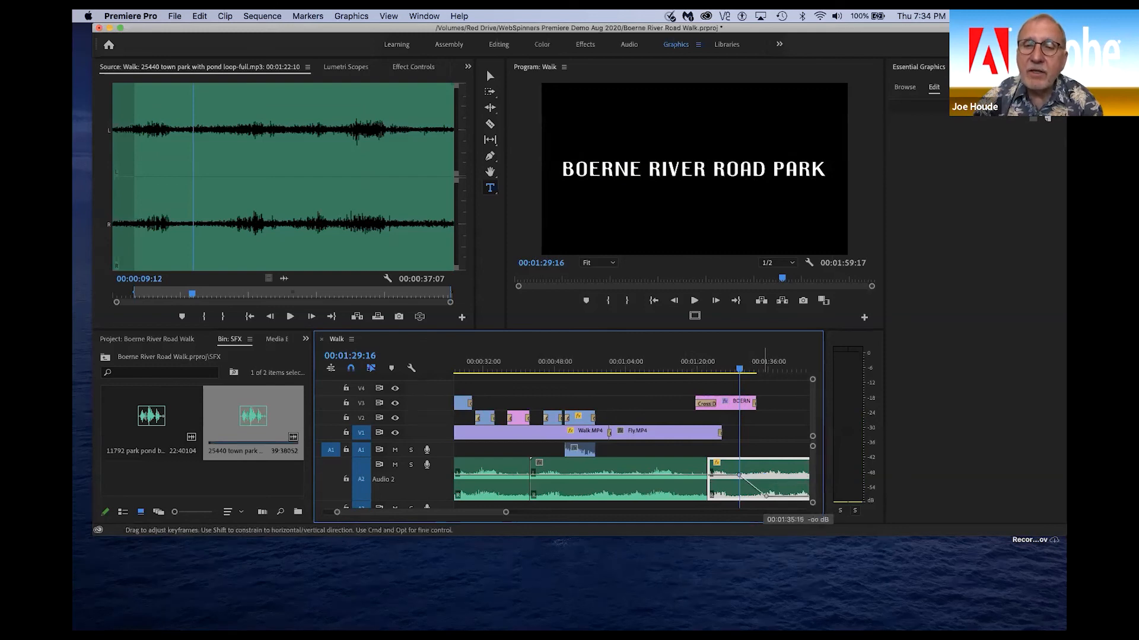
- Play back the closing title section to check the ambience fade-out
{"action": "left_click", "coordinate": [689, 369]}
{"action": "key", "text": "space"}
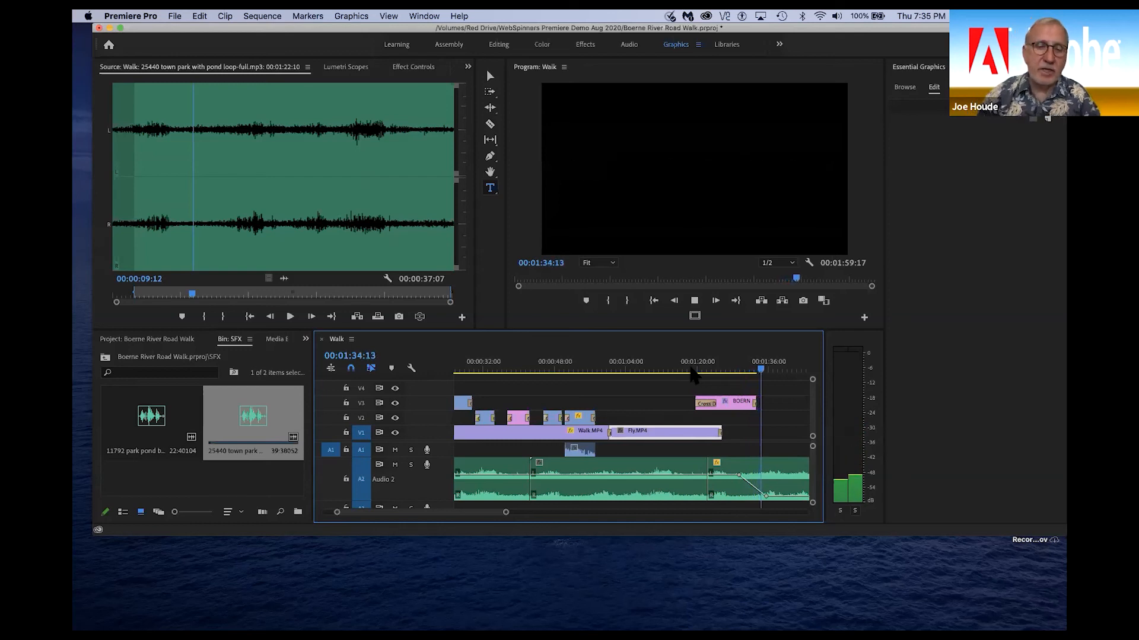
{"action": "key", "text": "space"}
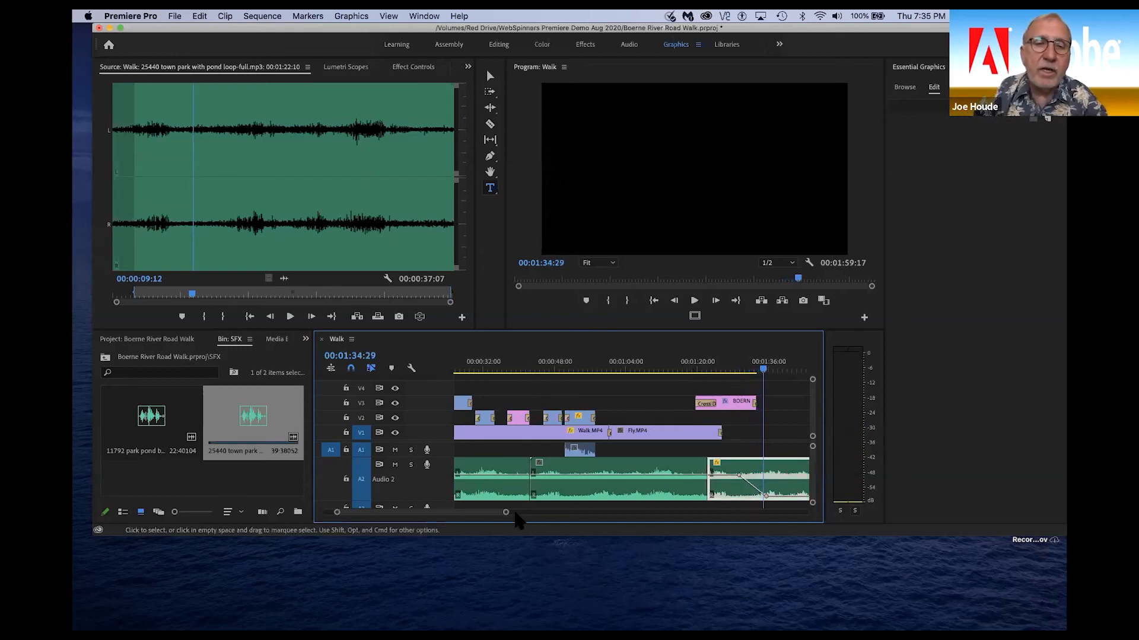
- Switch to the Editing workspace, split the last A2 ambience clip at 00:01:34:29 with the Razor tool, and delete the remainder
{"action": "left_click_drag", "start_coordinate": [505, 511], "coordinate": [533, 514]}
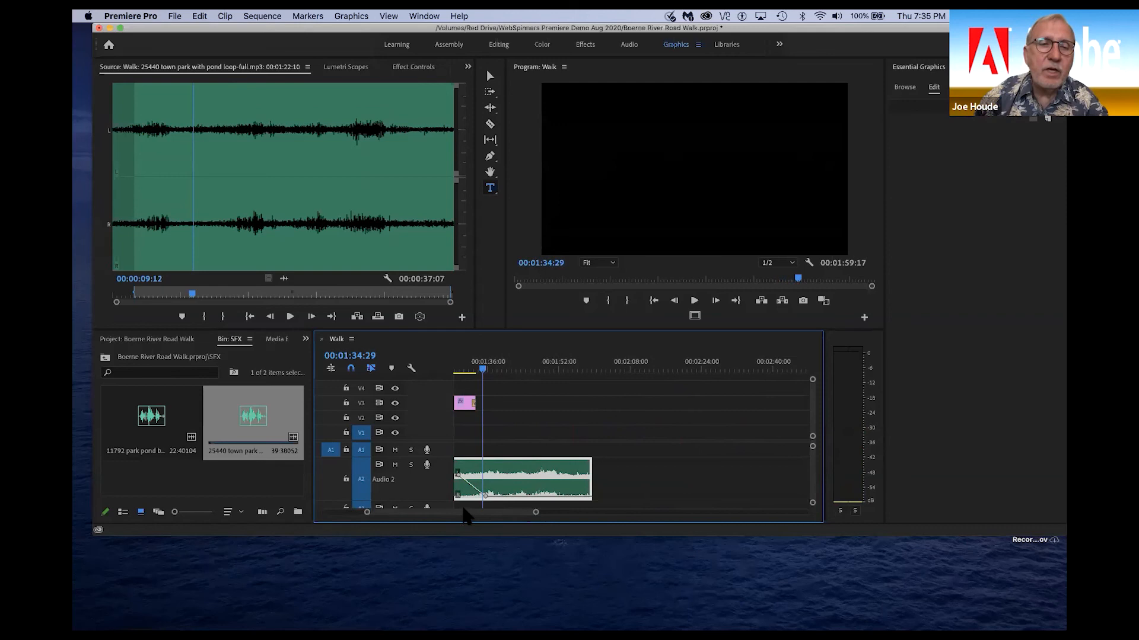
{"action": "left_click_drag", "start_coordinate": [395, 515], "coordinate": [335, 524]}
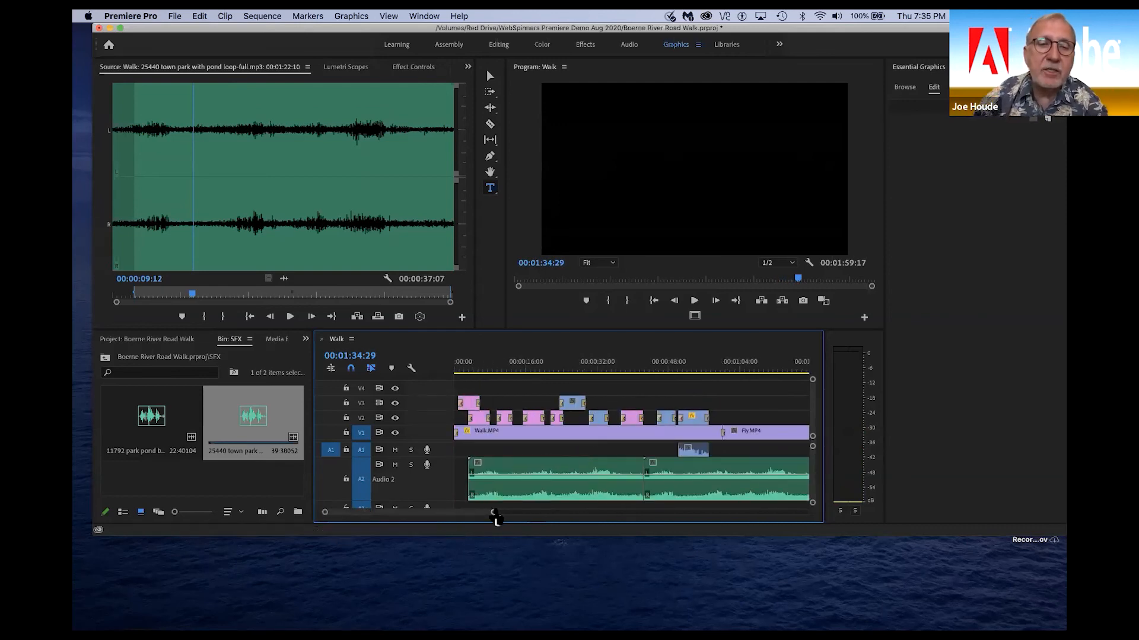
{"action": "left_click_drag", "start_coordinate": [492, 517], "coordinate": [566, 523]}
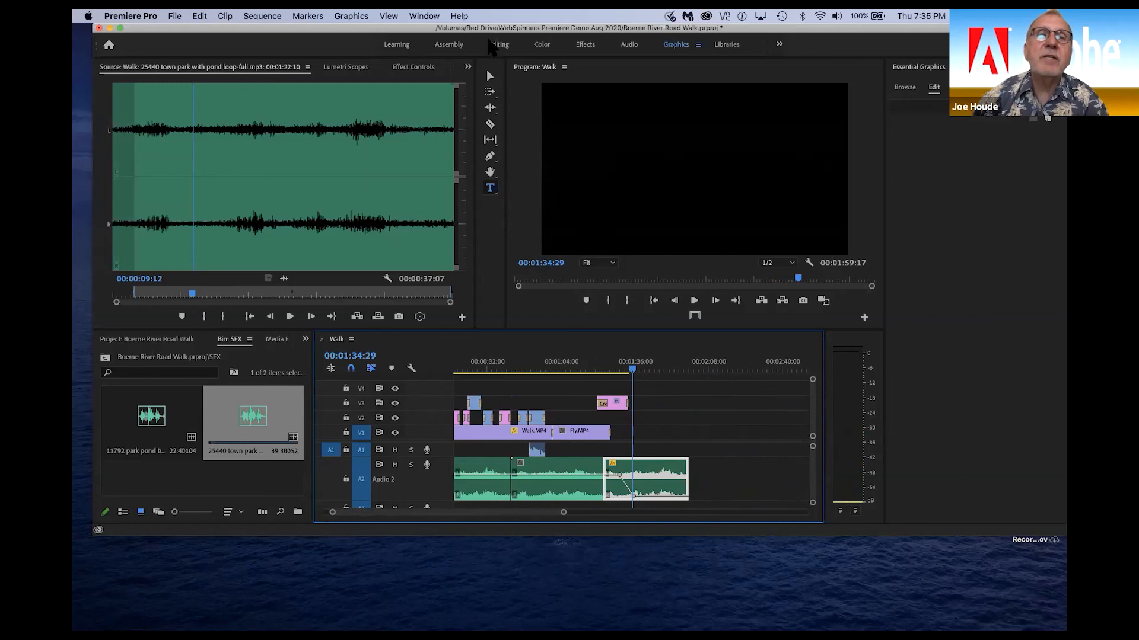
{"action": "left_click", "coordinate": [496, 45]}
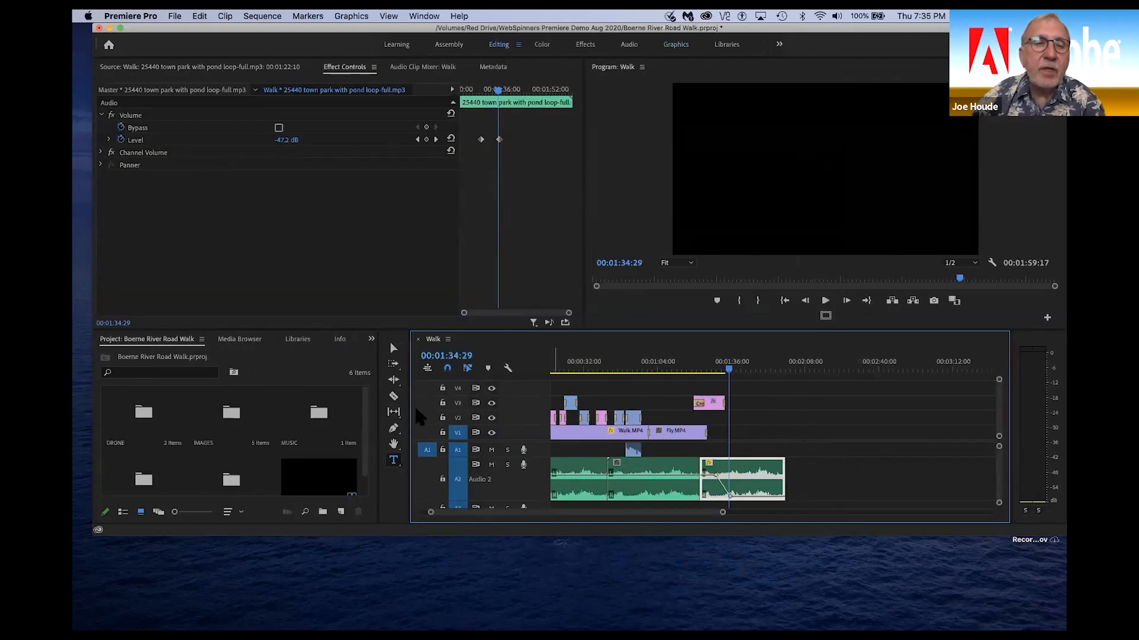
{"action": "left_click", "coordinate": [394, 397]}
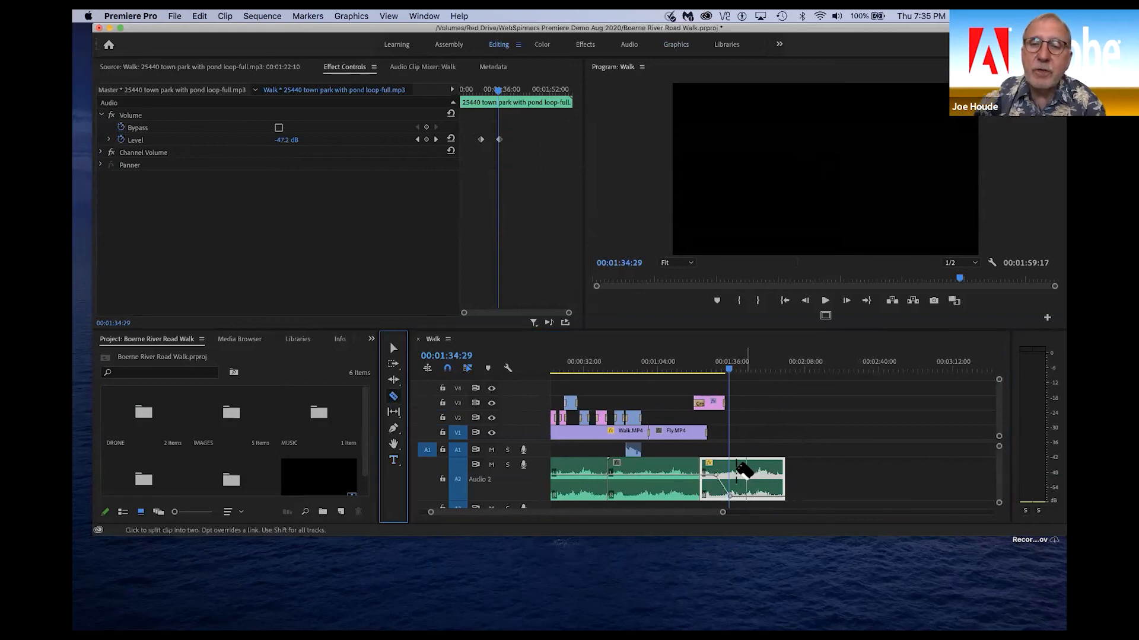
{"action": "left_click", "coordinate": [735, 468]}
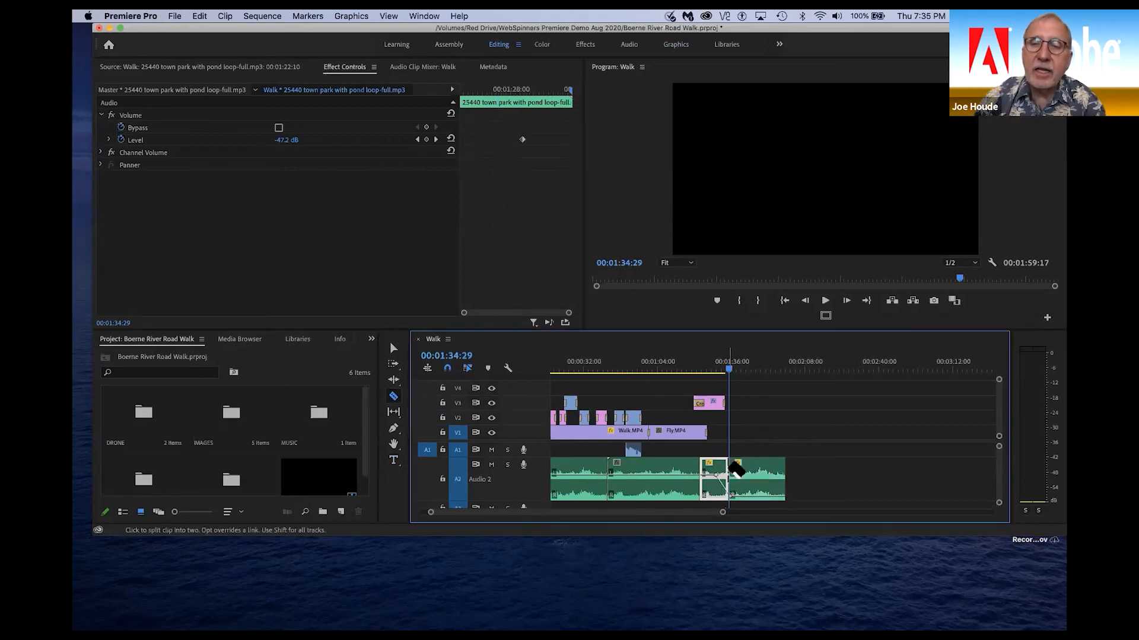
{"action": "left_click", "coordinate": [394, 348]}
{"action": "left_click", "coordinate": [763, 490]}
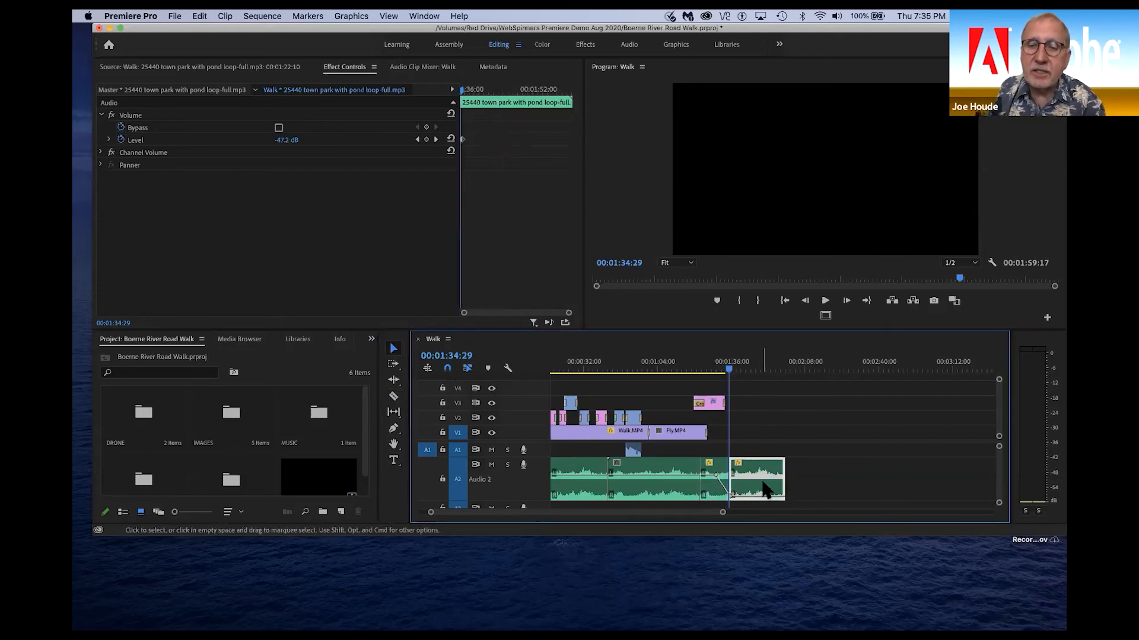
{"action": "key", "text": "Delete"}
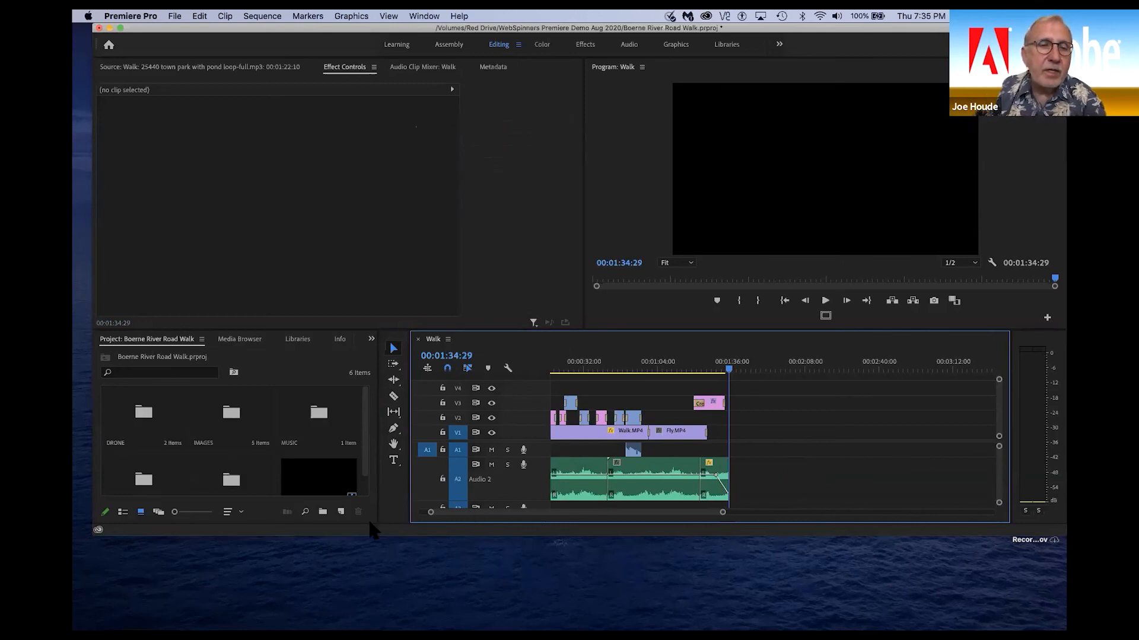
- Place GreenHills.wav from the MUSIC bin at the start of the sequence on A3
{"action": "left_click", "coordinate": [318, 409]}
{"action": "double_click", "coordinate": [318, 408]}
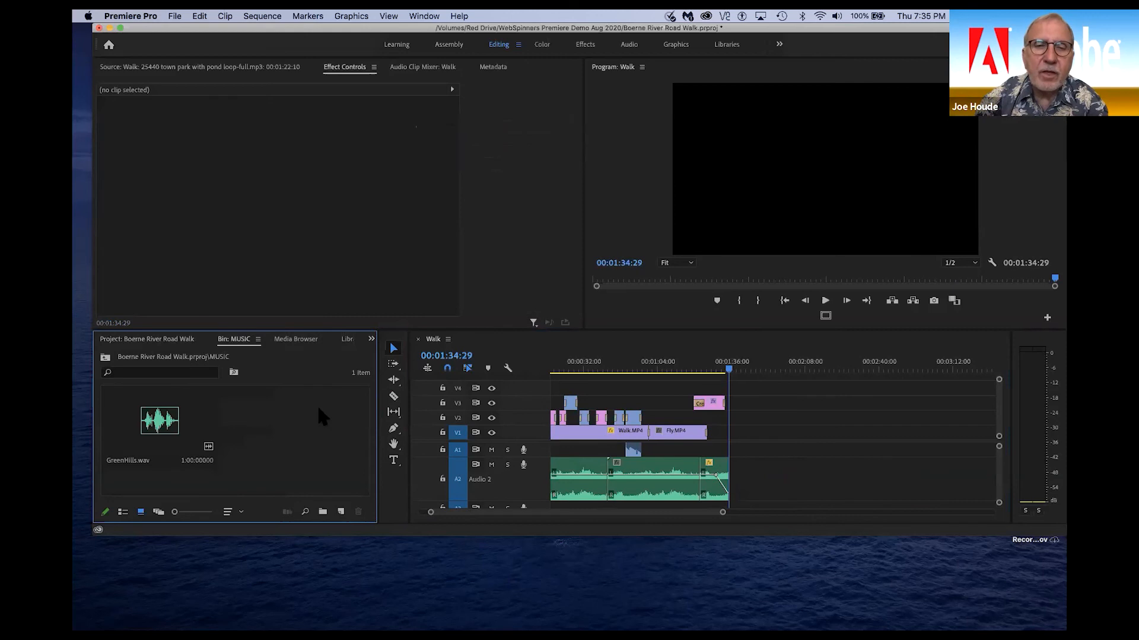
{"action": "left_click_drag", "start_coordinate": [534, 503], "coordinate": [532, 470]}
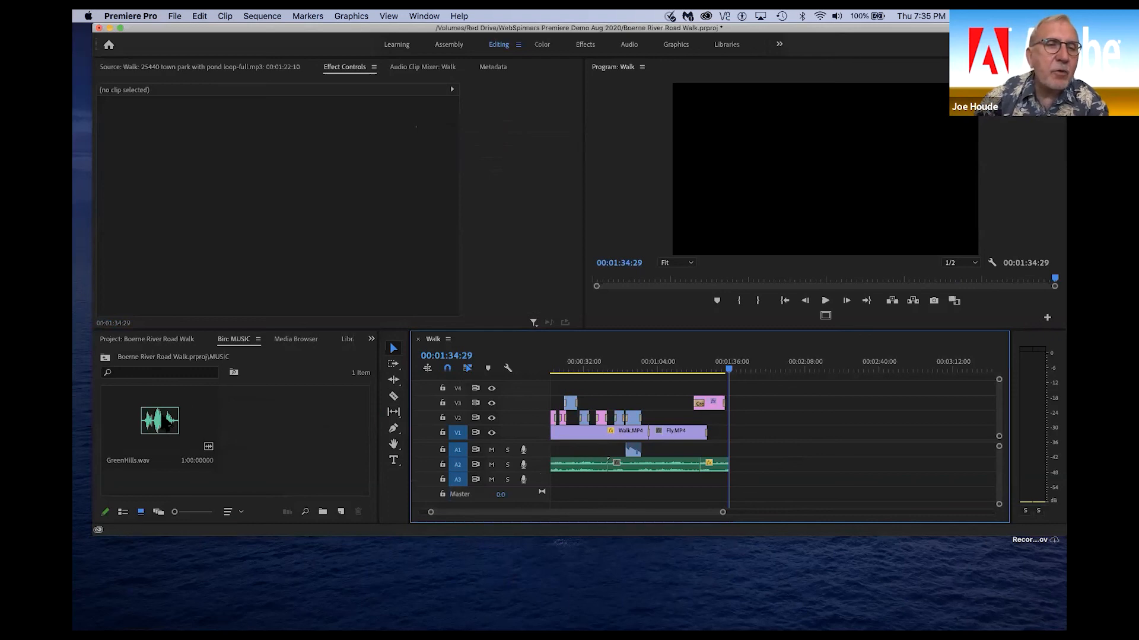
{"action": "left_click", "coordinate": [169, 425]}
{"action": "mouse_move", "coordinate": [559, 496]}
{"action": "left_mouse_down"}
{"action": "mouse_move", "coordinate": [563, 488]}
{"action": "mouse_move", "coordinate": [540, 491]}
{"action": "left_mouse_up"}
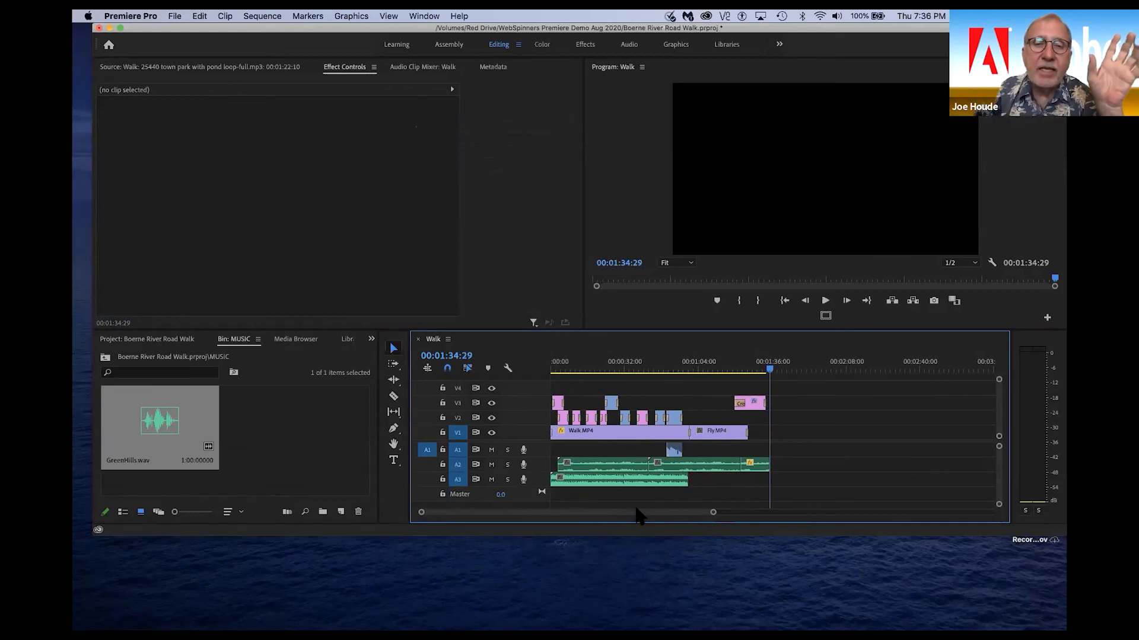
- Stretch GreenHills.wav with the Rate Stretch tool so it ends with the ambience at 00:01:34:29
{"action": "left_click", "coordinate": [394, 381]}
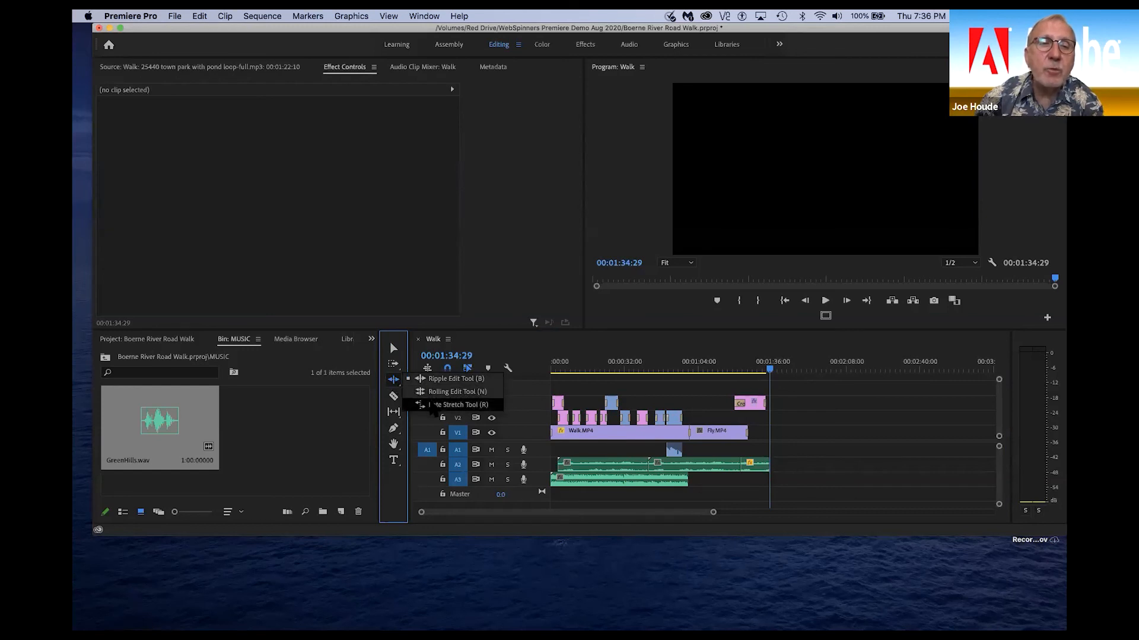
{"action": "left_click", "coordinate": [431, 406]}
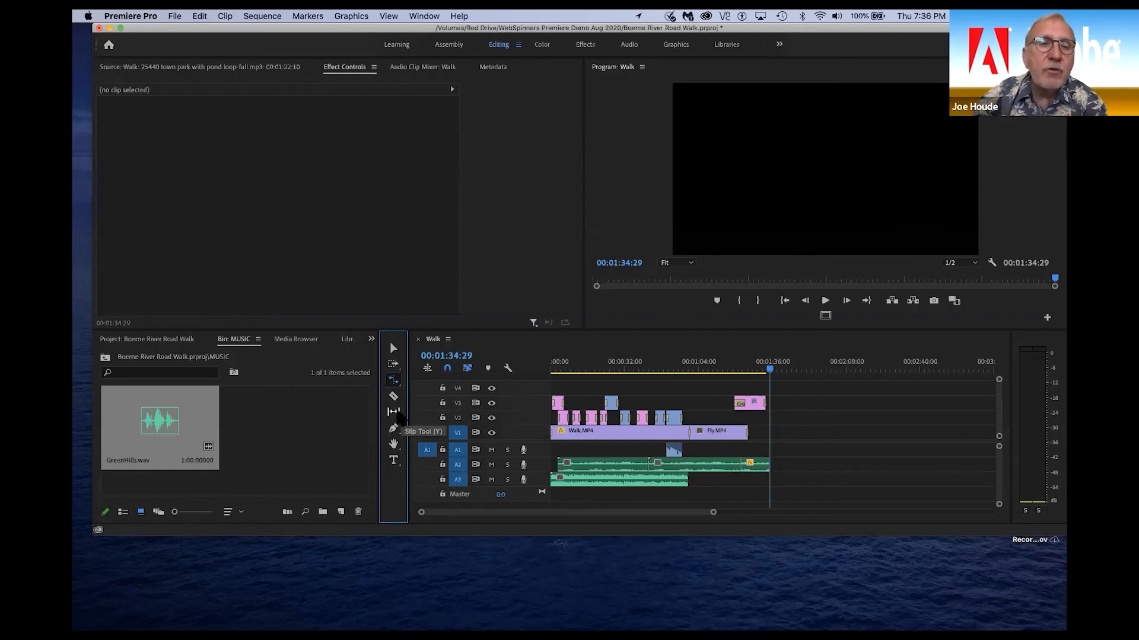
{"action": "left_click_drag", "start_coordinate": [683, 485], "coordinate": [768, 485]}
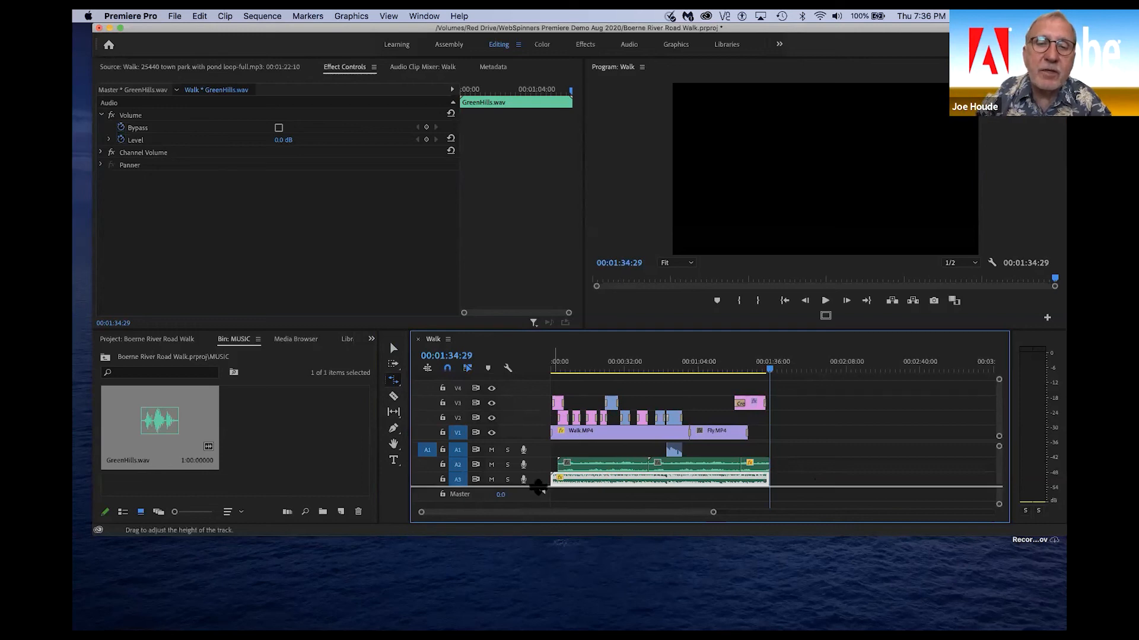
- Enlarge the A3 track and add volume keyframes that fade GreenHills.wav out at its end and in at its start
{"action": "left_click_drag", "start_coordinate": [536, 506], "coordinate": [535, 508]}
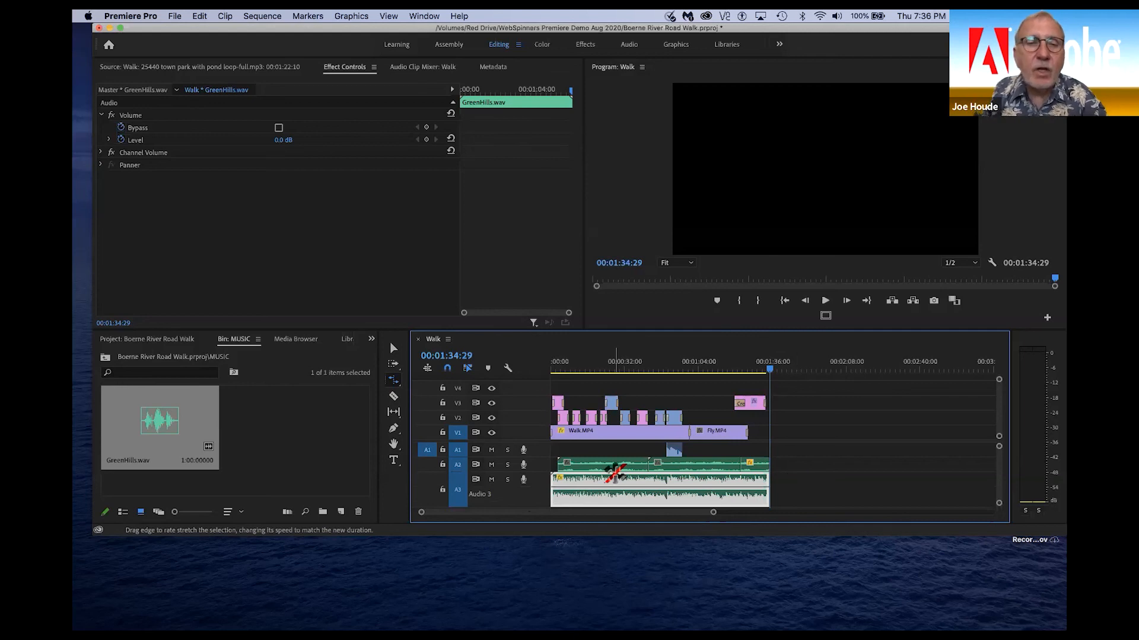
{"action": "left_click", "coordinate": [394, 348]}
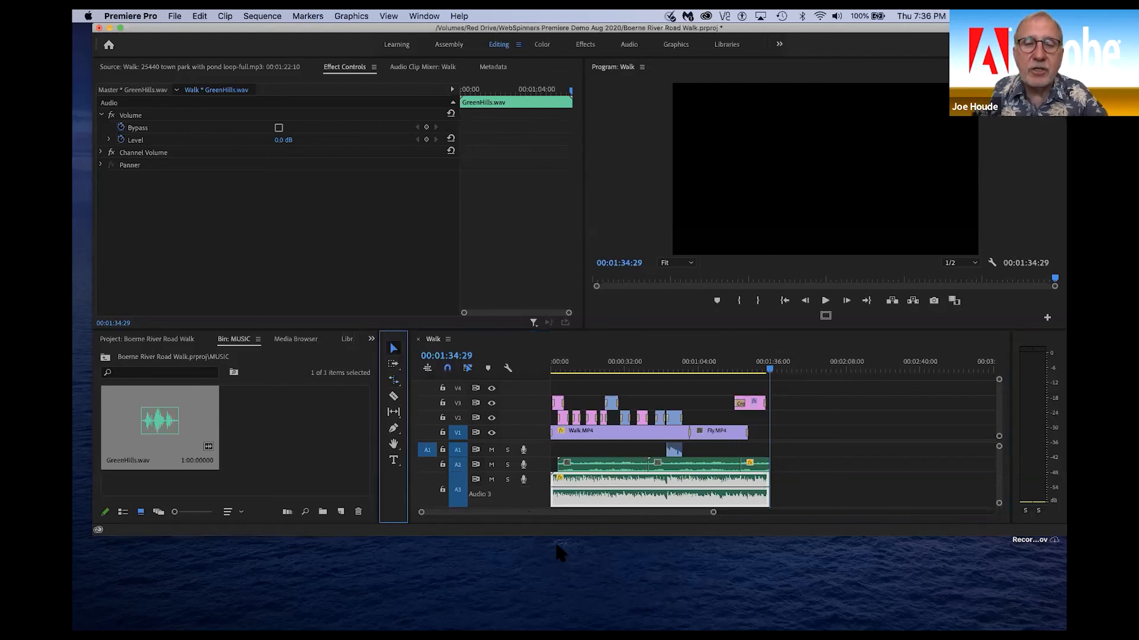
{"action": "left_click", "coordinate": [757, 486]}
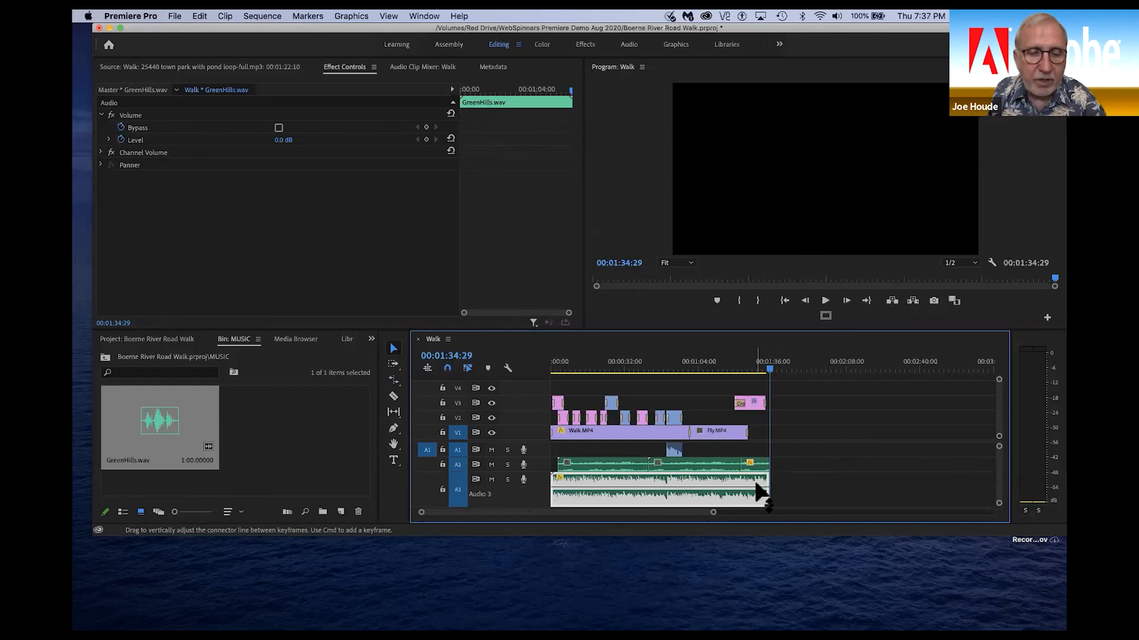
{"action": "left_click", "coordinate": [757, 487], "text": "super"}
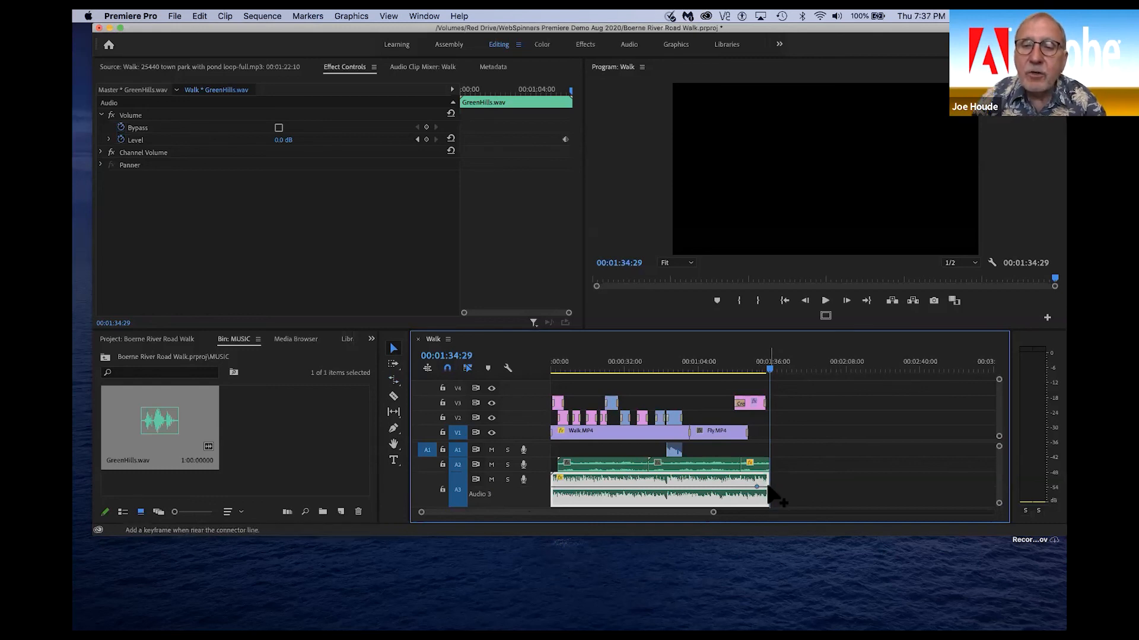
{"action": "left_click_drag", "start_coordinate": [766, 488], "coordinate": [766, 503]}
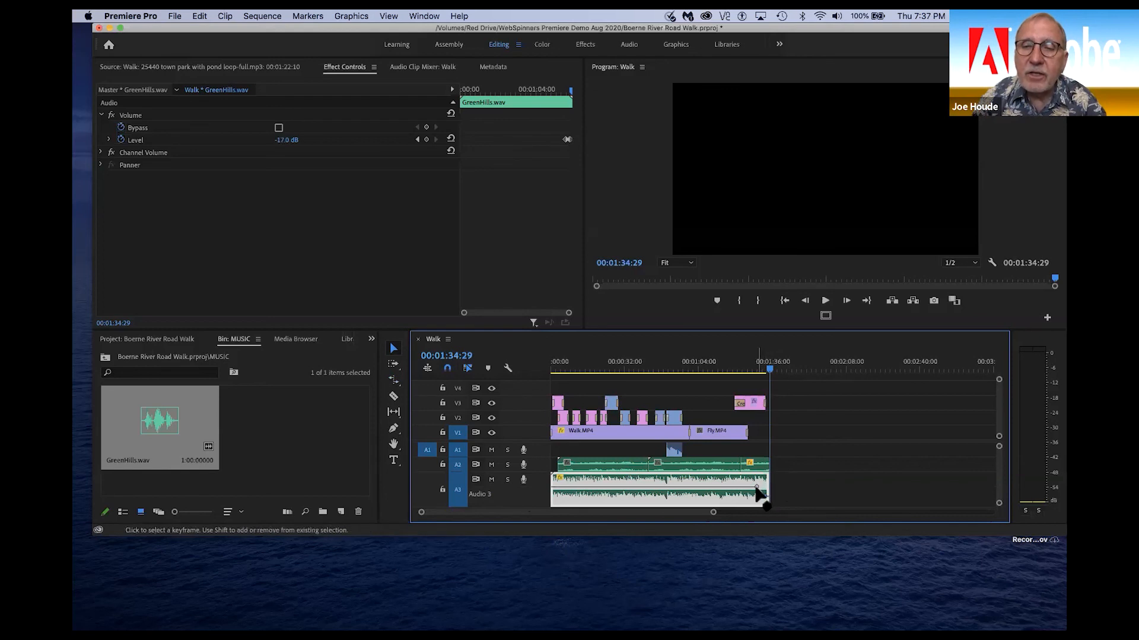
{"action": "left_click_drag", "start_coordinate": [757, 487], "coordinate": [766, 509]}
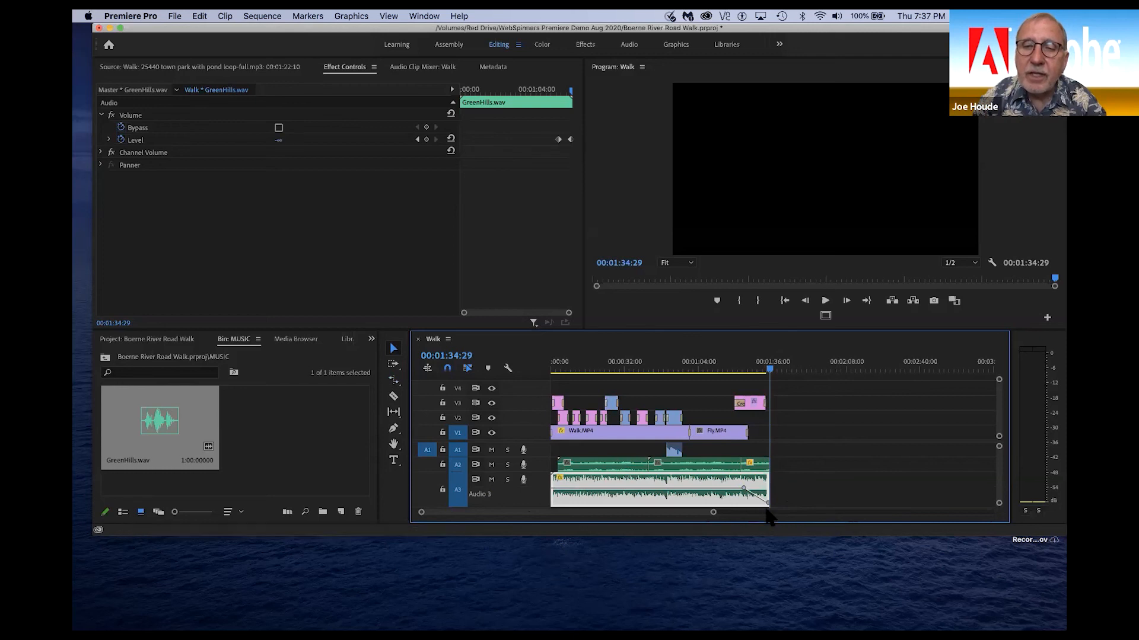
{"action": "left_click", "coordinate": [561, 488], "text": "super"}
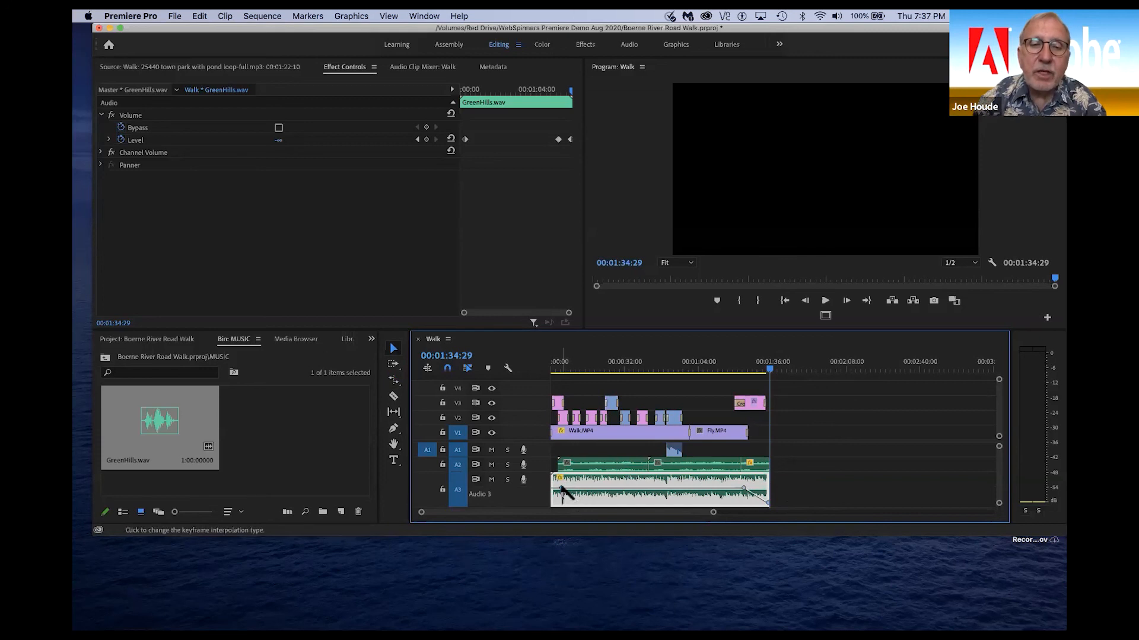
{"action": "left_click", "coordinate": [552, 488], "text": "super"}
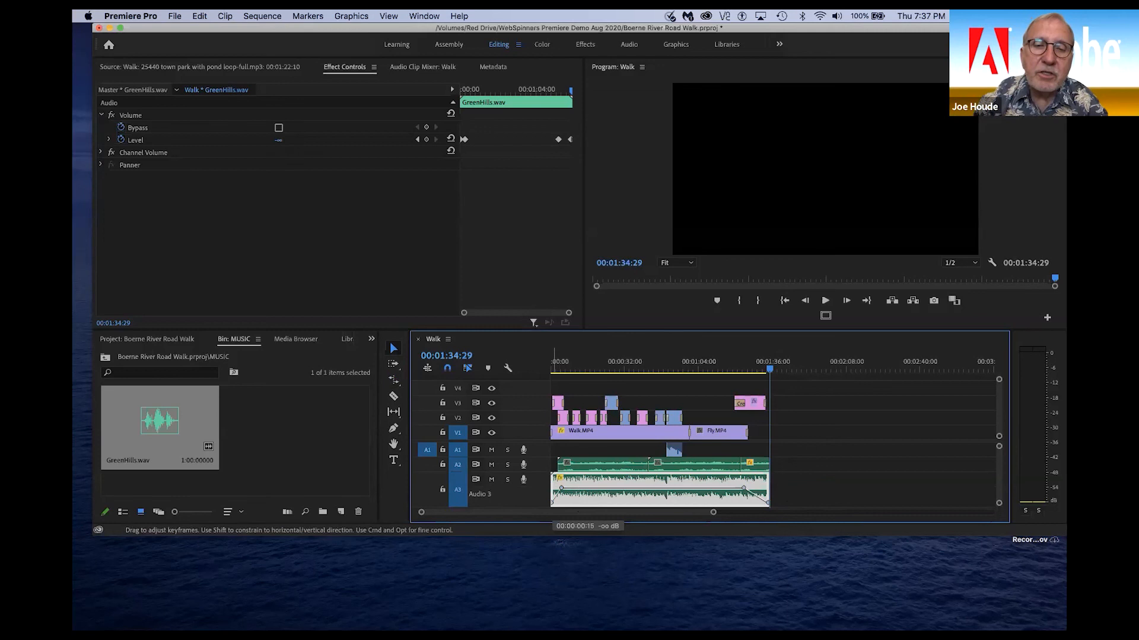
- Play the whole sequence from 00:00:00:00 to review the picture, ambience and music together
{"action": "left_click", "coordinate": [569, 368]}
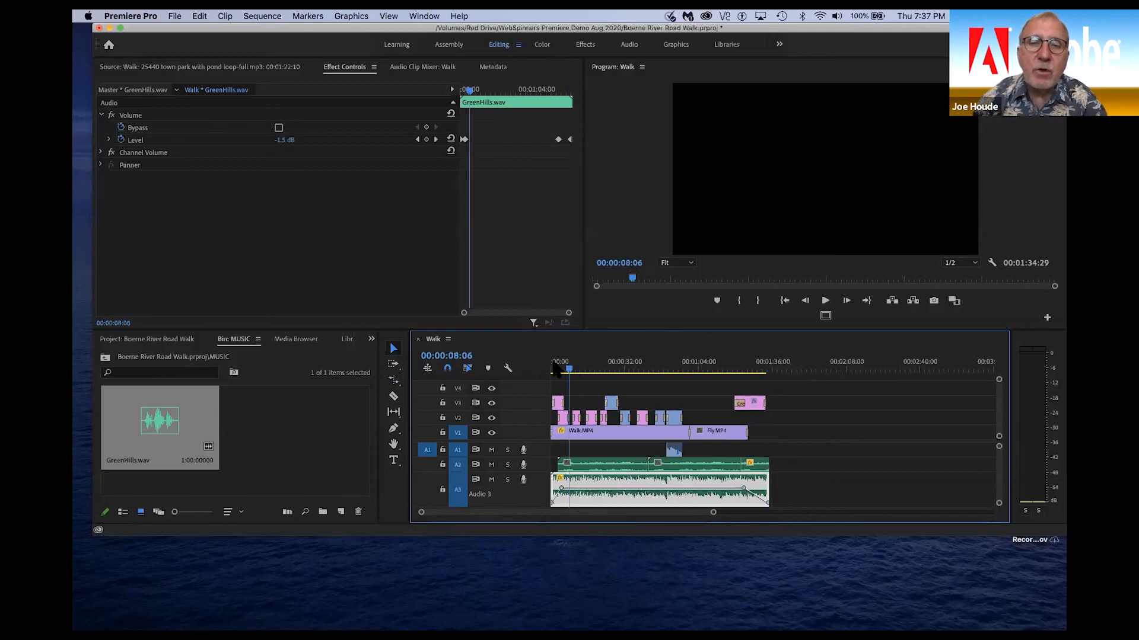
{"action": "left_click_drag", "start_coordinate": [554, 367], "coordinate": [532, 365]}
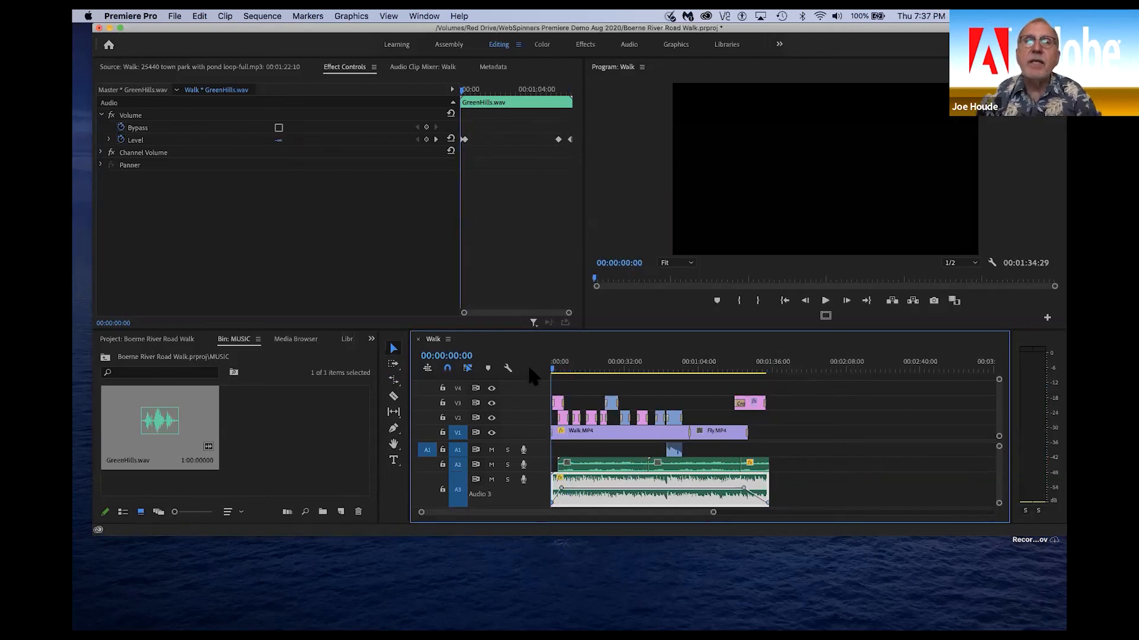
{"action": "key", "text": "space"}
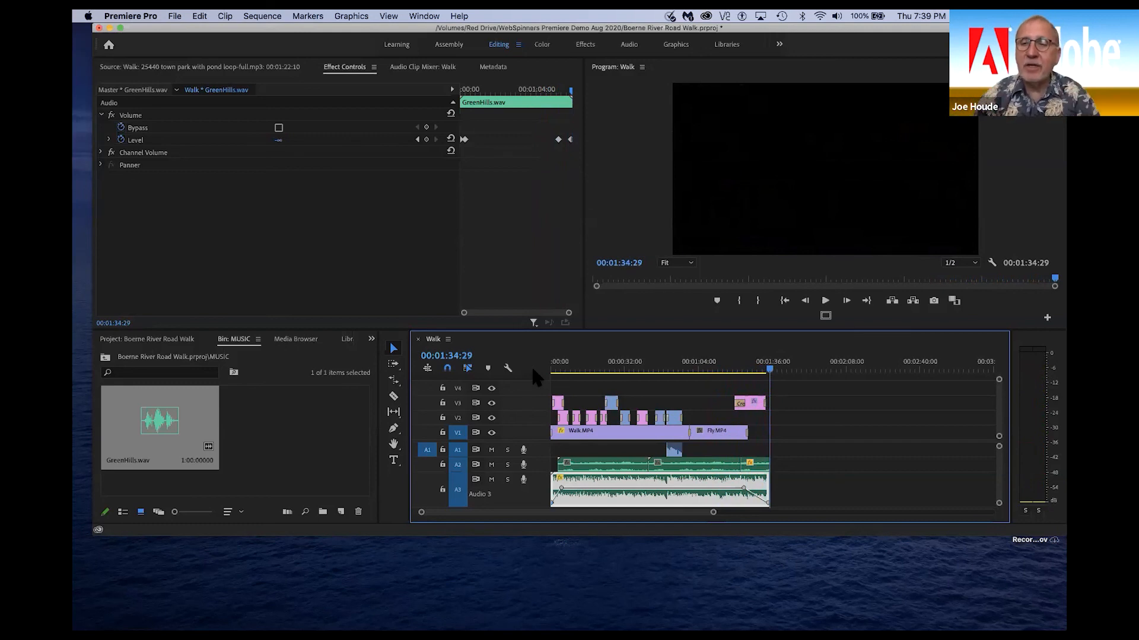
- Open the media export settings for the Walk sequence
{"action": "left_click", "coordinate": [174, 18]}
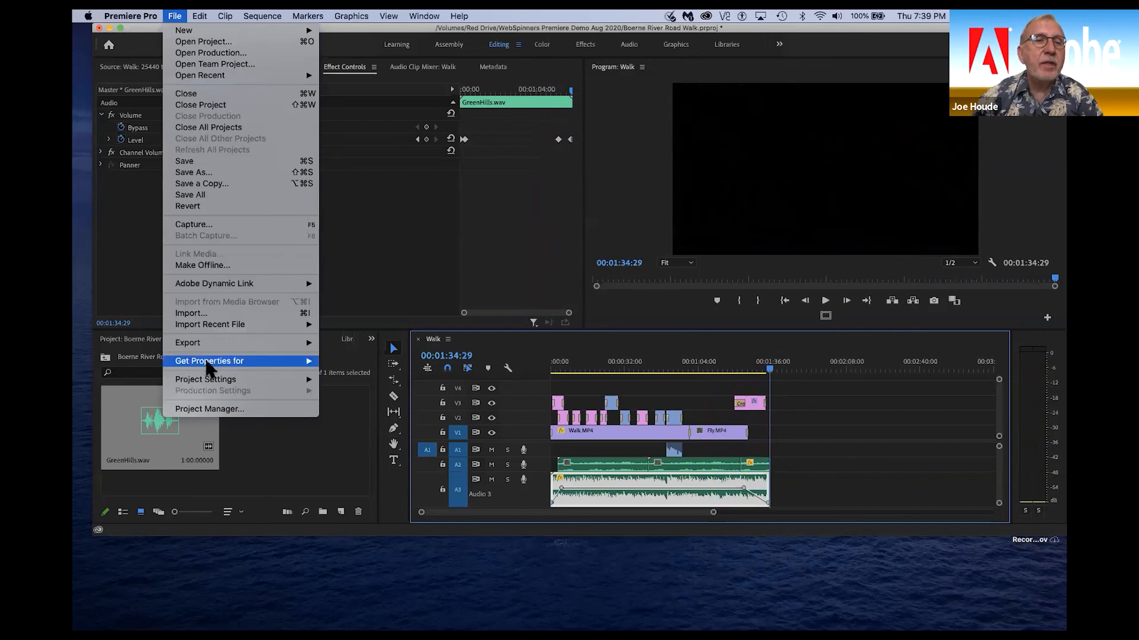
{"action": "mouse_move", "coordinate": [206, 344]}
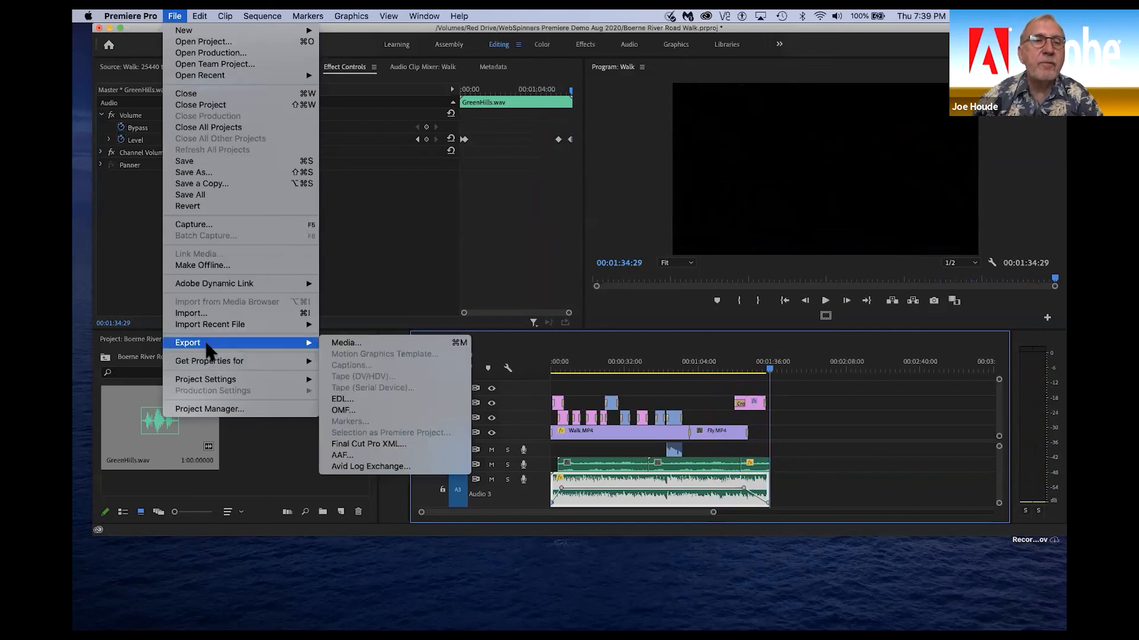
{"action": "left_click", "coordinate": [345, 344]}
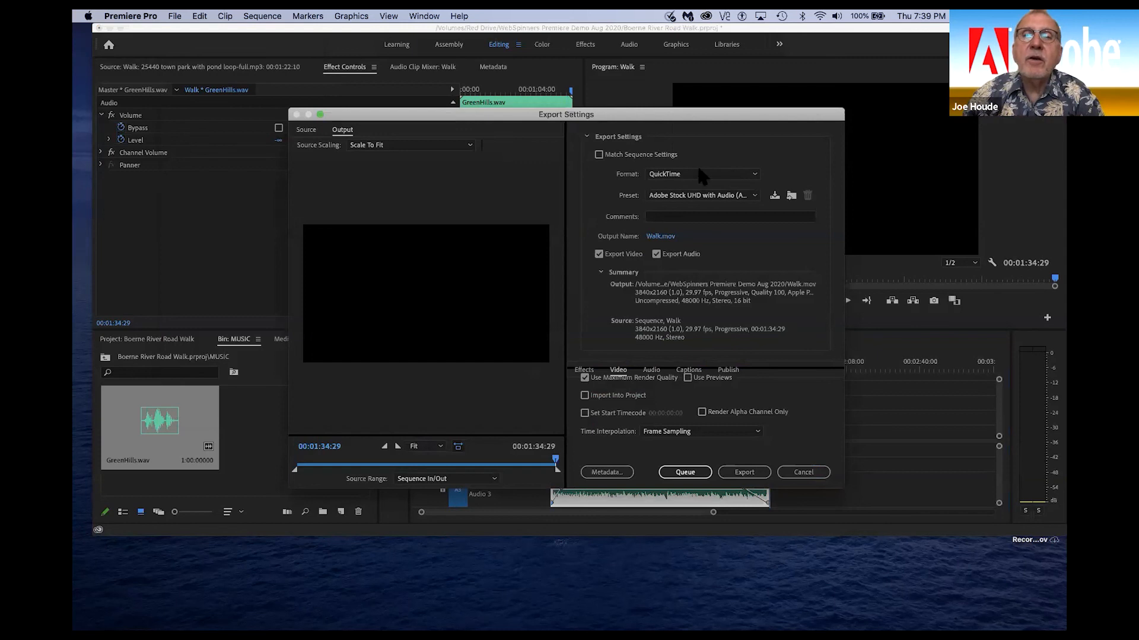
- Try HEVC (H.265) as the export format without matching the sequence settings
{"action": "left_click", "coordinate": [652, 156]}
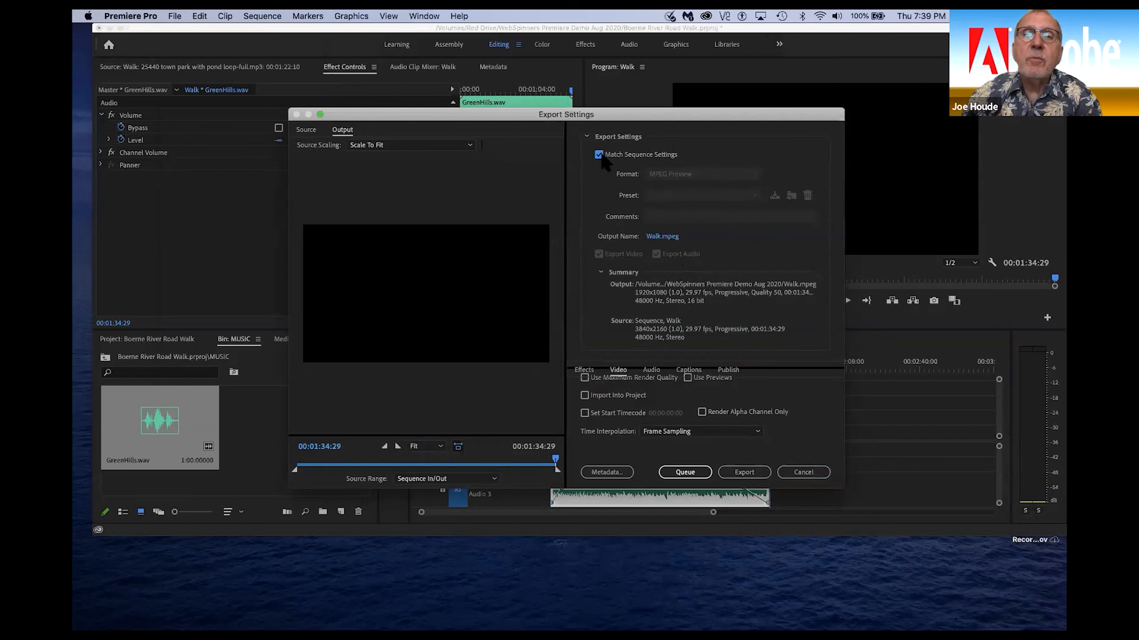
{"action": "left_click", "coordinate": [599, 155]}
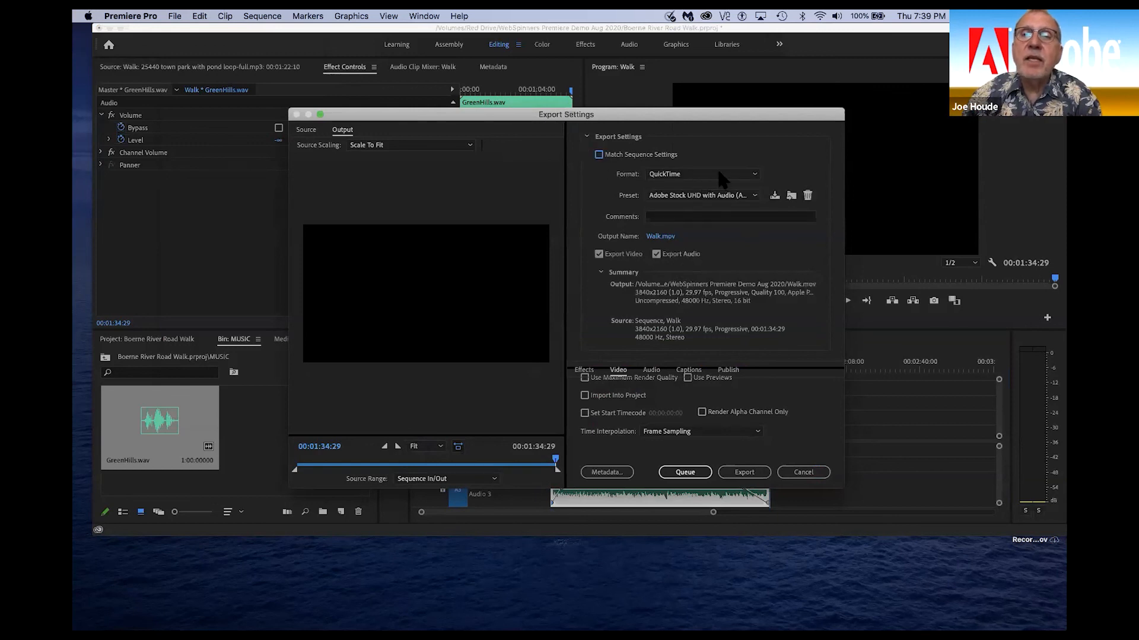
{"action": "left_click", "coordinate": [719, 174]}
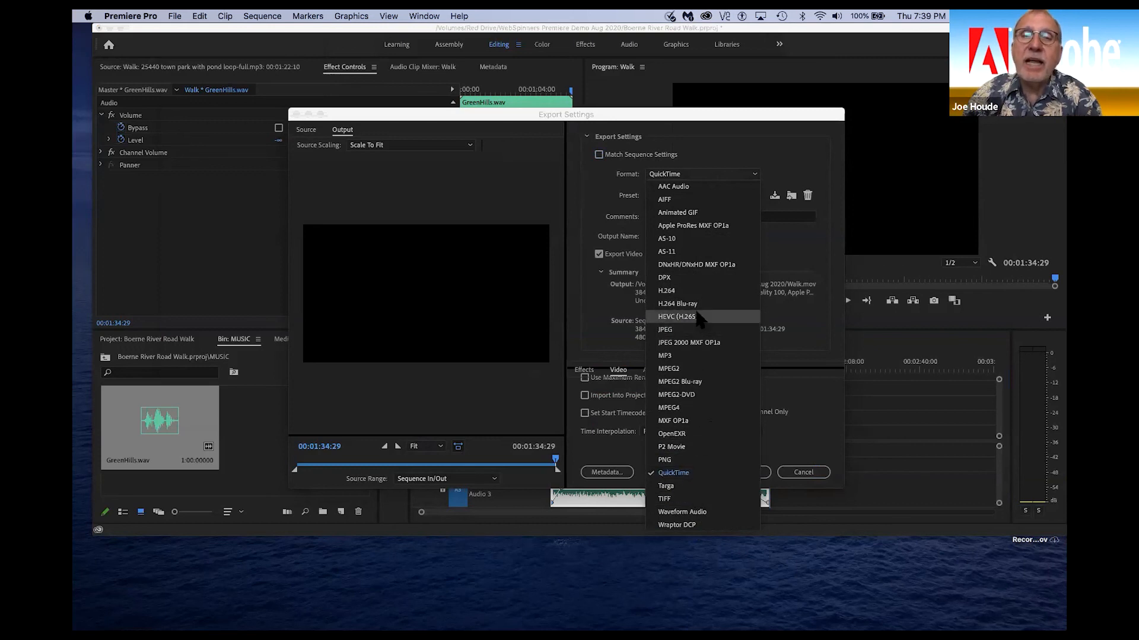
{"action": "left_click", "coordinate": [676, 316]}
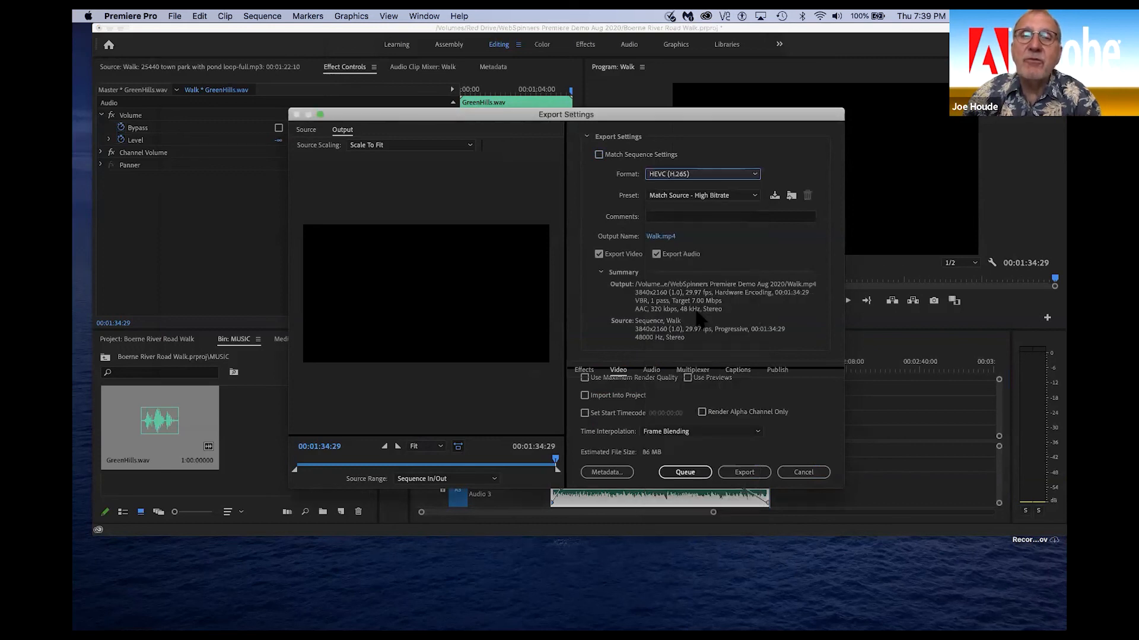
{"action": "left_click", "coordinate": [754, 174]}
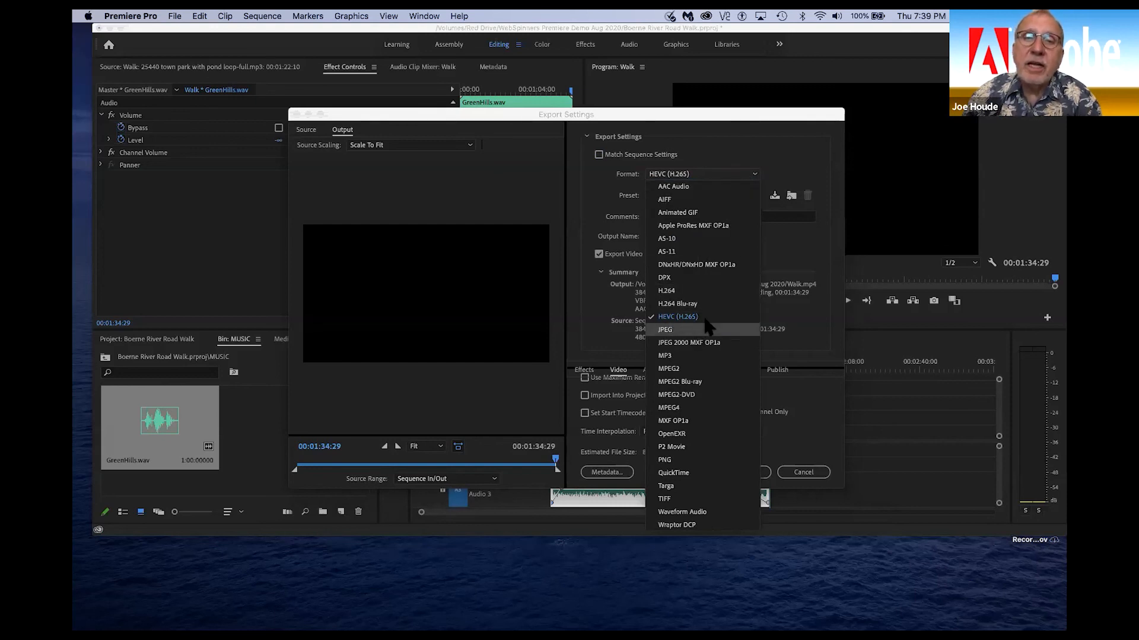
- Set the export to match the sequence settings
{"action": "left_click", "coordinate": [599, 154]}
{"action": "left_click", "coordinate": [599, 154]}
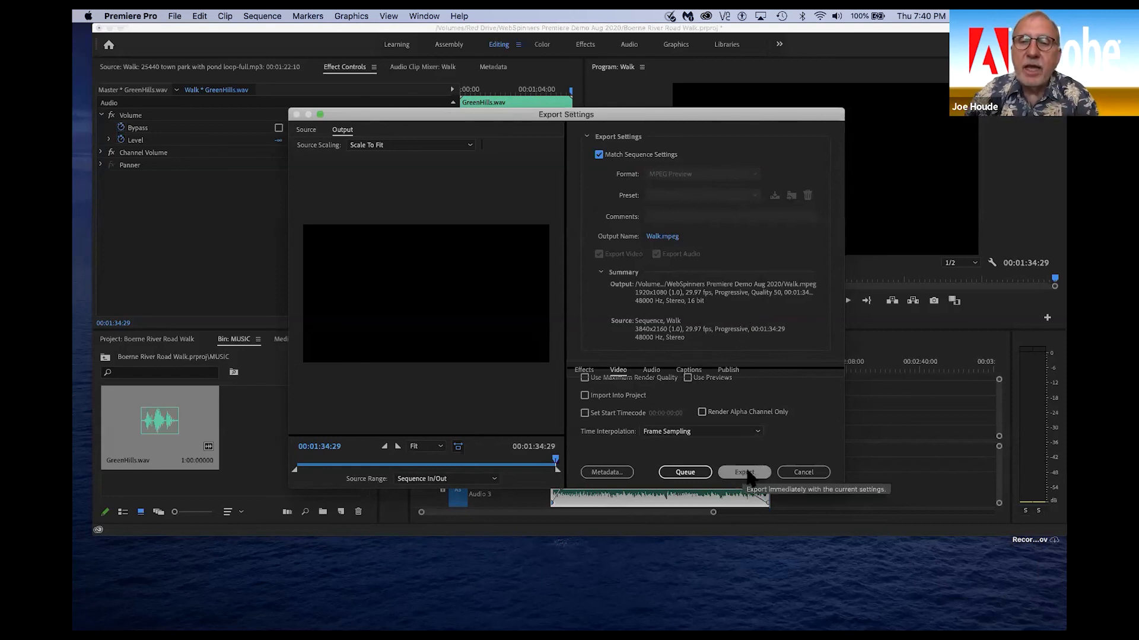
{"action": "left_click", "coordinate": [749, 473]}
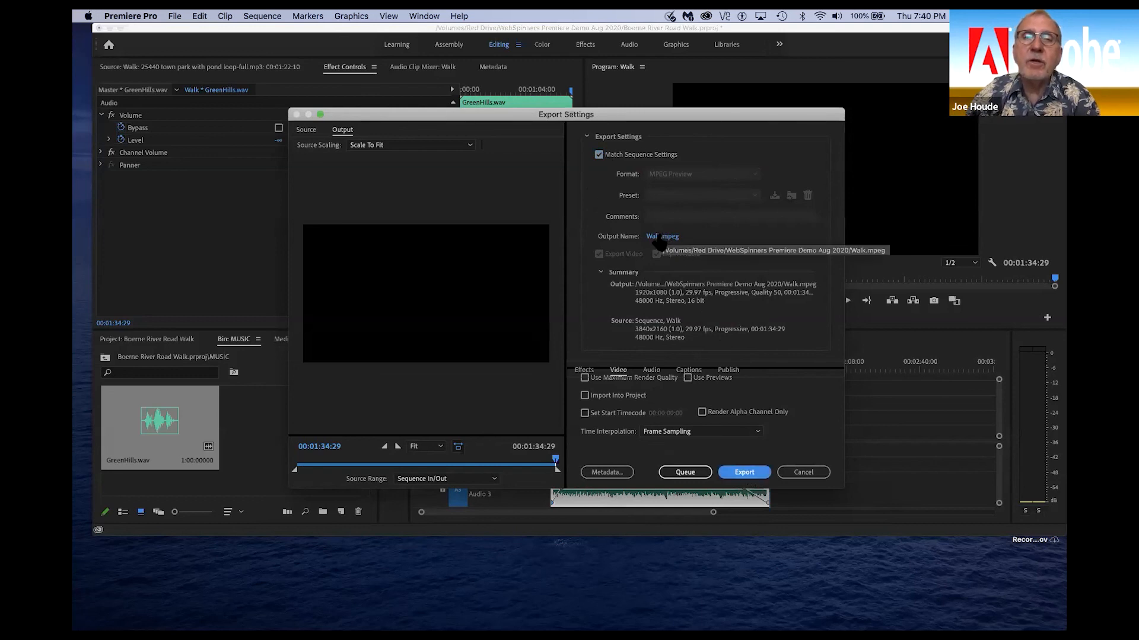
- Set the export's output file to Walk in the iCloud Desktop folder as an .mpeg video and export the sequence
{"action": "left_click", "coordinate": [660, 237]}
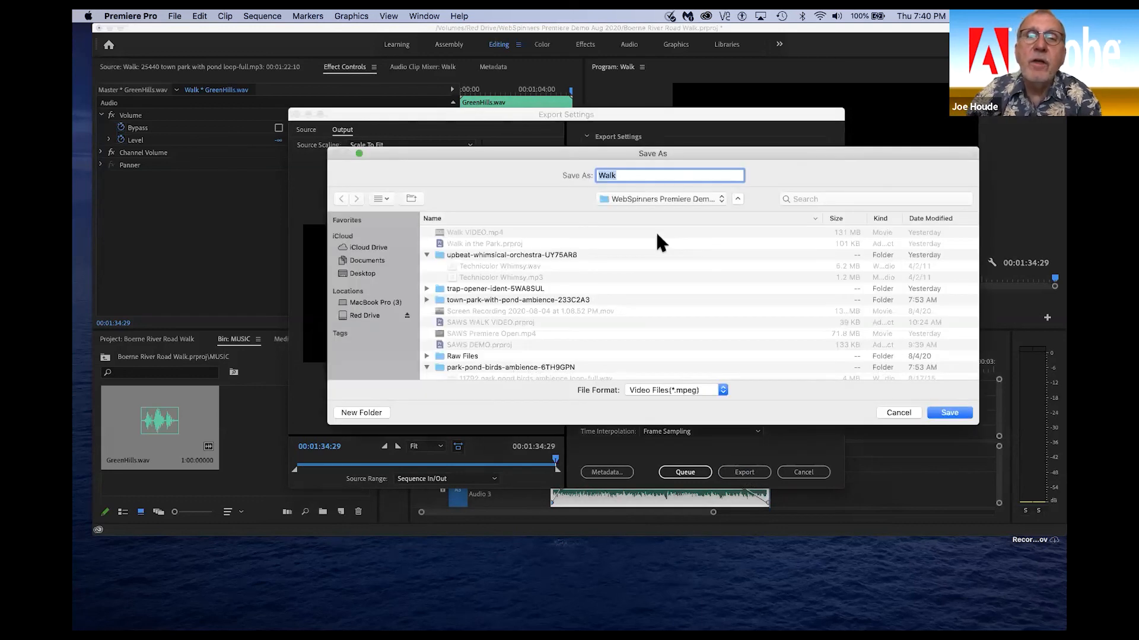
{"action": "left_click", "coordinate": [667, 200]}
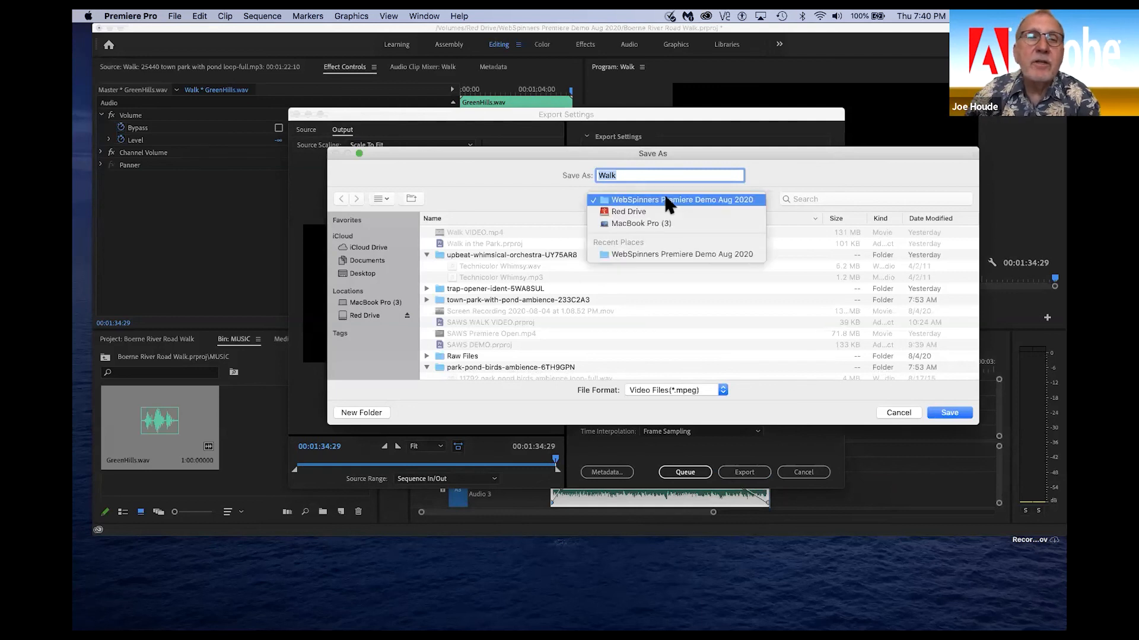
{"action": "left_click", "coordinate": [418, 282]}
{"action": "left_click", "coordinate": [364, 275]}
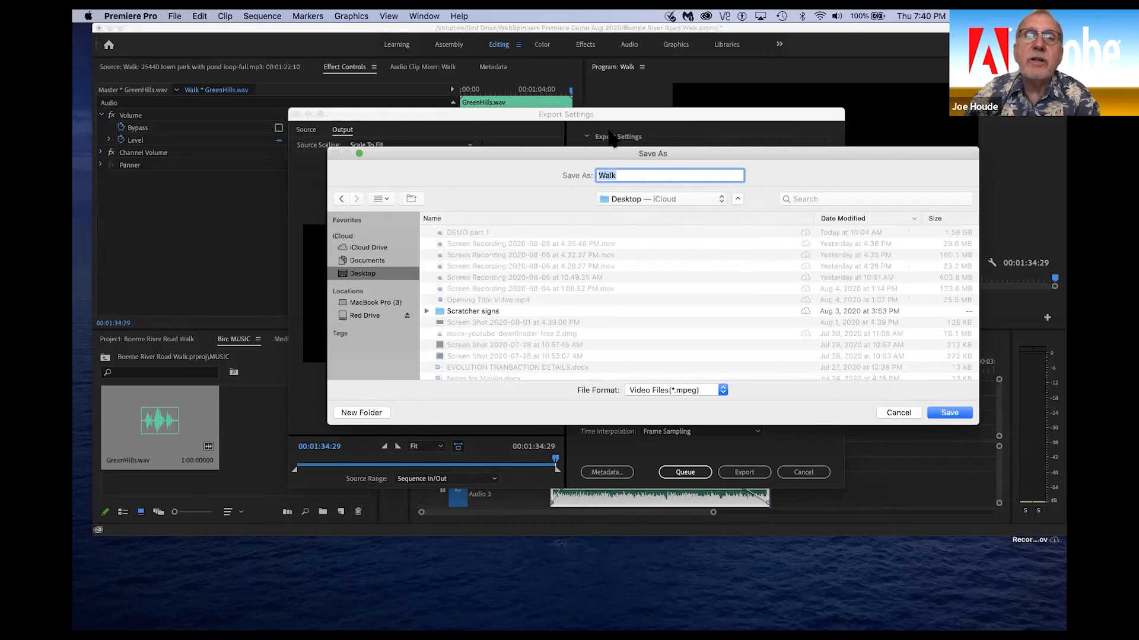
{"action": "left_click", "coordinate": [949, 411]}
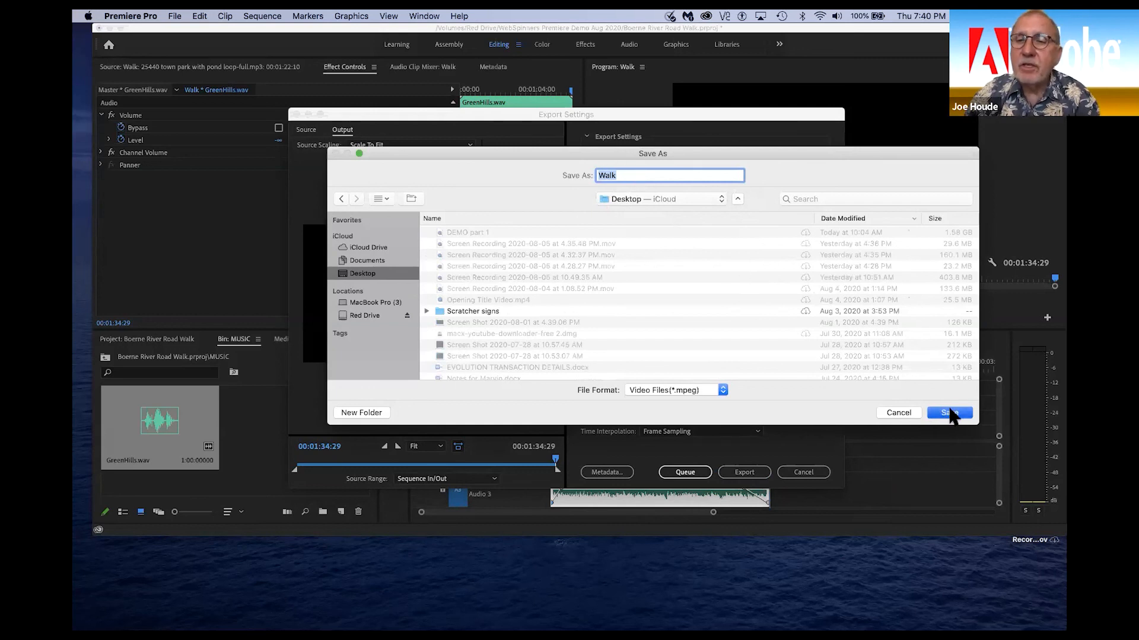
{"action": "left_click", "coordinate": [748, 473]}
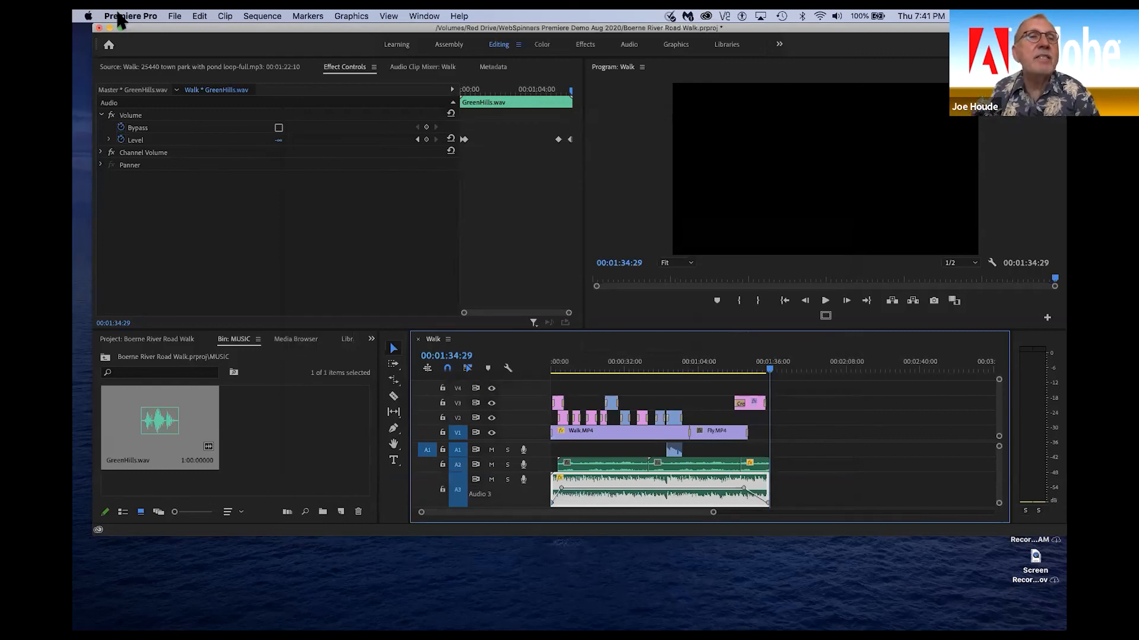
- Minimize the open windows to reveal the desktop and open the exported Walk.mpeg in QuickTime Player
{"action": "left_click", "coordinate": [109, 28]}
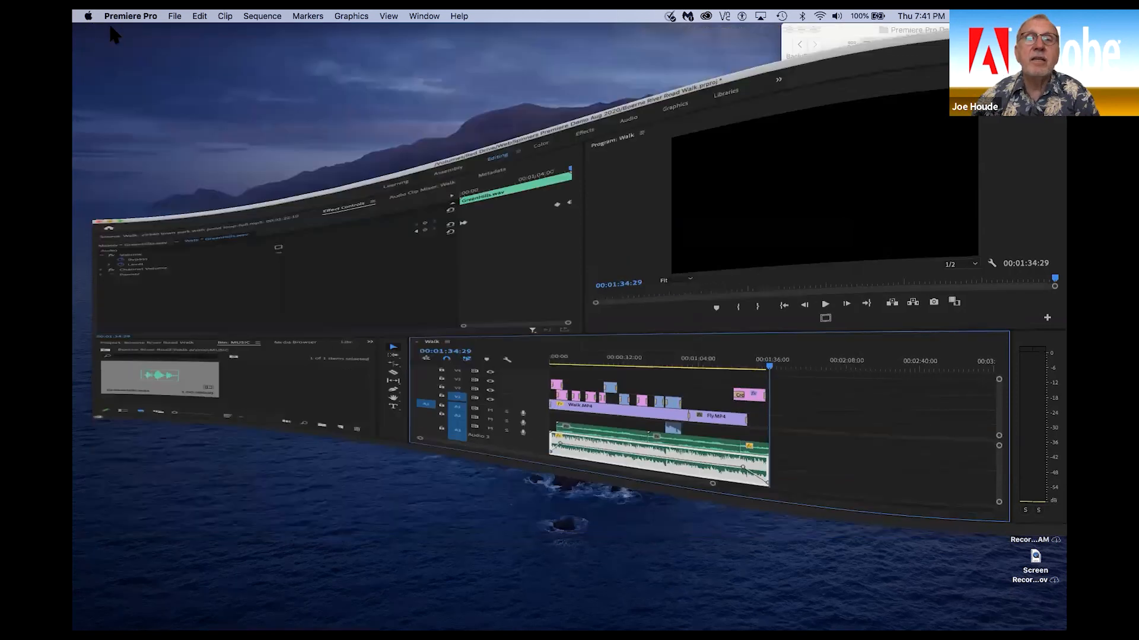
{"action": "left_click", "coordinate": [802, 29]}
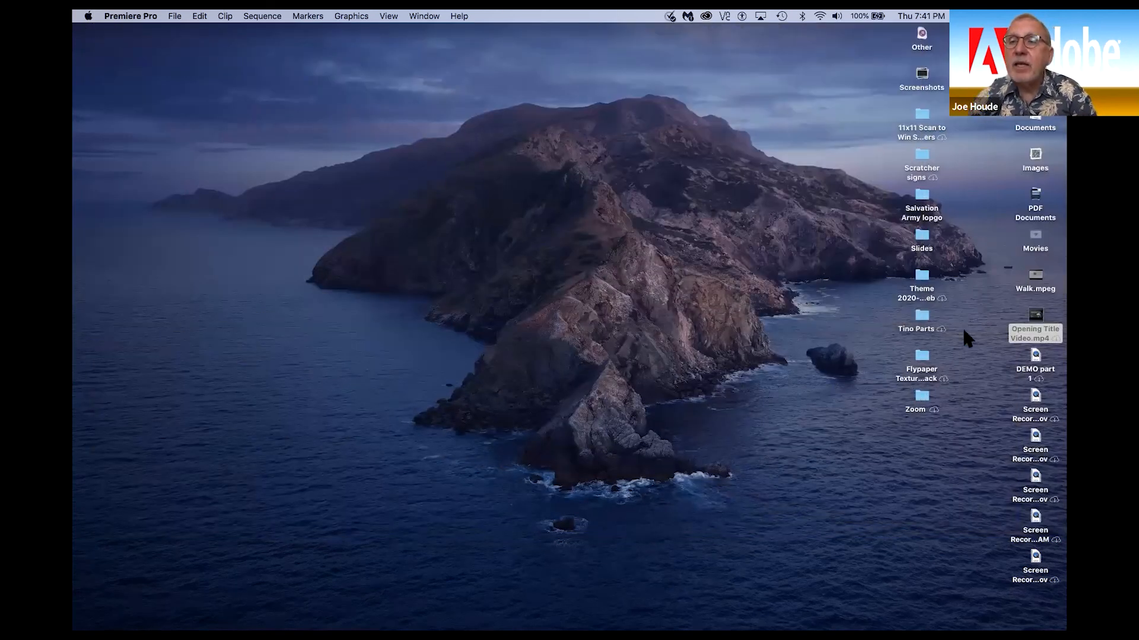
{"action": "left_click", "coordinate": [1035, 278]}
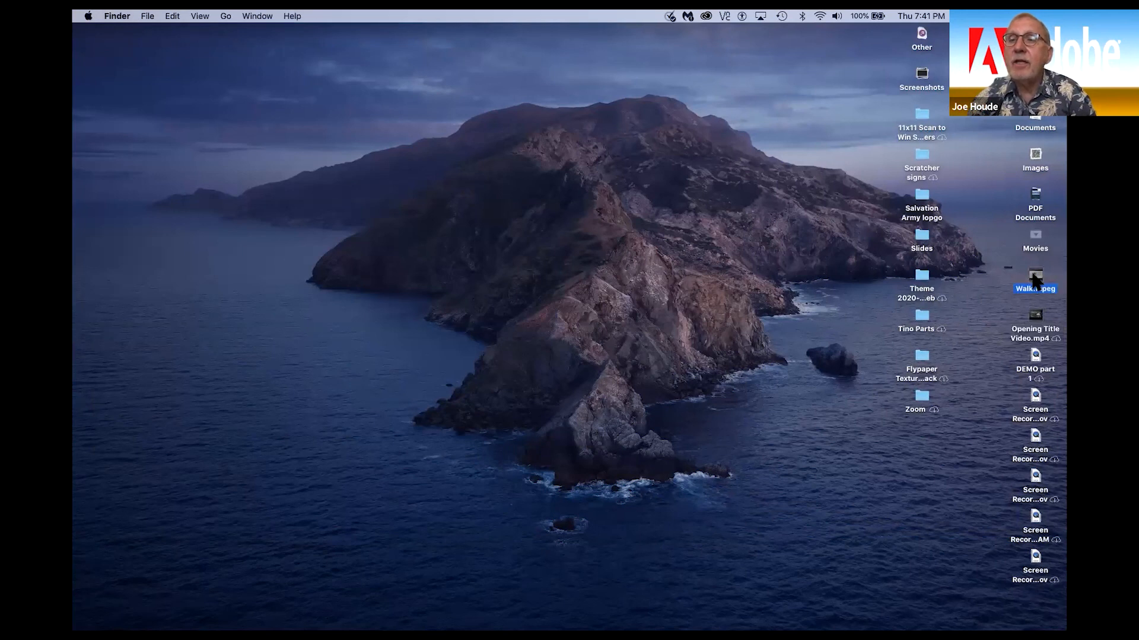
{"action": "double_click", "coordinate": [1034, 280]}
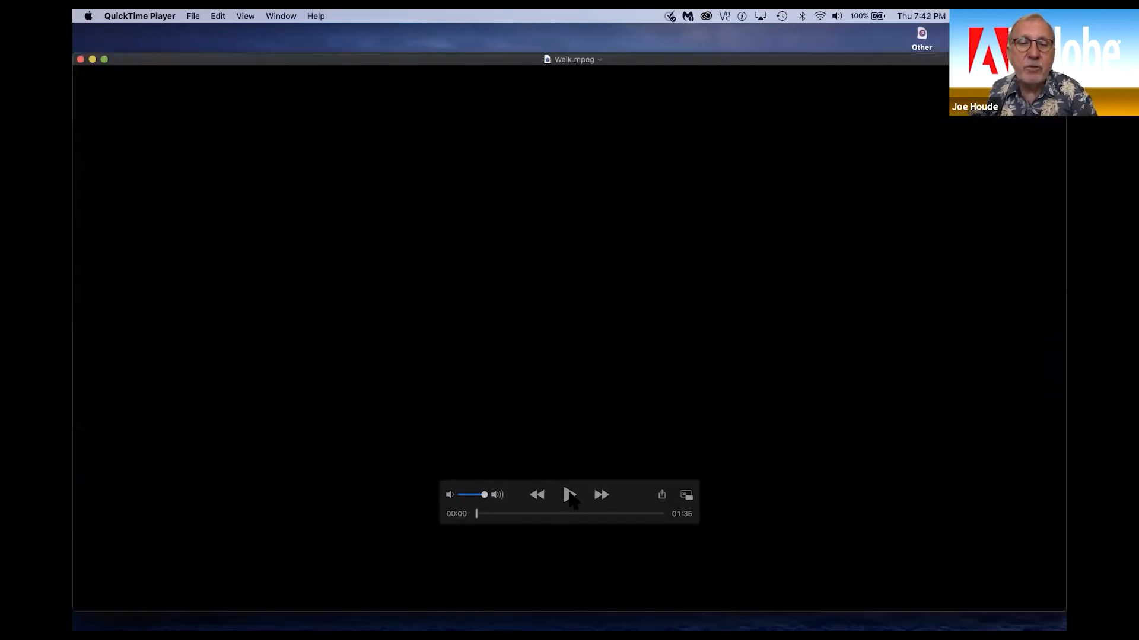
- Play Walk.mpeg through to review the finished video, move its window up the screen, and close it
{"action": "left_click", "coordinate": [570, 496]}
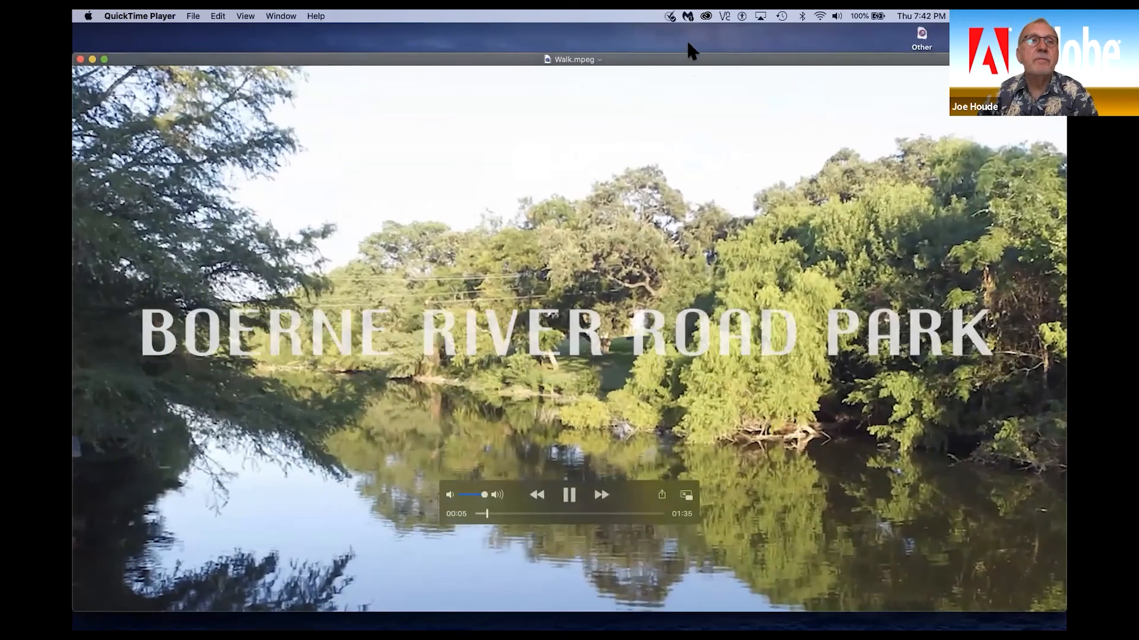
{"action": "left_click_drag", "start_coordinate": [688, 43], "coordinate": [691, 25]}
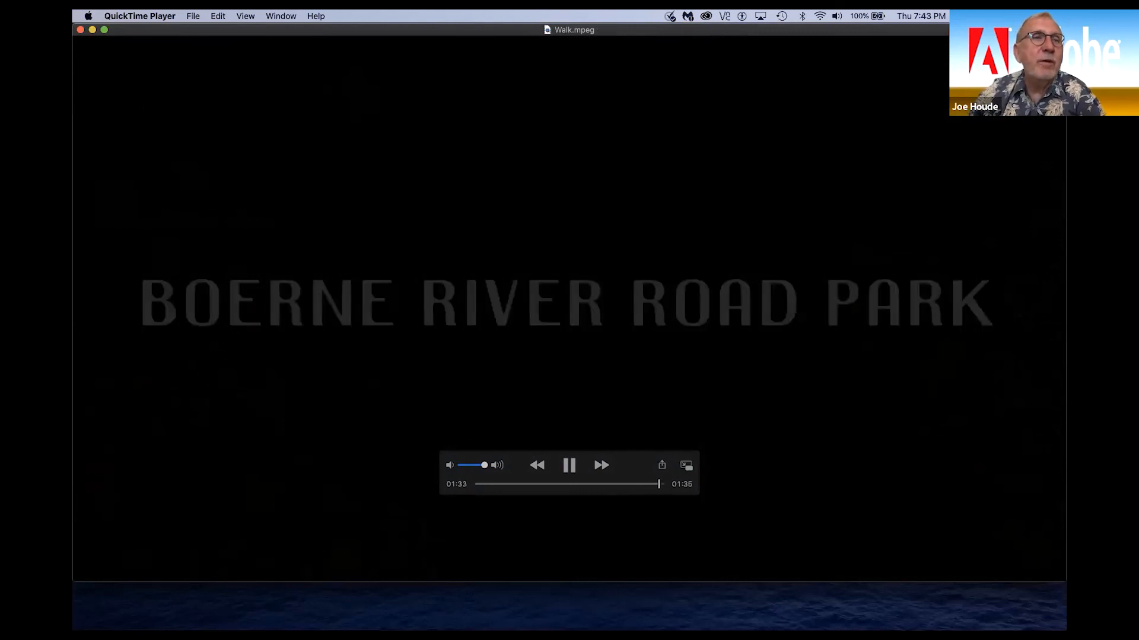
{"action": "left_click", "coordinate": [80, 30]}
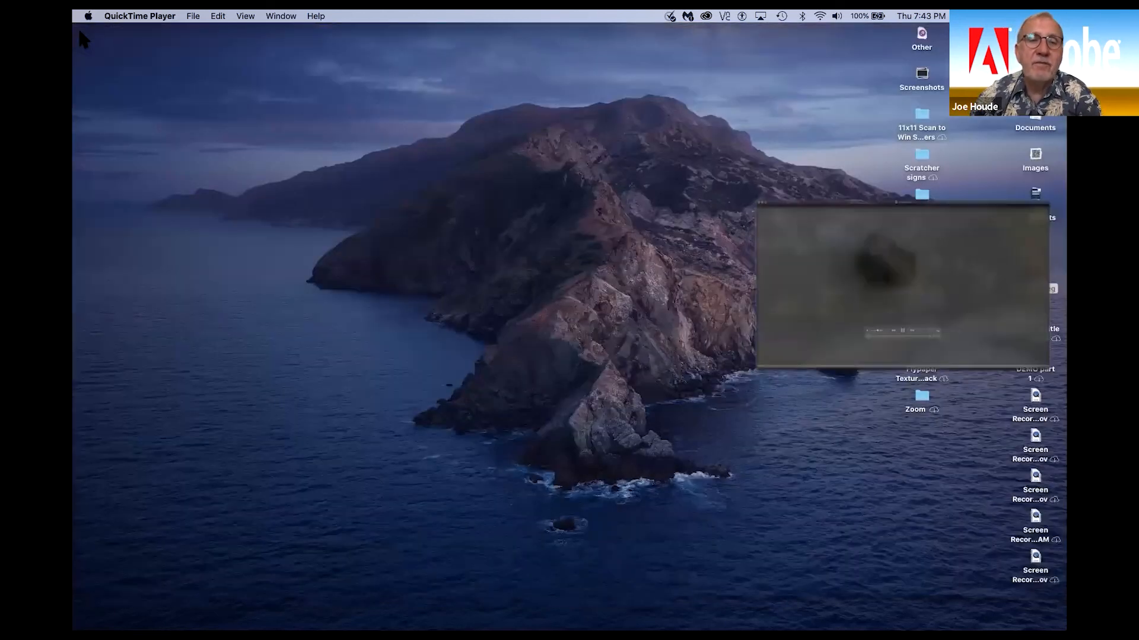